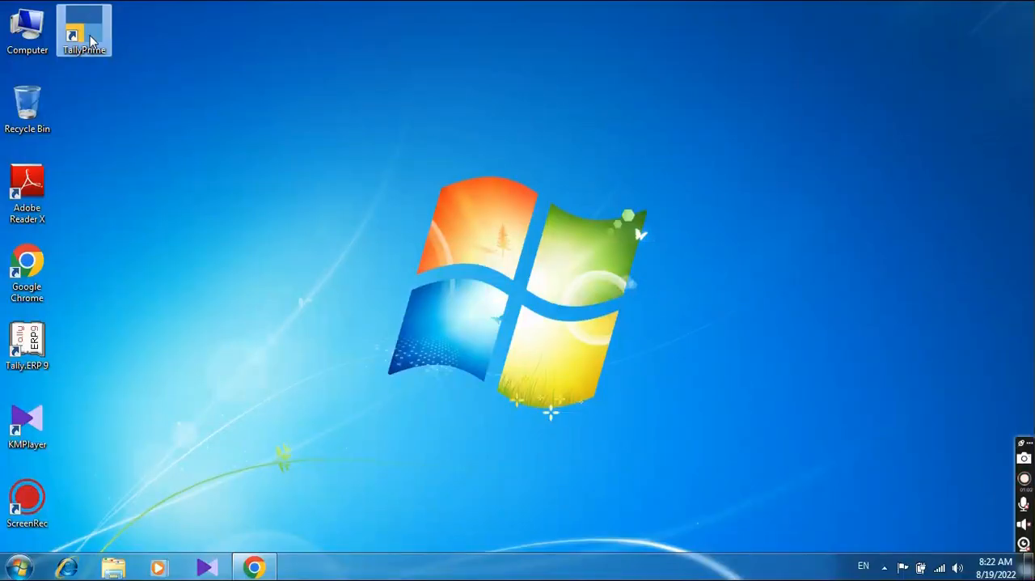
Step: Launch TallyPrime in Educational Mode and start creating a new company
double_click(91, 40)
right_click(89, 34)
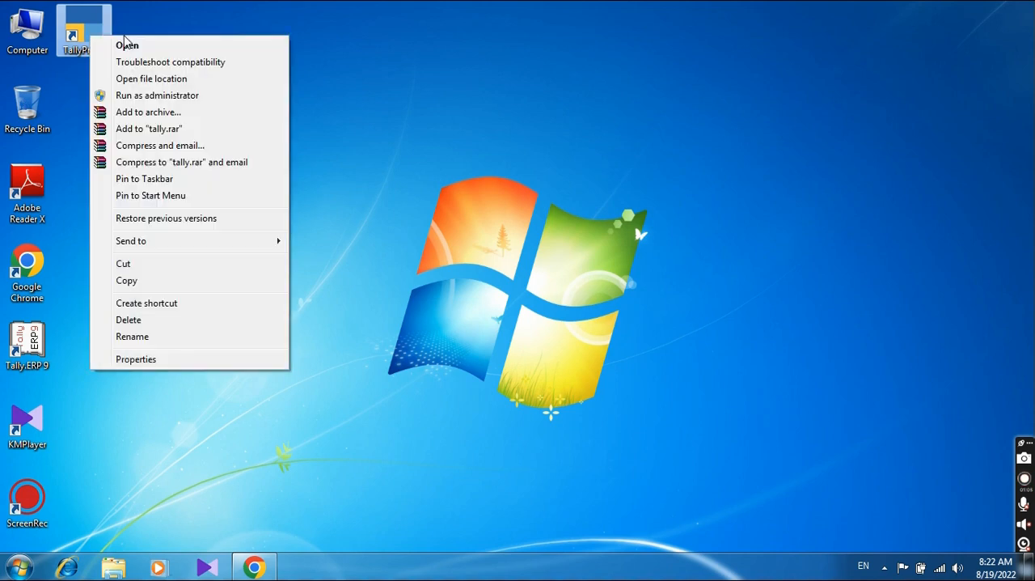
left_click(128, 45)
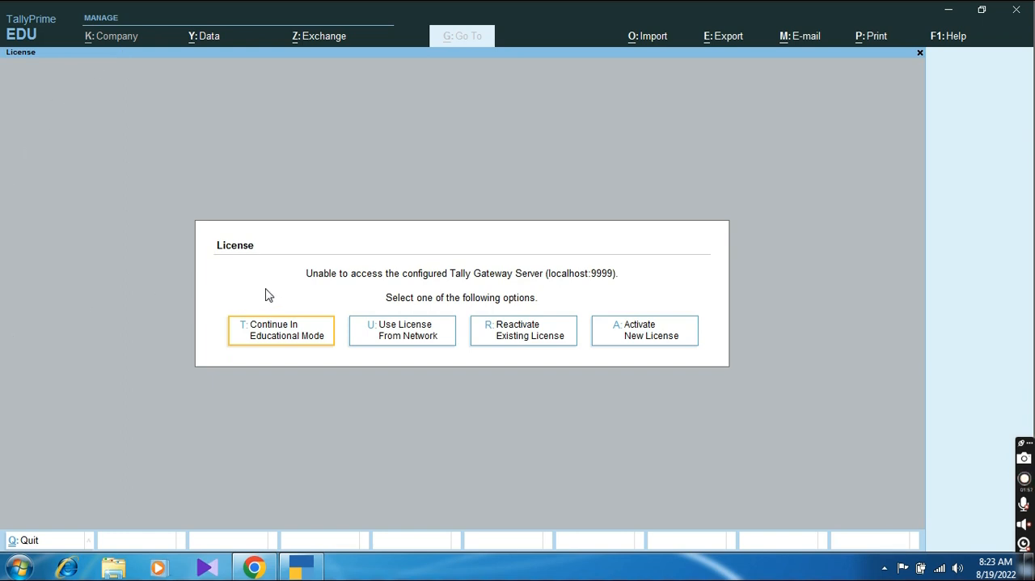
left_click(270, 340)
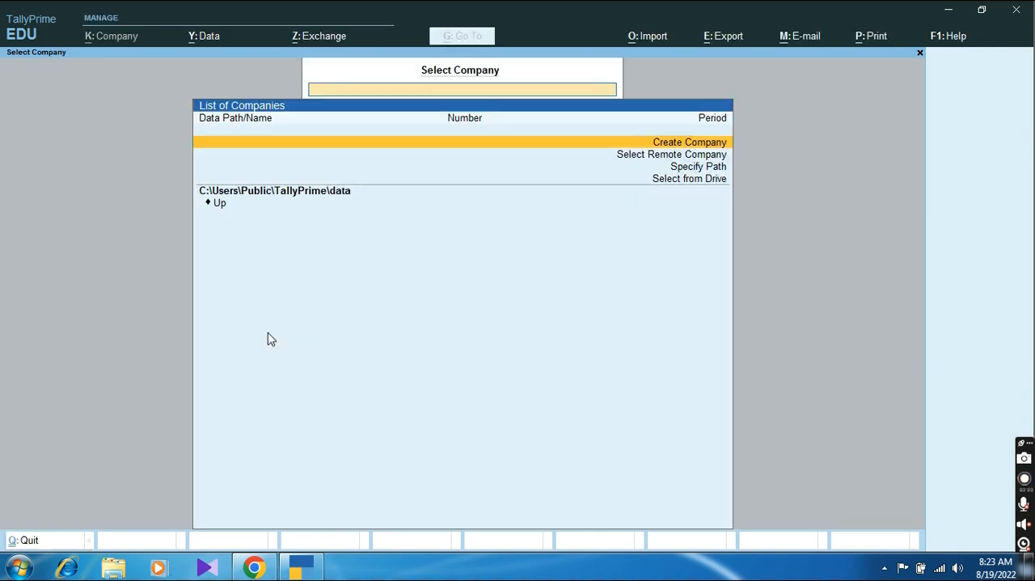
left_click(697, 148)
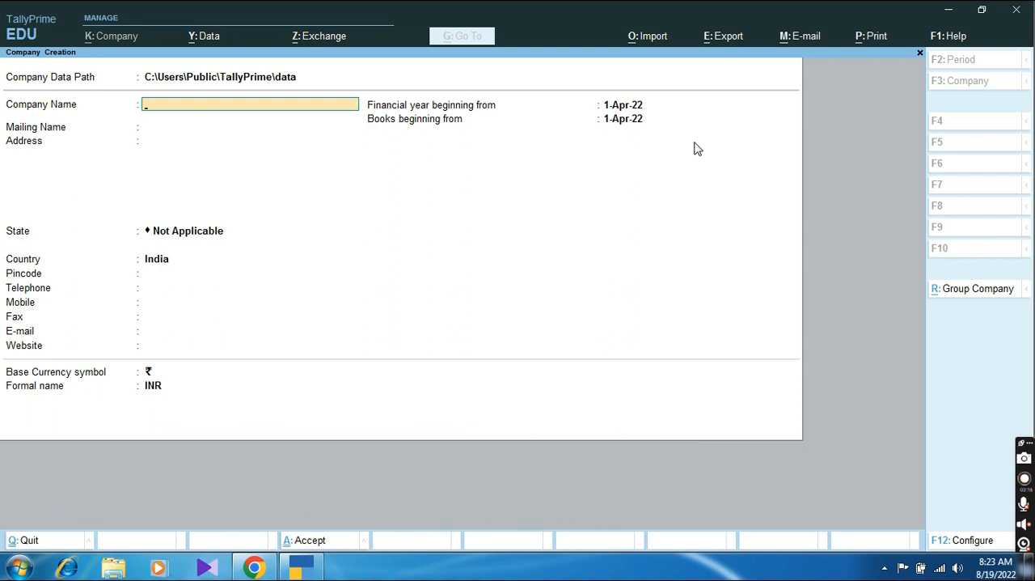
Step: Name the company TECHNICAL CHIP and keep the same text as its mailing name
type("TECHNICAL CHIP")
key("Return")
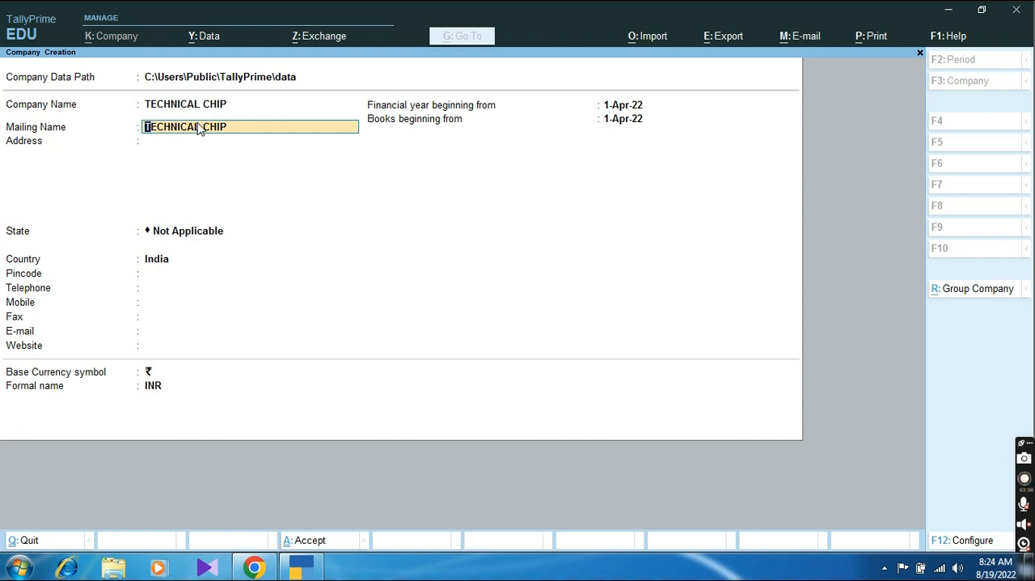
key("Return")
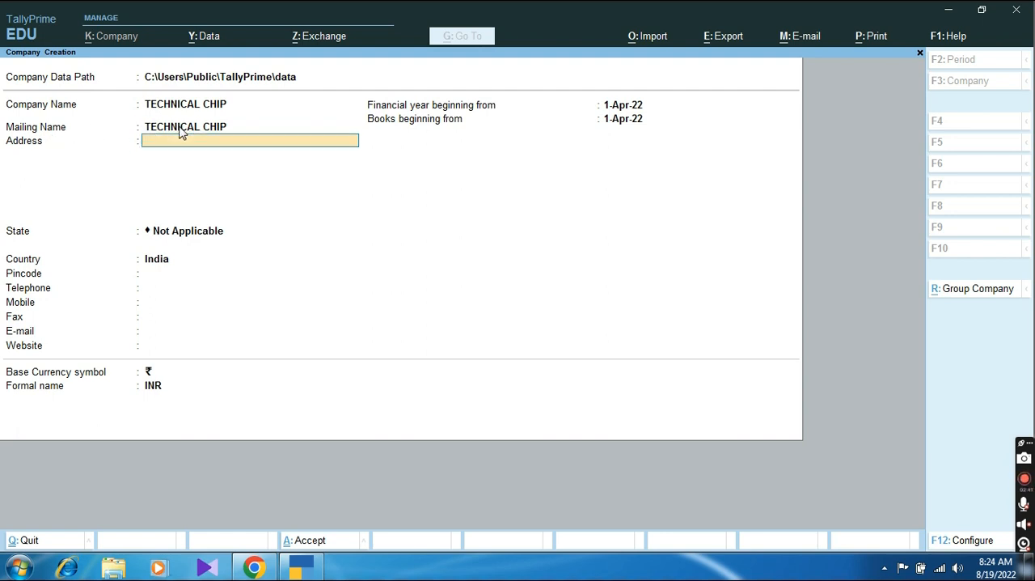
Step: Enter the company's two-line postal address
type("CIVIL LINES")
key("Return")
type("BA")
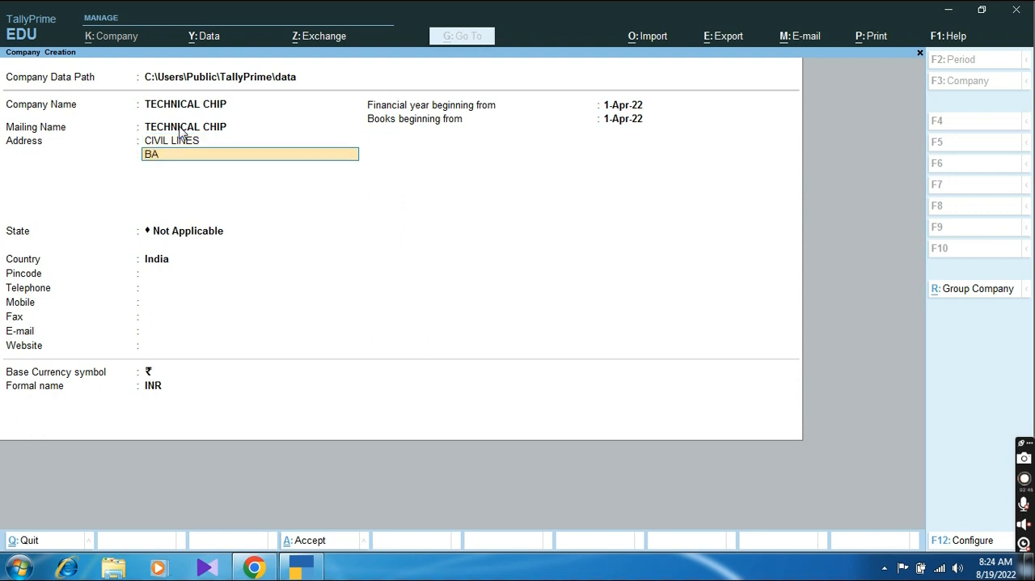
type("RABANKI")
key("Return")
key("Return")
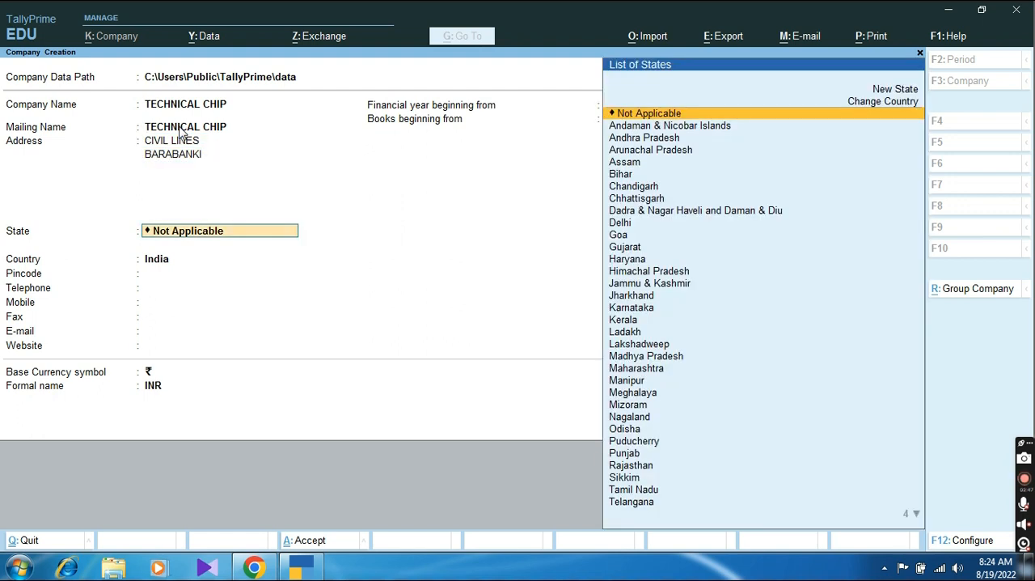
Step: Set the company's state to Uttar Pradesh and enter its postal pincode
type("UT")
key("Down")
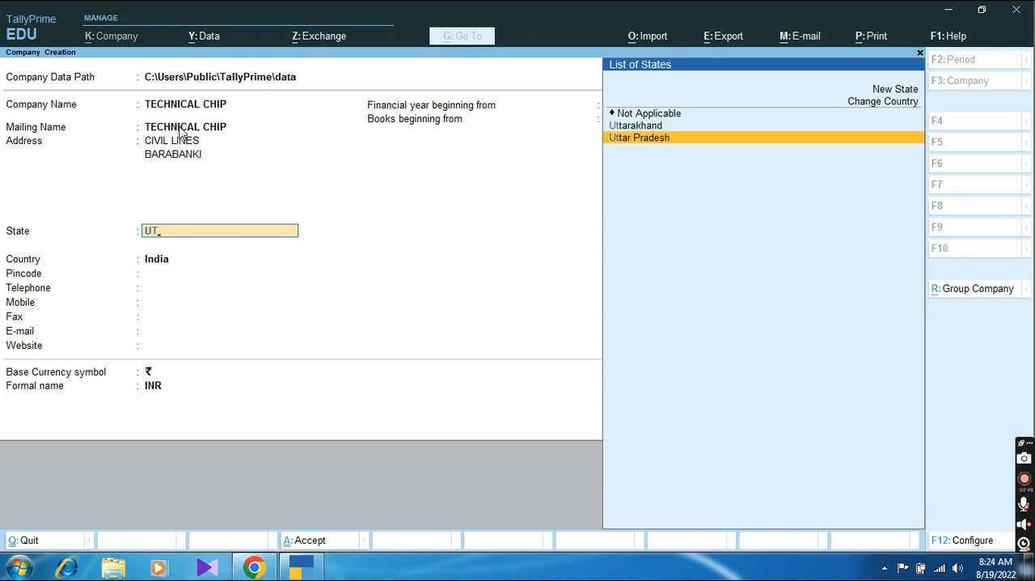
key("Return")
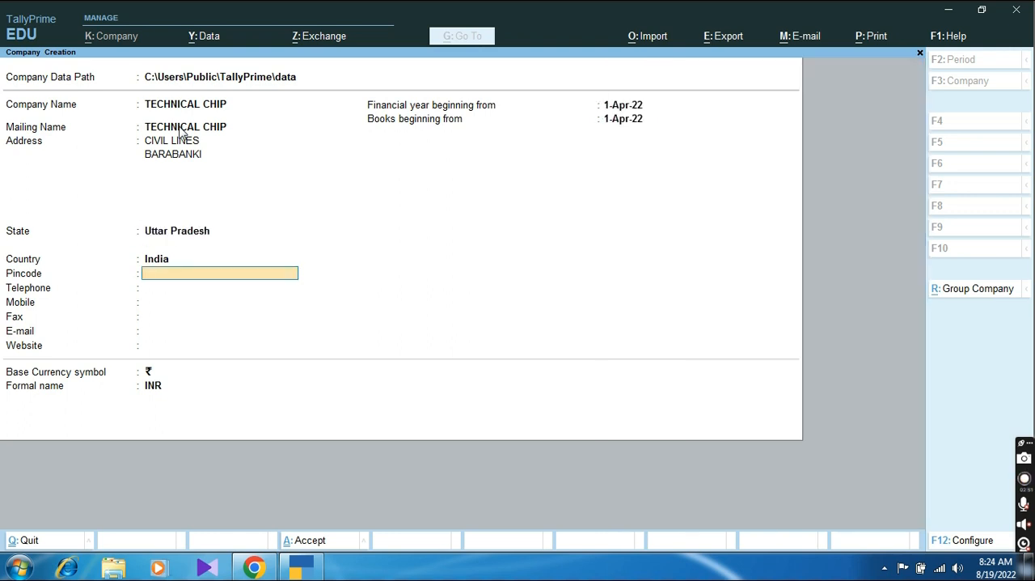
type("225004")
key("Return")
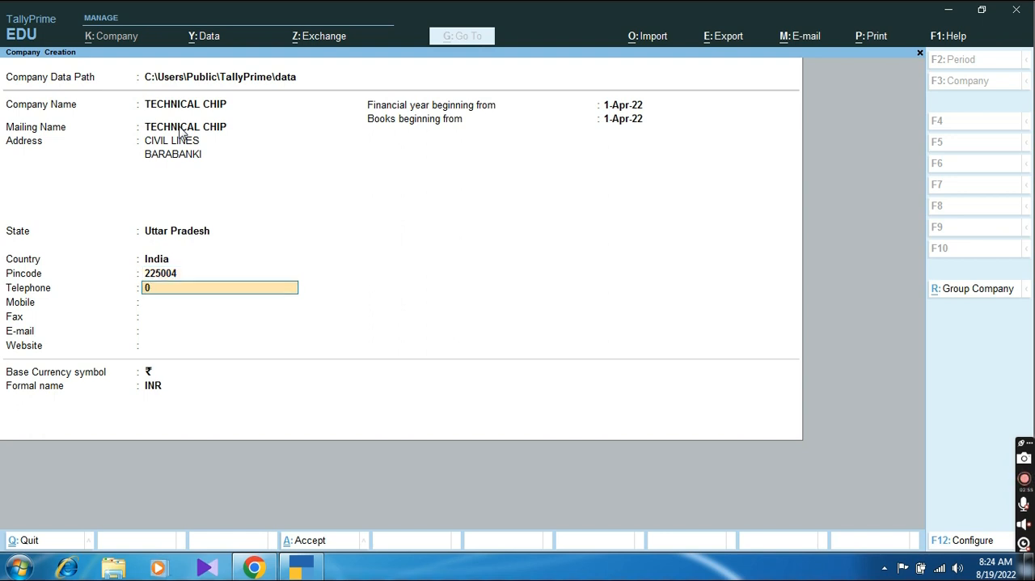
Step: Fill in the company's telephone number and mobile number
key("Return")
key("Return")
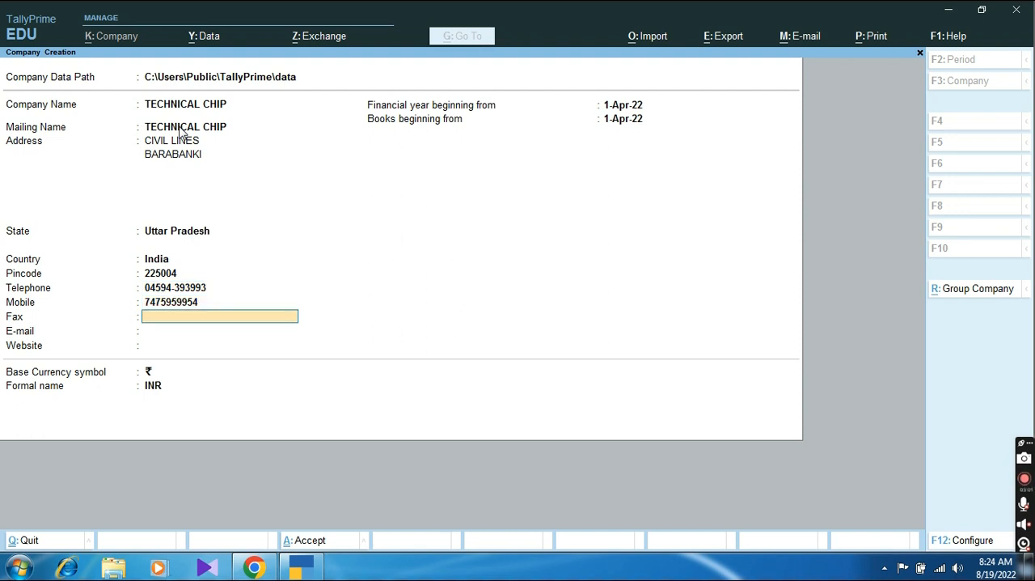
Step: Leave the fax blank, and enter the company's e-mail address and the website nowtech.in
key("Return")
type("R")
key("BackSpace")
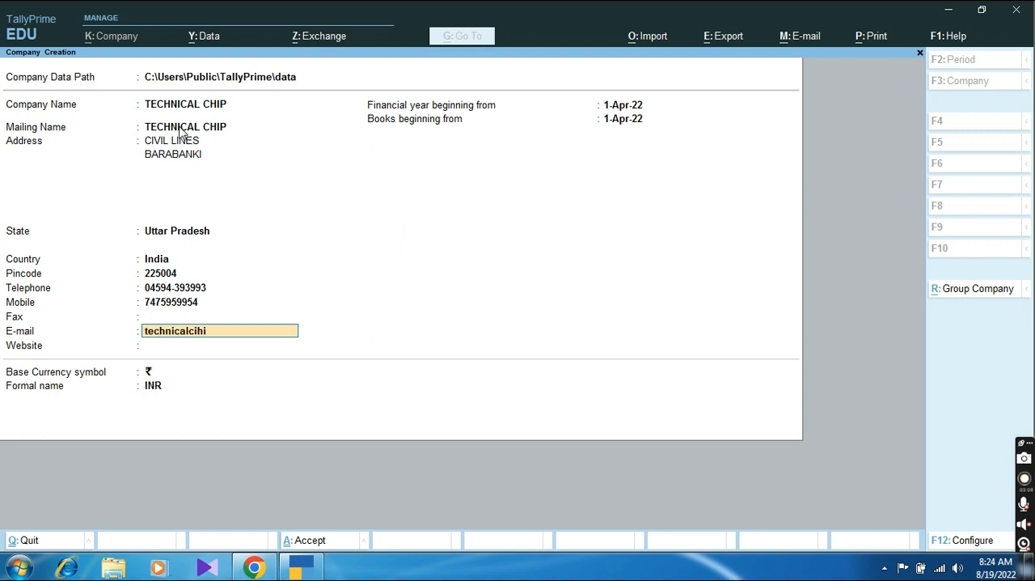
key("Return")
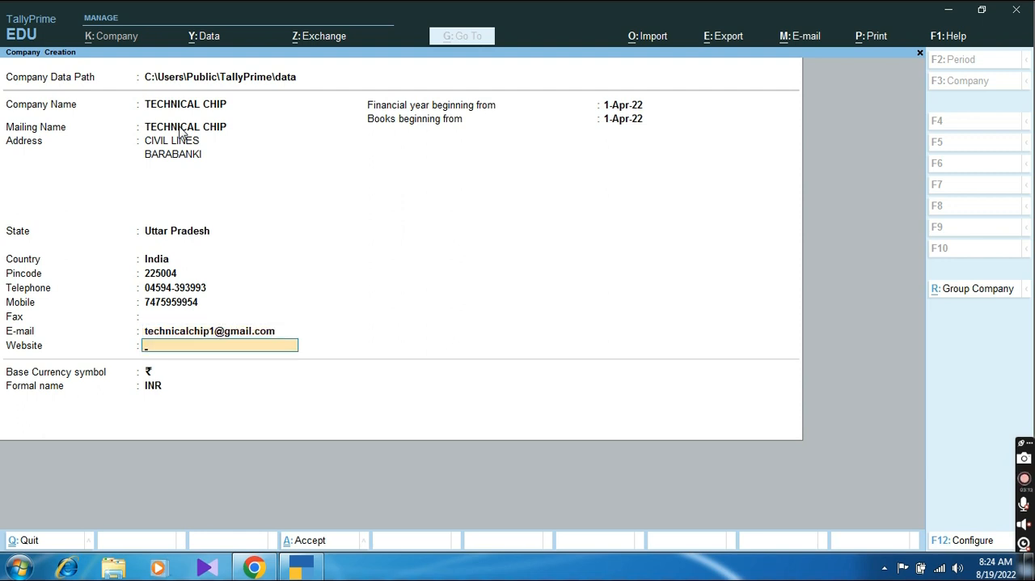
type("nowtech.in")
key("Return")
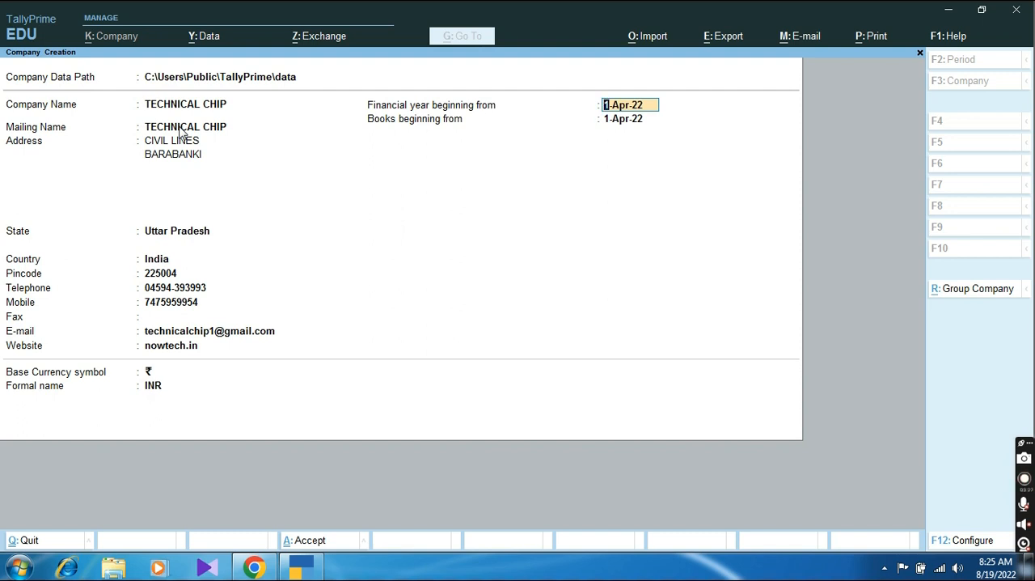
Step: Create the company with the financial year and books beginning from 1-Apr-22 and INR as the base currency
key("Return")
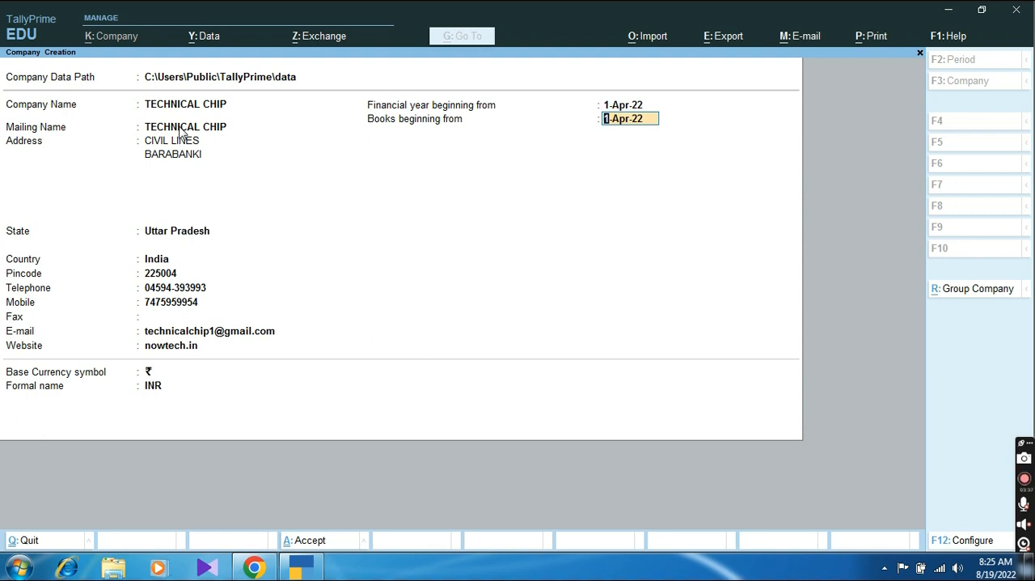
key("Return")
key("Return")
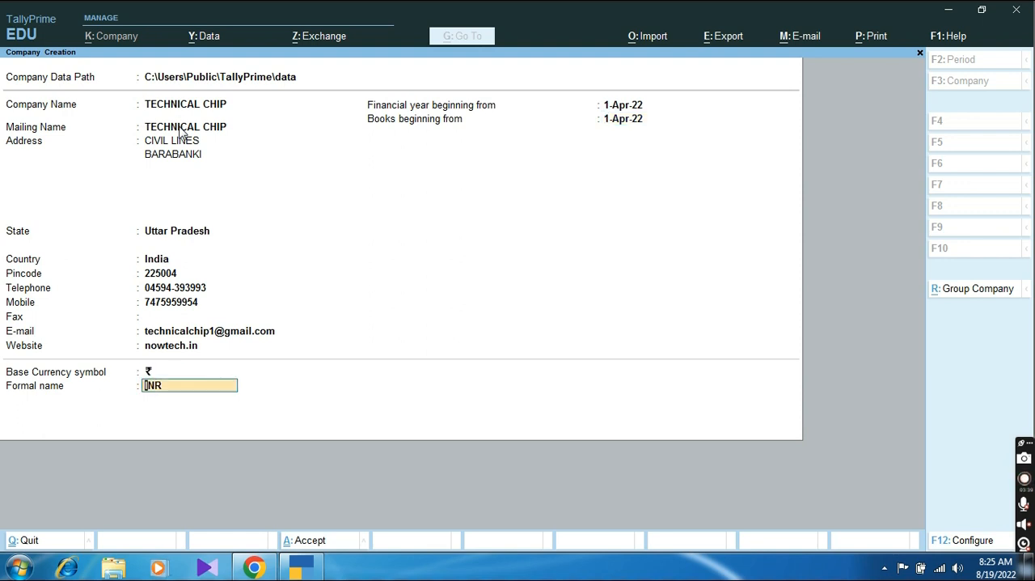
key("Return")
key("Return")
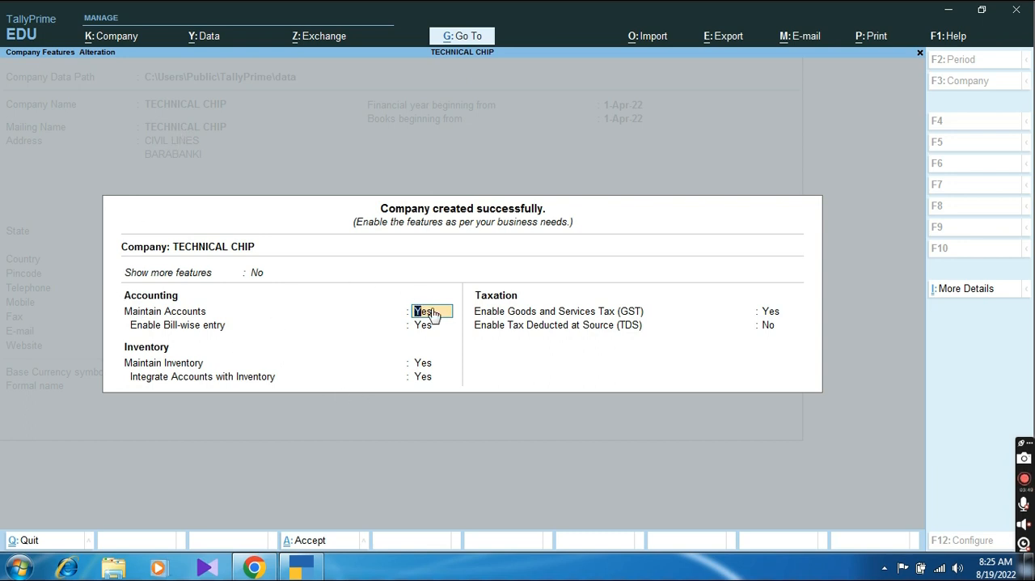
Step: Keep accounts, bill-wise entry, inventory and their integration set to Yes, and enable Goods and Services Tax to open its details
key("Return")
key("Return")
key("Return")
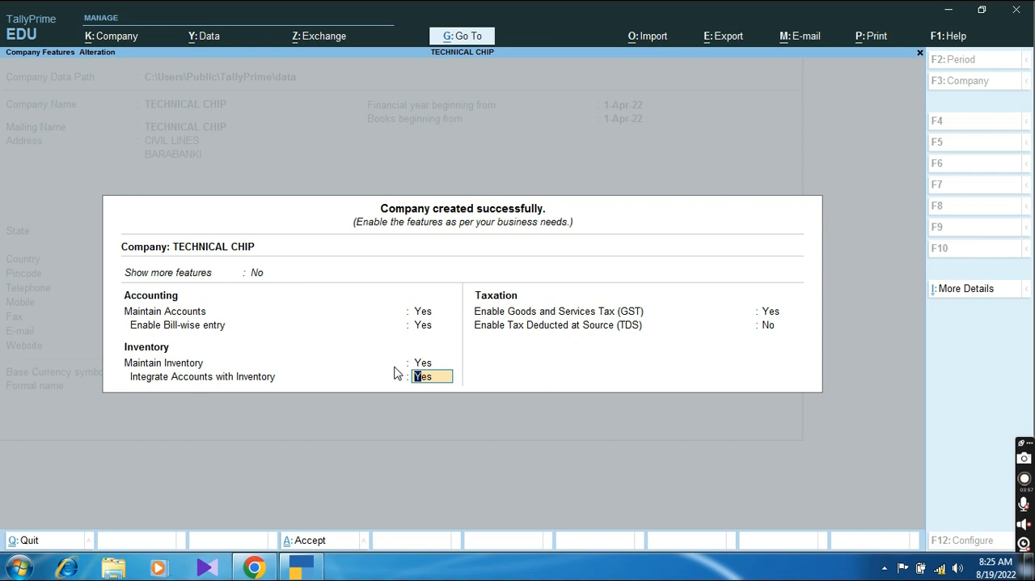
key("Return")
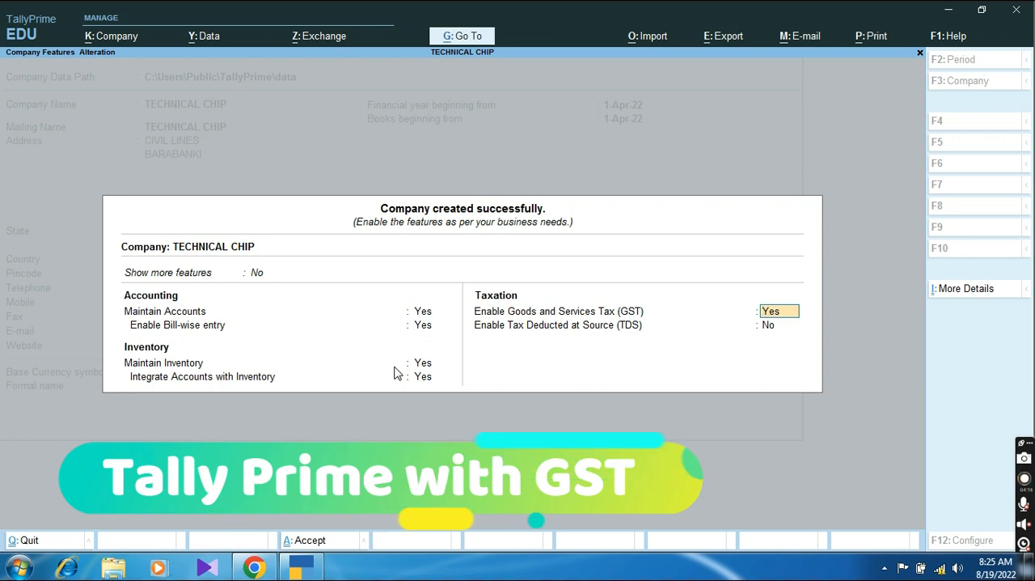
key("Return")
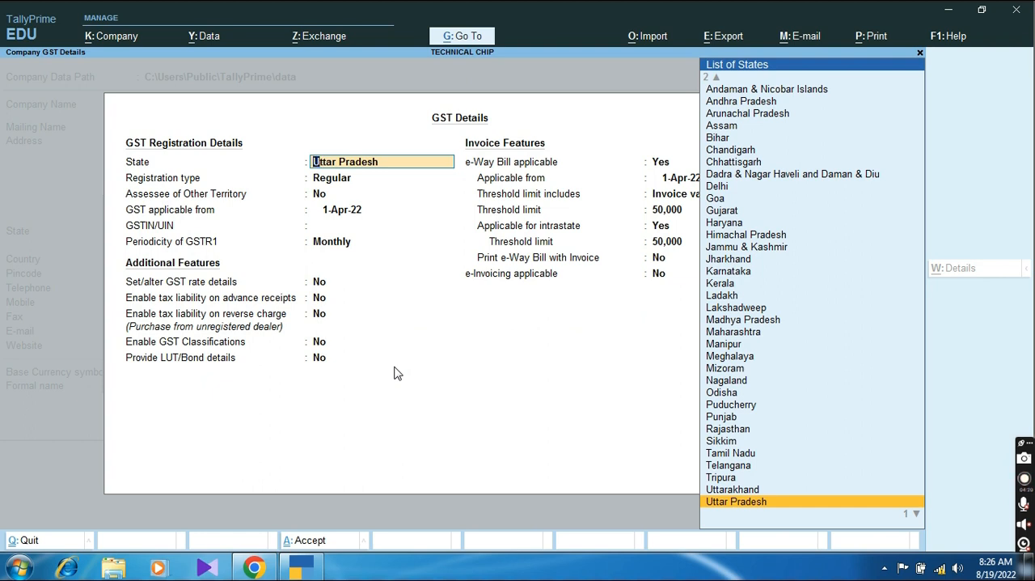
Step: Keep Uttar Pradesh, Regular registration and Assessee of Other Territory at No, and set GST applicable from 1-Jul-20
key("Return")
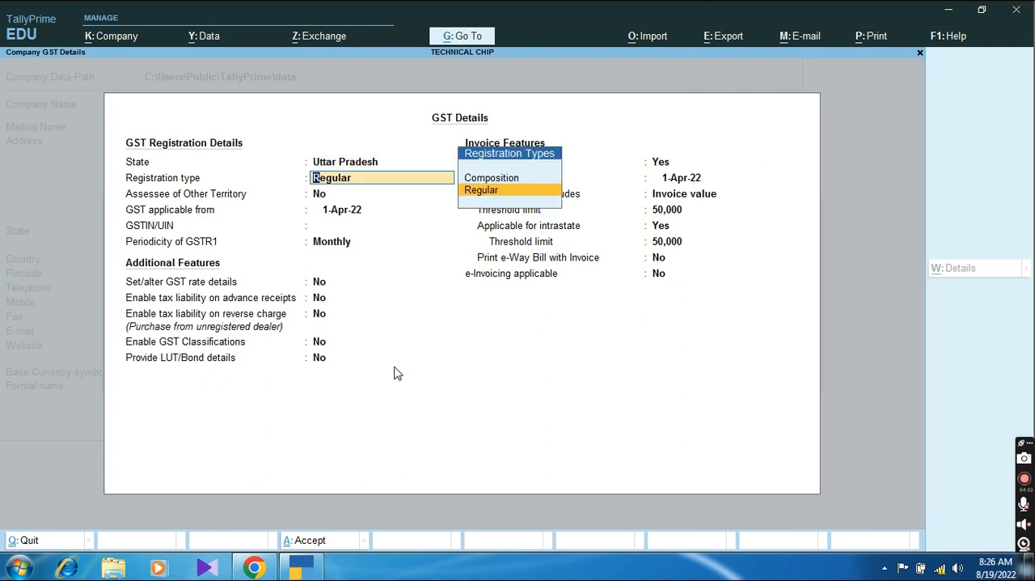
key("Return")
key("Return")
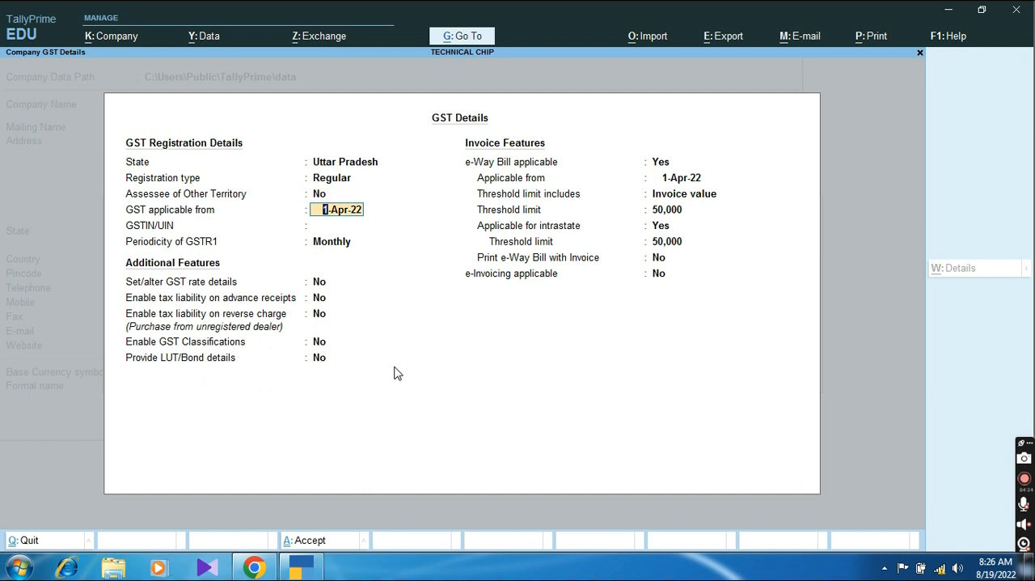
type("1-7-2010")
key("BackSpace")
key("BackSpace")
type("20")
key("Return")
Step: Enter the company's GSTIN, keep the GSTR1 periodicity Monthly, and leave Set/alter GST rate details at No
type("09KJKJKL232131A")
key("Return")
key("Return")
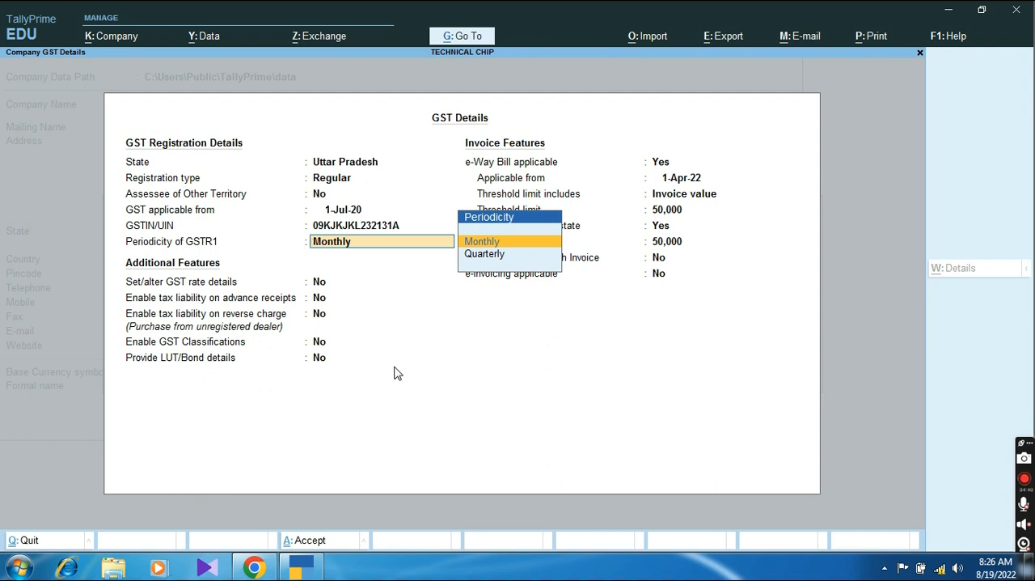
key("Return")
key("Return")
key("Return")
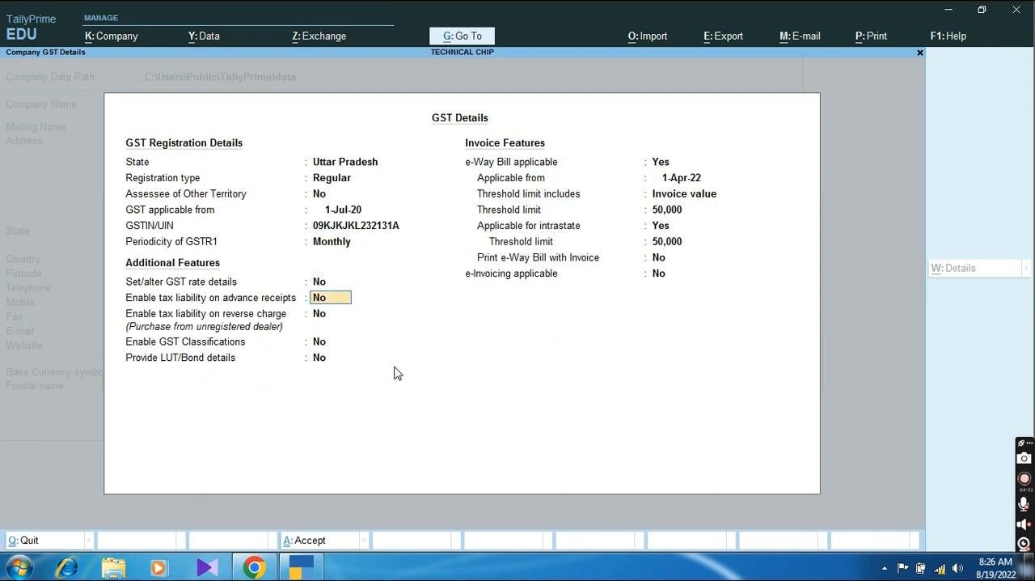
key("Up")
key("Down")
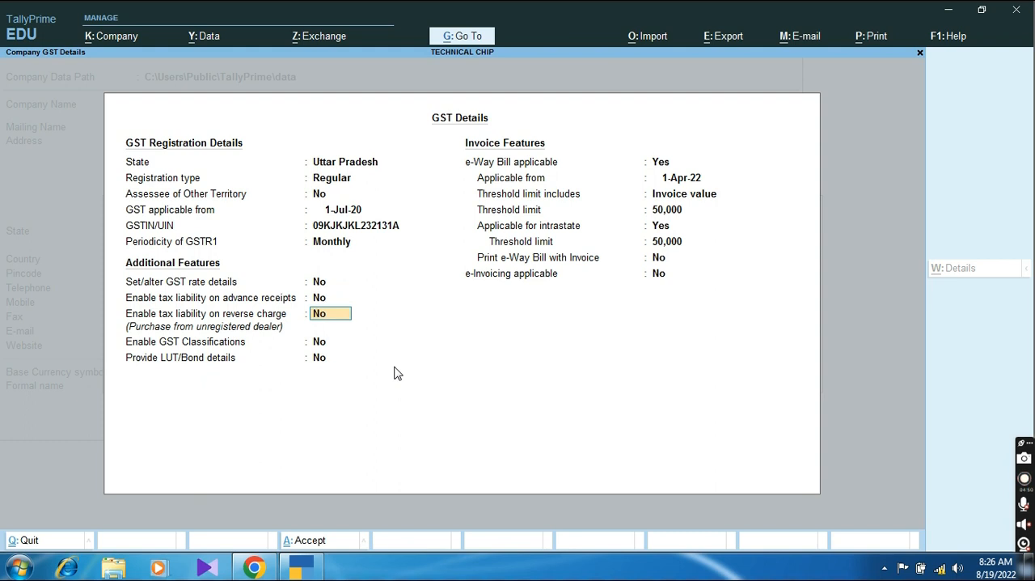
key("Up")
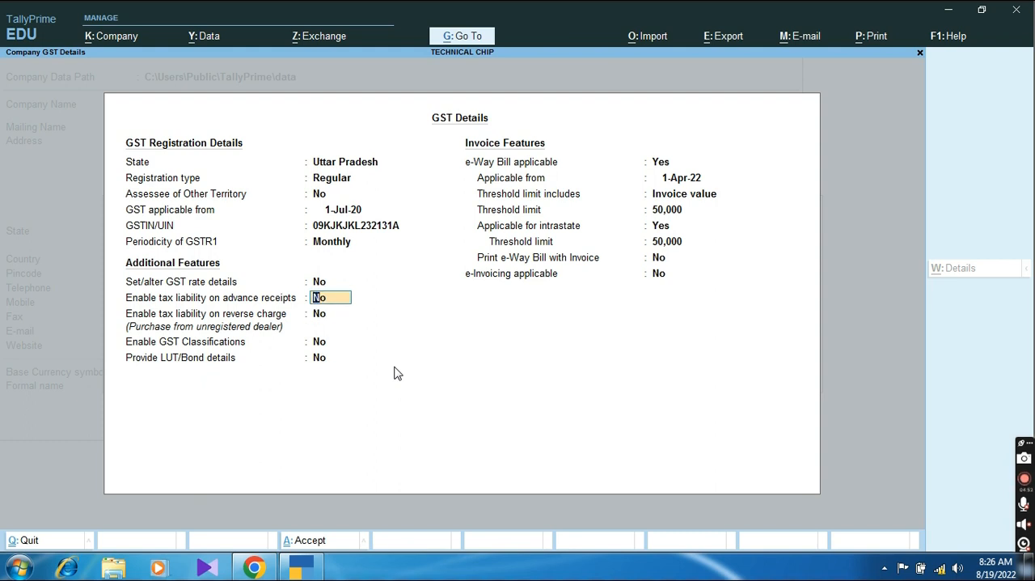
key("Down")
key("Up")
key("Down")
key("Up")
key("Down")
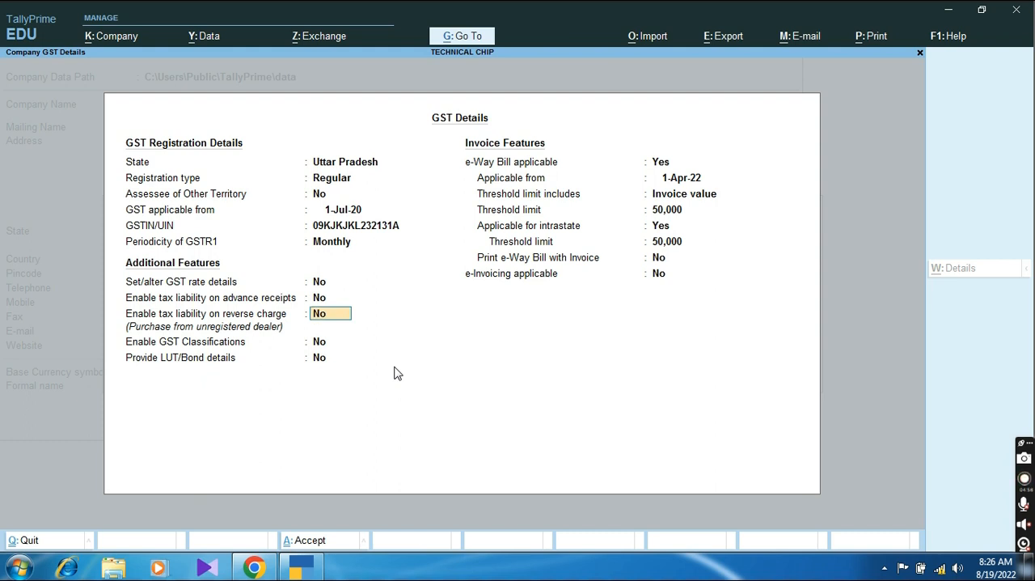
key("Up")
key("Down")
key("Up")
key("Down")
key("Up")
key("Down")
key("Up")
Step: Enable tax liability on advance receipts and on reverse charge
key("y")
key("Return")
key("y")
key("Return")
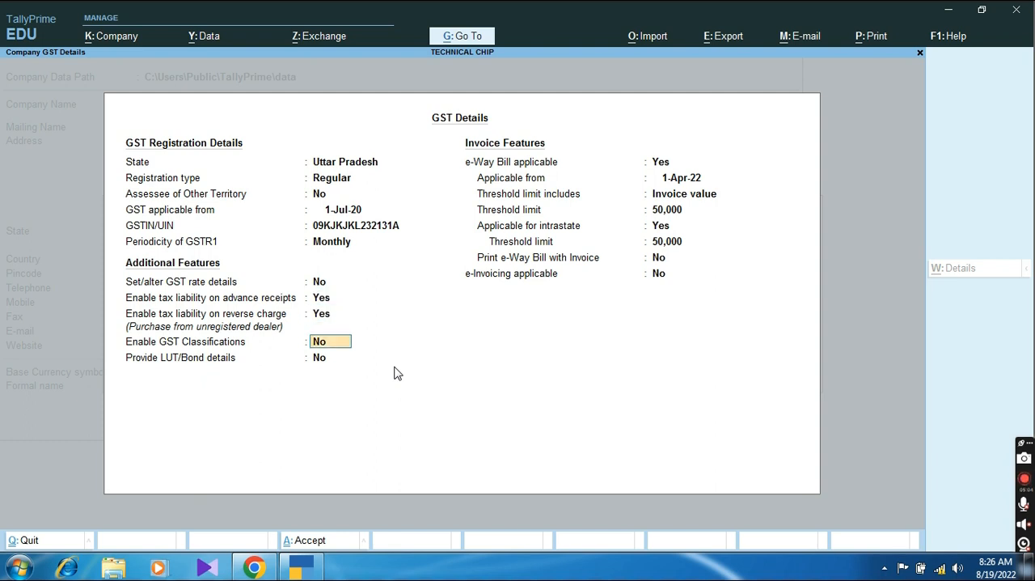
Step: Set the advance receipts and reverse charge tax liability options to No, and return both to Yes
key("Up")
key("Up")
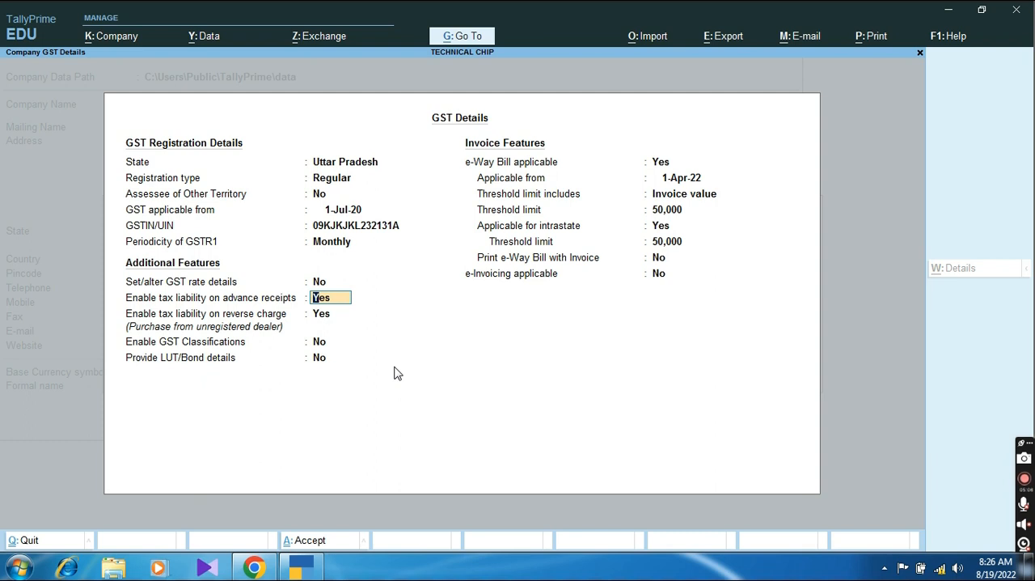
type("n")
key("Return")
type("n")
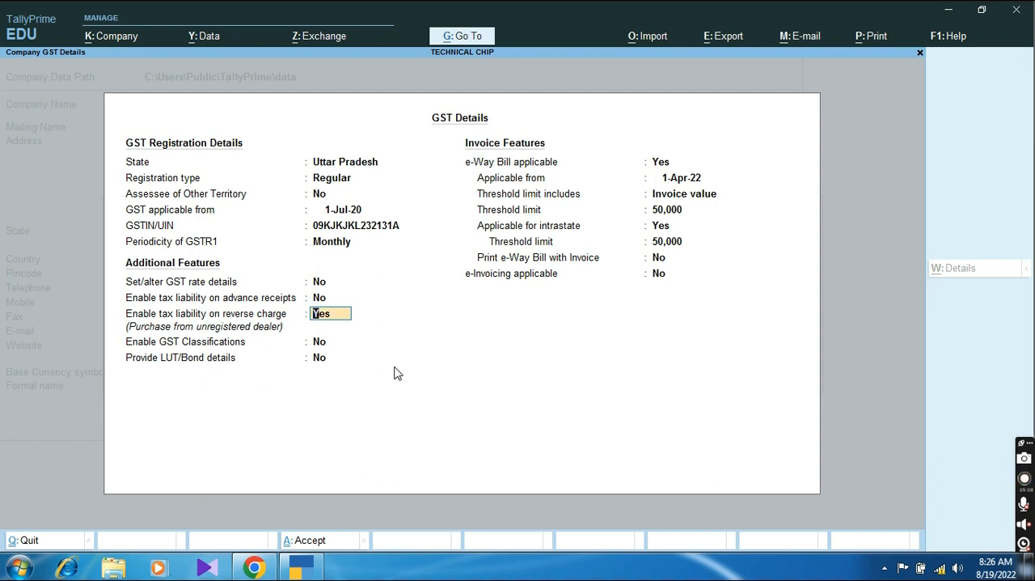
key("Return")
key("Up")
key("Up")
type("y")
key("Return")
type("y")
key("Return")
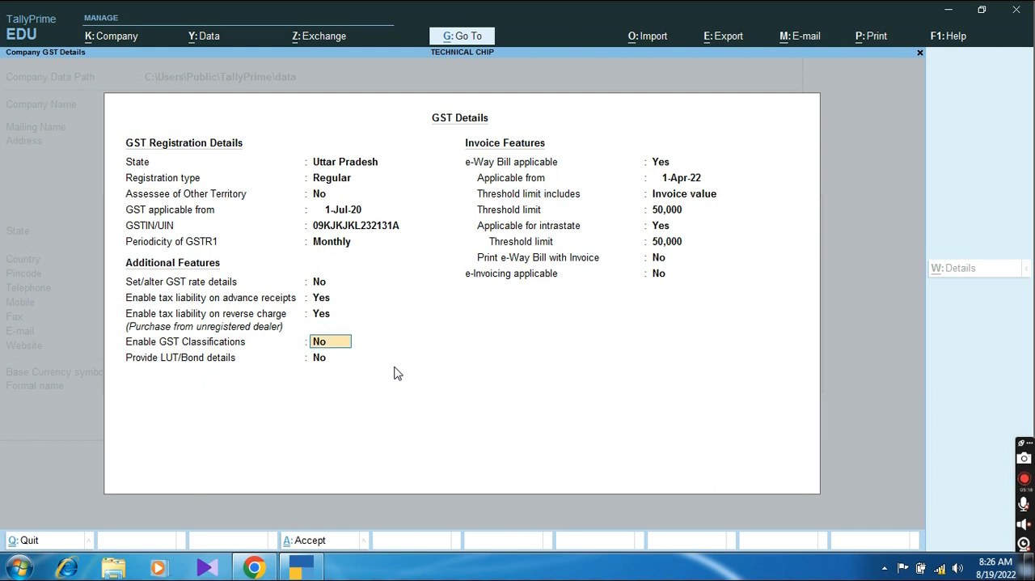
Step: Enable GST Classifications, leaving Provide LUT/Bond details at No and e-Way Bill applicable at Yes
type("y")
key("Return")
key("Return")
key("Return")
key("Return")
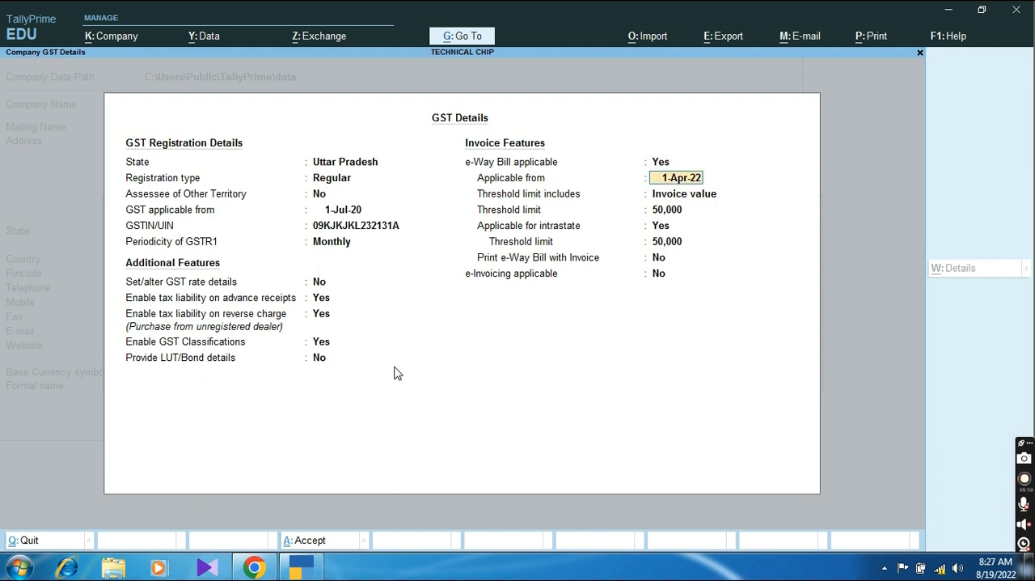
Step: Accept the GST details with the existing e-Way Bill and e-Invoicing settings, and save the company features with TDS at No
key("Return")
key("Return")
key("Return")
key("Return")
key("Return")
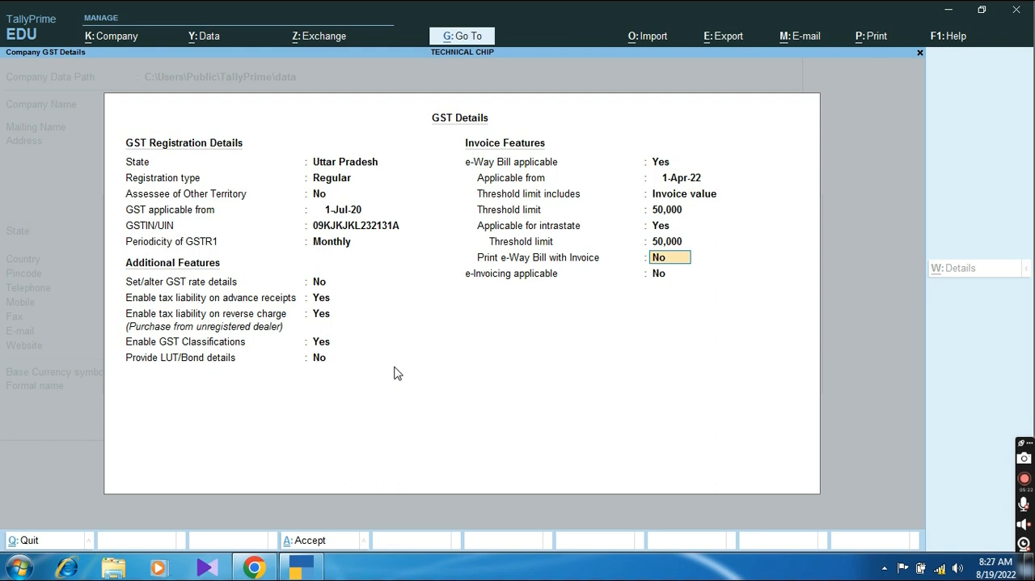
key("Return")
key("Return")
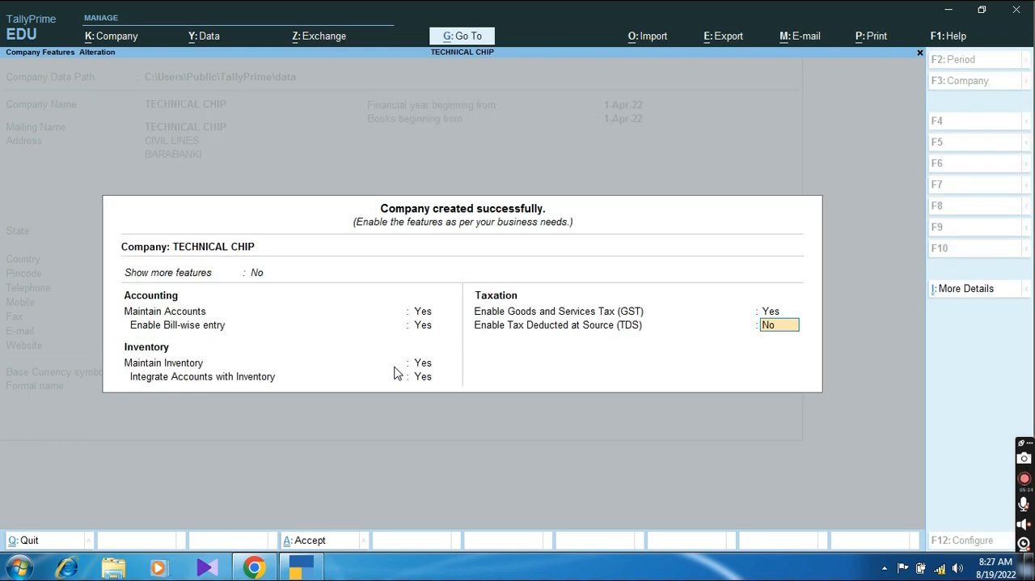
key("Return")
key("Return")
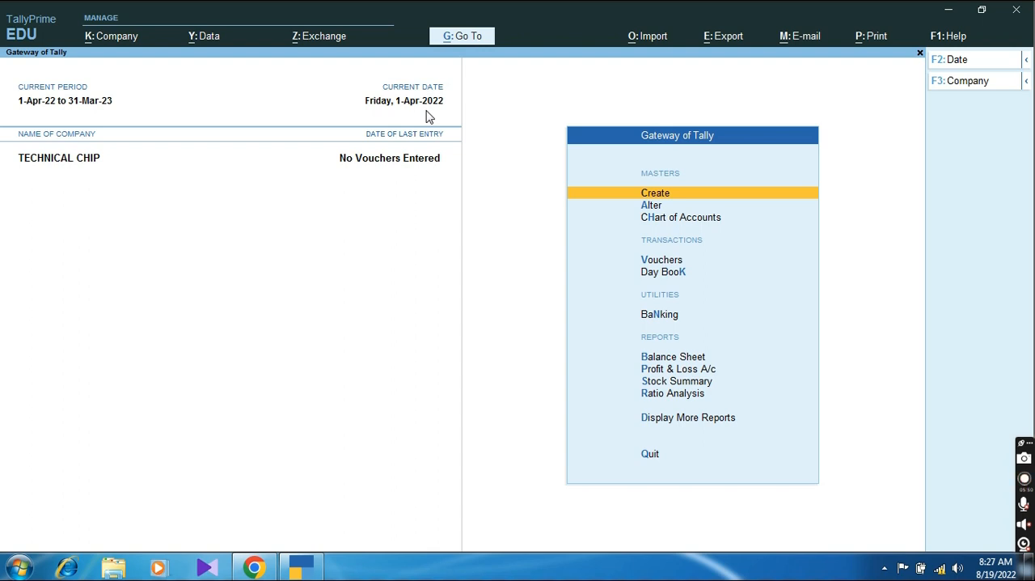
Step: Start a new ledger named Capital A/c under the Capital Account group, leaving its alias blank
left_click(652, 196)
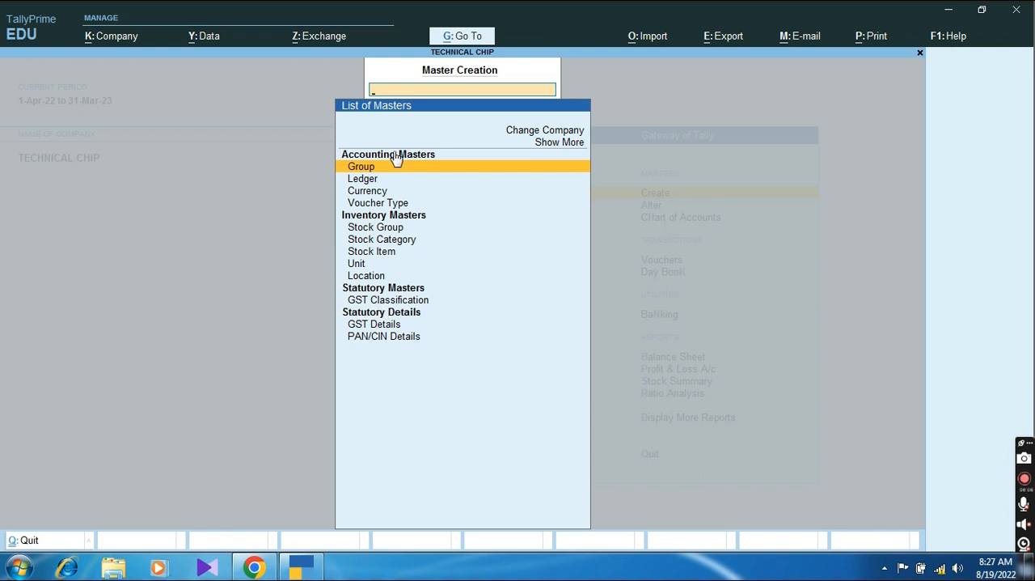
key("Down")
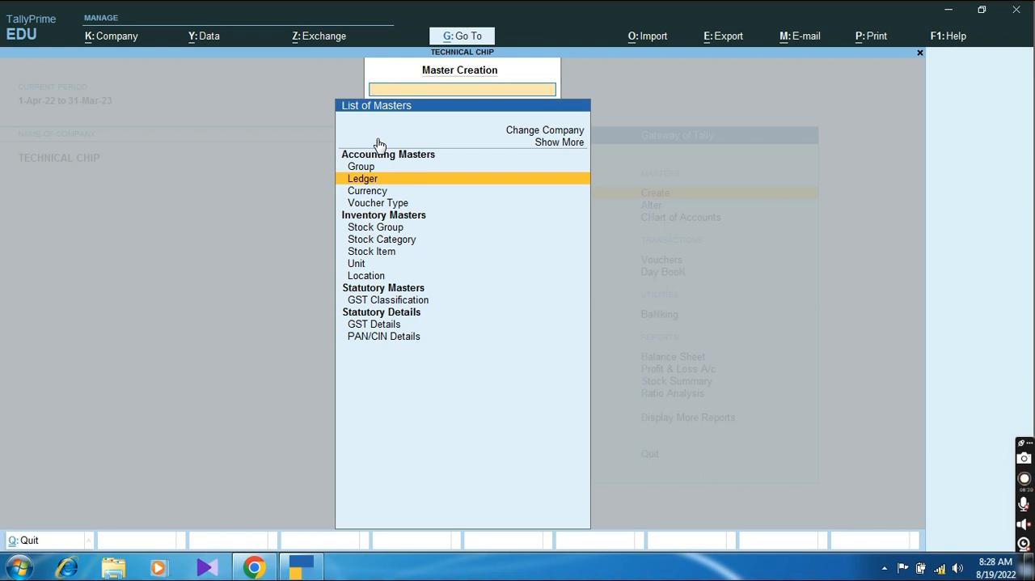
key("Return")
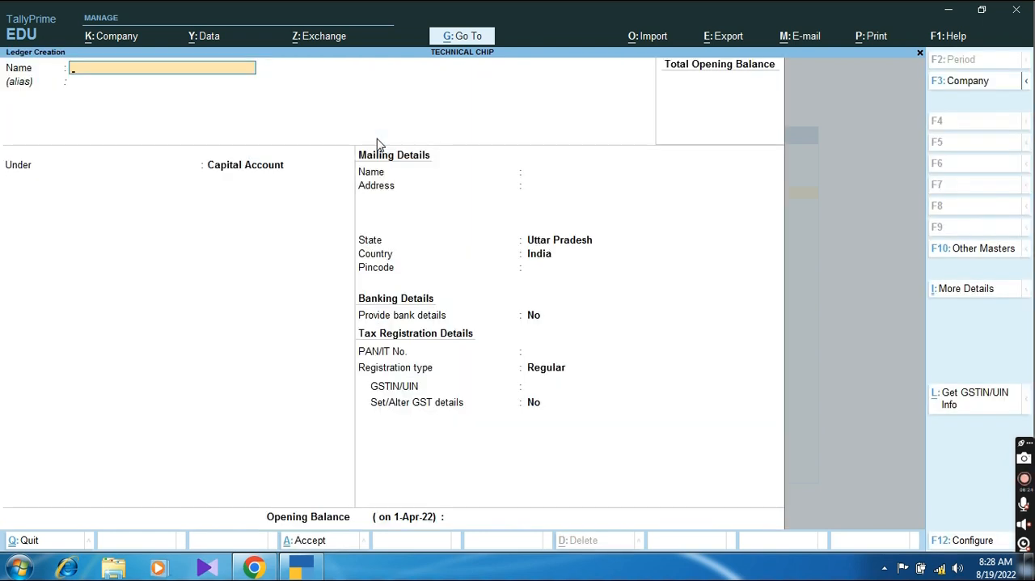
type("Capital Ac")
key("Return")
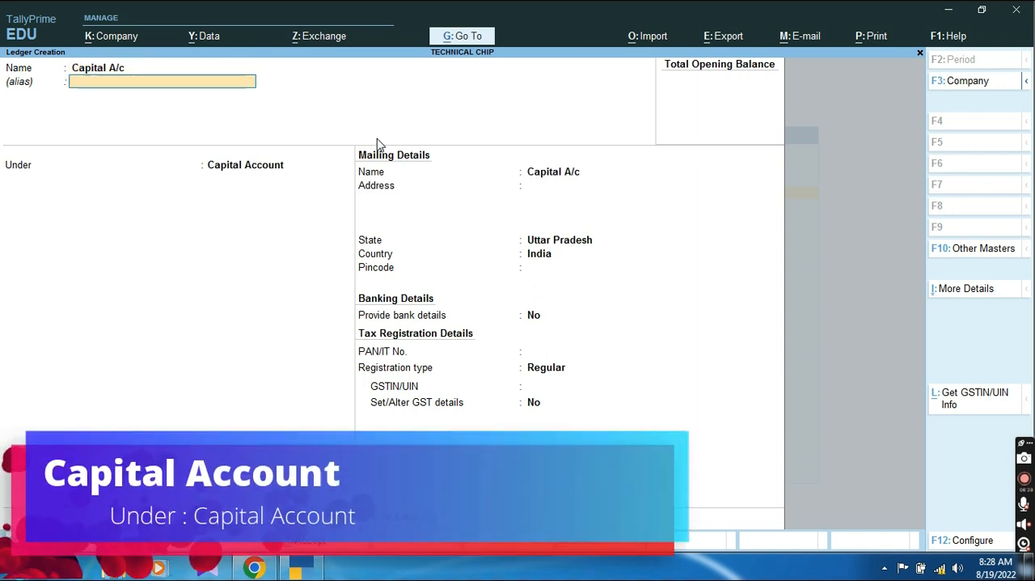
key("Return")
key("Return")
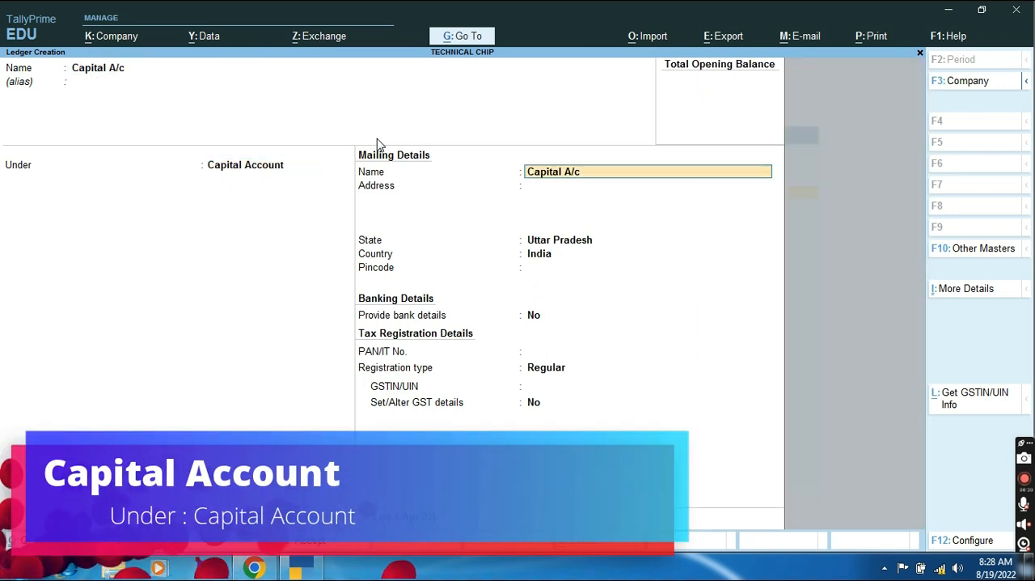
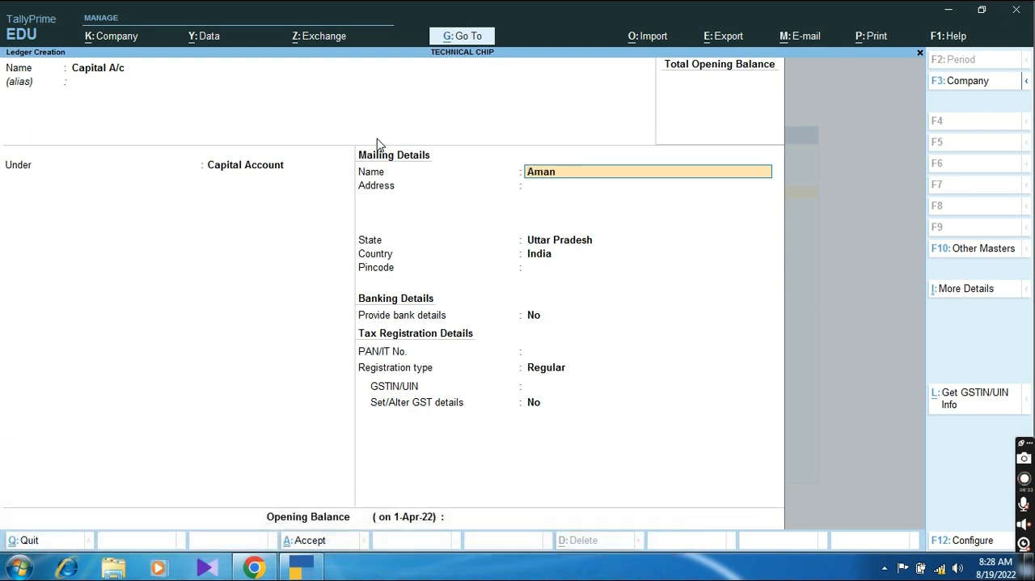
Step: Fill in the capital ledger's mailing name, address and pincode, keeping Uttar Pradesh as the state
key("Return")
type("Barabanki")
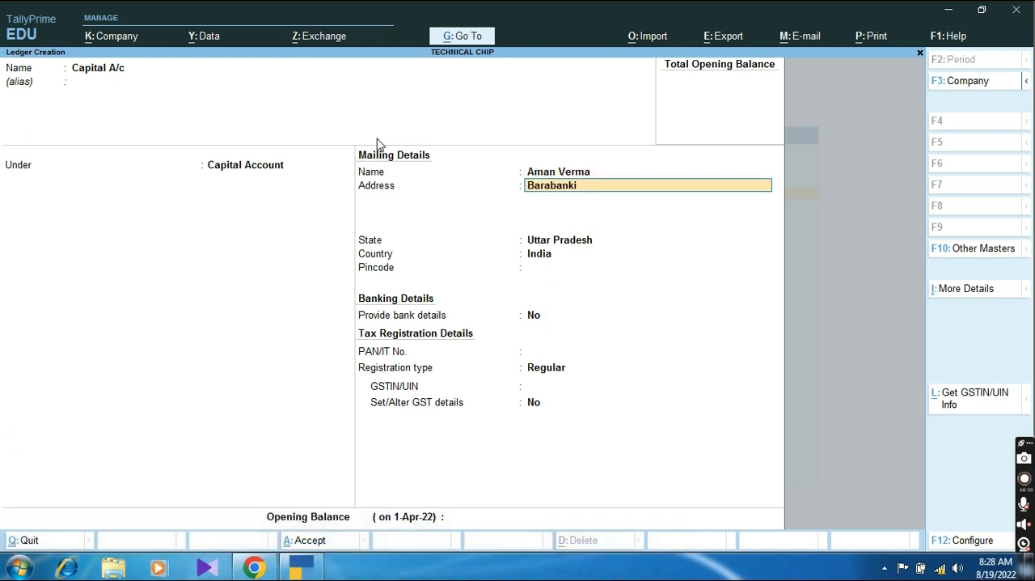
key("Return")
key("Return")
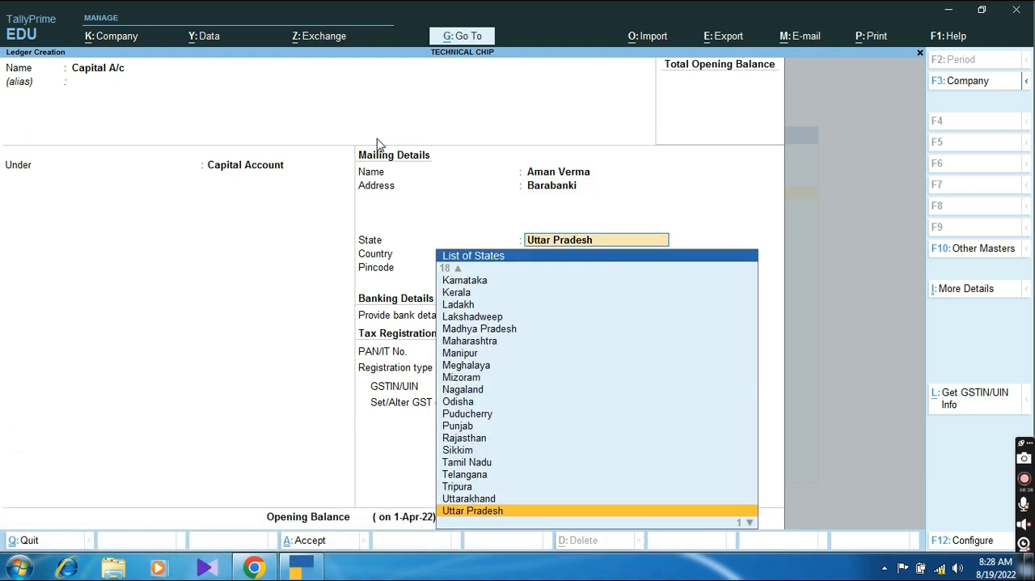
key("Return")
type("225004")
key("Return")
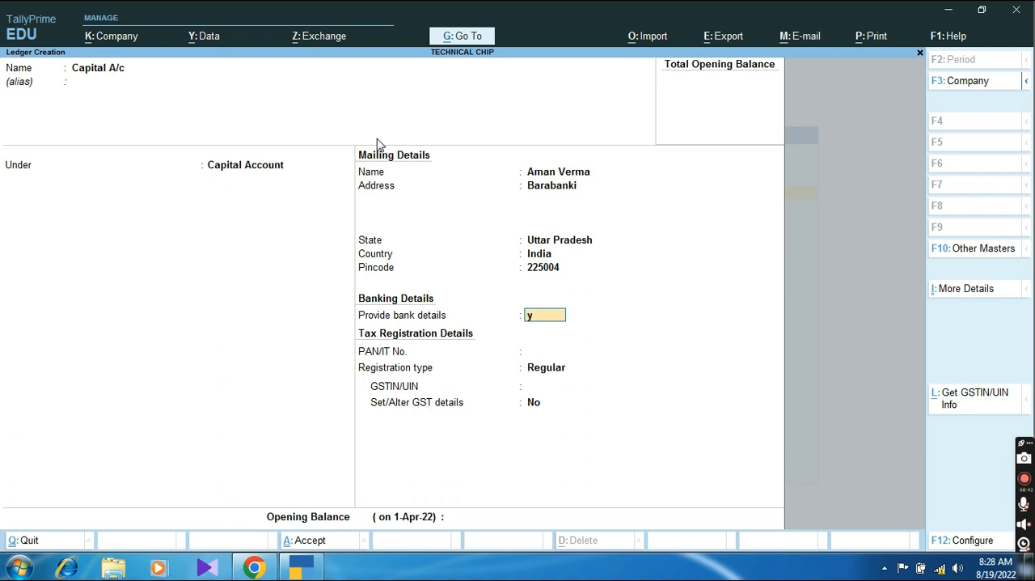
Step: Provide bank details for the capital ledger, choosing Cheque as the transaction type
key("y")
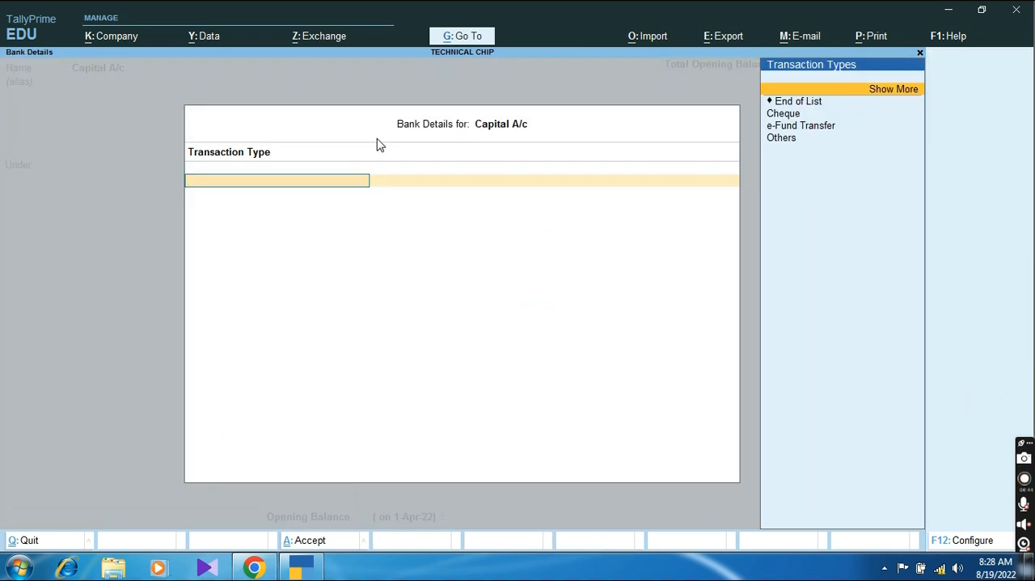
key("Down")
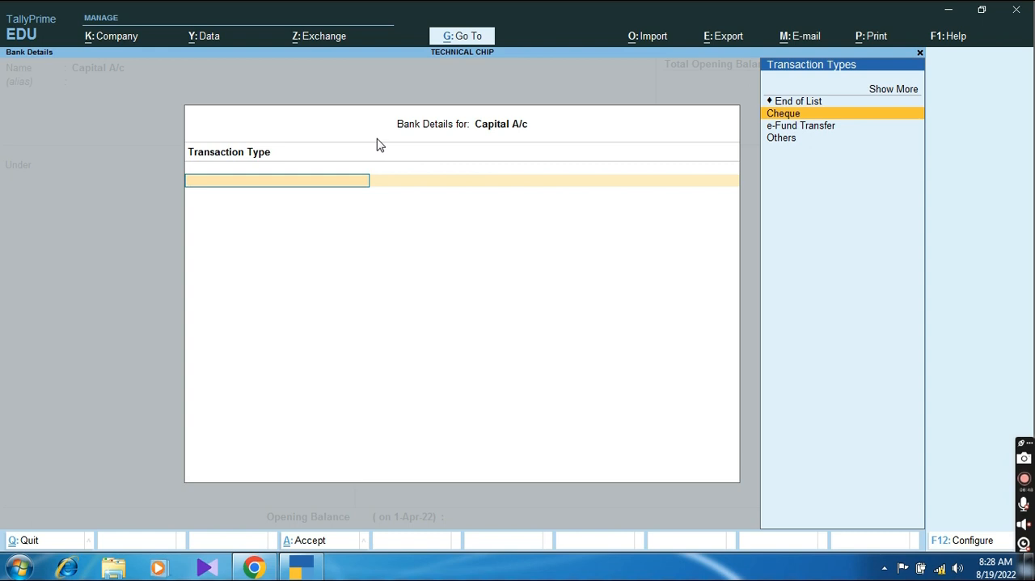
key("Return")
key("ctrl+a")
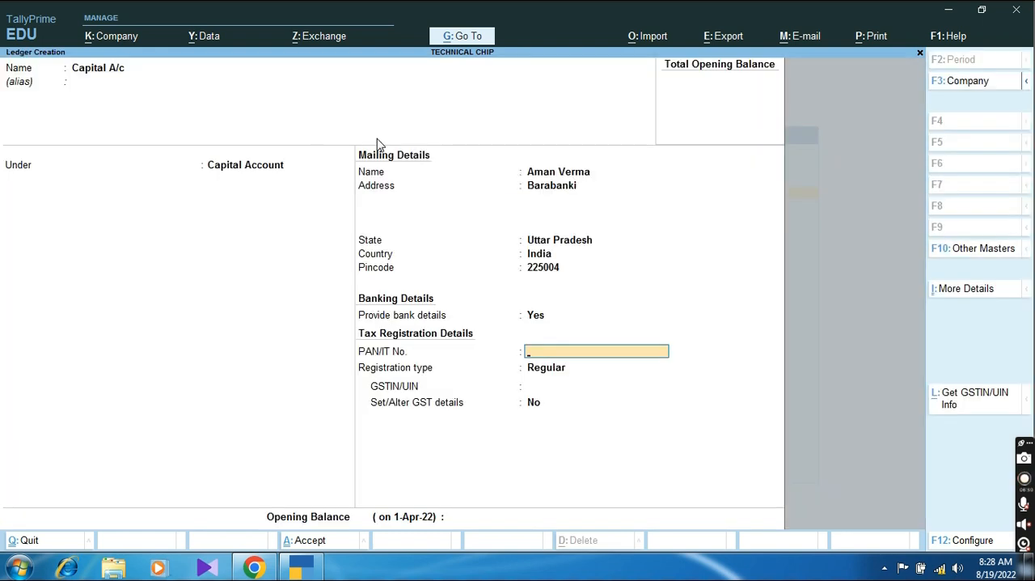
Step: Enter the owner's PAN/IT number in the capital ledger's tax registration details
key("Return")
Step: Keep the registration type Regular, leave GSTIN/UIN and the opening balance blank, and save the capital ledger
key("Return")
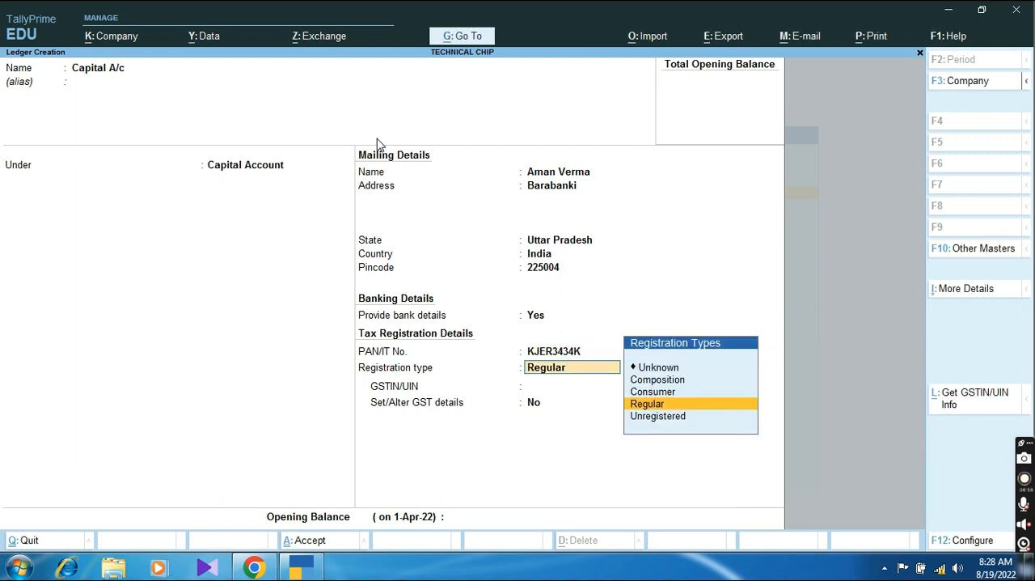
key("Return")
key("Return")
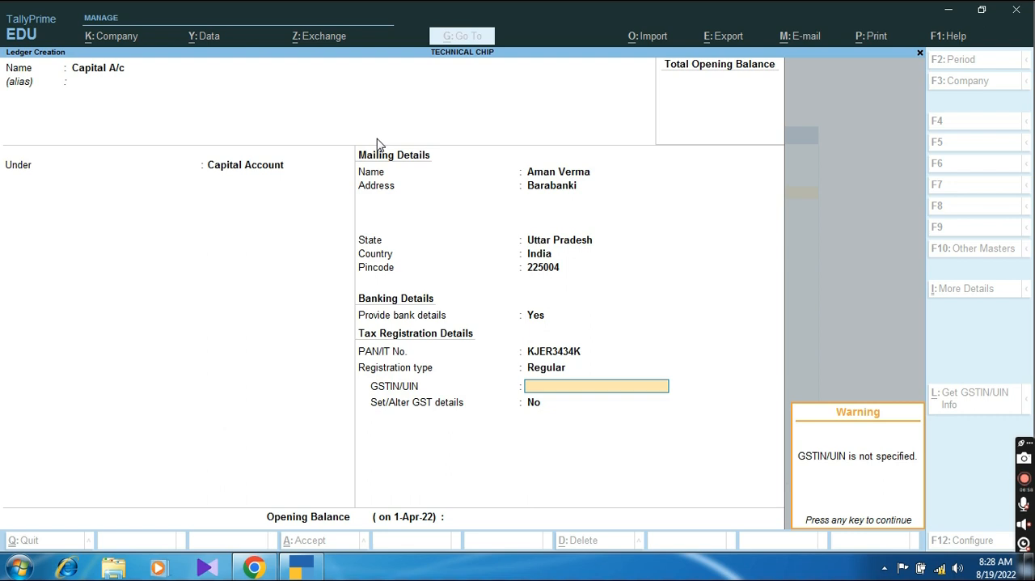
key("Return")
key("Return")
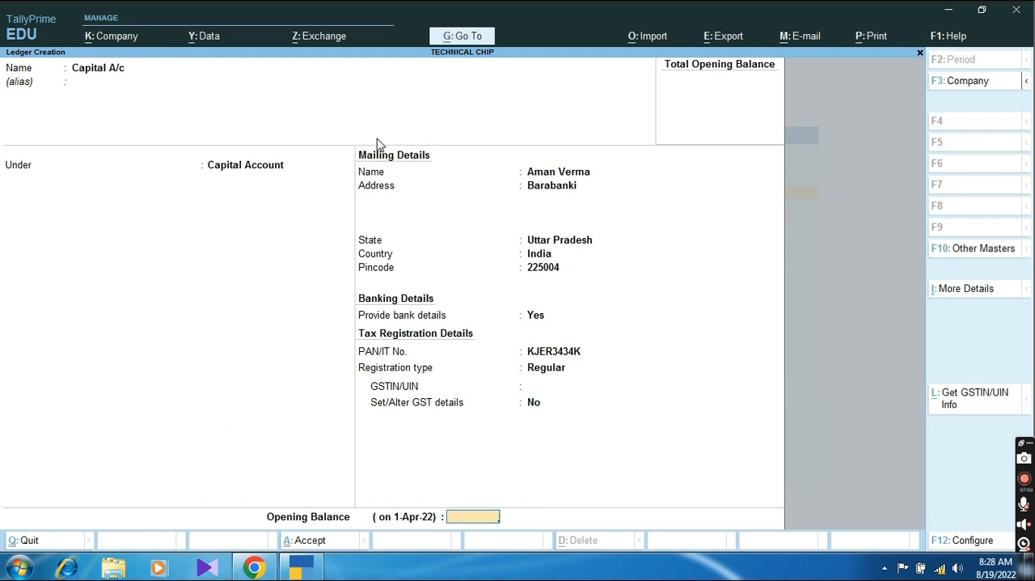
key("Return")
key("Return")
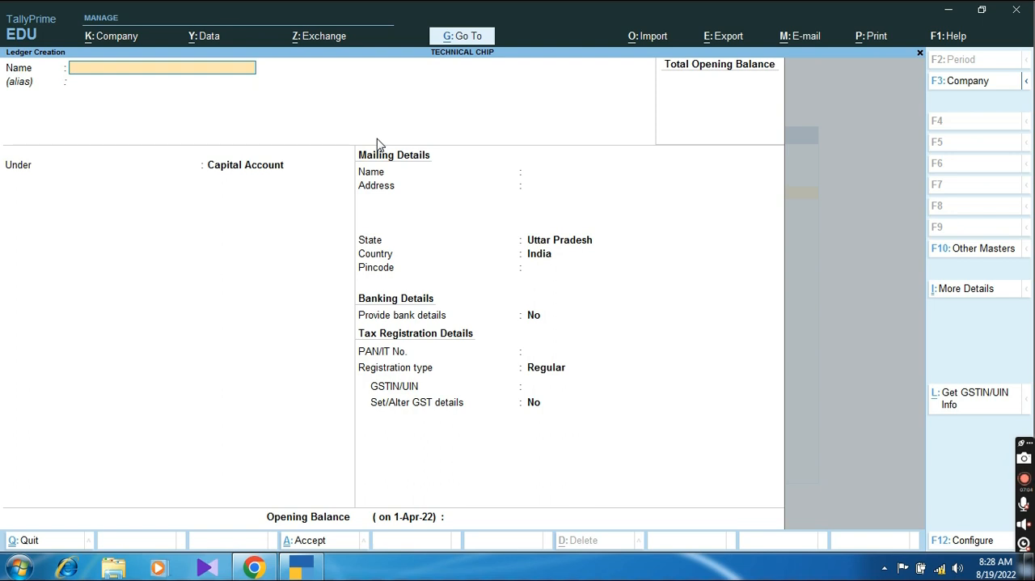
Step: Start a new ledger named HDFC Bank and place it under the Bank Accounts group
type("HDFC Bank")
key("Return")
type("Bank")
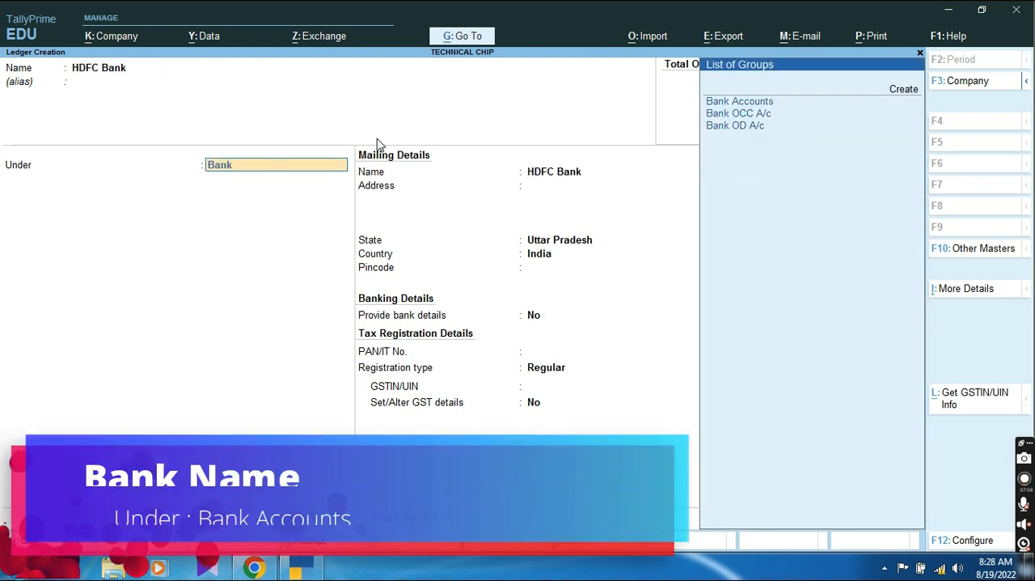
key("Down")
key("Return")
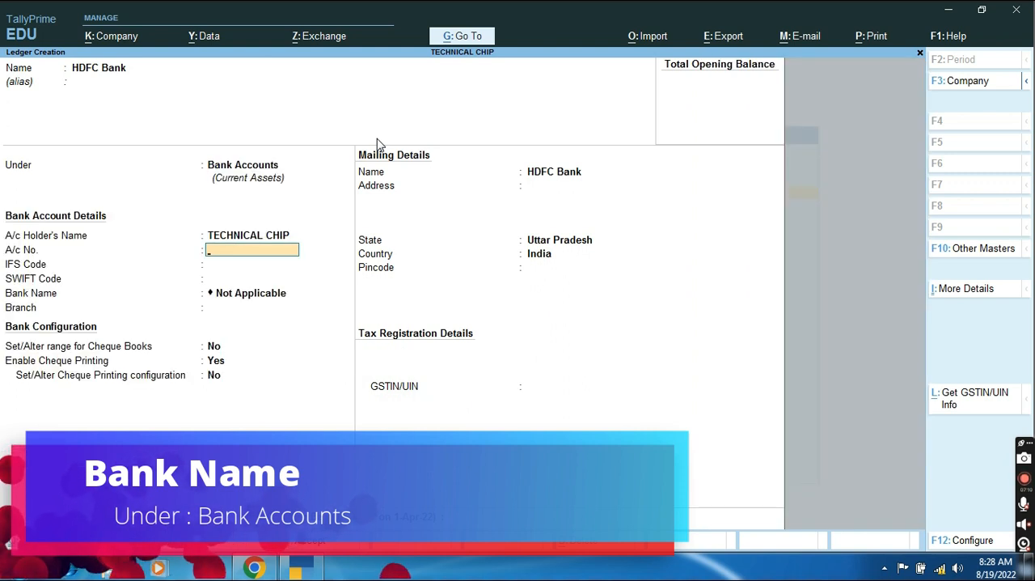
Step: Enter the bank account number, IFS code HDFC03434 and branch BARABANKI, leaving the SWIFT code blank and the bank name Not Applicable
key("Return")
type("HDFC03434")
key("Return")
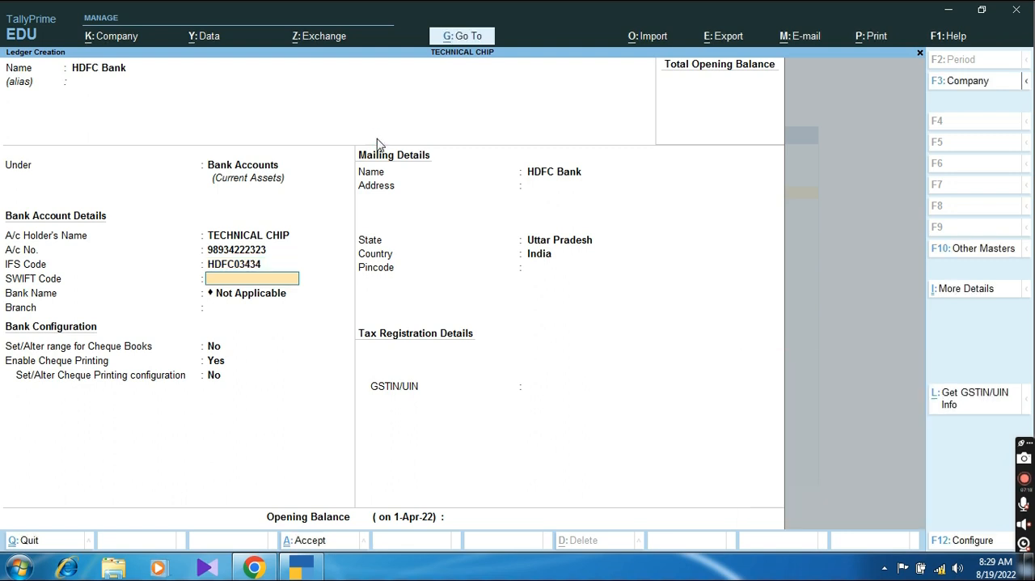
key("Return")
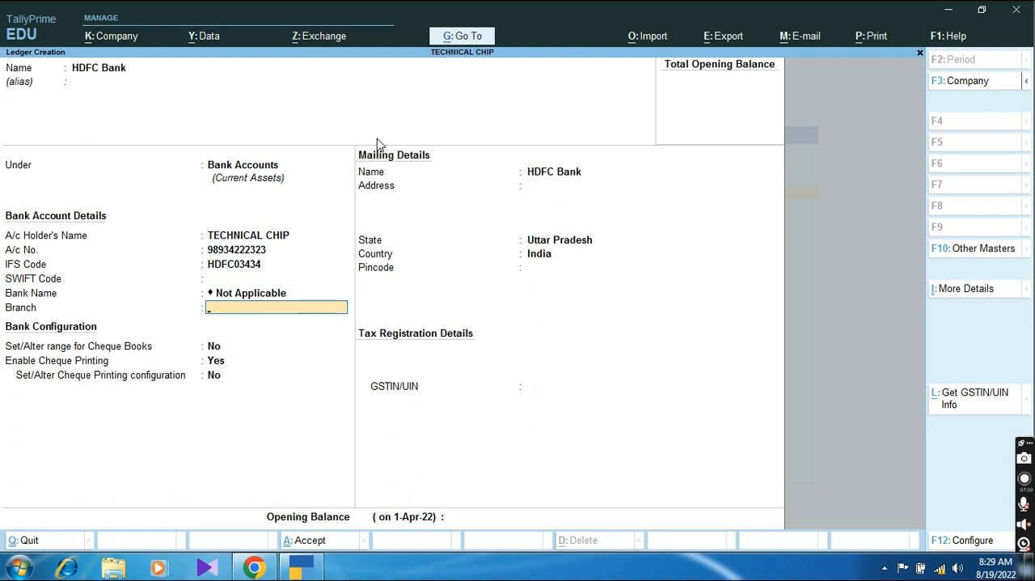
type("BARABANKI")
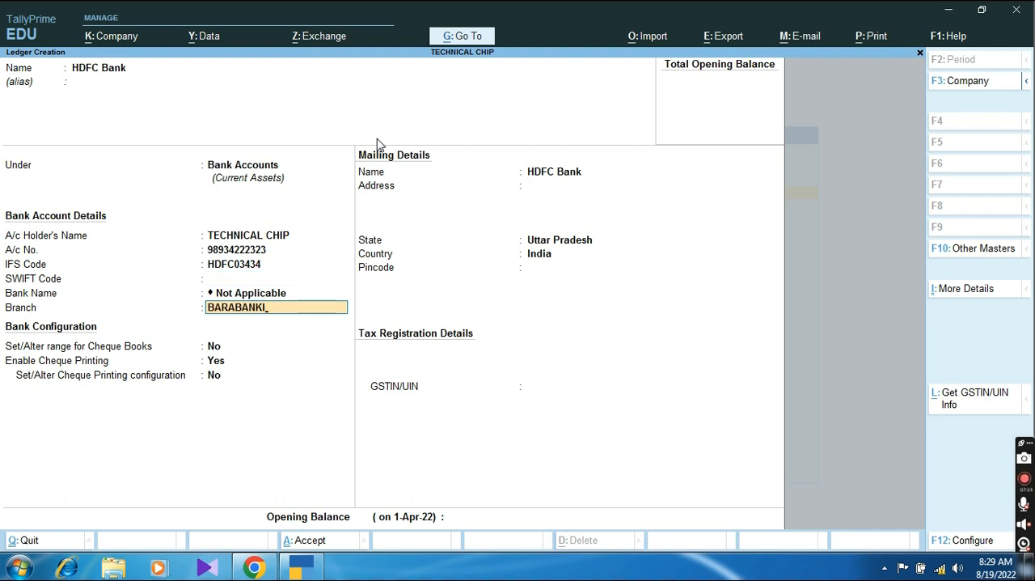
key("Return")
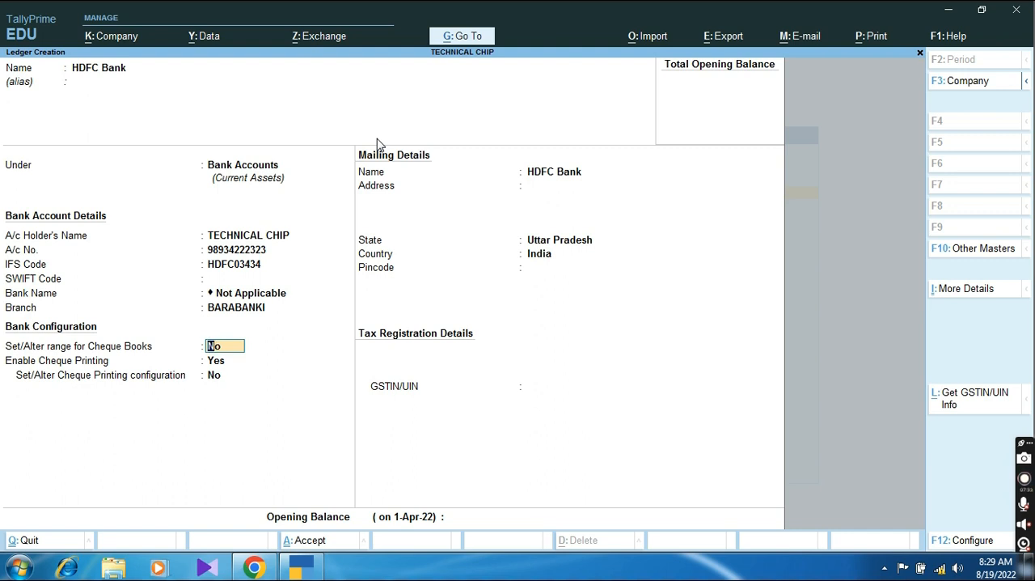
Step: Turn on the cheque book range for HDFC Bank and define it from 012340 to 012389, leaving the cheque book name blank
type("y")
key("Return")
type("0")
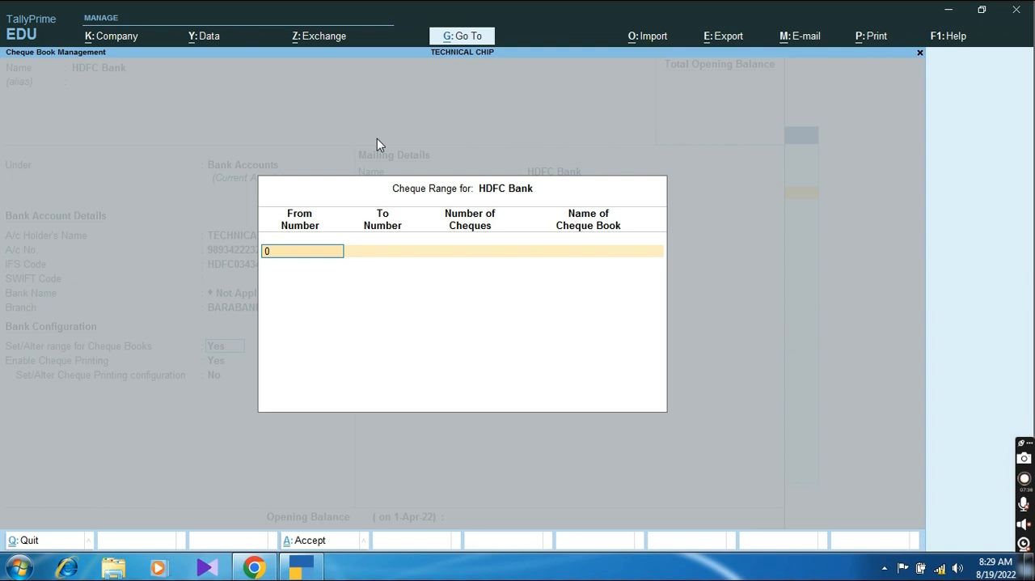
type("12340")
key("Return")
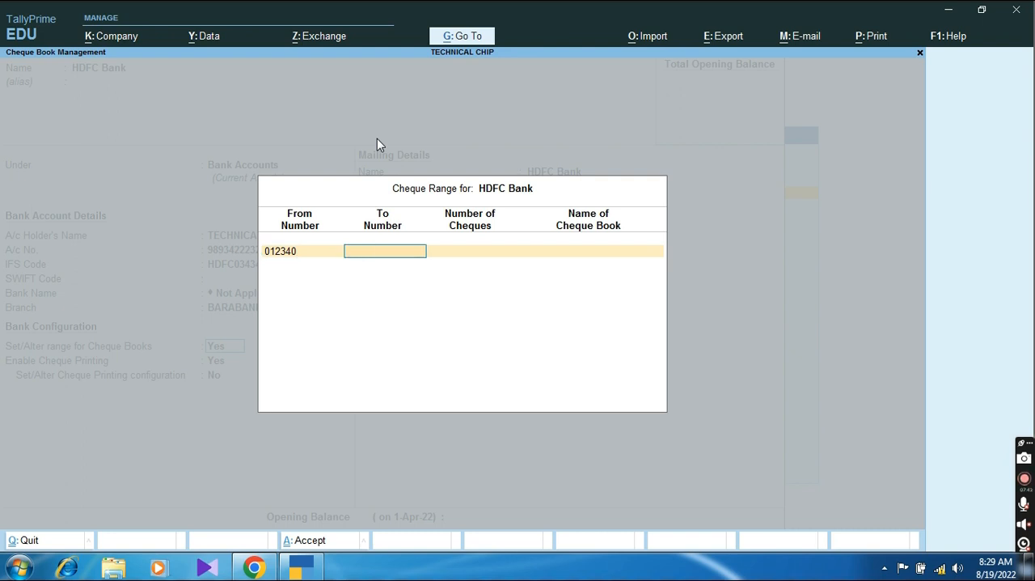
type("012389")
key("Return")
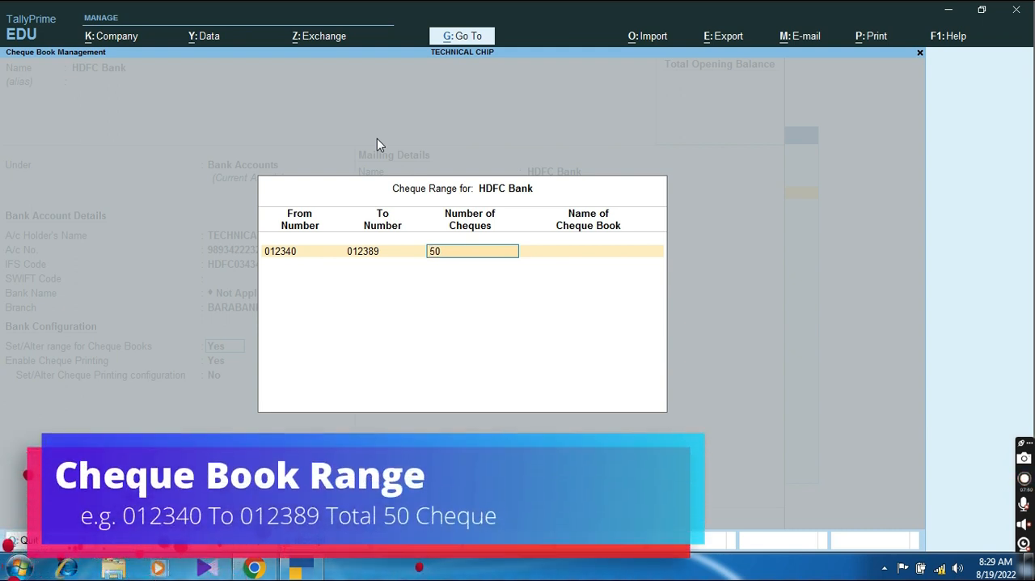
key("Return")
key("Return")
Step: Keep cheque printing enabled without altering its configuration, and fill in the bank's mailing address and pincode with Uttar Pradesh as the state
key("Return")
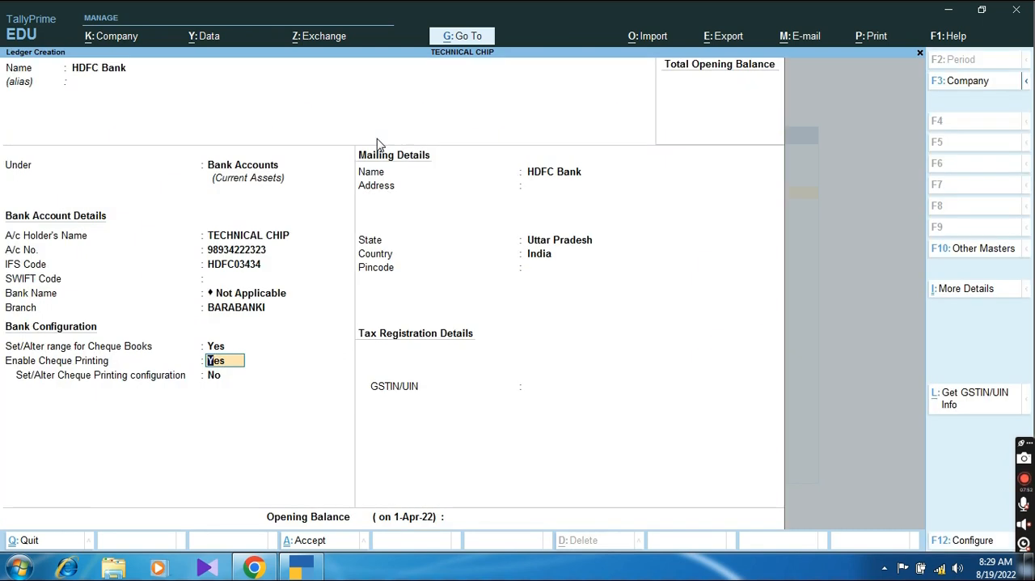
key("Return")
key("Return")
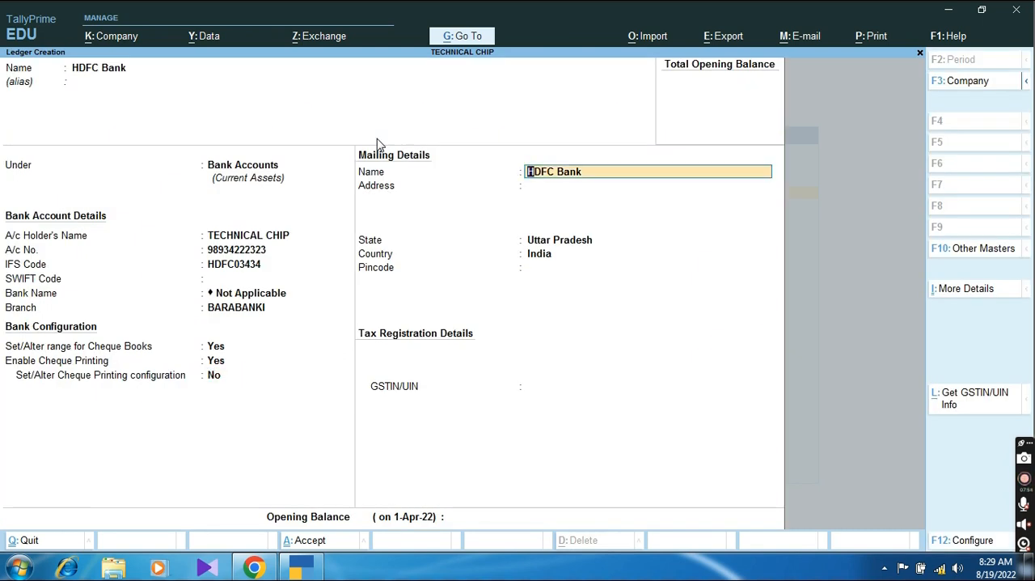
key("Return")
type("FATE")
key("BackSpace")
key("BackSpace")
key("BackSpace")
key("BackSpace")
type("BARABANKI")
key("Return")
key("Return")
key("Return")
key("Return")
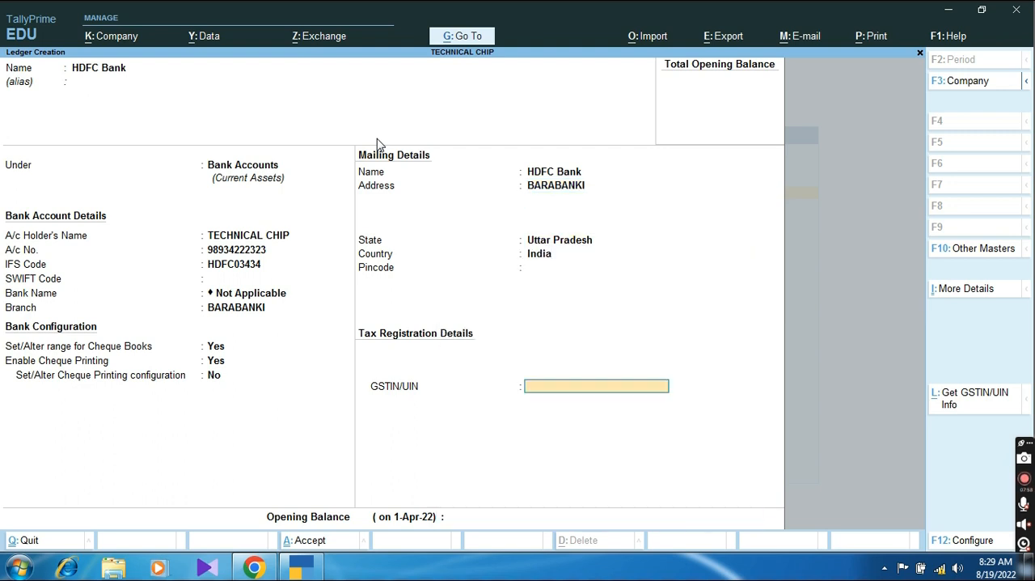
key("BackSpace")
type("225004")
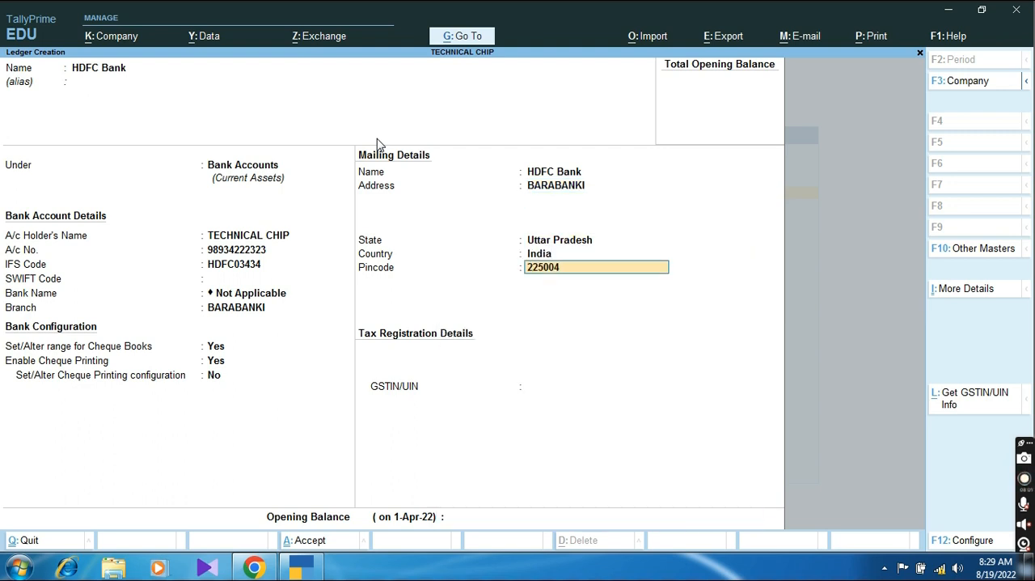
key("Return")
Step: Enter the bank's GSTIN/UIN, leave the opening balance blank and save the HDFC Bank ledger
type("09KJLJLJ3434")
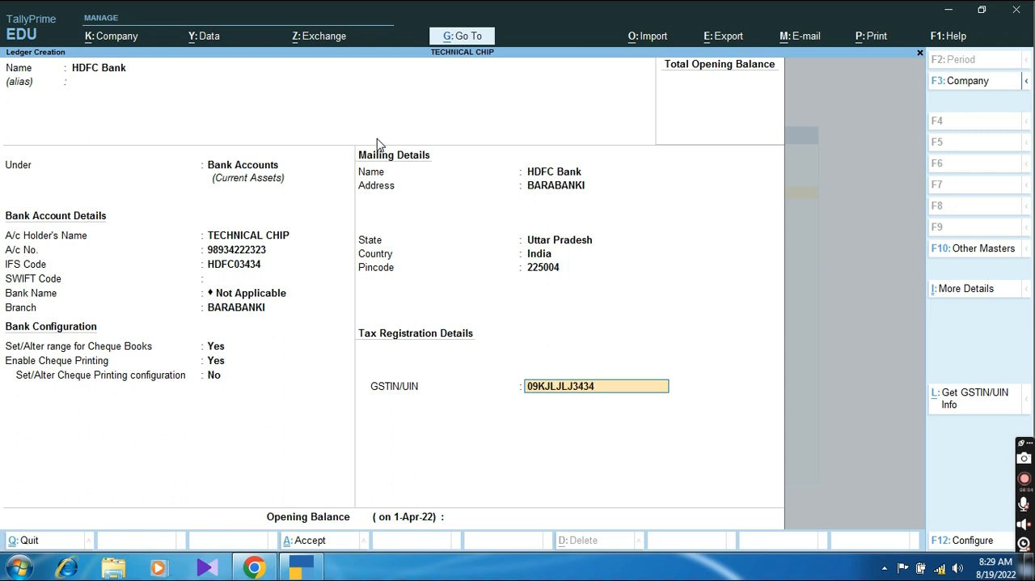
key("Return")
key("Return")
key("Return")
key("Return")
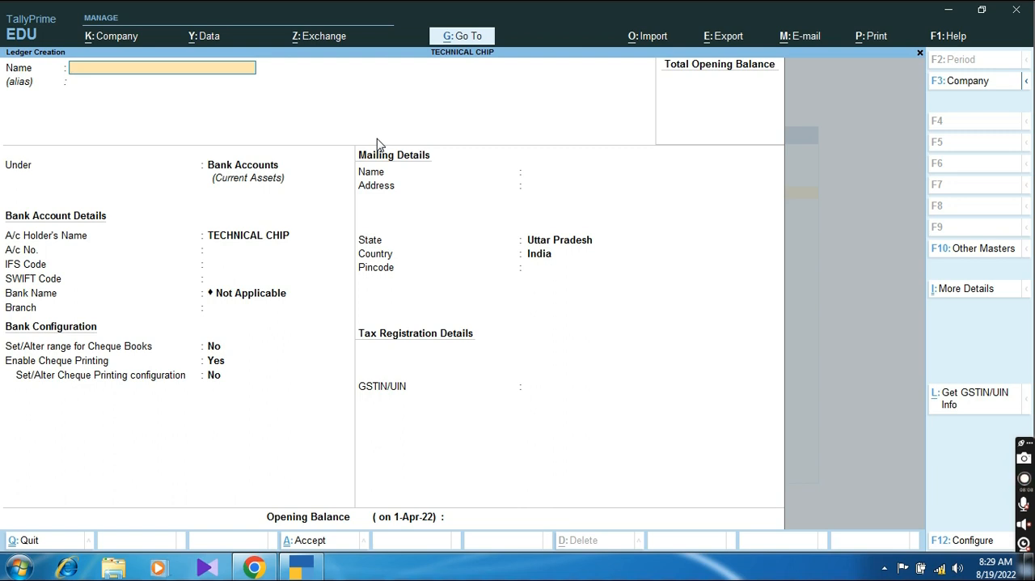
Step: Leave ledger creation and open accounting voucher entry for TECHNICAL CHIP
key("Escape")
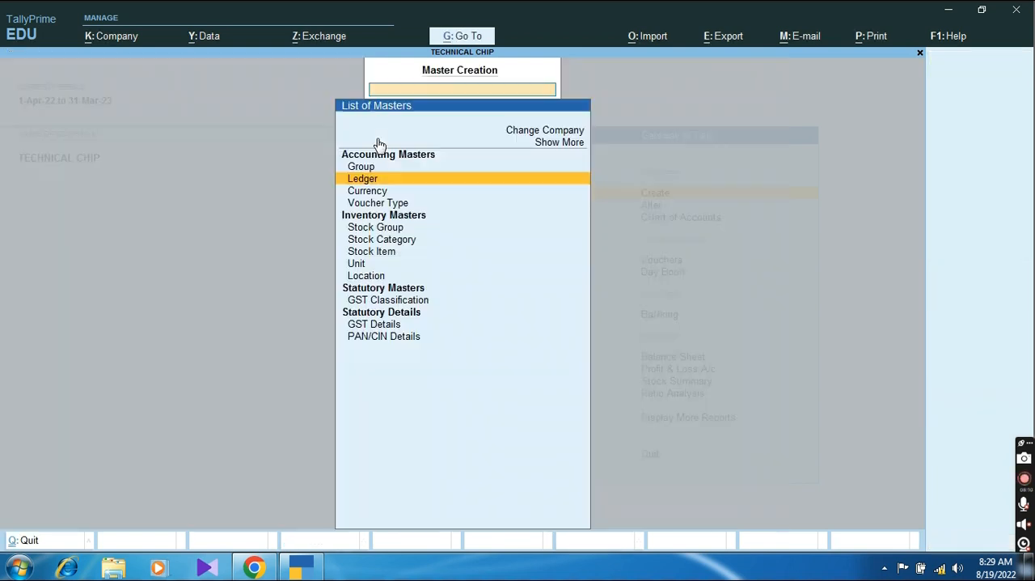
key("Escape")
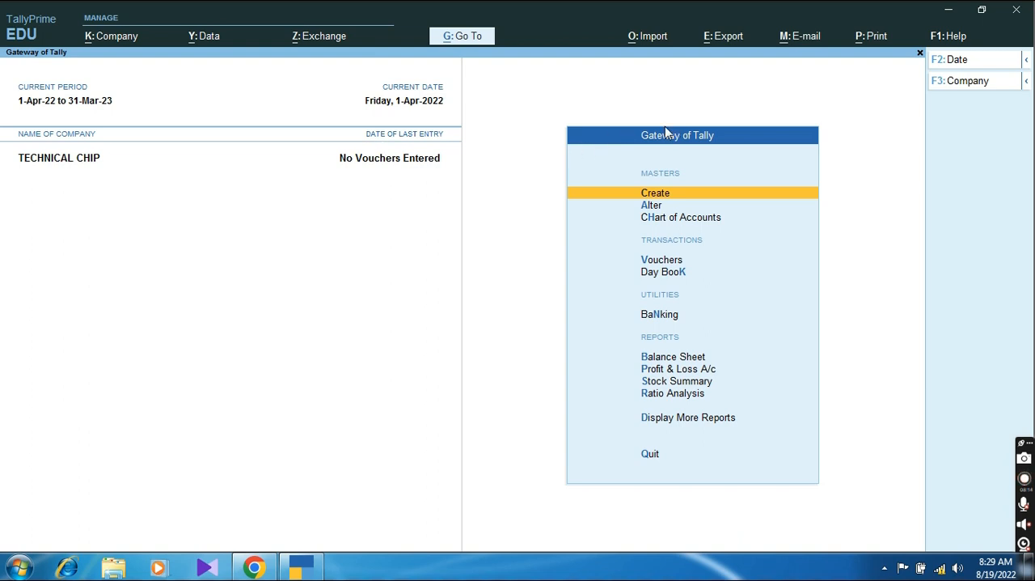
key("Down")
key("Down")
key("Down")
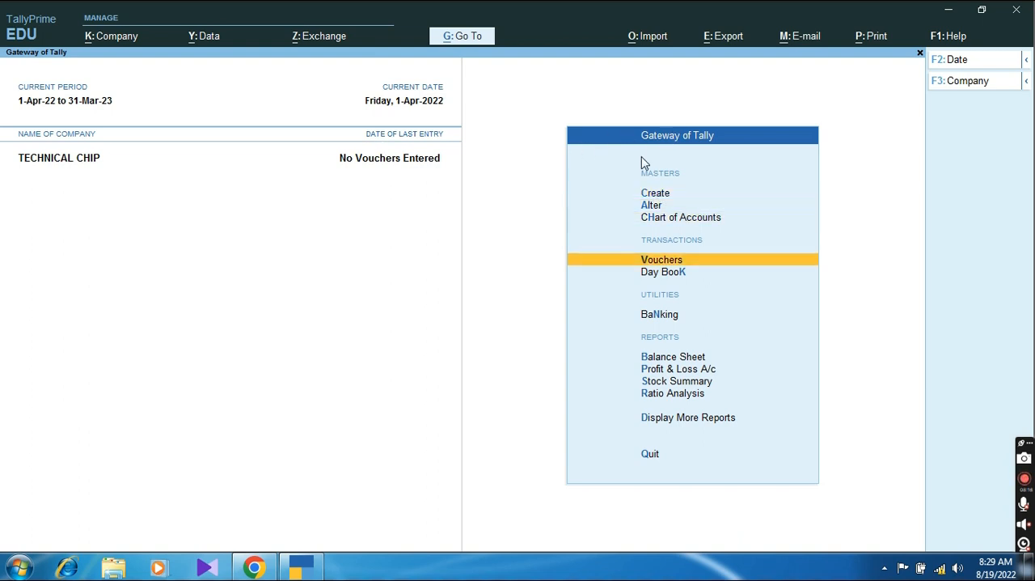
key("Return")
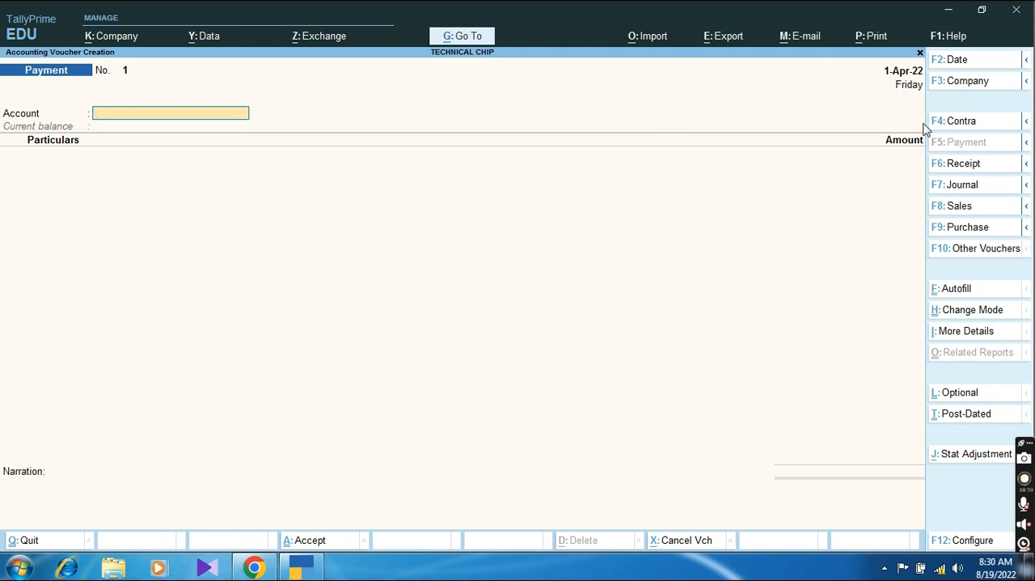
Step: Start a receipt voucher into HDFC Bank against Capital A/c for 10,00,000
left_click(954, 171)
key("Down")
key("Down")
key("Down")
key("Down")
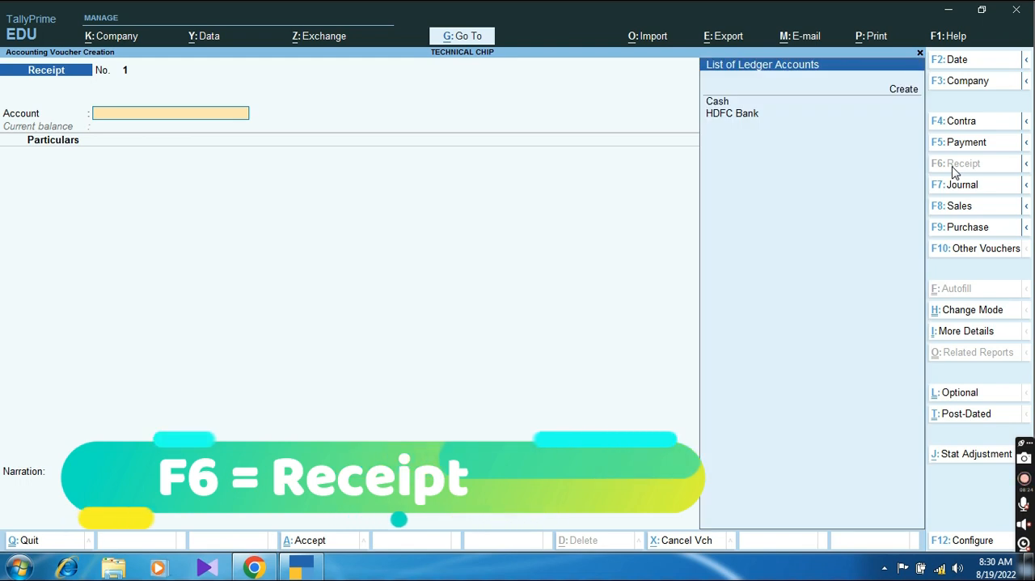
key("Return")
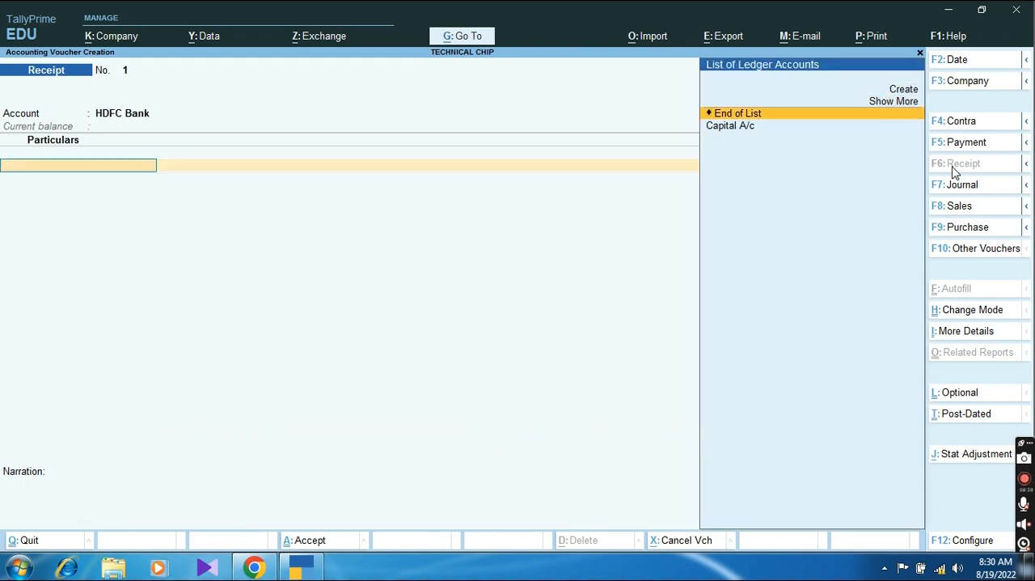
key("Return")
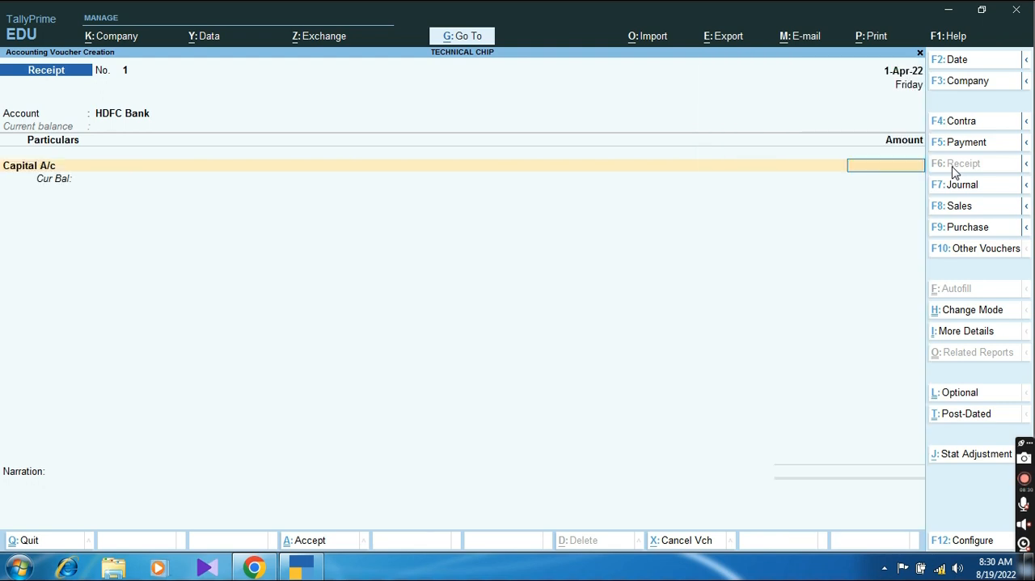
type("1000000")
key("Return")
Step: Allocate the HDFC Bank receipt as Cheque/DD with instrument number 0934343, dated 1-Apr-22, specifying the bank name AXIX BANK
key("Return")
key("Return")
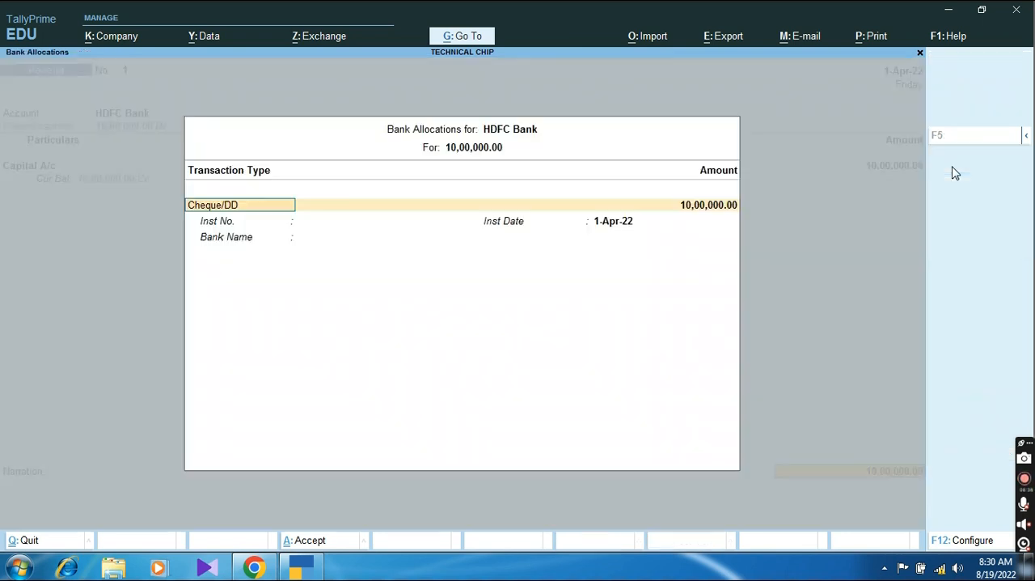
key("Return")
key("Return")
type("0934343")
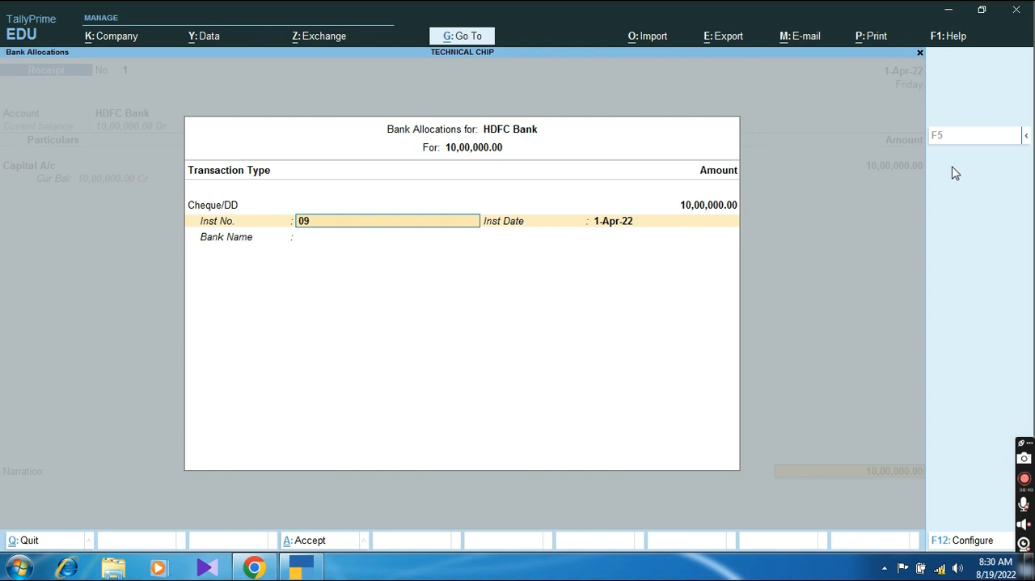
key("Return")
key("Return")
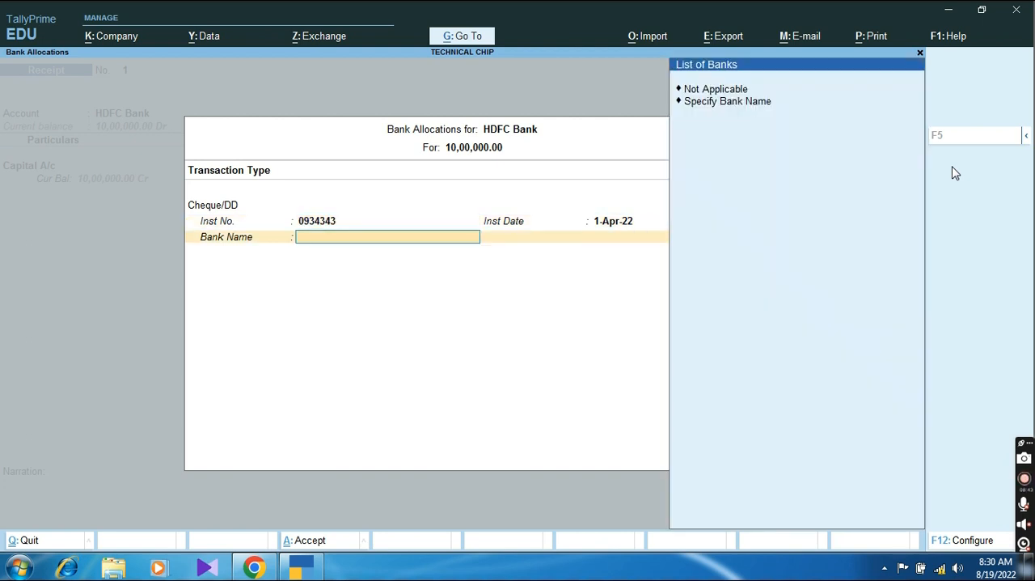
key("Down")
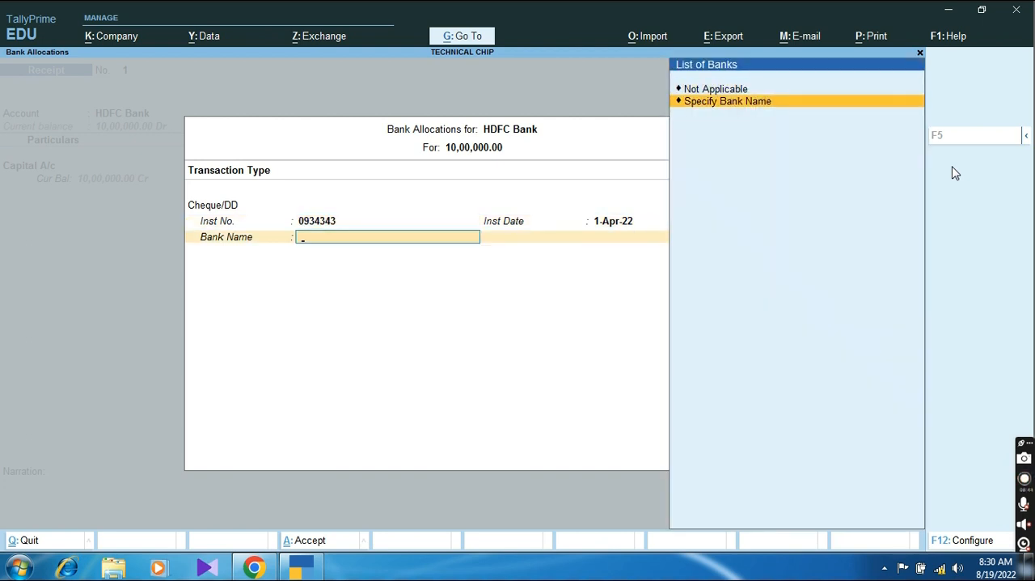
key("Return")
type("AXIX BANK")
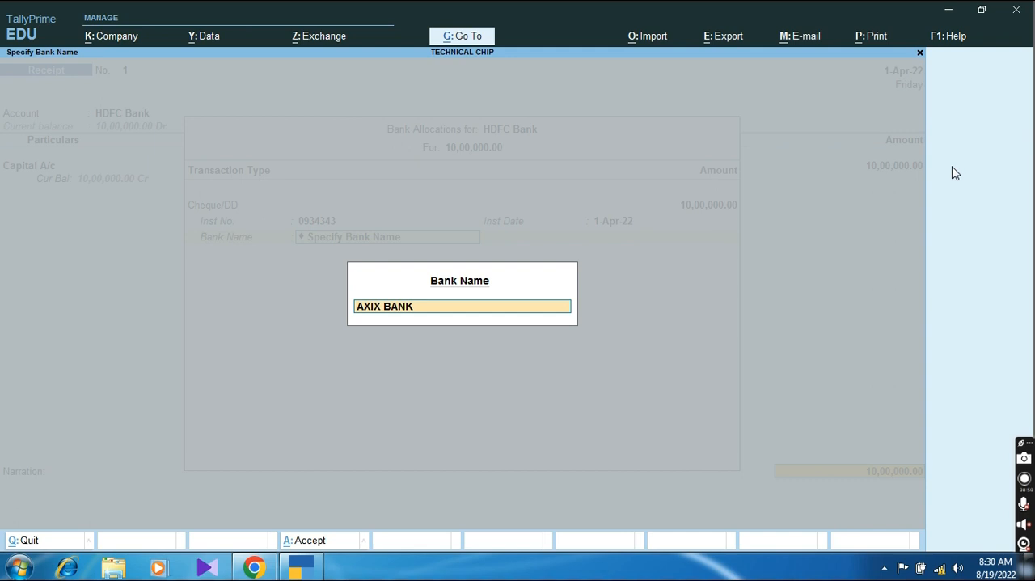
key("Return")
key("Return")
key("Return")
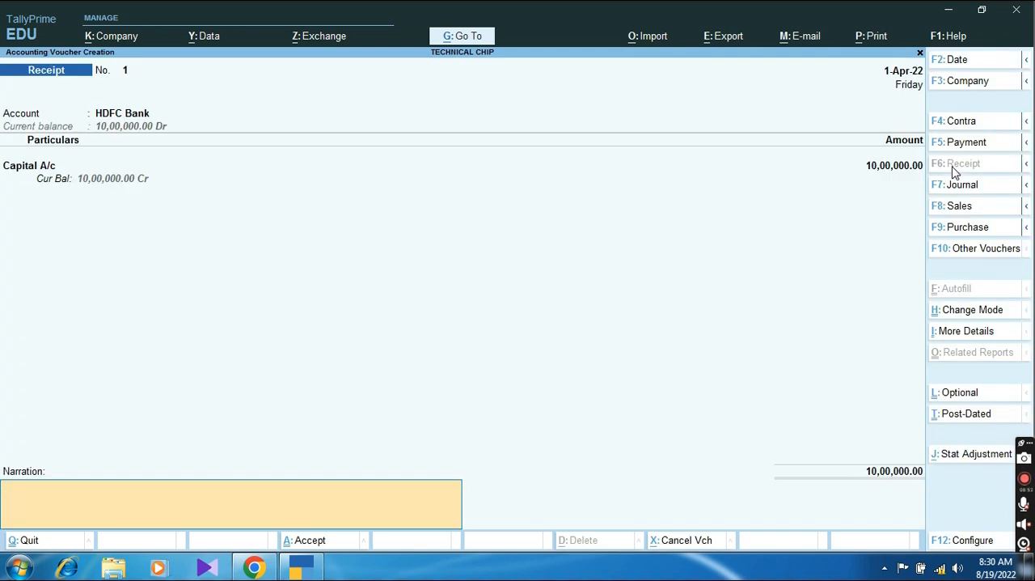
Step: Enter a narration stating that capital was received from the owner, giving the owner's full name, and save the receipt voucher
type("Being capital recevied from")
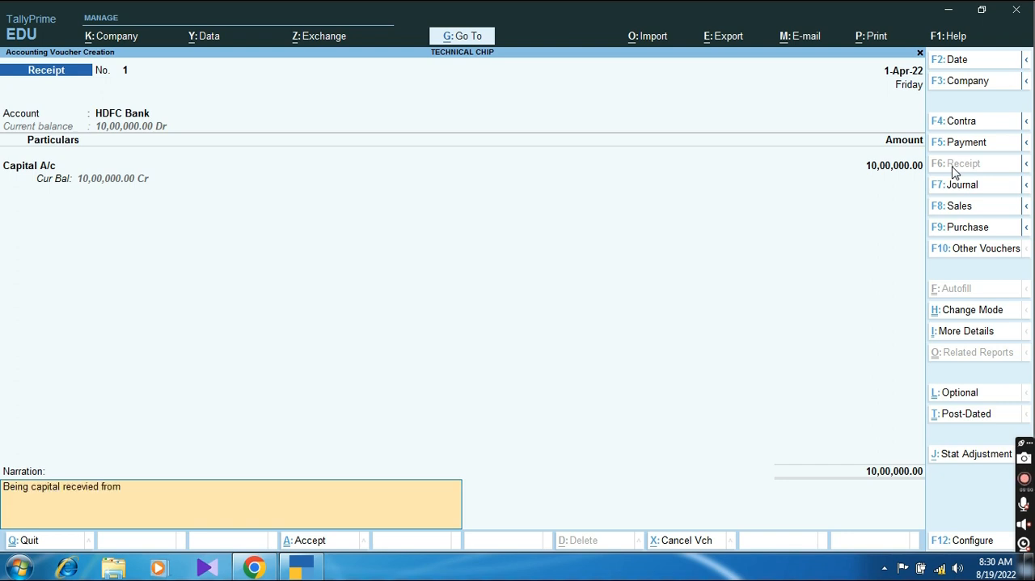
key("Return")
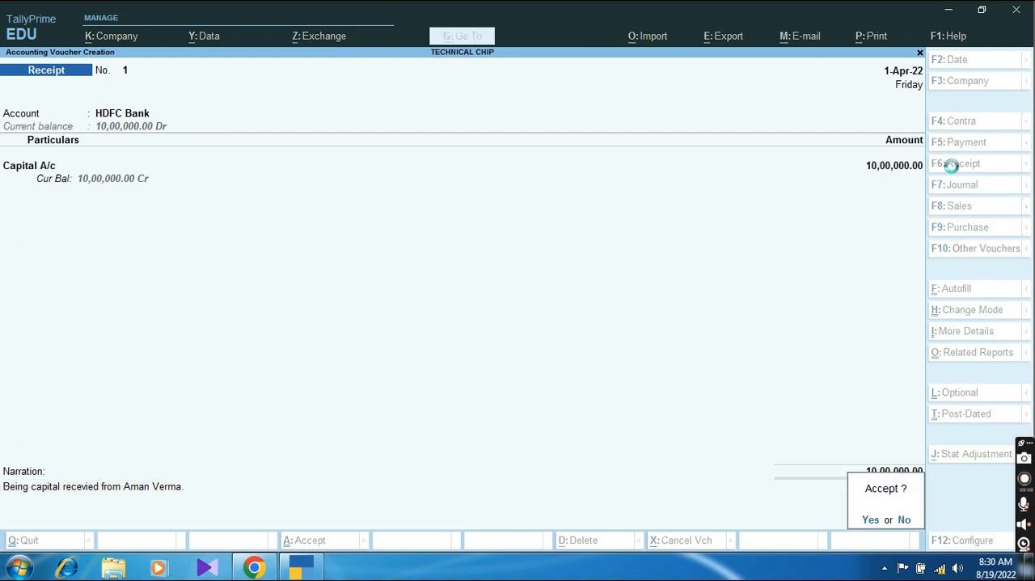
key("Return")
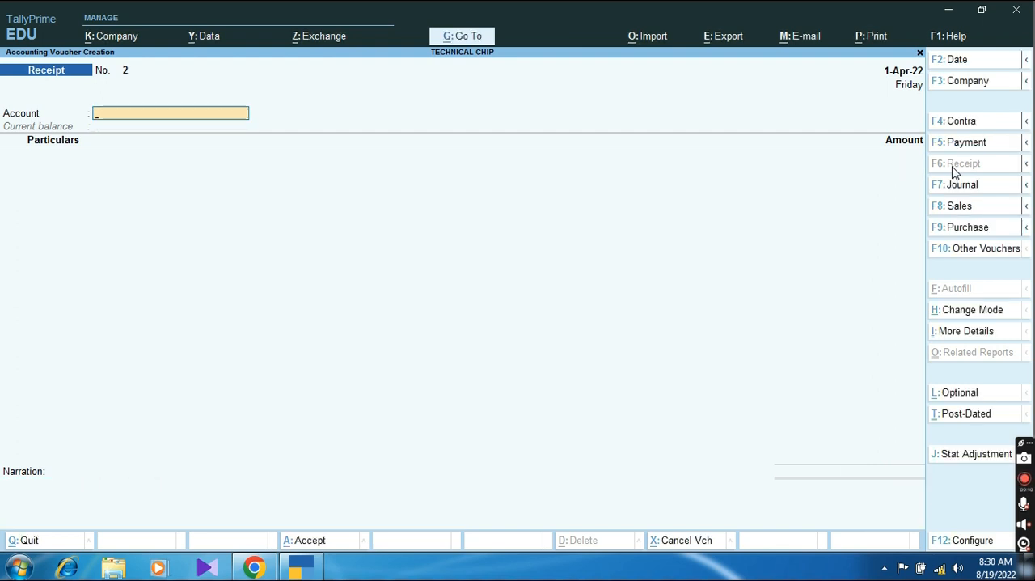
Step: Leave voucher entry and examine the Balance Sheet in detailed view to check the capital and bank account entries
key("Escape")
key("Return")
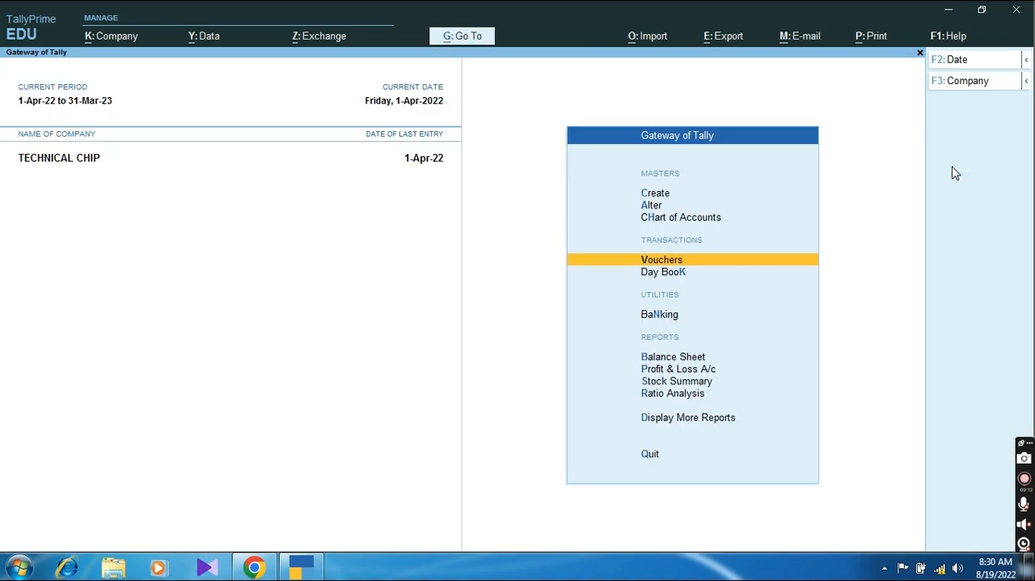
key("Down")
key("Down")
key("Down")
key("Down")
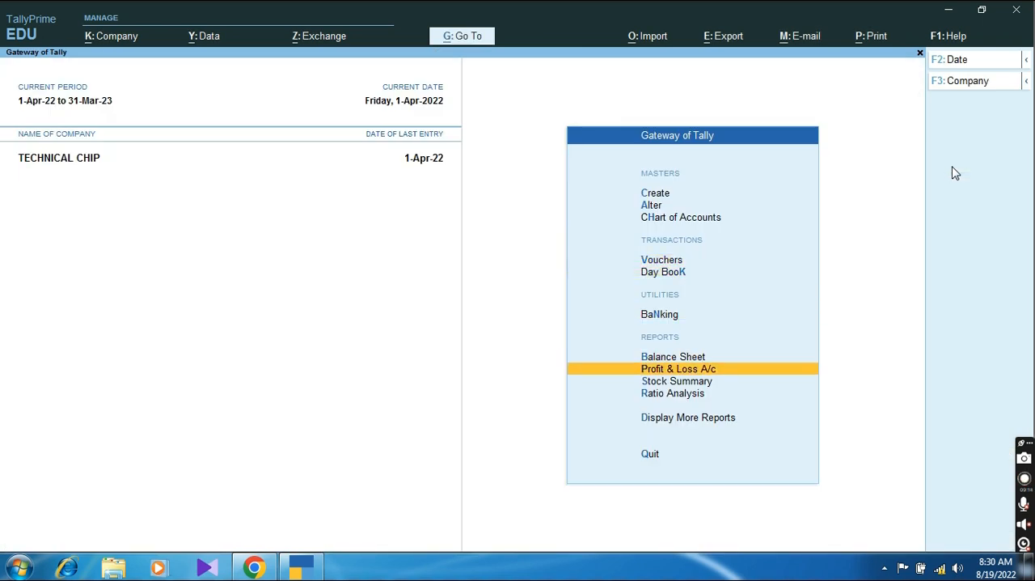
key("Up")
key("Return")
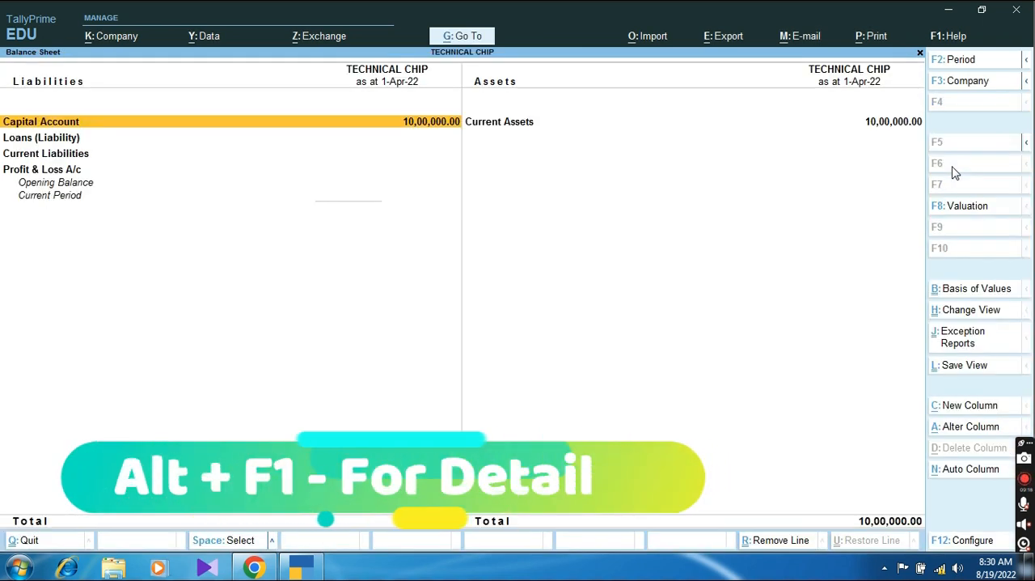
key("alt+F1")
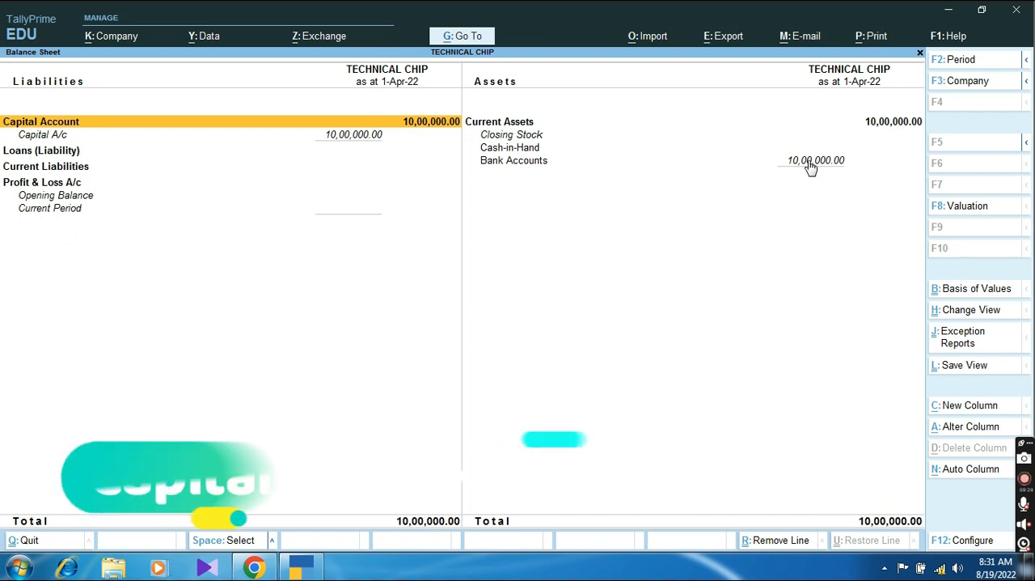
key("Escape")
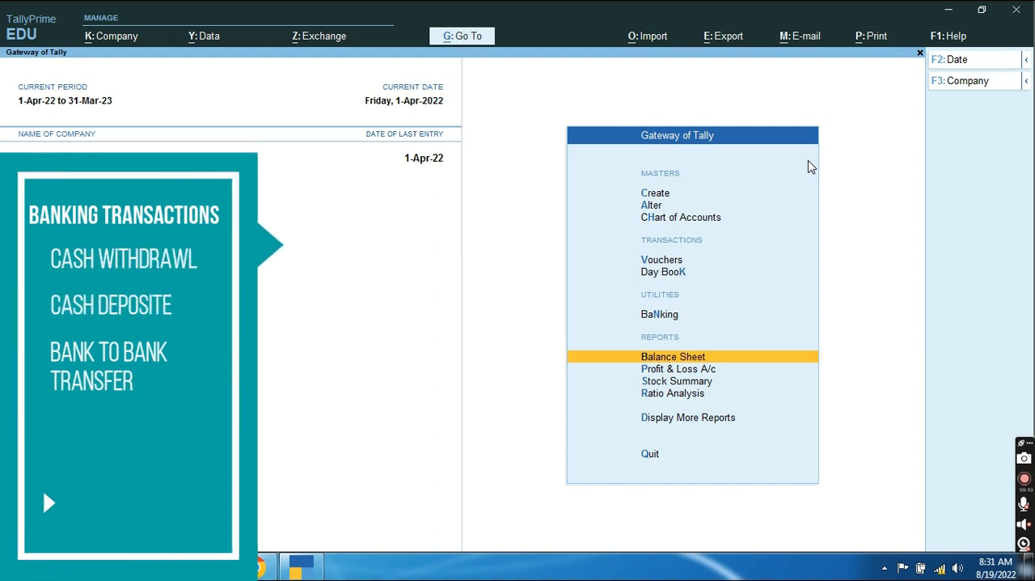
Step: Begin a new ledger named Bank of India and group it under Bank Accounts
key("Up")
key("Up")
key("Up")
key("Up")
key("Up")
key("Up")
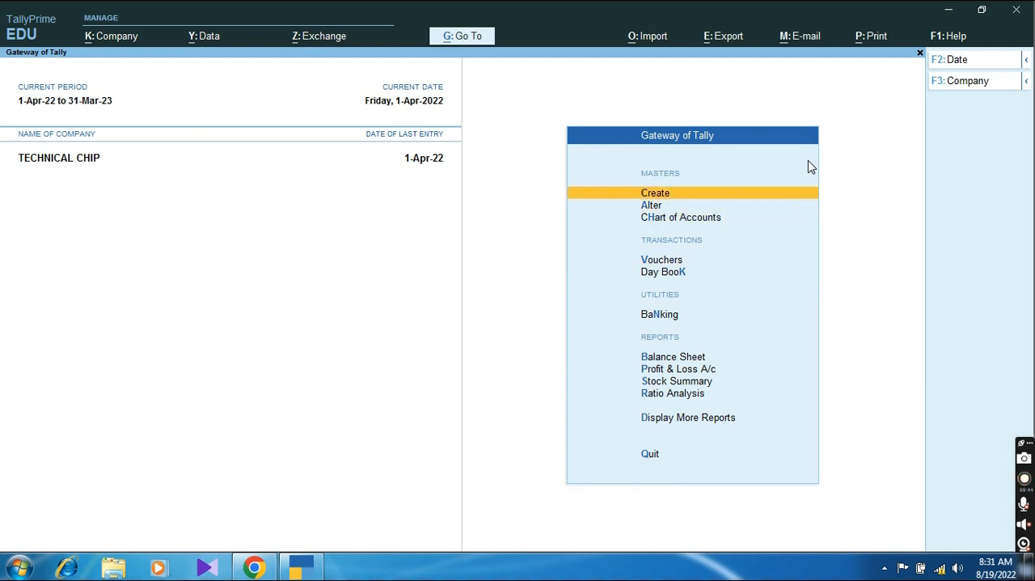
key("Return")
key("Down")
key("Return")
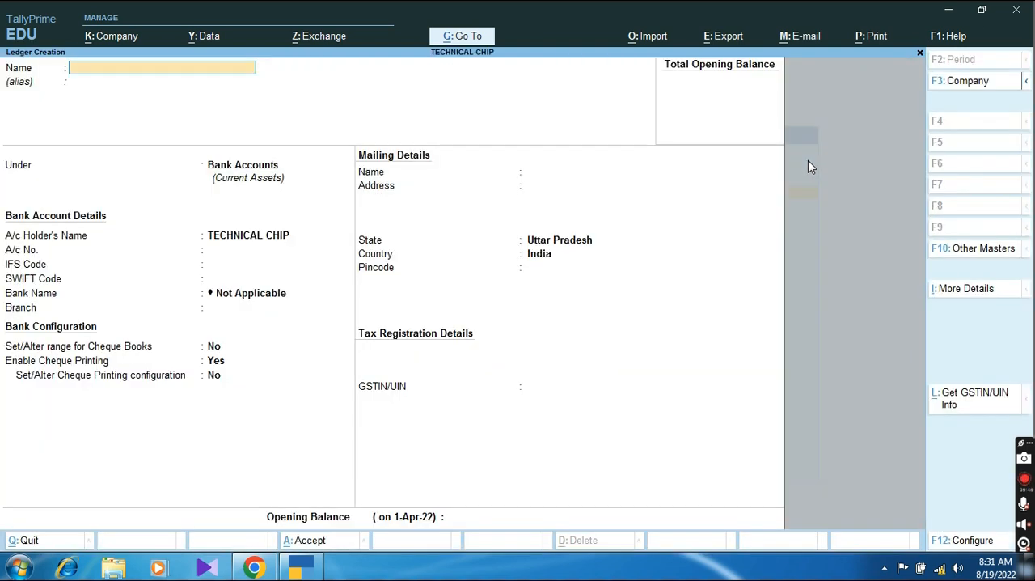
type("Bank of india")
key("Return")
key("Return")
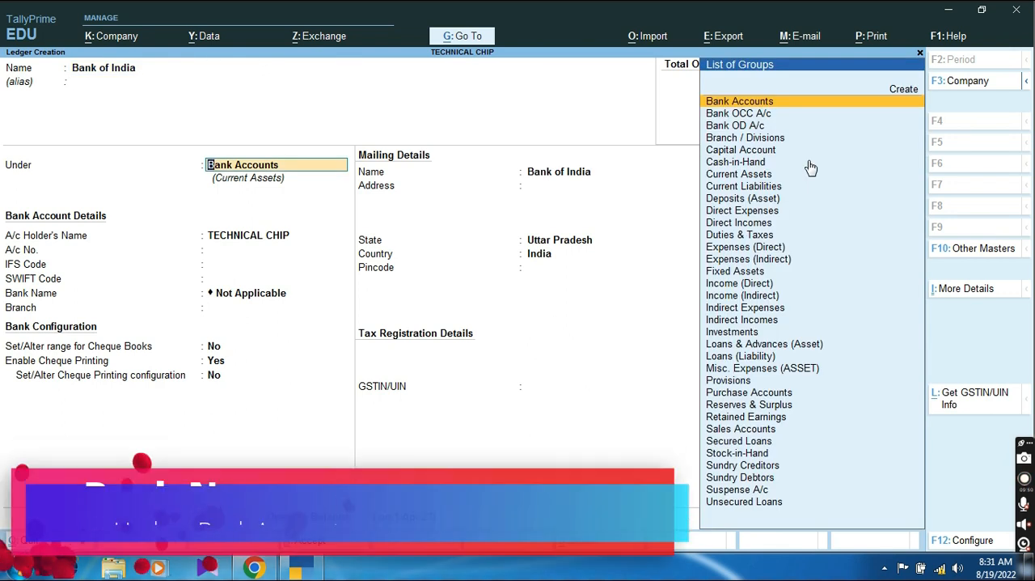
key("Return")
key("Return")
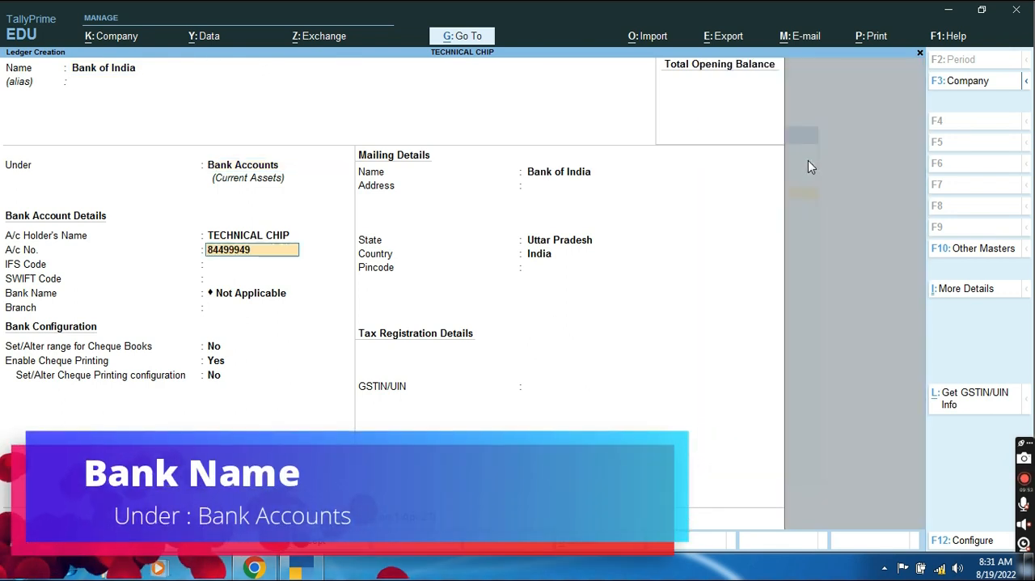
Step: Keep TECHNICAL CHIP as the account holder and enter the bank account number and IFS code BKID090323
key("Return")
type("BKID090323")
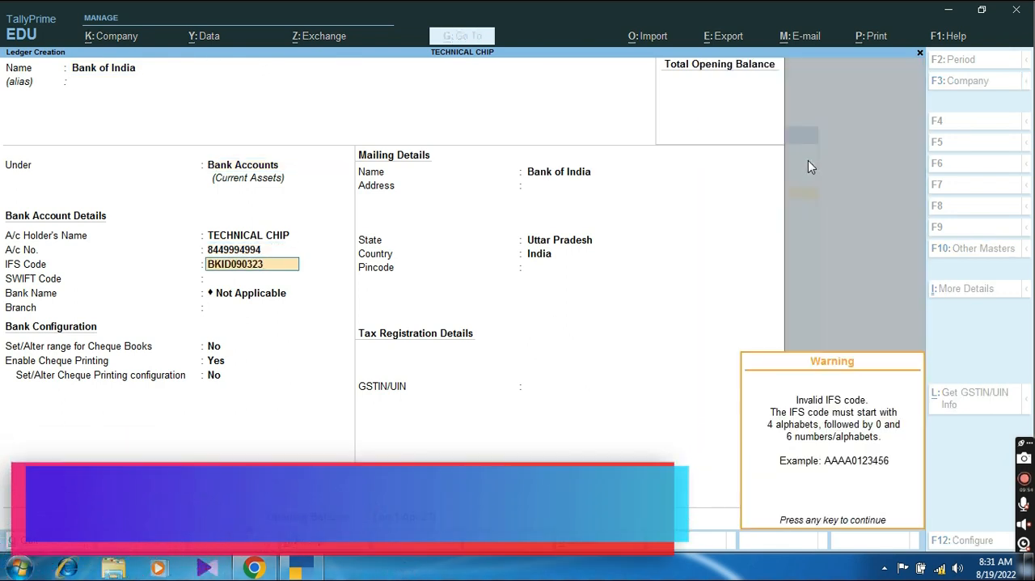
key("Return")
key("Return")
Step: Leave the SWIFT code blank and the bank name as Not Applicable, and enter BARABANKI as the branch
type("FATE")
key("BackSpace")
key("BackSpace")
key("BackSpace")
key("BackSpace")
type("BARABANK")
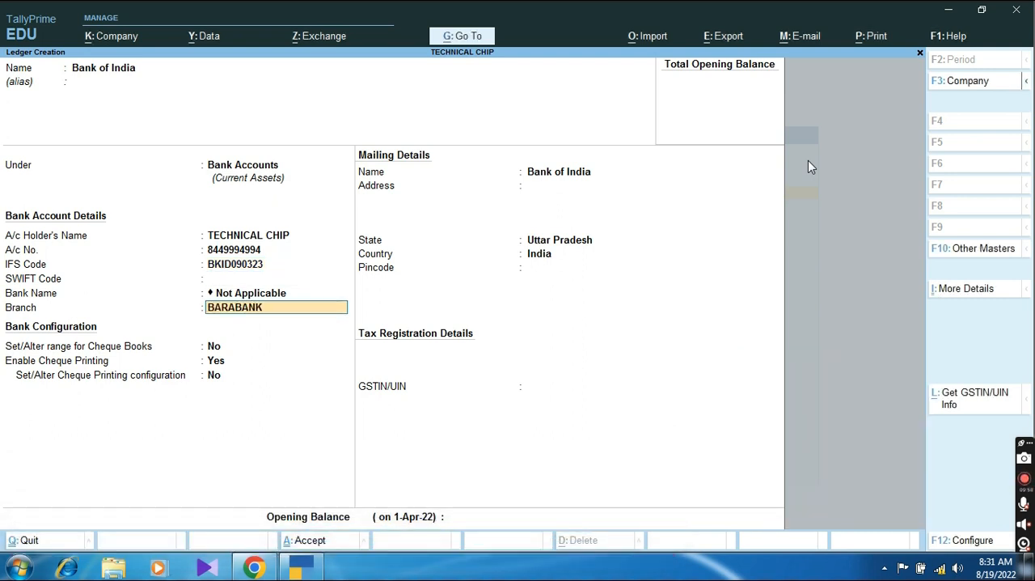
key("Return")
Step: Turn on the cheque book range for Bank of India and define it from 034500 to 034549, leaving the cheque book name blank
key("Return")
key("Up")
type("y")
key("Return")
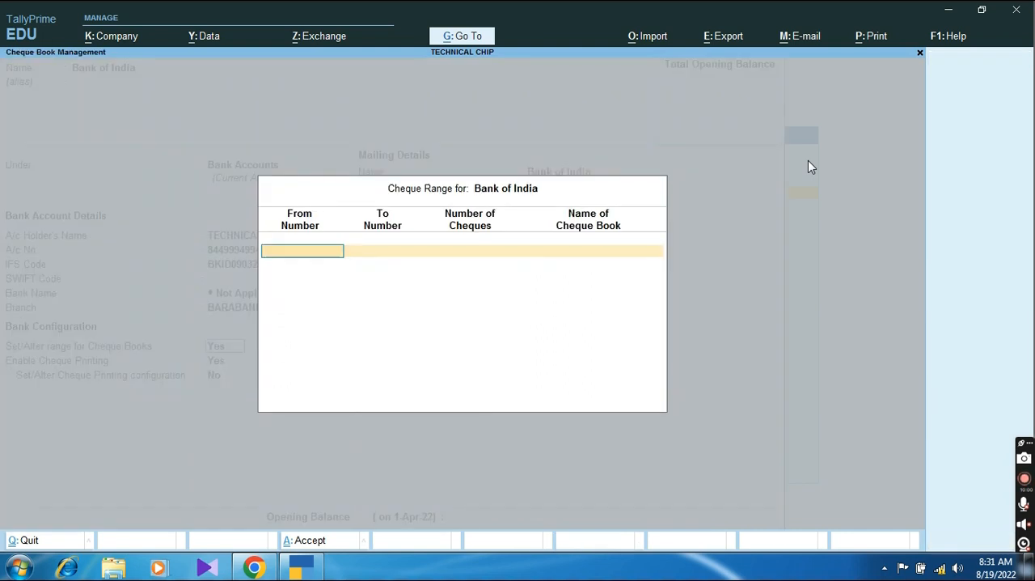
type("0345")
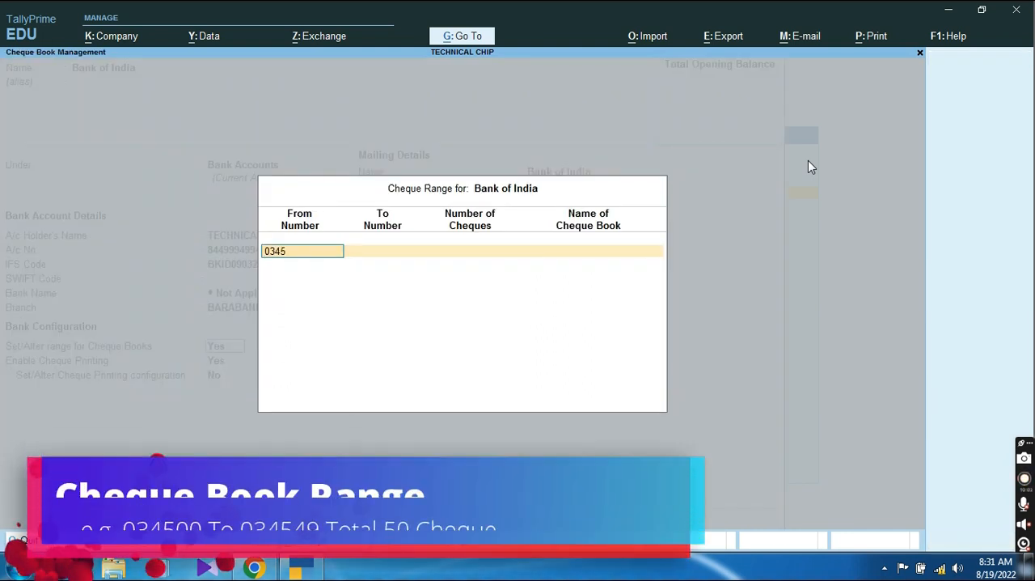
type("00")
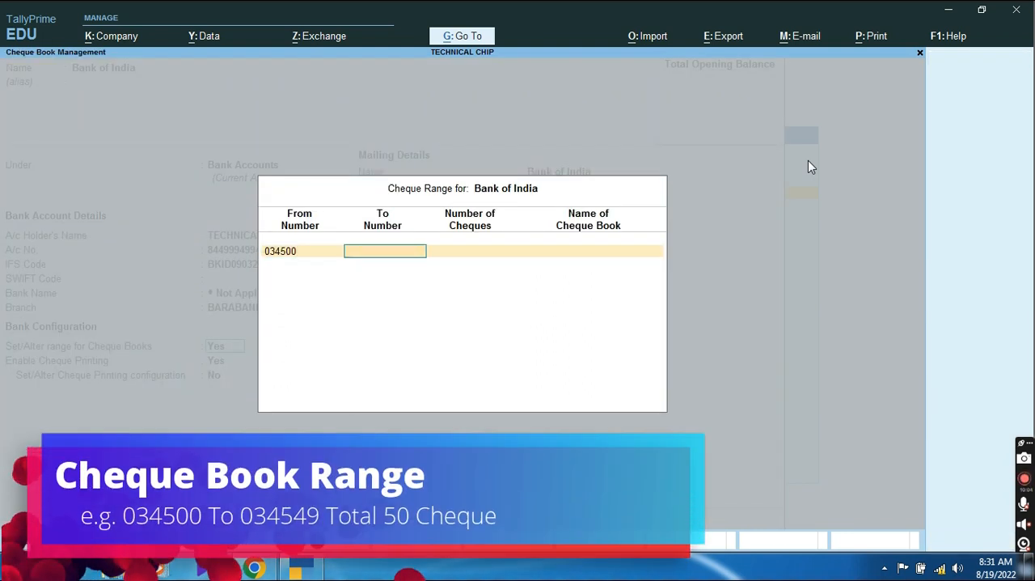
key("Return")
type("034")
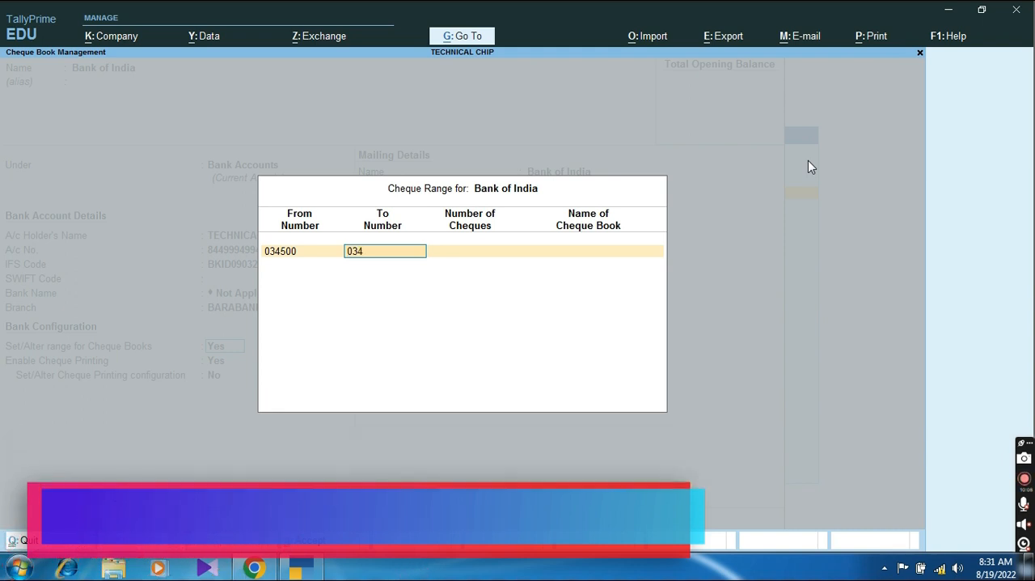
type("549")
key("Return")
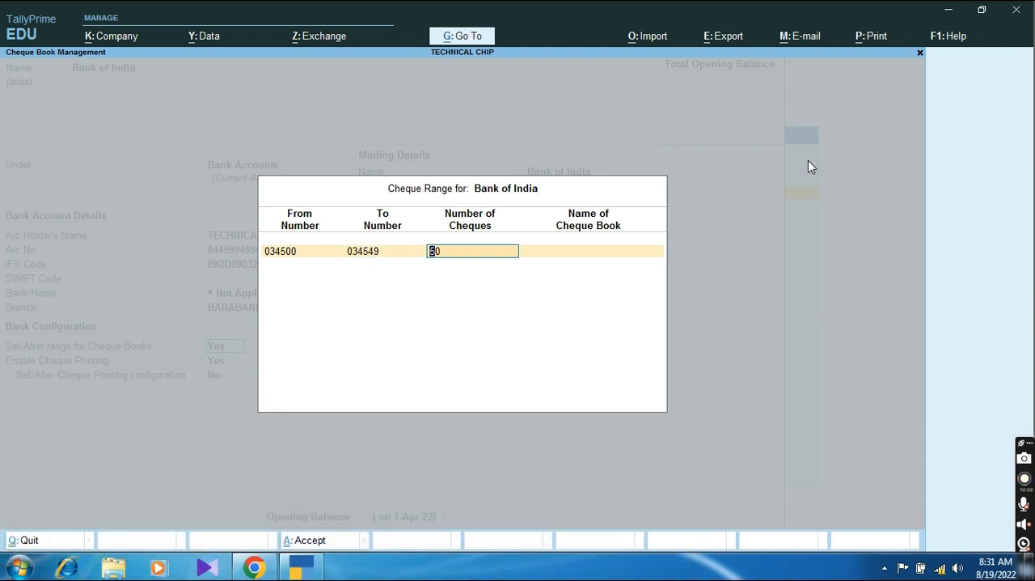
key("Return")
key("Return")
key("Return")
key("Return")
key("Return")
key("Return")
Step: Keep cheque printing enabled without altering its configuration, and fill in the bank's mailing address with Uttar Pradesh as the state
type("BARABANK")
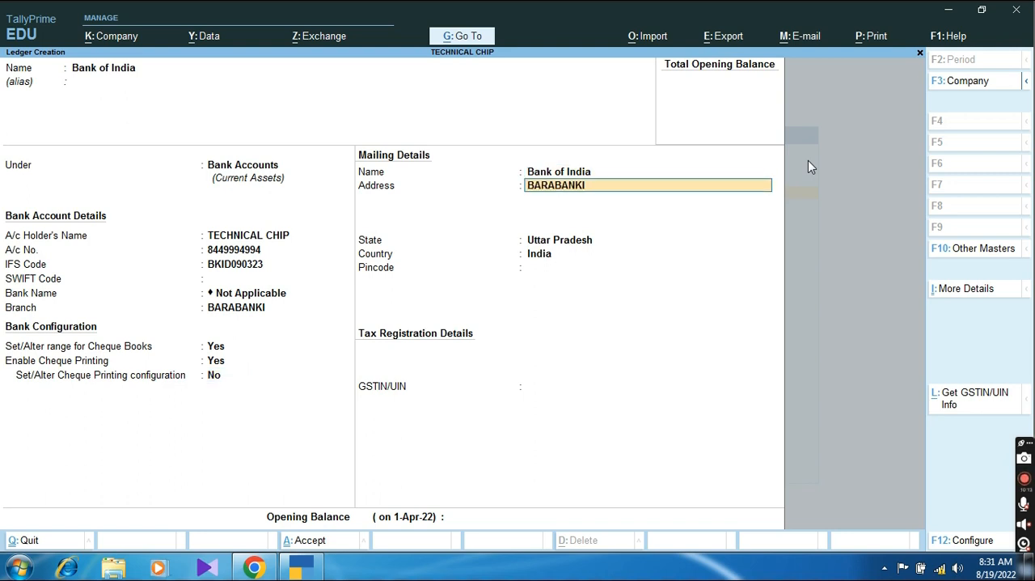
type("I")
key("Return")
key("Return")
Step: Enter the bank's pincode, leave the GSTIN/UIN and opening balance blank, and save the Bank of India ledger
key("Return")
key("Return")
key("Return")
key("Return")
key("Return")
key("BackSpace")
key("BackSpace")
key("BackSpace")
key("Return")
type("294594")
key("Return")
key("Return")
key("Return")
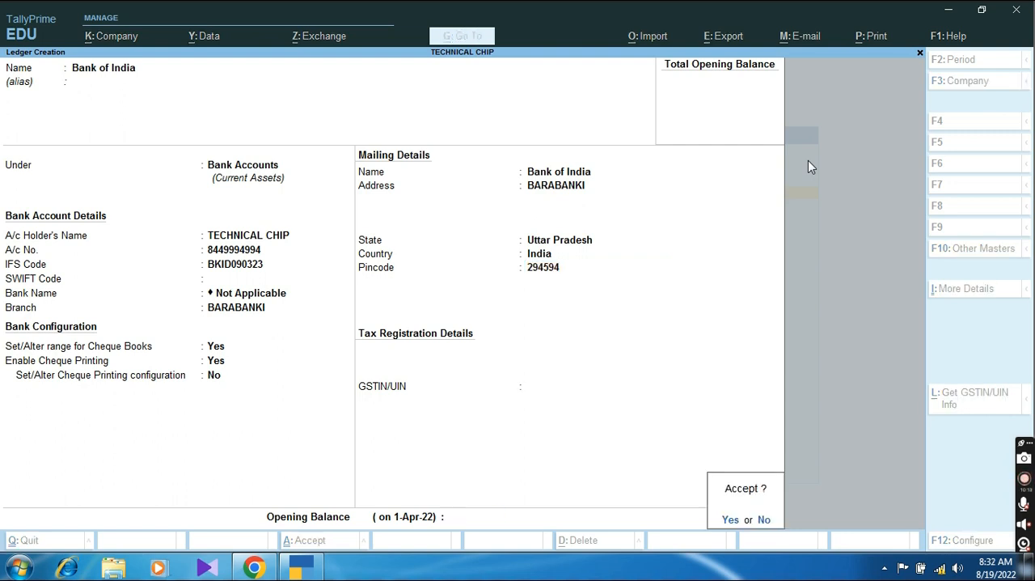
key("Return")
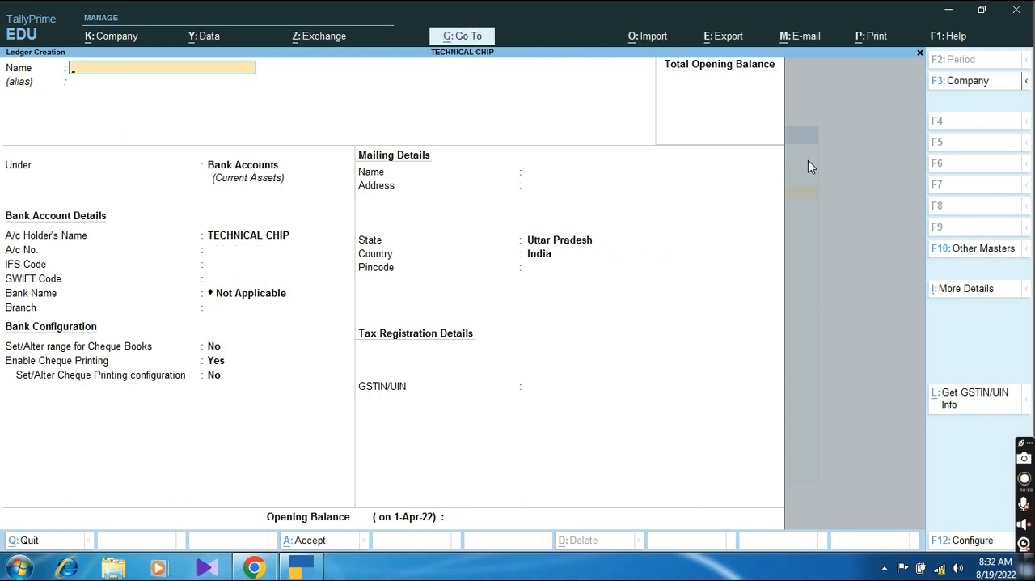
Step: Leave ledger creation, reopen voucher entry and switch to a new Contra voucher
key("Escape")
key("Return")
key("Escape")
key("Escape")
key("Escape")
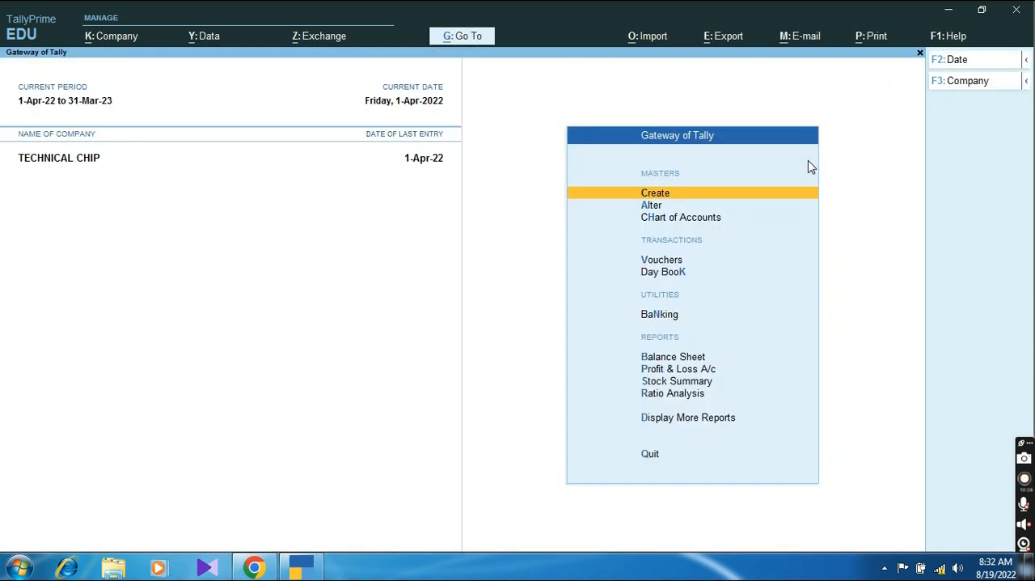
key("Down")
key("Down")
key("Down")
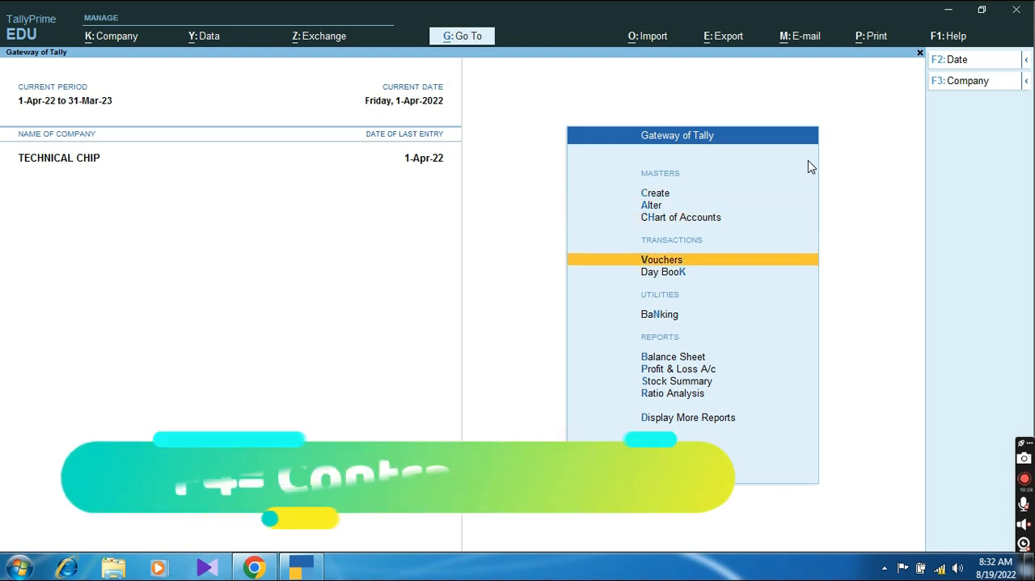
key("Return")
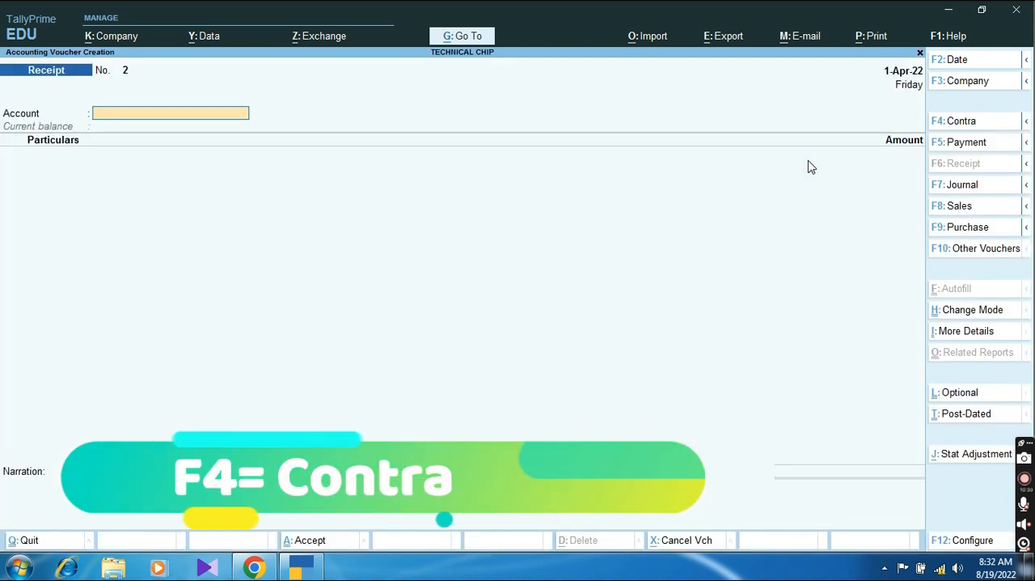
left_click(967, 125)
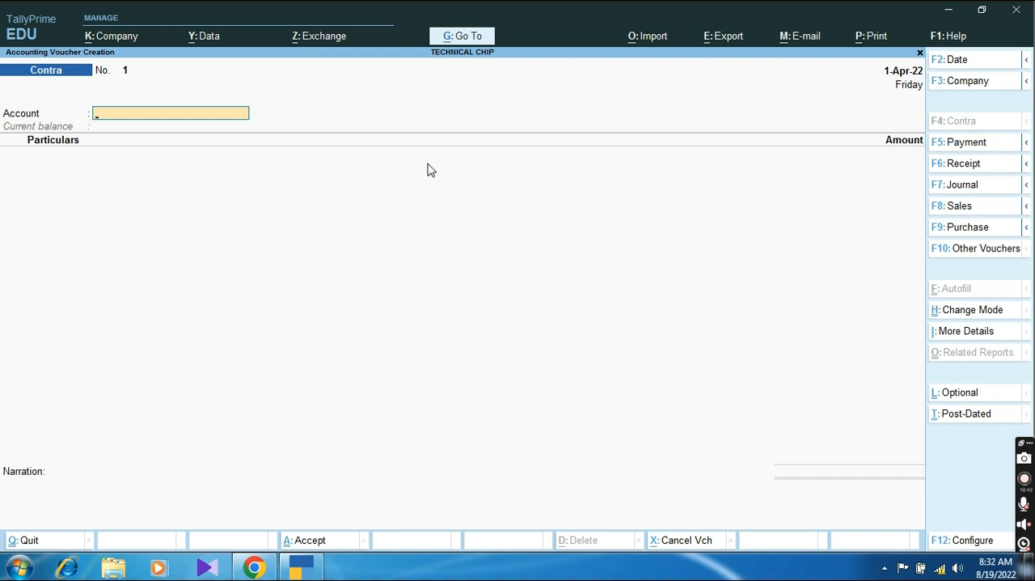
Step: Fill in the Contra voucher with Cash as the account and HDFC Bank as the particulars for 1,00,000
left_click(67, 120)
key("Down")
key("Down")
key("Return")
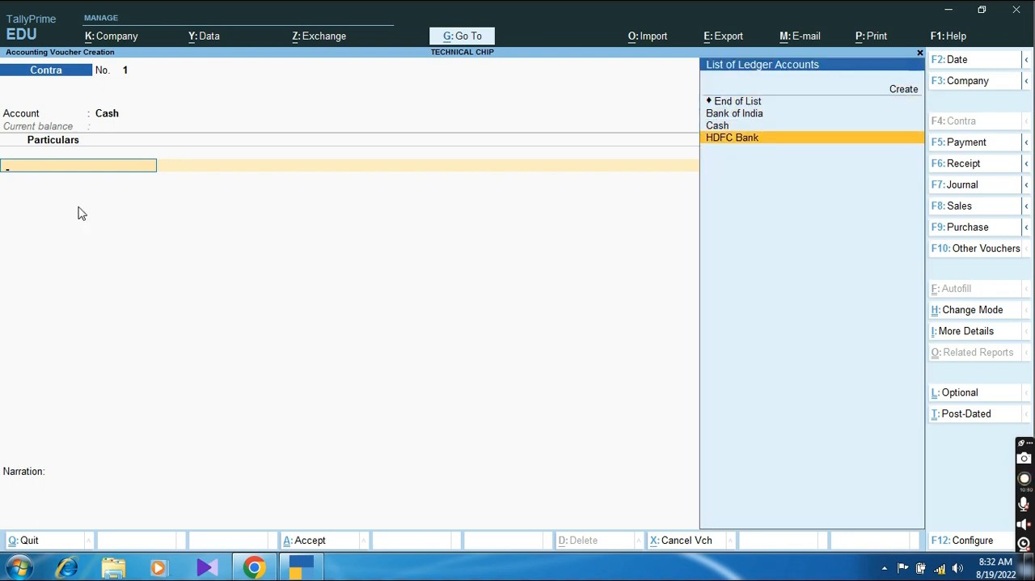
key("Return")
type("1,00,")
type("000")
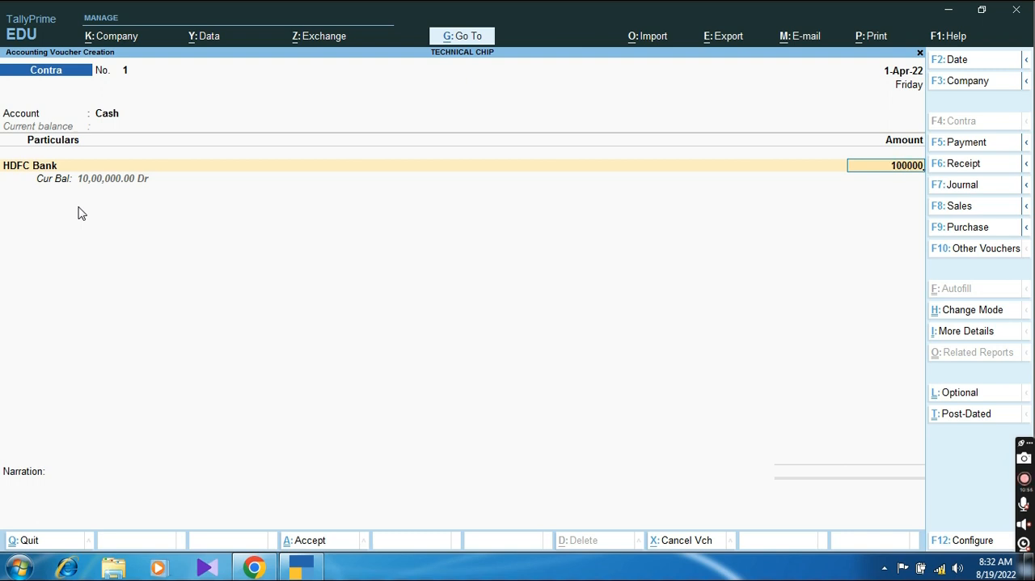
Step: Allocate the HDFC Bank amount by cheque, keeping the proposed cheque range, instrument number and instrument date
key("Return")
key("Return")
key("BackSpace")
key("Return")
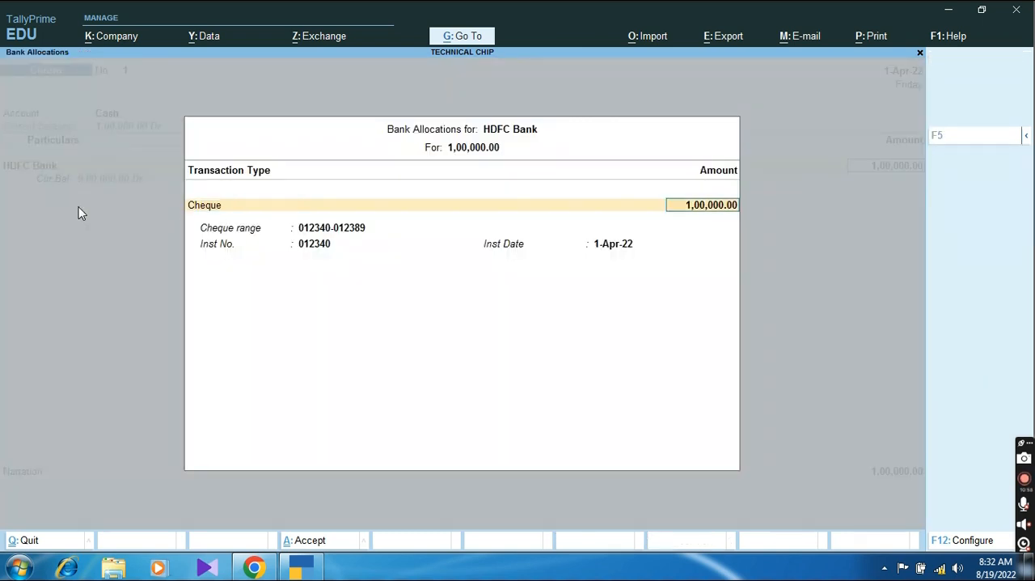
key("Return")
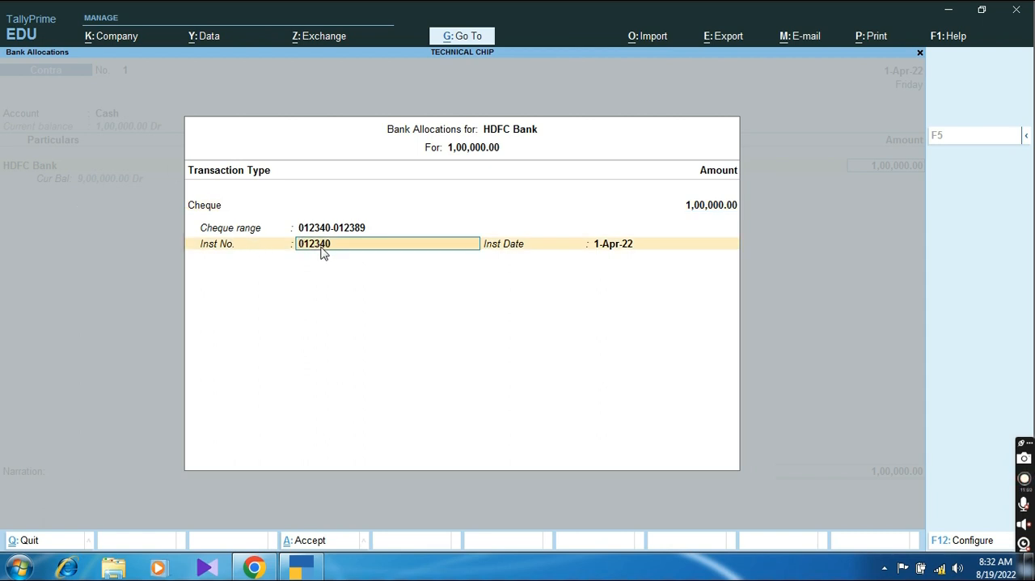
key("Return")
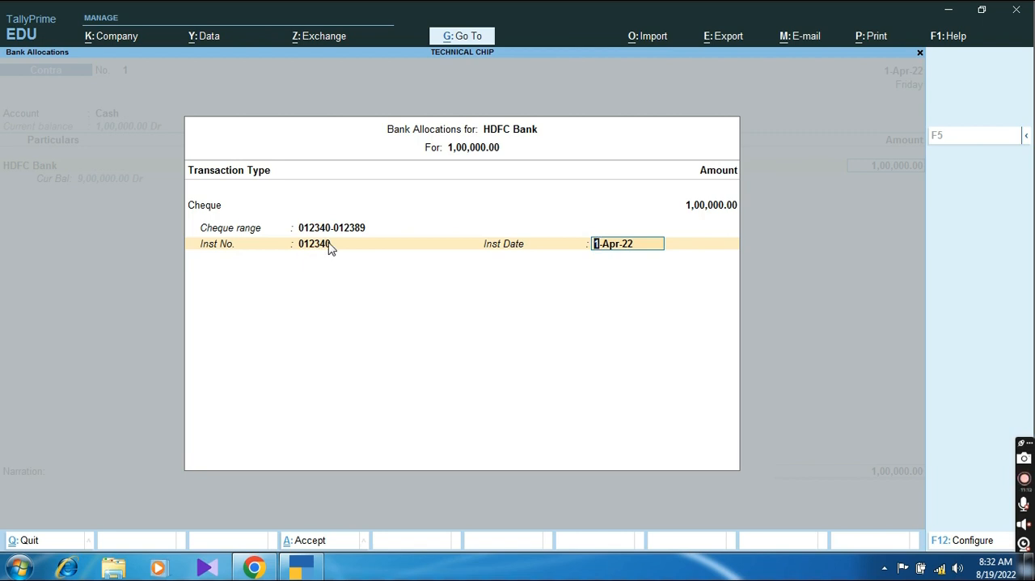
key("Return")
key("Return")
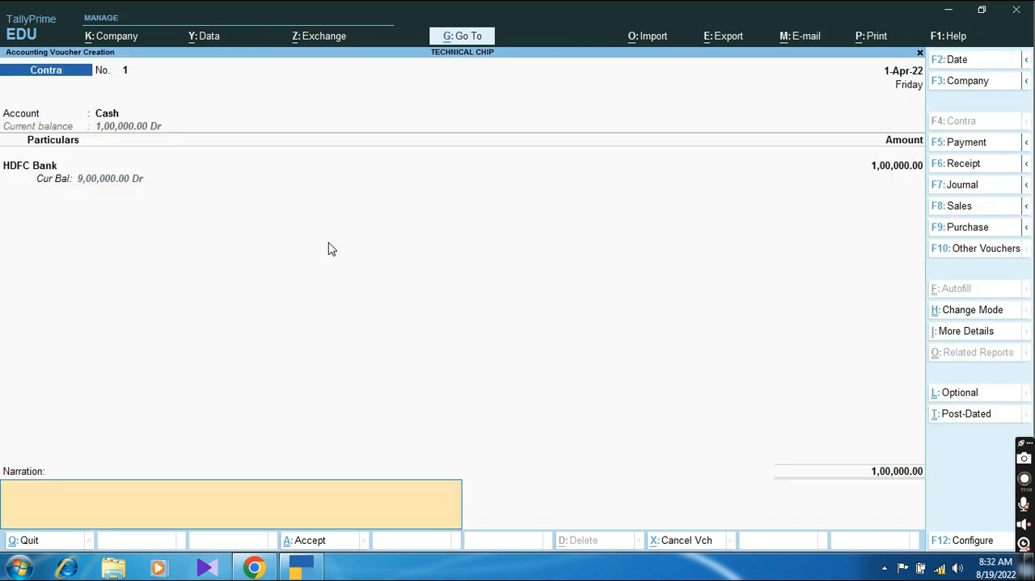
Step: Add the narration "Being cash withdrawl from bank.", save the Contra voucher and leave voucher entry
type("BE")
key("BackSpace")
type("eing cash withdrawl")
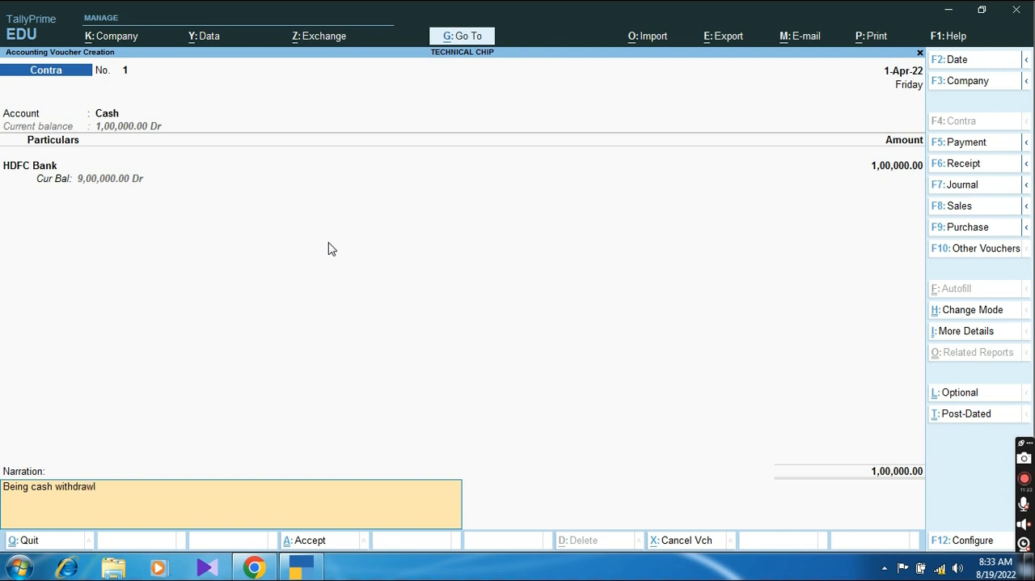
type(" from bank.")
key("Return")
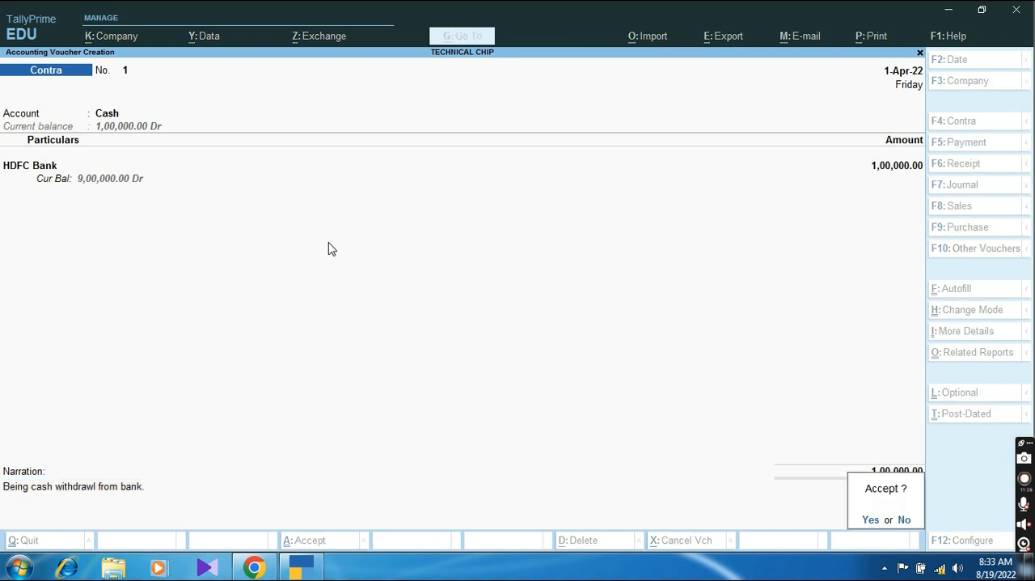
key("Return")
key("Escape")
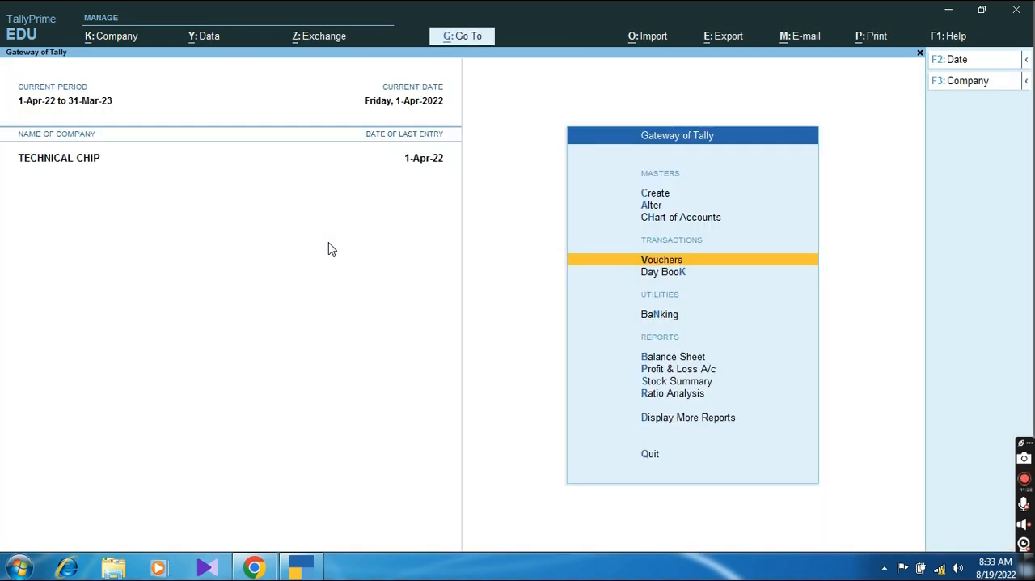
Step: Examine the detailed Balance Sheet, comparing Cash-in-Hand with Bank Accounts and viewing the bank group's ledger breakdown
key("b")
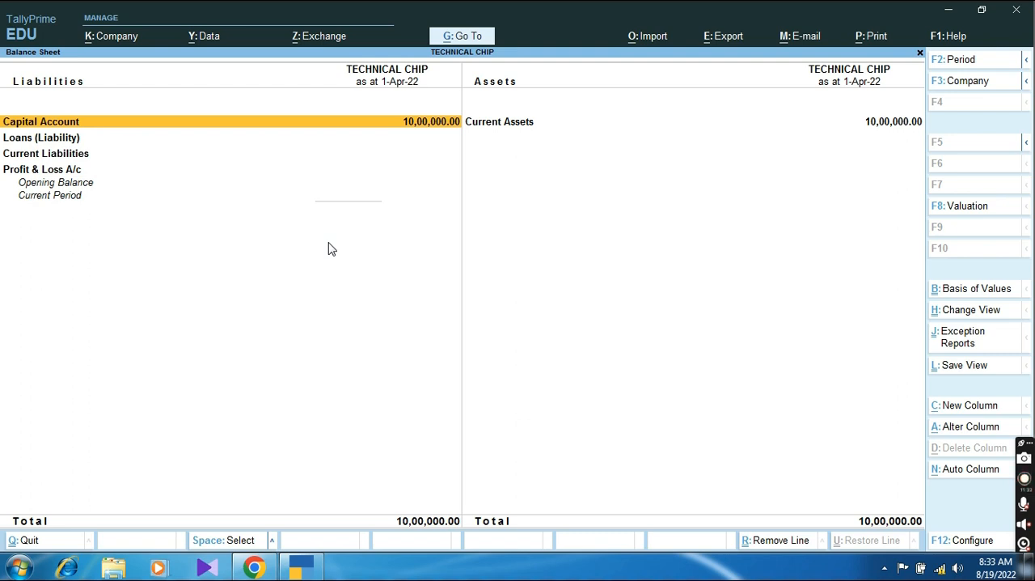
key("alt+F5")
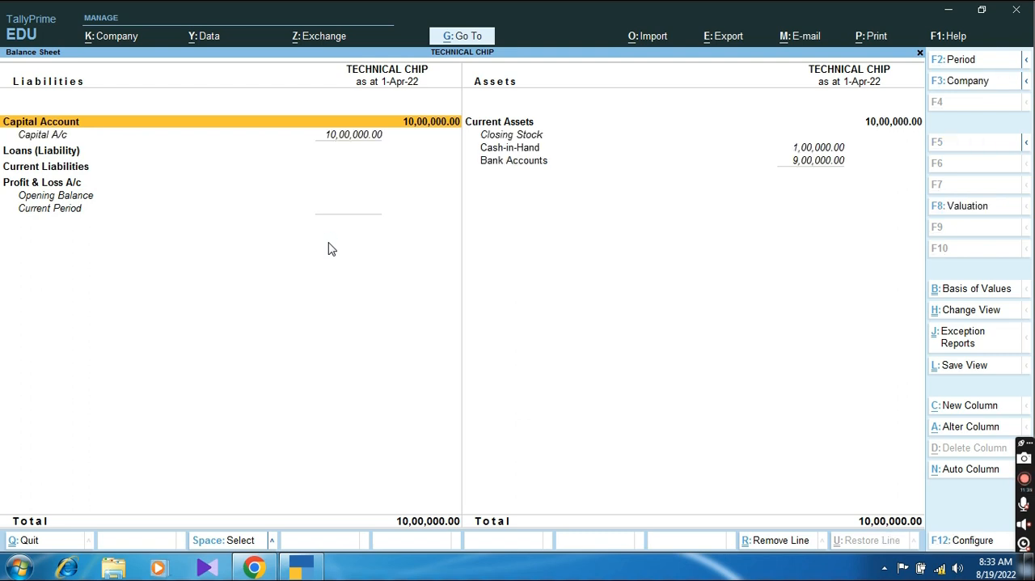
key("Right")
key("Down")
key("Down")
key("Down")
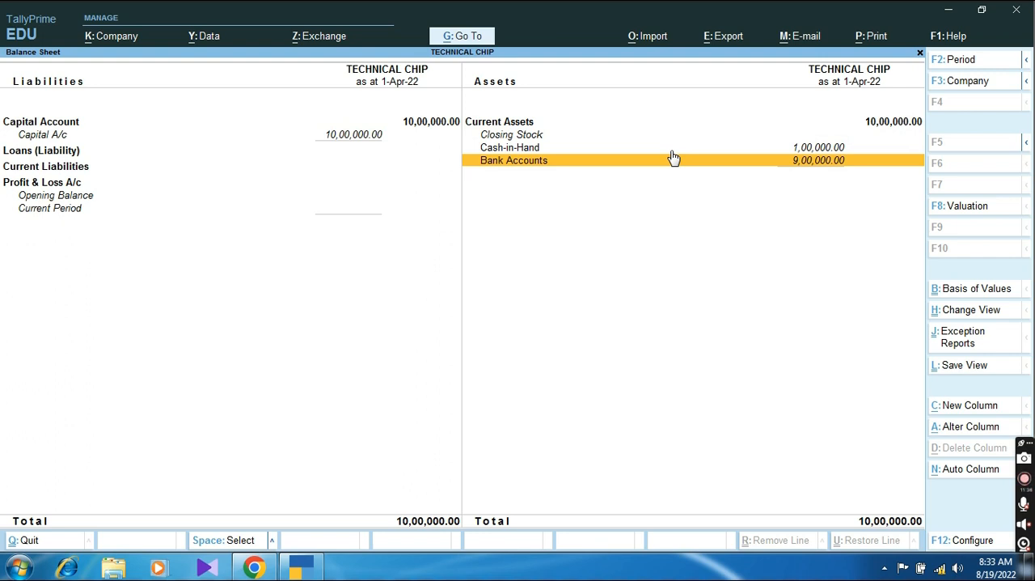
key("Up")
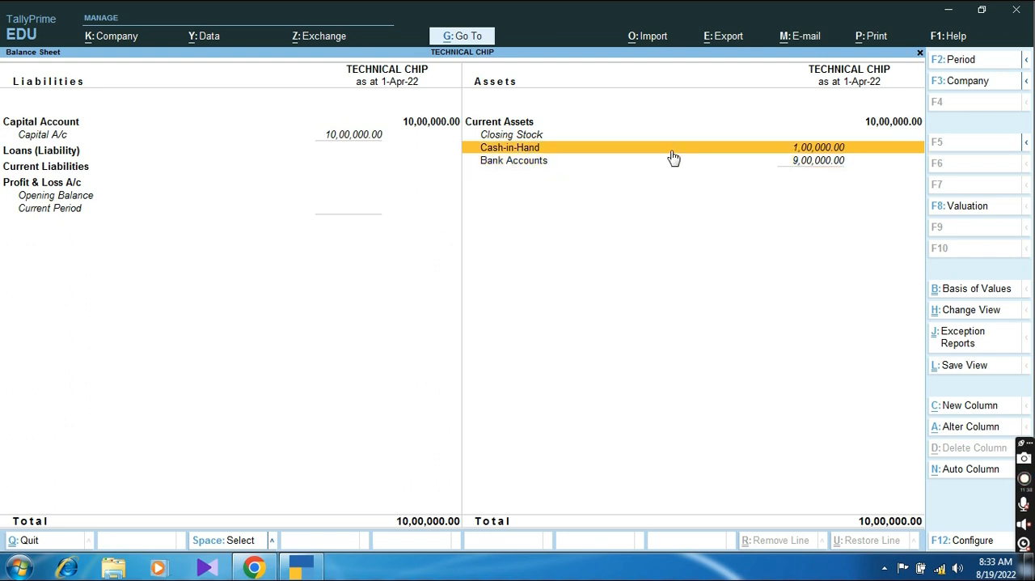
key("Down")
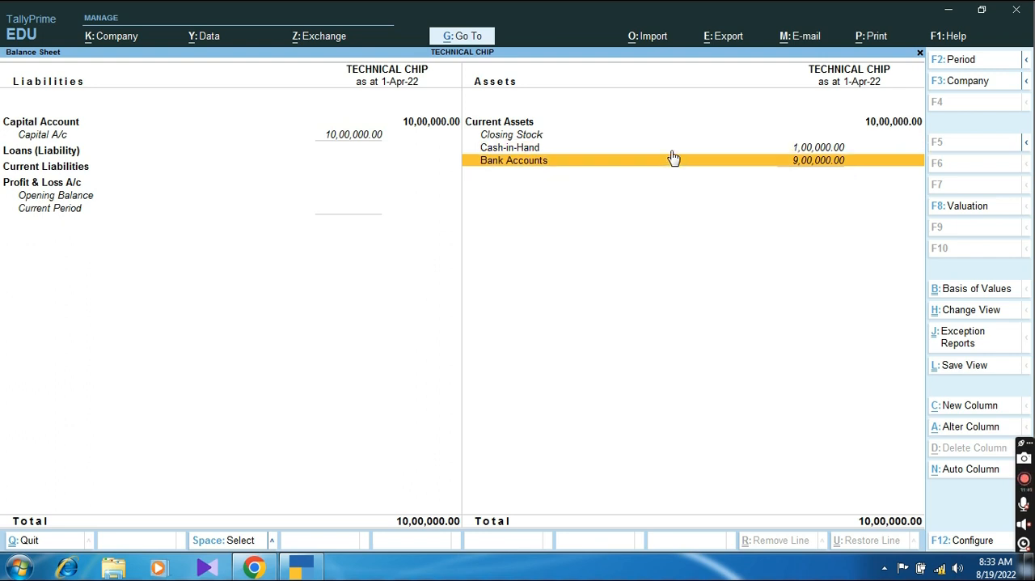
key("Up")
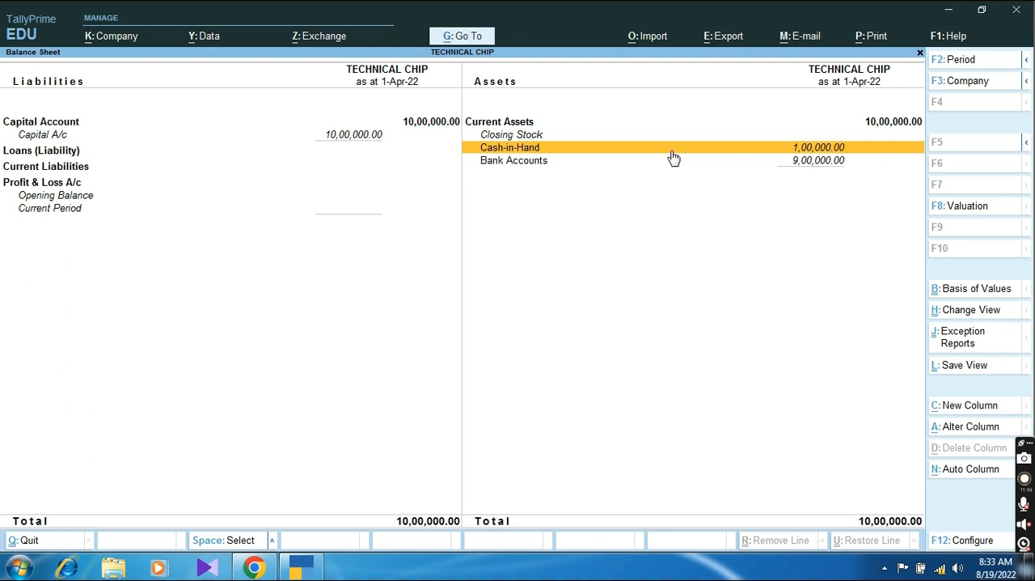
key("Down")
key("Return")
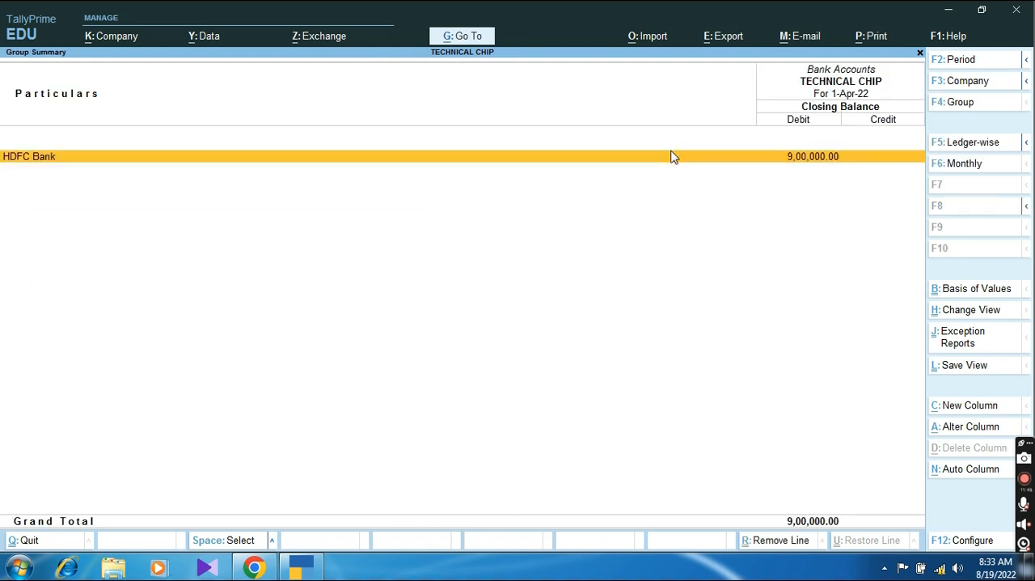
key("Escape")
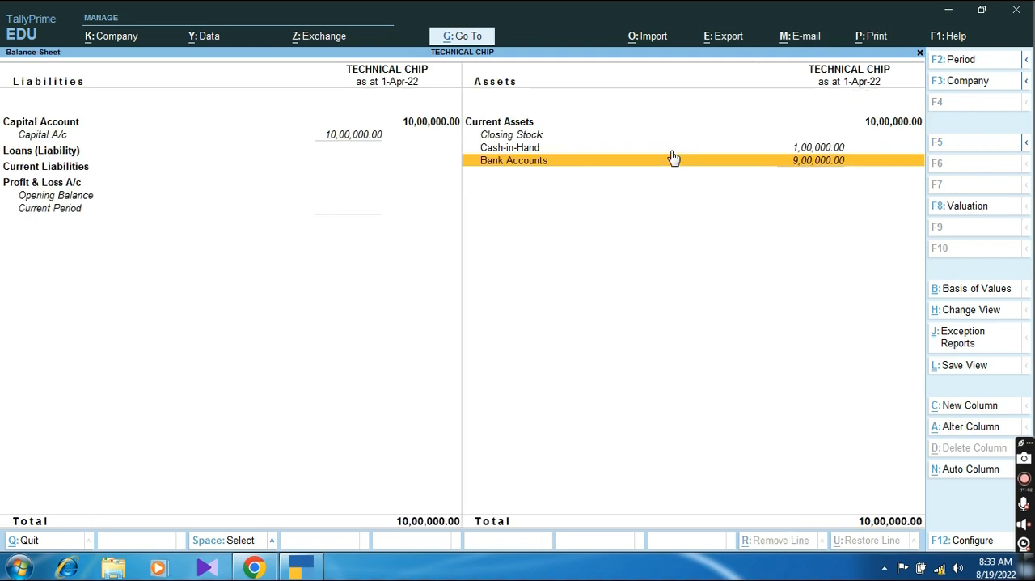
key("Escape")
Step: Start another Contra voucher with Bank of India as the account
key("Up")
key("Up")
key("Up")
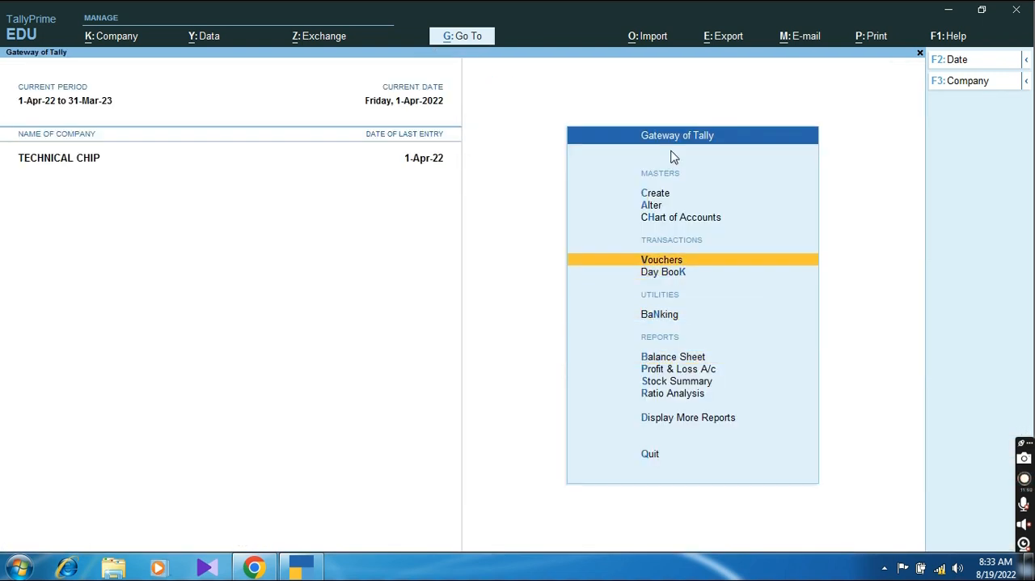
key("Return")
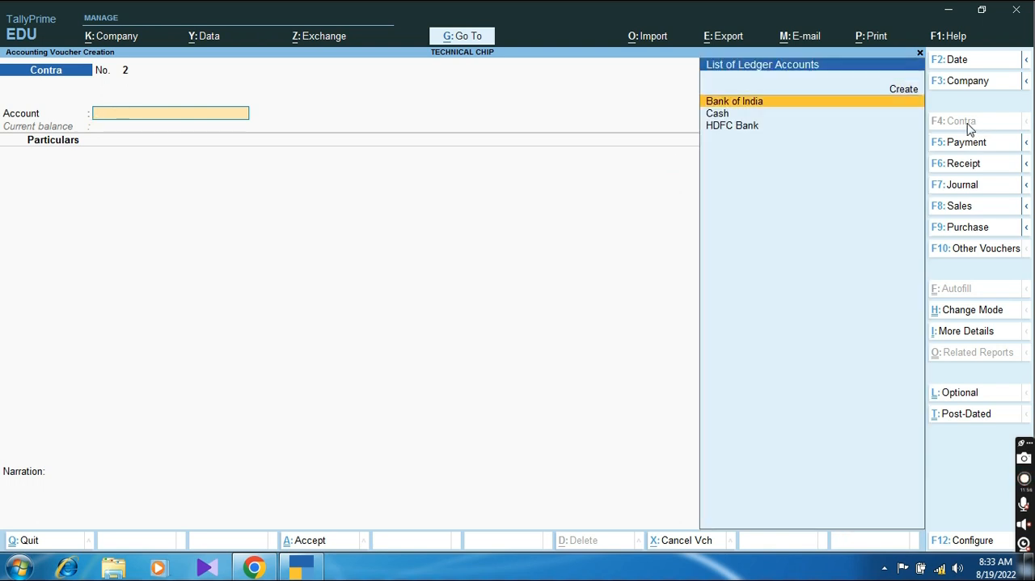
key("Return")
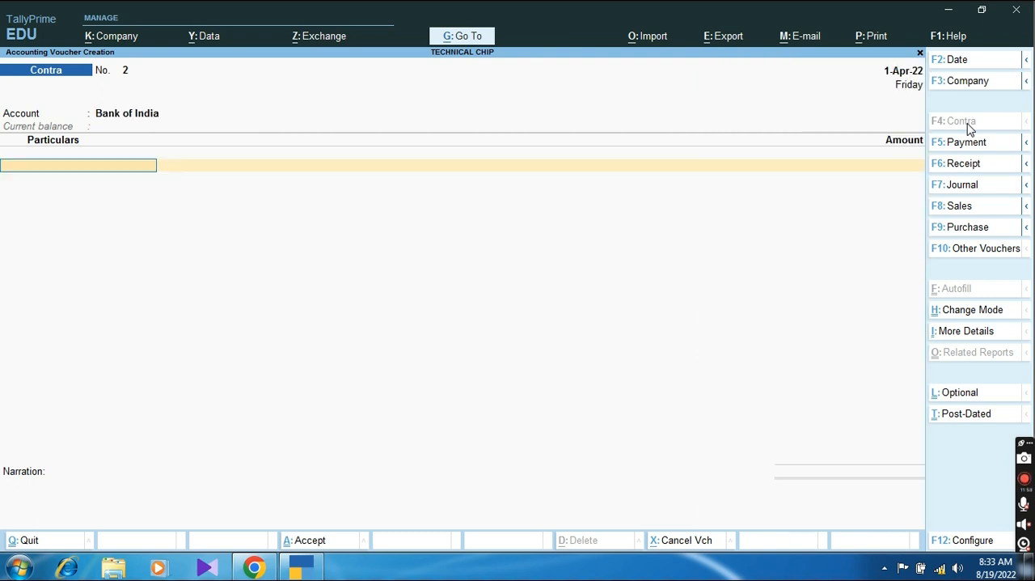
Step: Enter HDFC Bank as the voucher's particulars with an amount of 4,00,000
key("space")
key("Down")
key("Down")
key("Down")
key("Down")
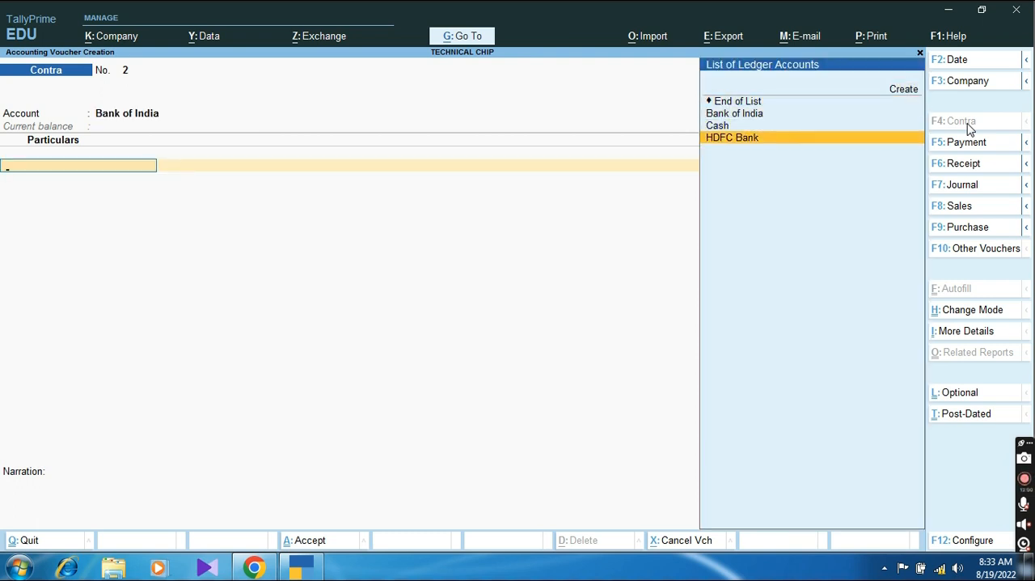
key("Return")
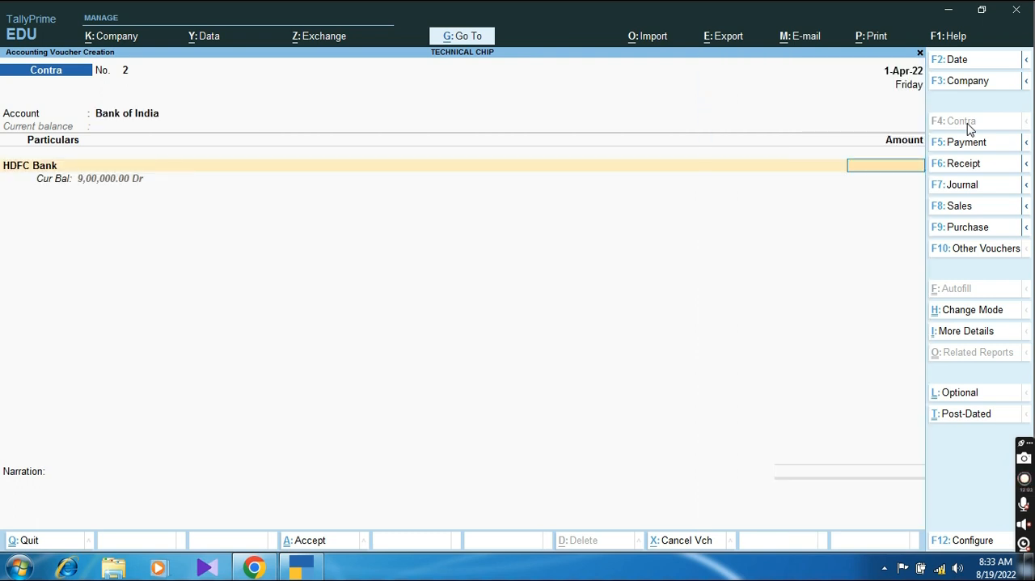
type("4,00,000")
key("Return")
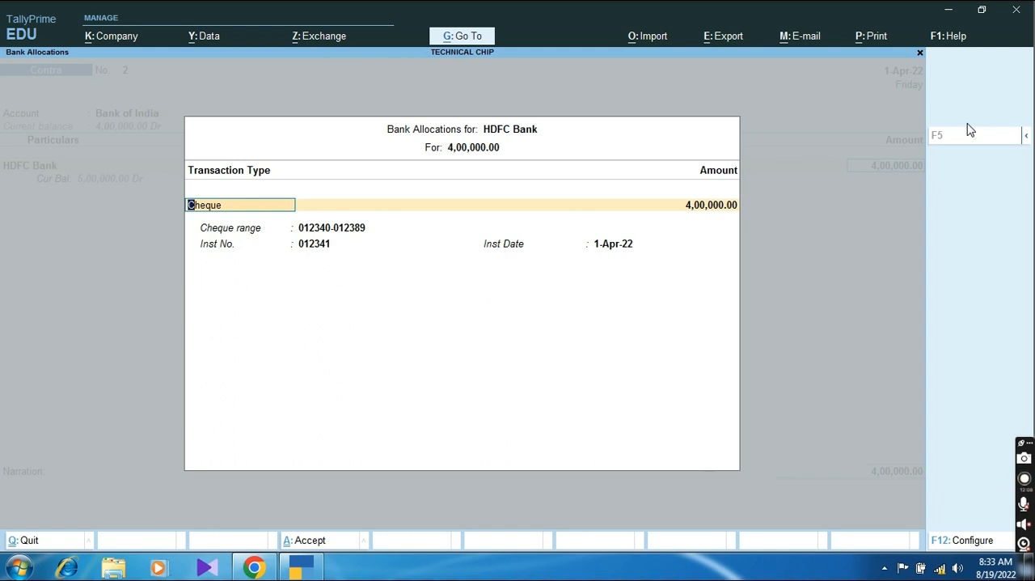
Step: Change the HDFC Bank allocation's transaction type to e-Fund Transfer, keeping the prefilled account number and IFS code
key("BackSpace")
key("Down")
key("Down")
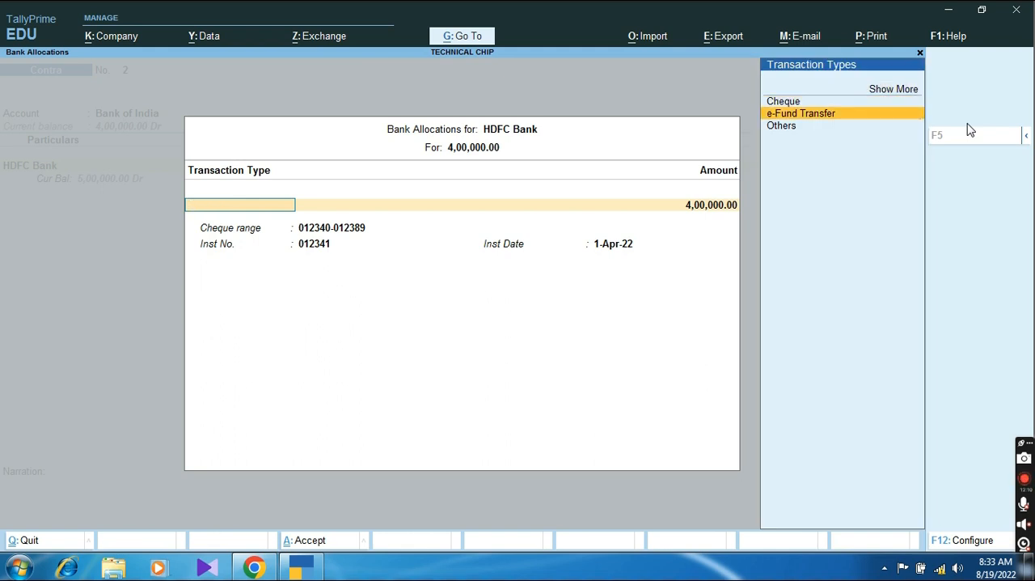
key("Return")
key("Return")
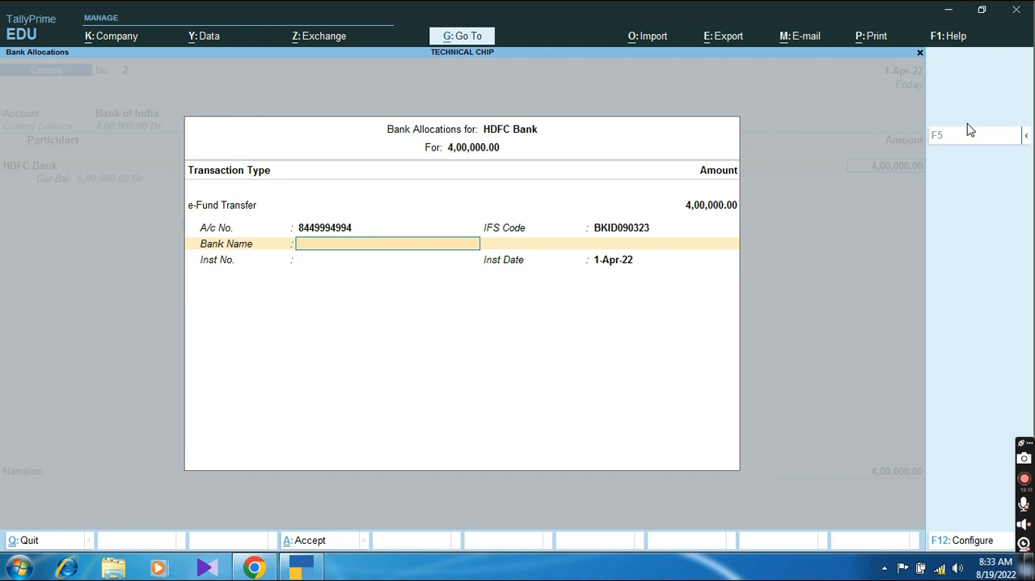
Step: Specify BANK OF INDIA as the bank name for the e-Fund Transfer
key("Return")
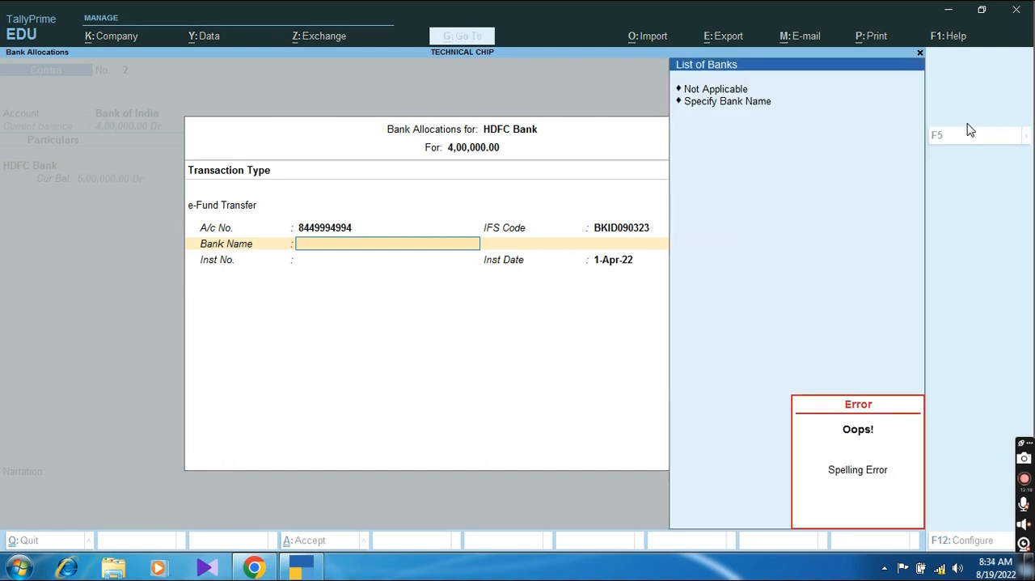
key("Down")
key("Return")
type("B")
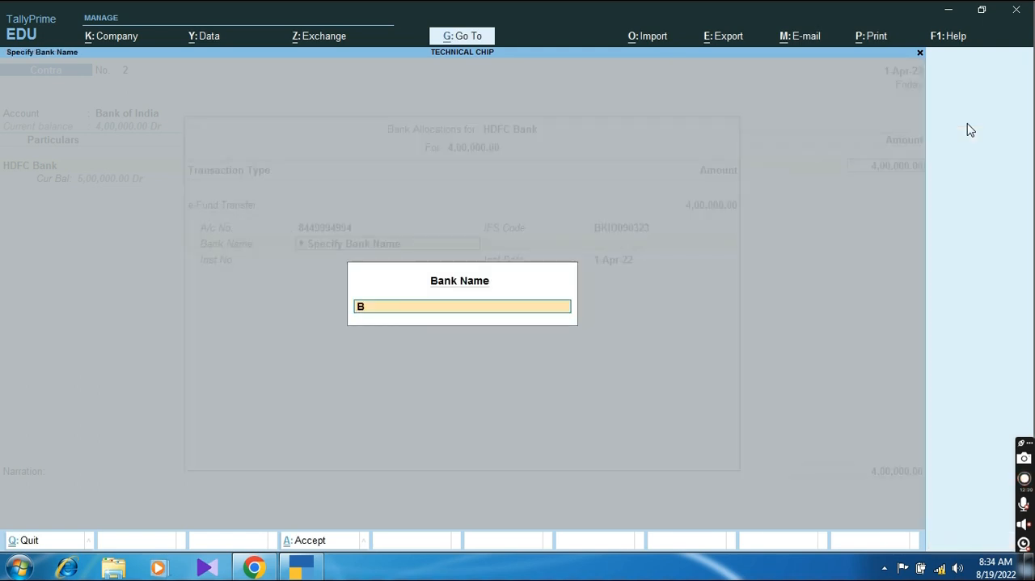
type("ANK OF INDI")
key("BackSpace")
key("BackSpace")
type("NDIA")
key("Return")
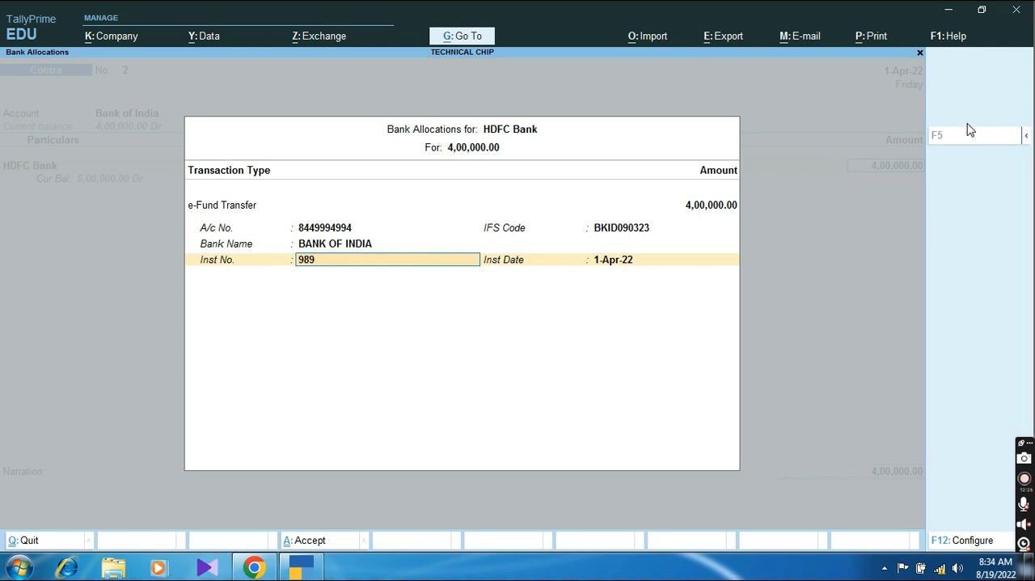
key("Return")
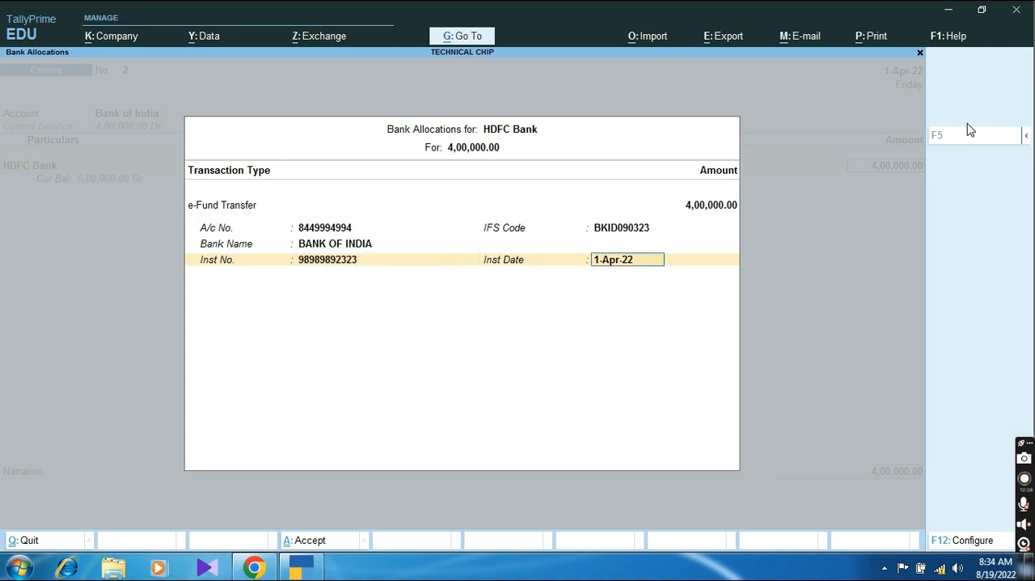
key("Return")
key("Return")
Step: Accept the Bank of India allocation with the bank name blank and save the Contra voucher without a narration
key("Return")
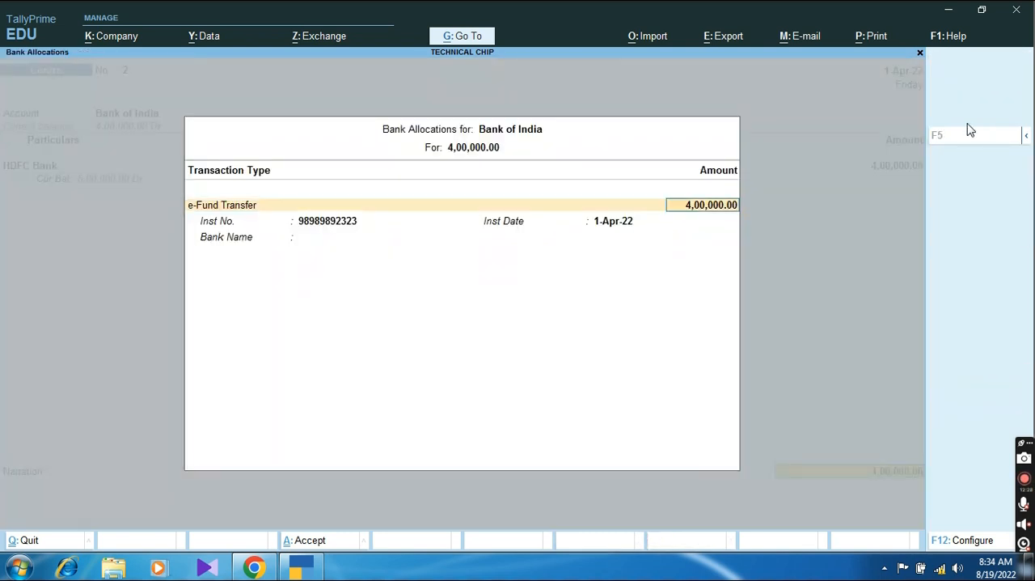
key("Return")
key("Return")
key("Return")
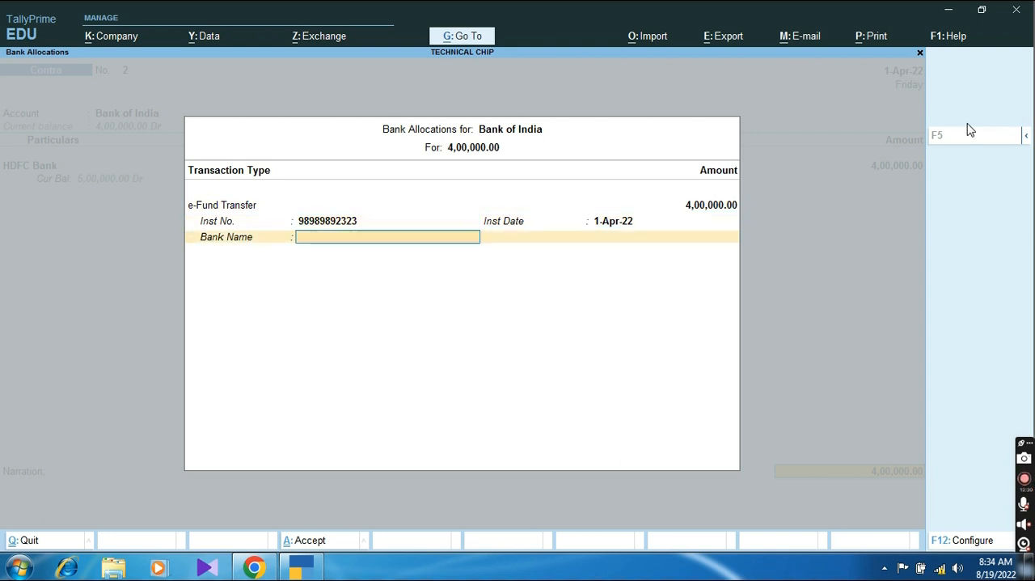
key("Return")
key("Return")
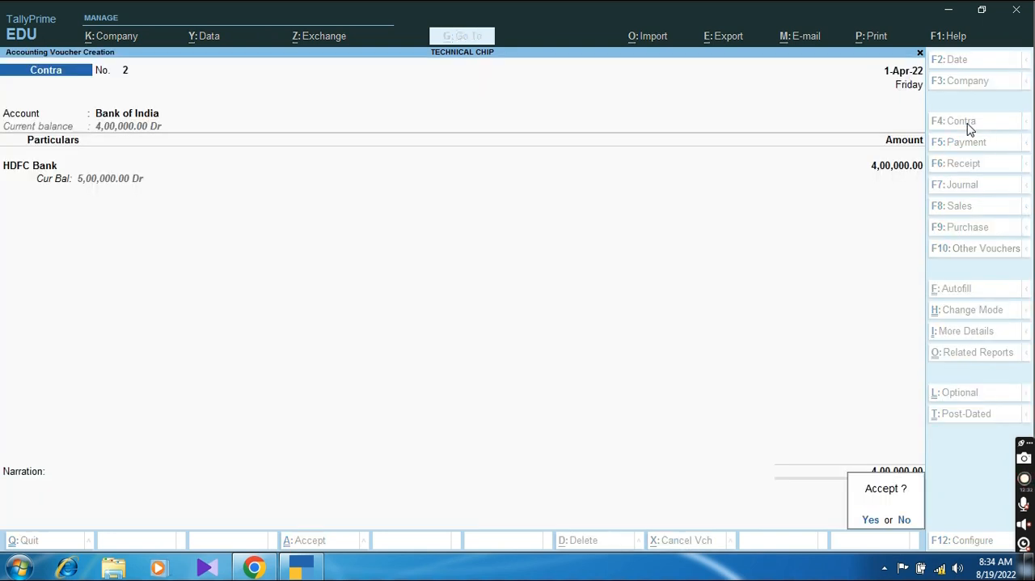
key("Return")
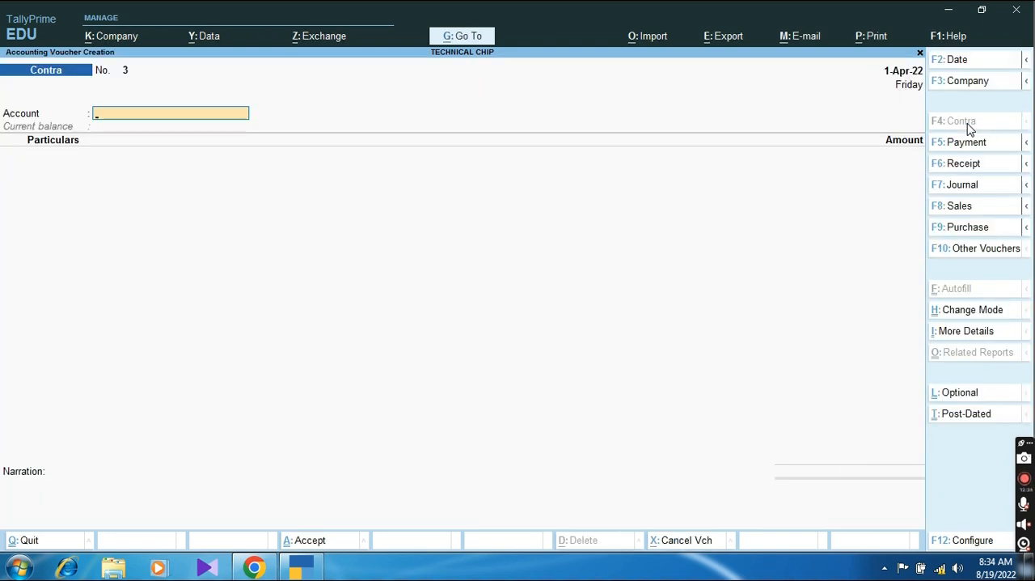
Step: Leave the Contra voucher and open the Balance Sheet in detailed view
key("Escape")
key("Return")
key("b")
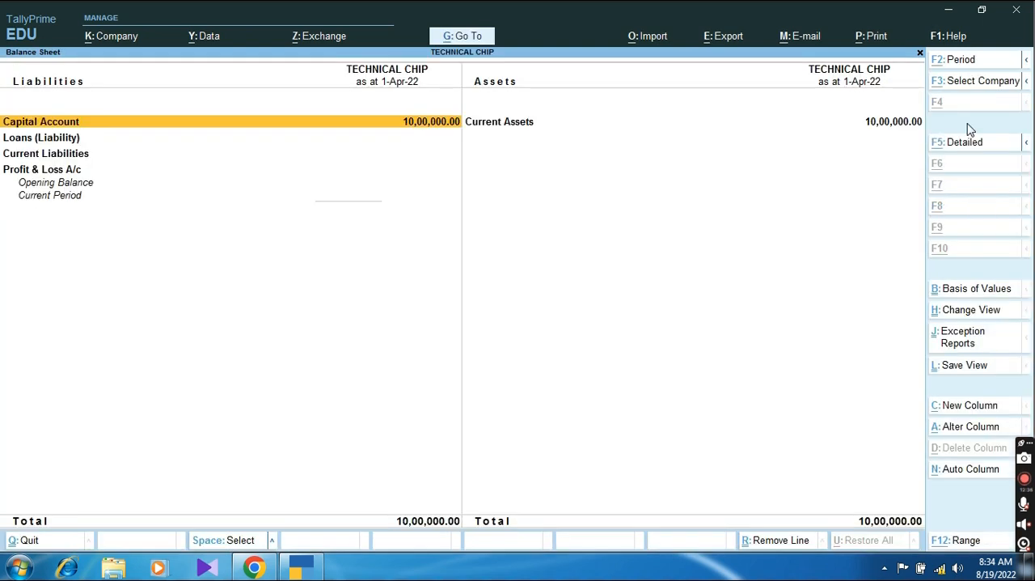
key("alt+F5")
Step: Drill into Bank Accounts under Current Assets, check the Bank of India and HDFC Bank closing balances, and return to the Gateway of Tally
key("Right")
key("Down")
key("Down")
key("Down")
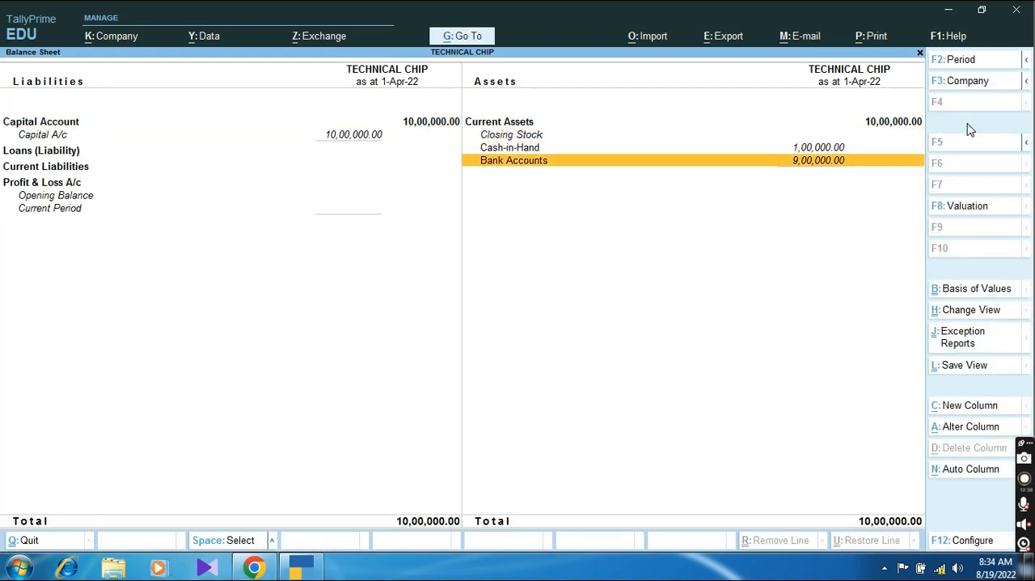
key("Return")
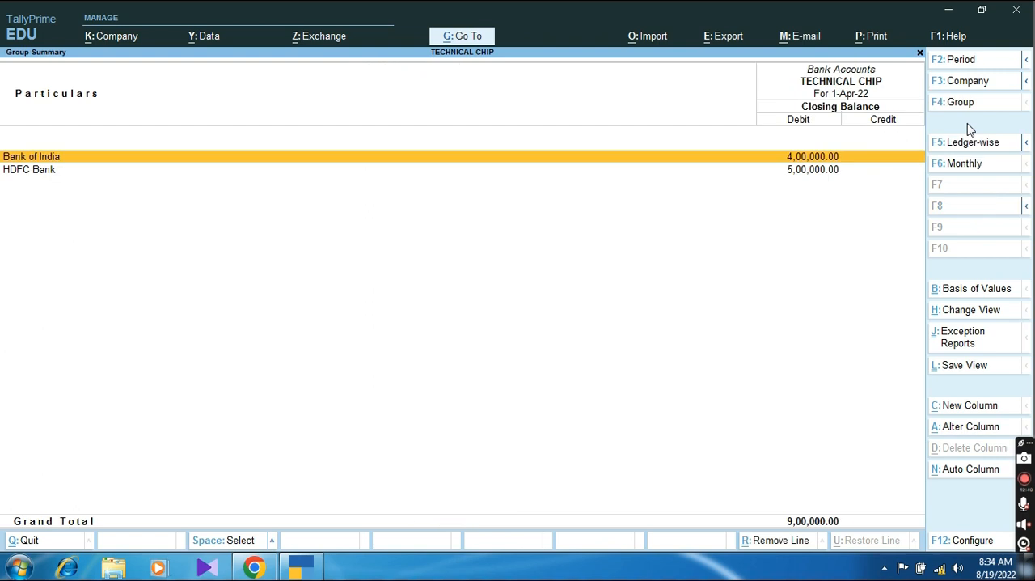
key("Down")
key("Up")
key("Escape")
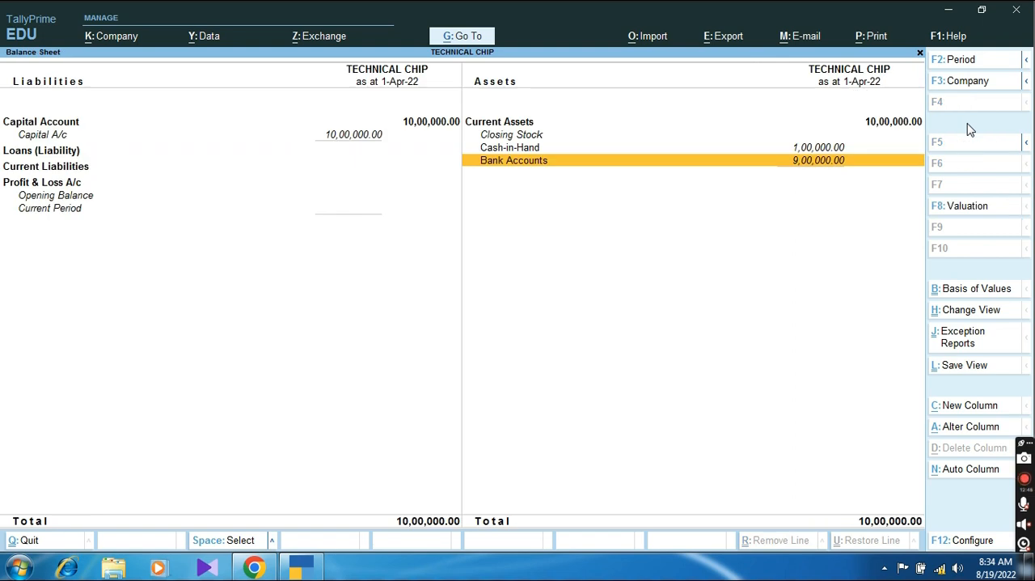
key("Escape")
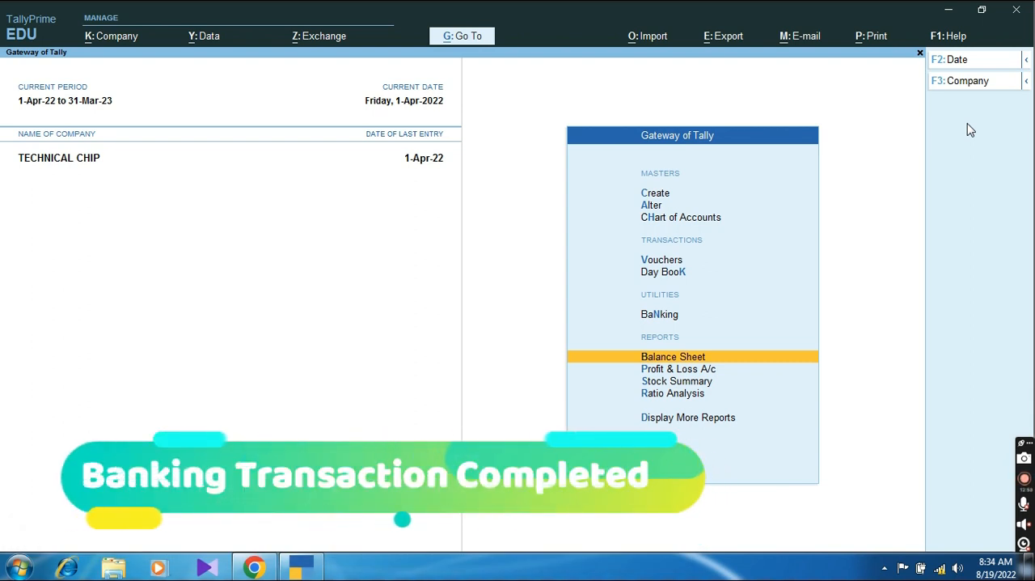
Step: Open the list of masters available for creation from the Gateway of Tally
key("Up")
key("Up")
key("Up")
key("Up")
key("Up")
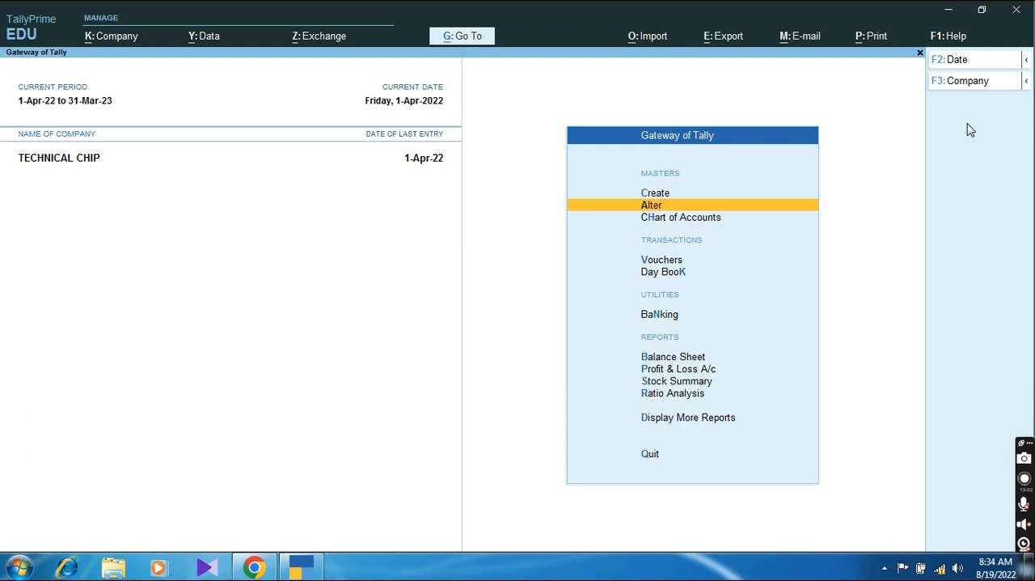
key("Up")
key("Return")
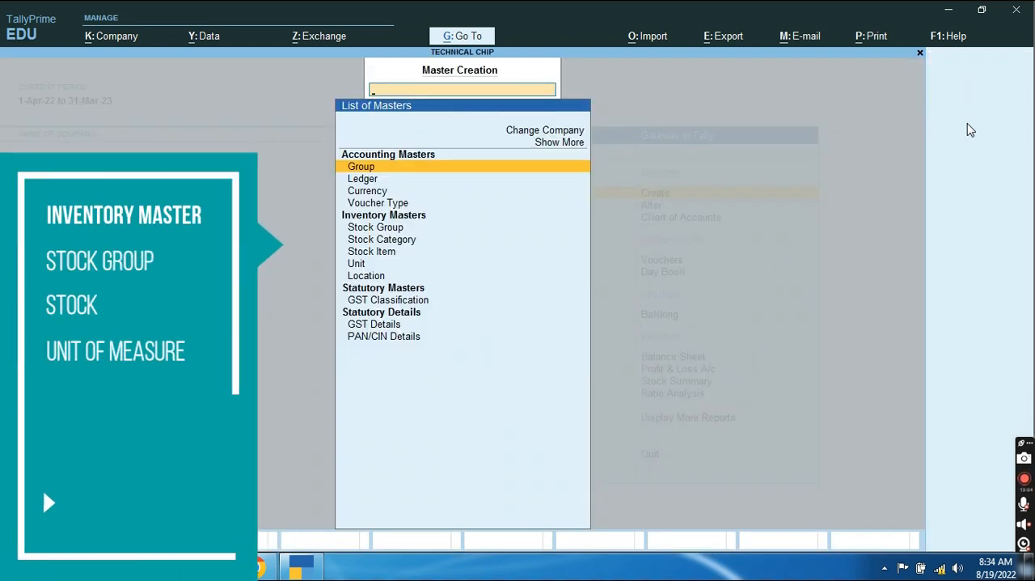
Step: Look through the Inventory Masters available for creation, from Stock Group to Location
key("Down")
key("Down")
key("Down")
key("Down")
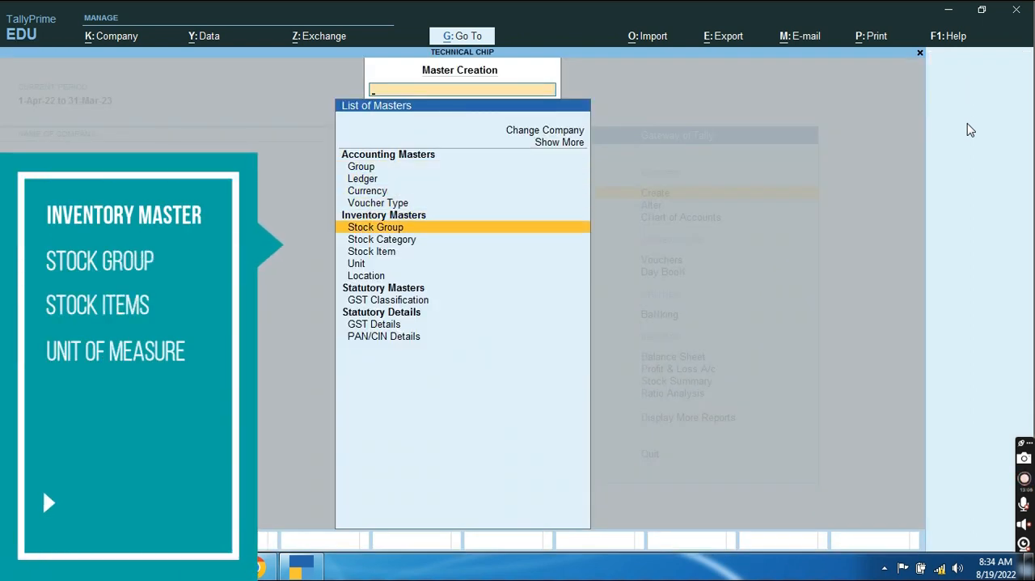
key("Down")
key("Down")
key("Down")
key("Up")
key("Up")
key("Up")
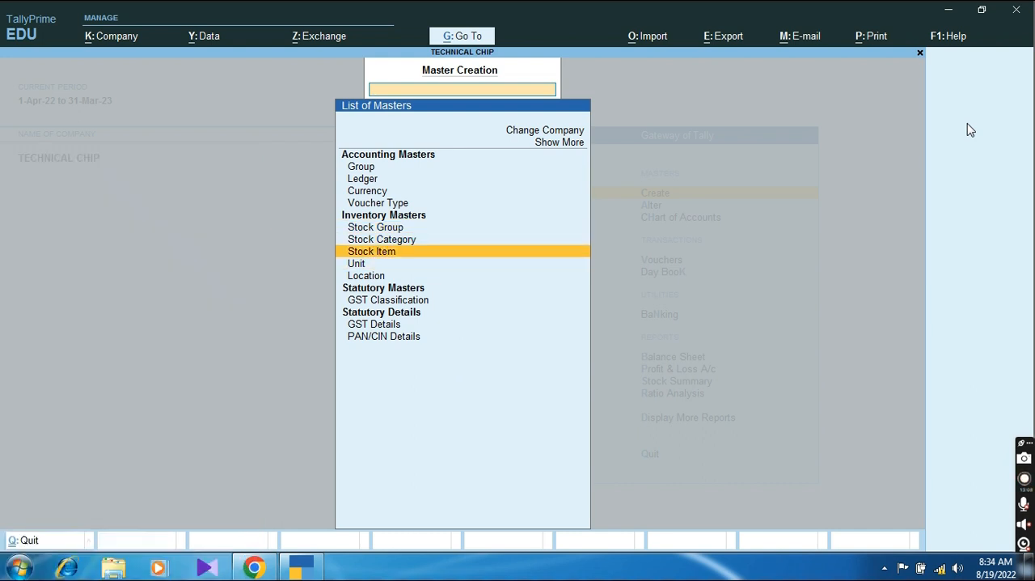
key("Down")
key("Down")
key("Down")
key("Down")
key("Down")
key("Down")
key("Down")
key("Down")
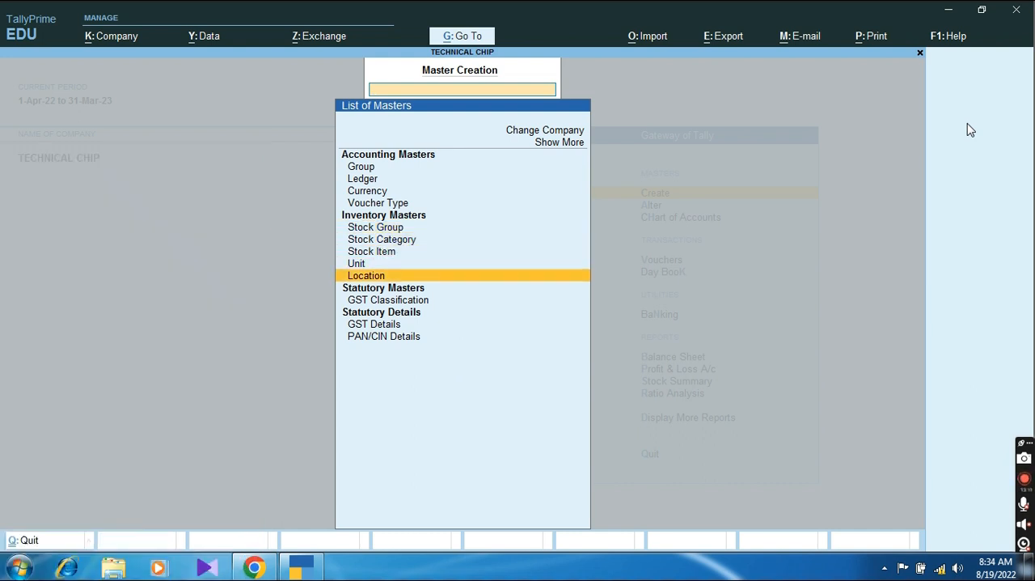
key("Up")
key("Up")
key("Up")
key("Up")
key("Up")
key("Up")
key("Up")
key("Up")
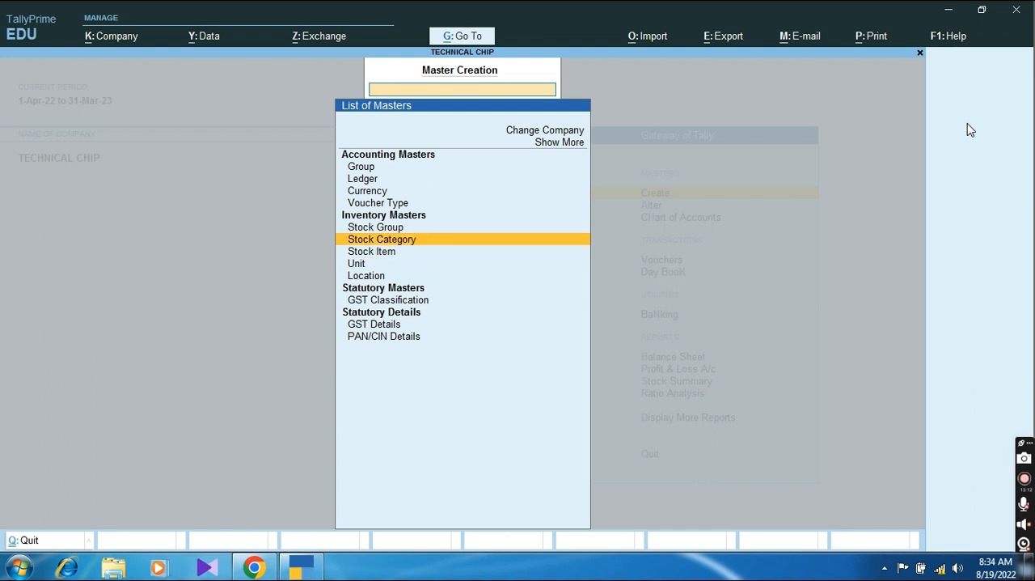
Step: Create the stock group Computer Accessories under Primary, with quantities of items added and no GST details
key("Return")
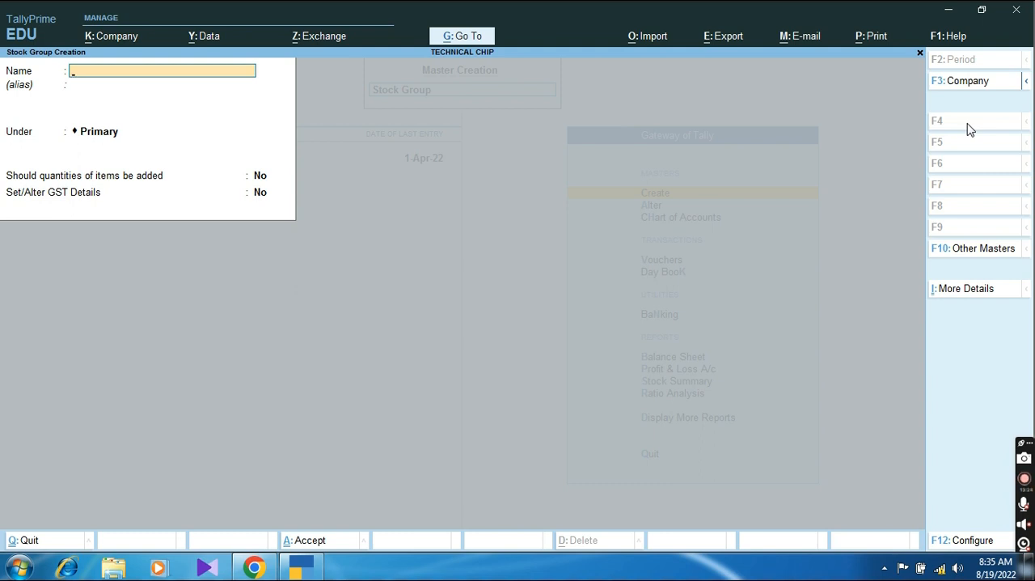
type("COM")
type("puter Acce")
type("ssories")
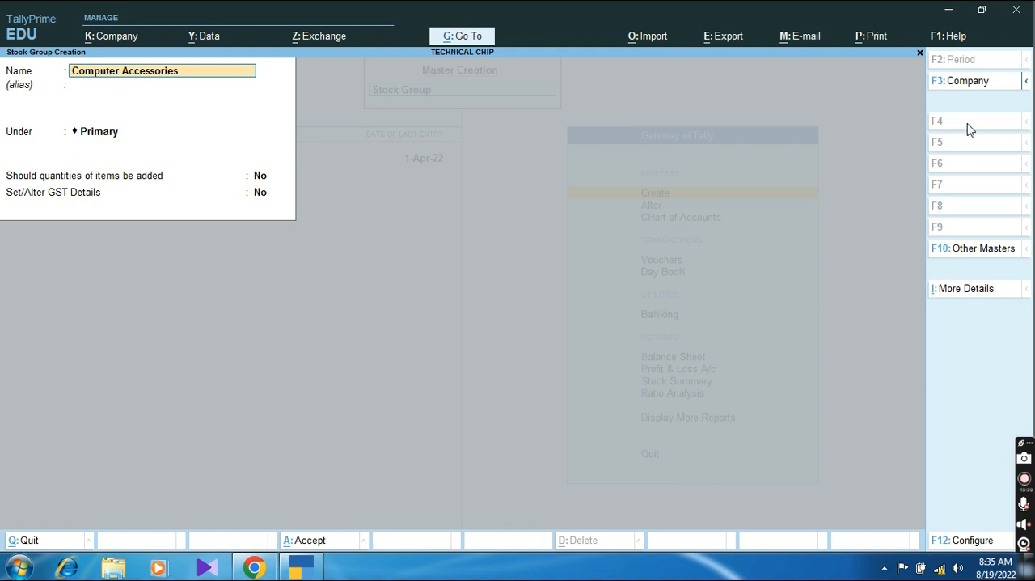
key("Return")
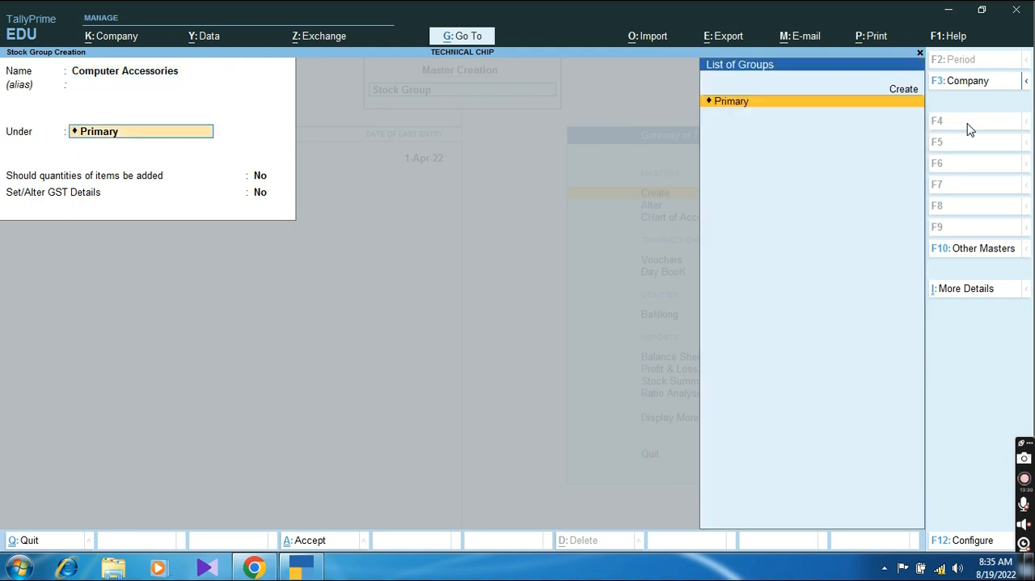
key("Return")
type("y")
key("Return")
key("Return")
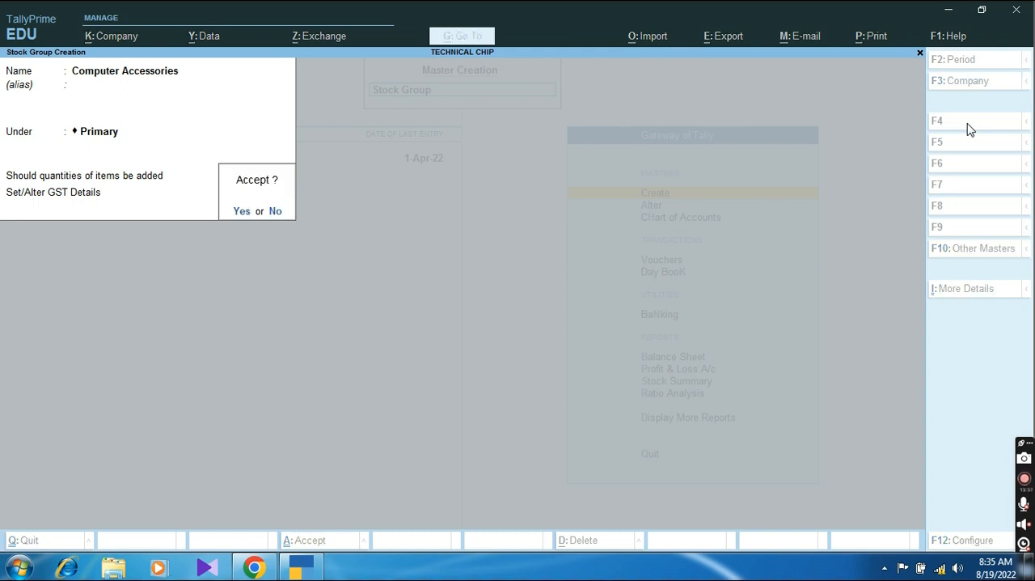
key("y")
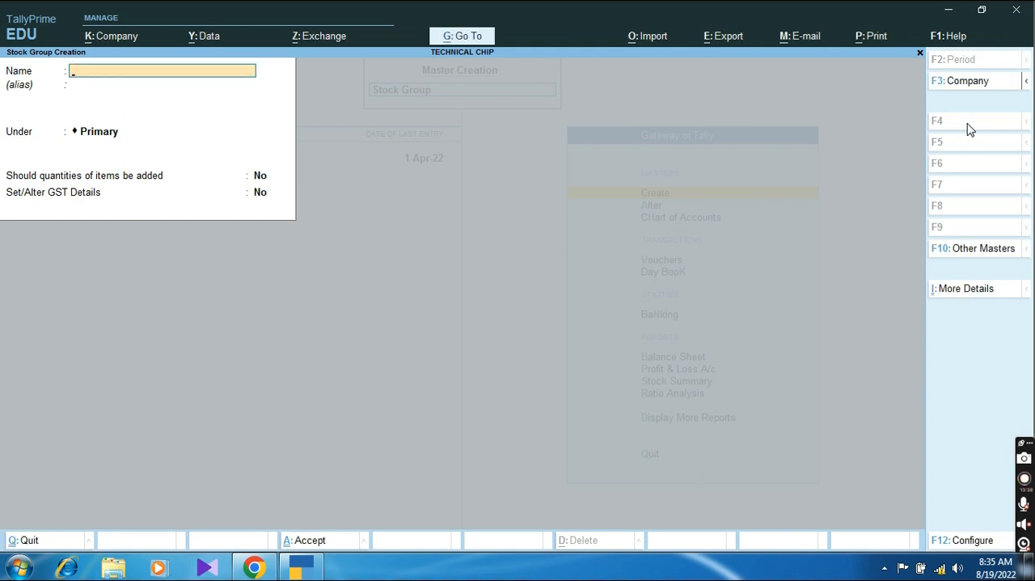
Step: Create the stock group Keyboard under Computer Accessories, with quantities of items added and no GST details
type("Keyboard")
key("Return")
key("Return")
key("Down")
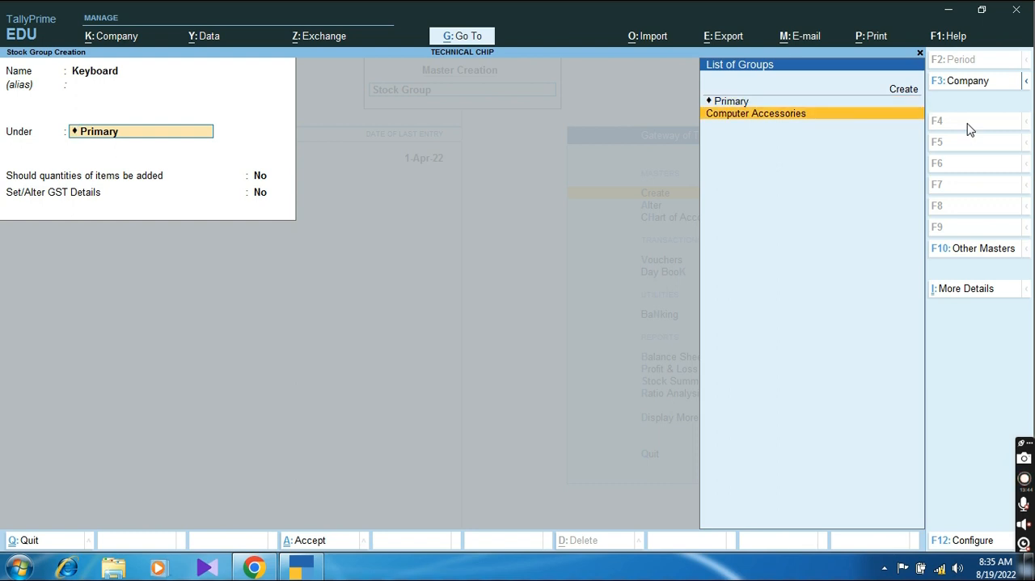
key("Return")
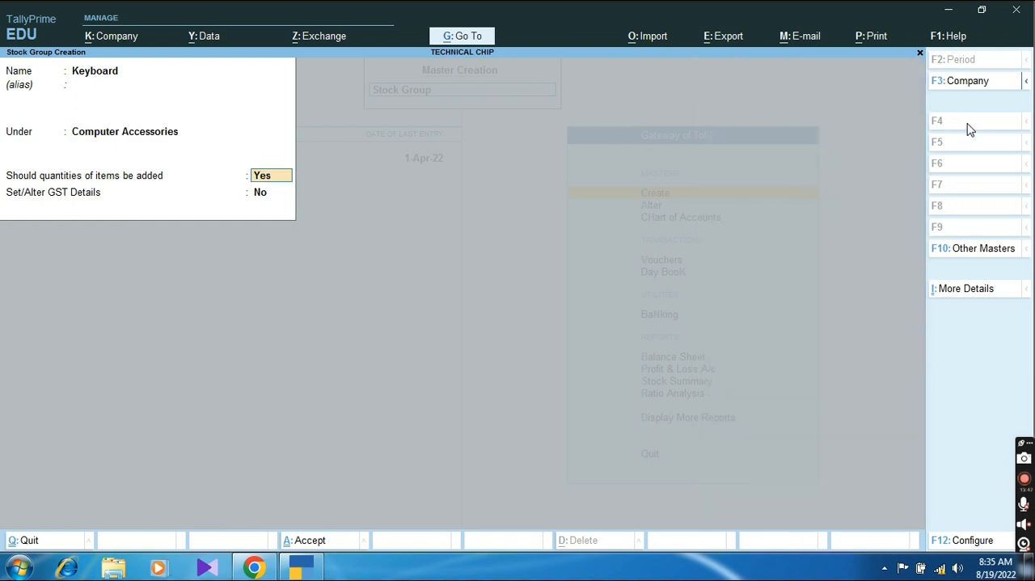
key("Return")
Step: Create the stock group Mouse under Computer Accessories, with quantities of items added and no GST details
key("Return")
key("Return")
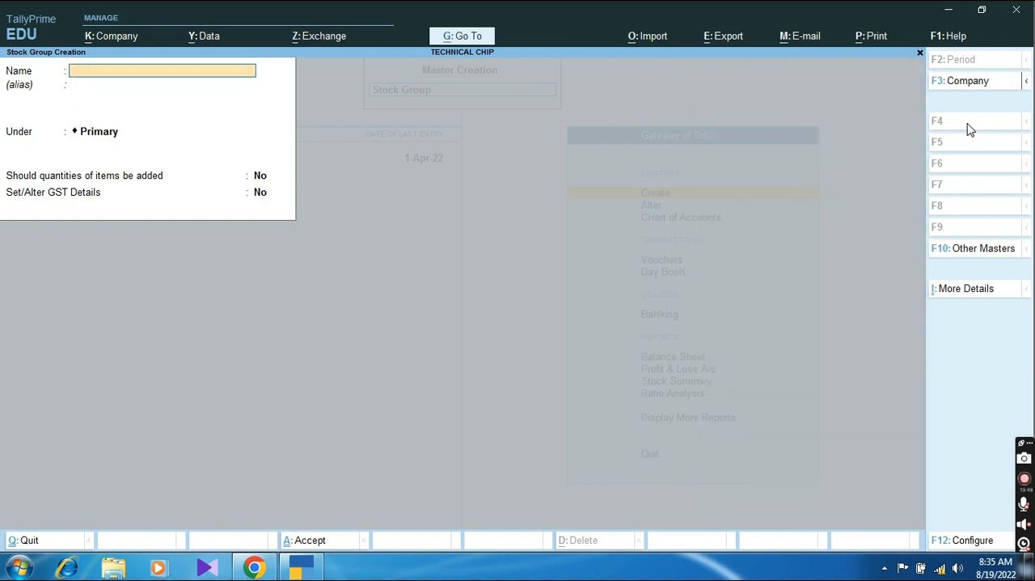
type("Mouse")
key("Return")
key("Return")
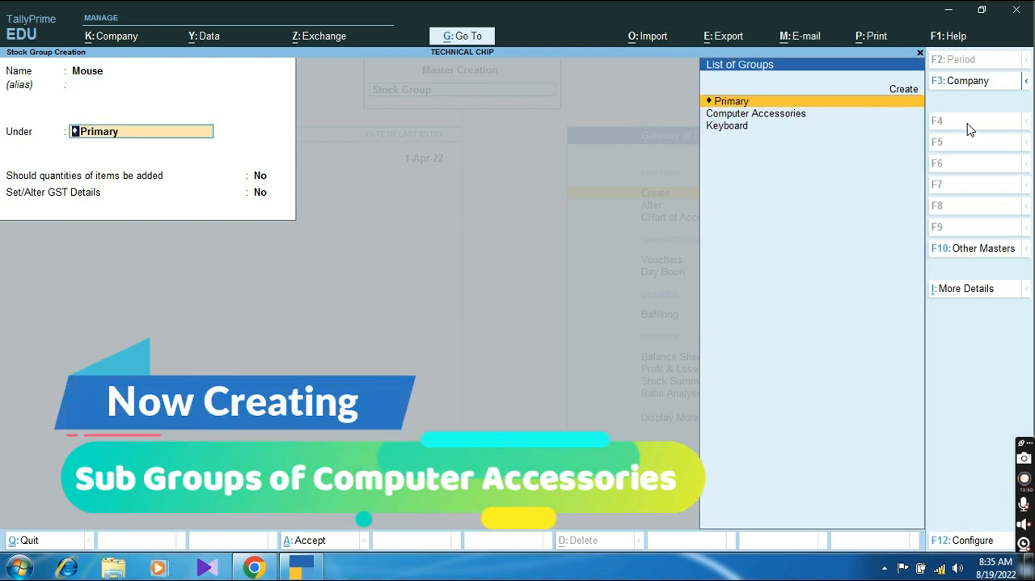
key("Down")
key("Return")
key("Return")
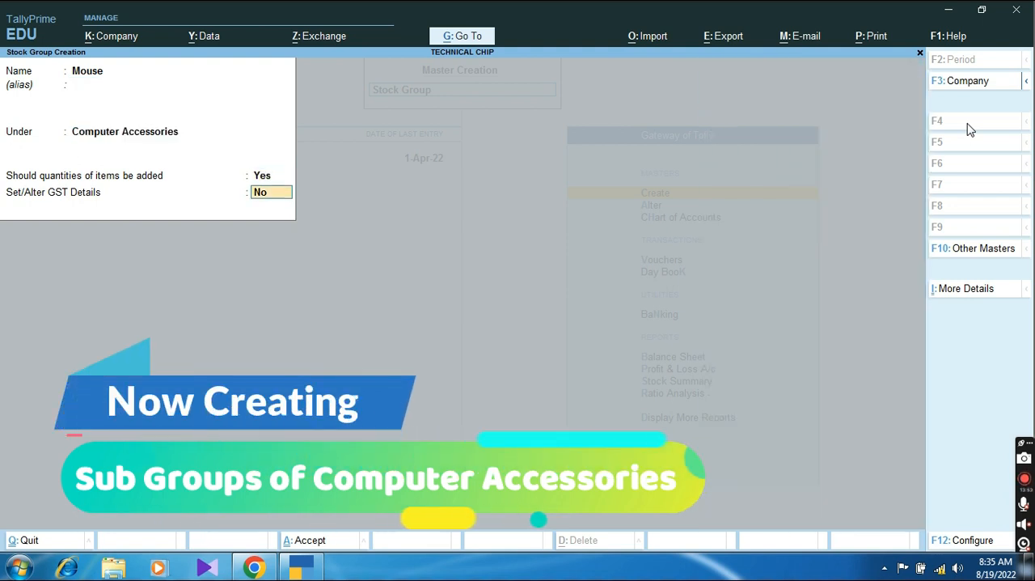
key("Return")
key("Return")
Step: Create the stock group Monitor under Computer Accessories, keeping the remaining options at their defaults
type("Monitor")
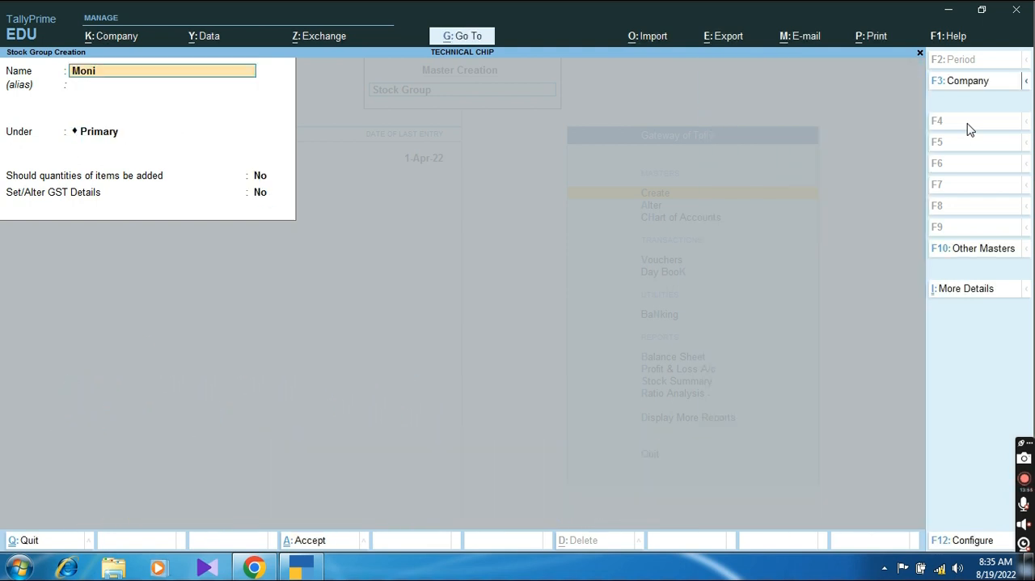
key("Return")
key("Return")
key("Down")
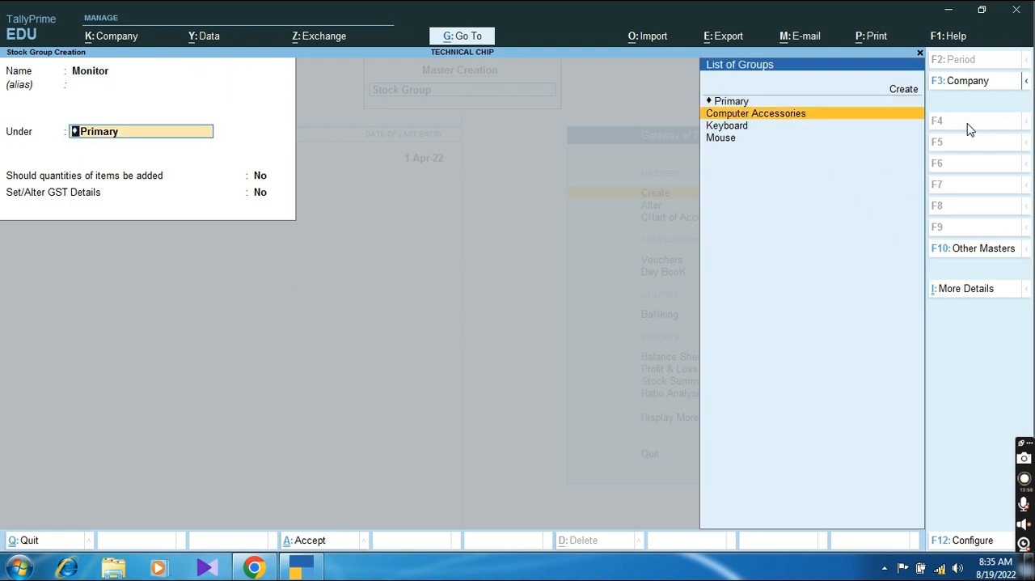
key("Return")
key("Return")
Step: Create the stock group Cables under Computer Accessories, with quantities of items added
key("Return")
key("Return")
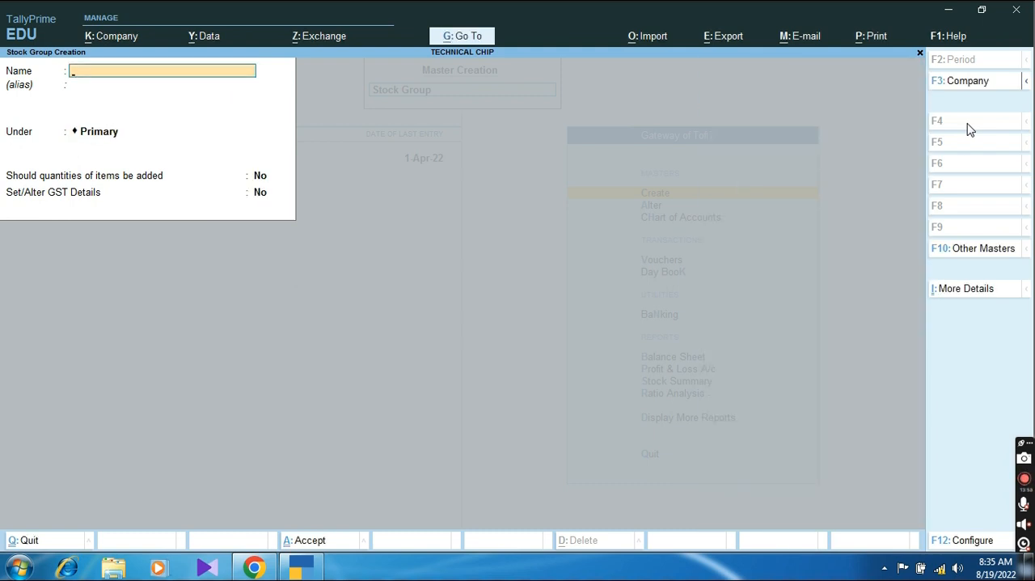
type("Cables")
key("Return")
key("Return")
key("Down")
key("Return")
key("y")
key("Return")
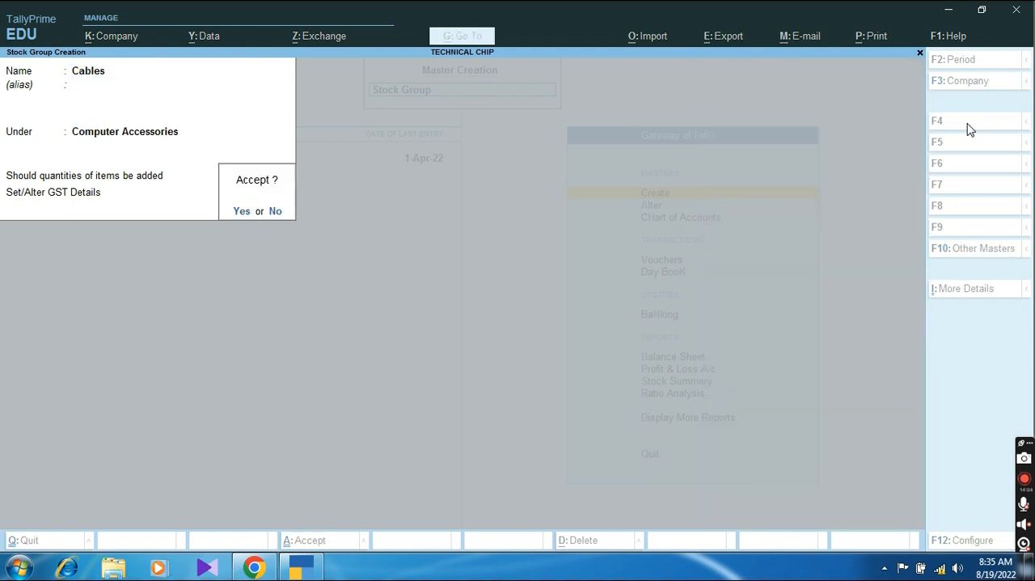
key("Return")
Step: Create the stock group Antivirus under Computer Accessories, with quantities of items added and no GST details
type("An")
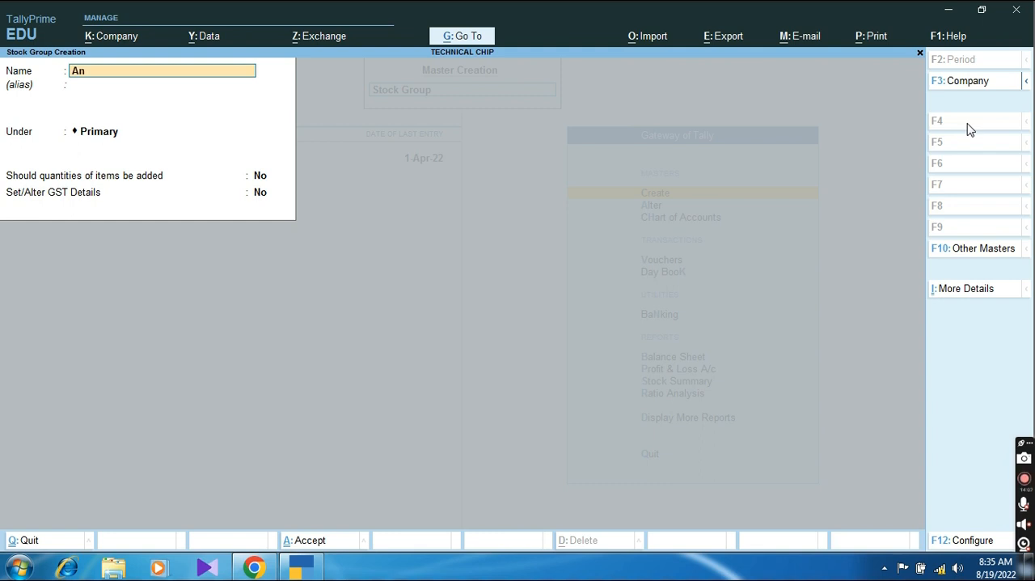
type("tivirus")
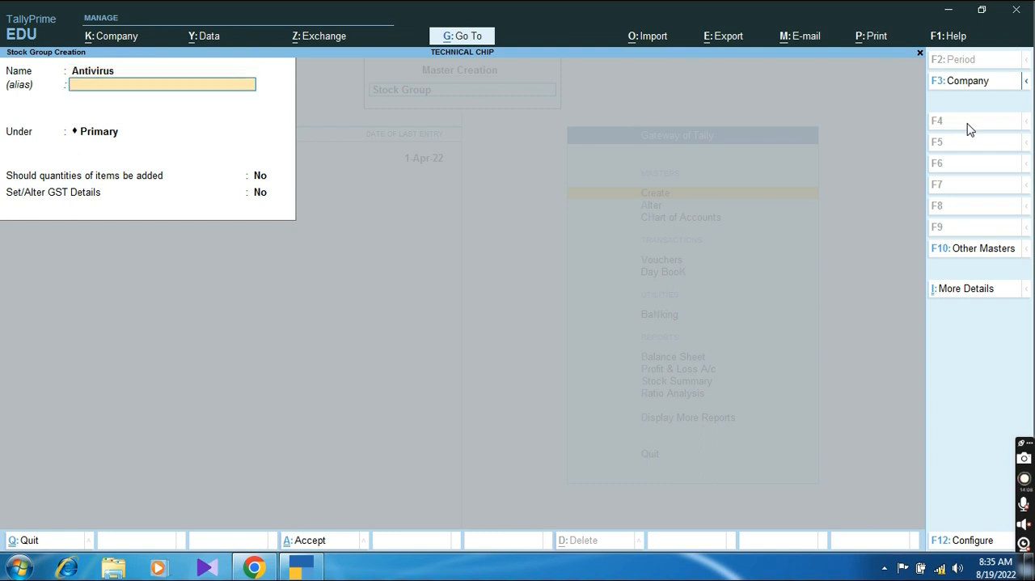
key("Return")
key("Return")
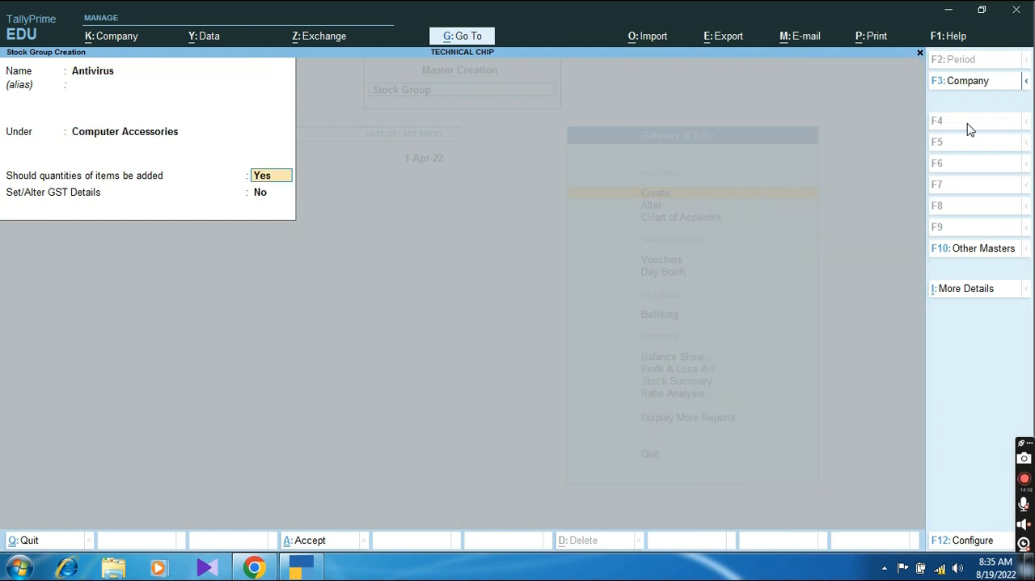
key("Return")
key("Return")
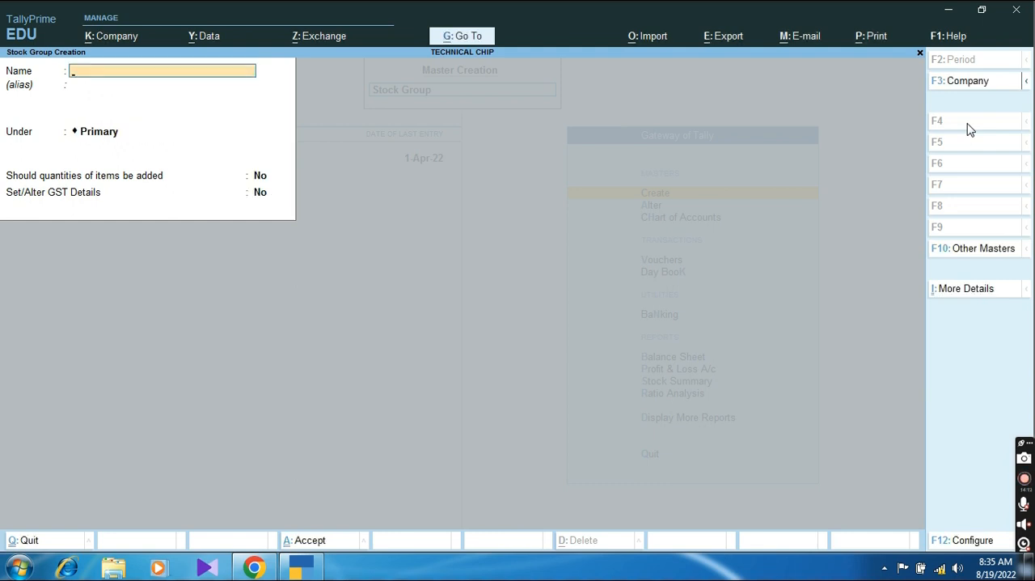
Step: Leave stock group creation and start a simple unit with symbol Nos and formal name Numbers
key("Escape")
key("Down")
key("Down")
key("Down")
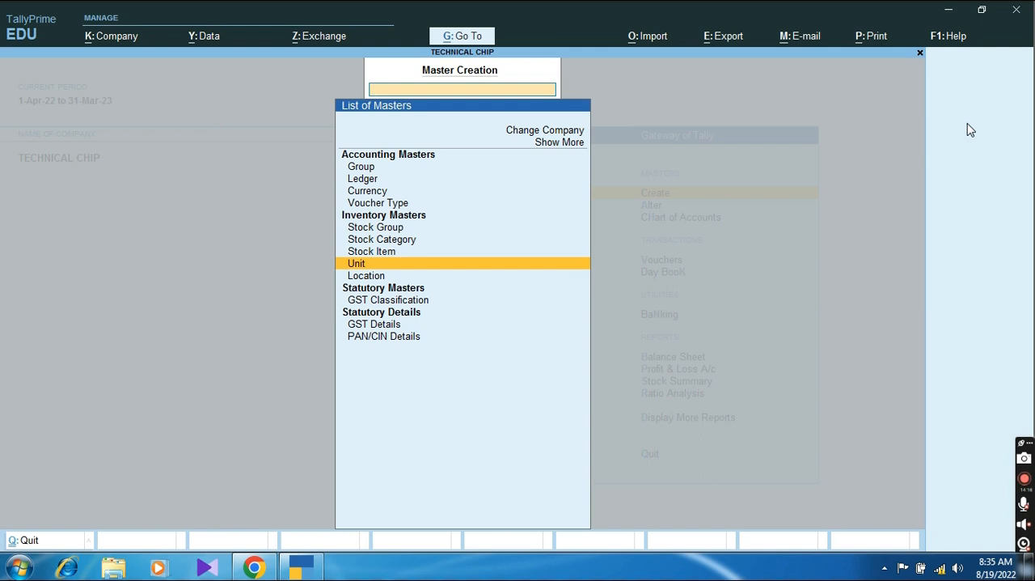
key("Return")
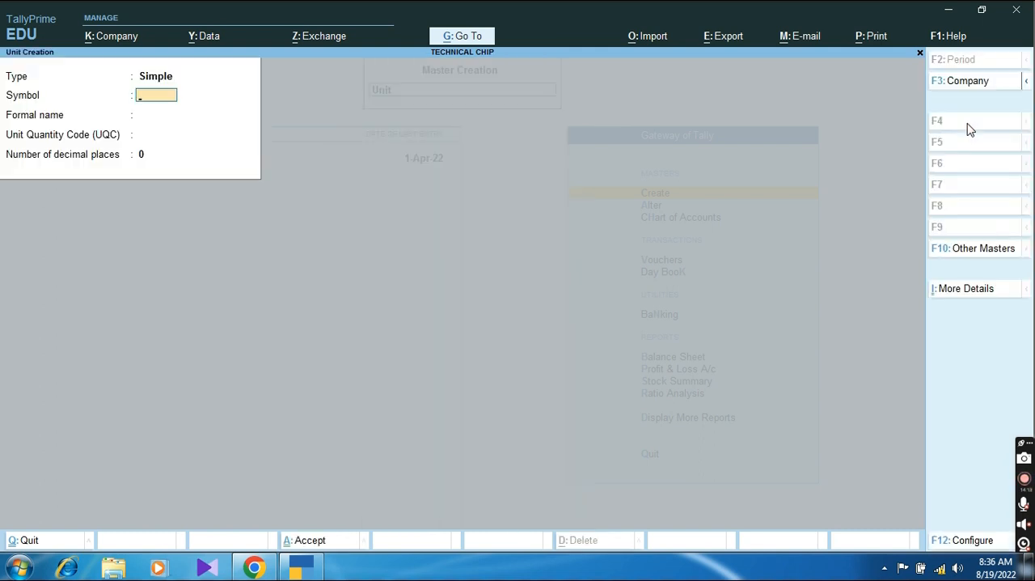
type("Nos")
key("Return")
type("Nos")
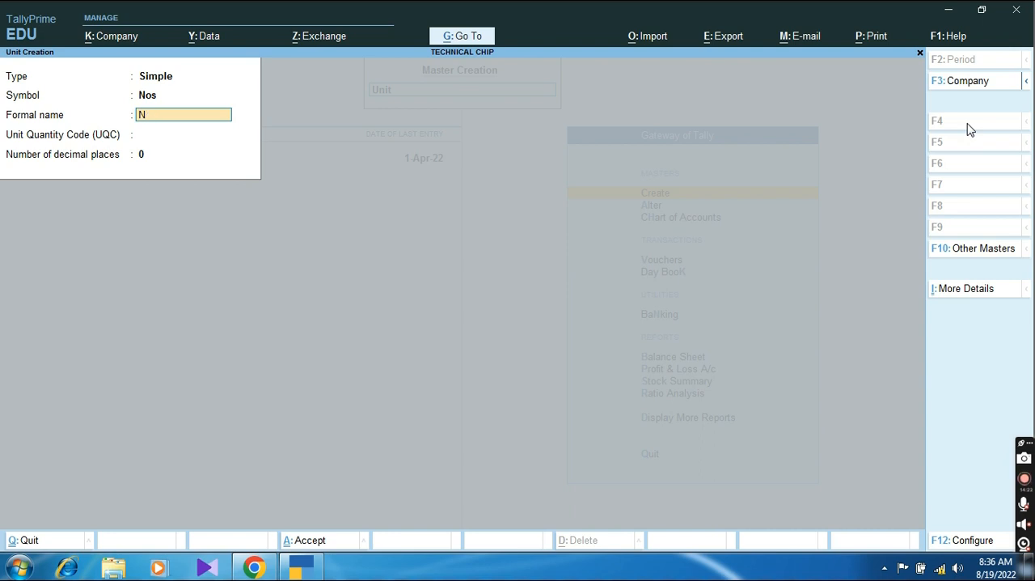
type("mbers")
key("Return")
Step: Assign the unit quantity code NOS-NUMBERS to the unit, keep 0 decimal places and save it
type("no")
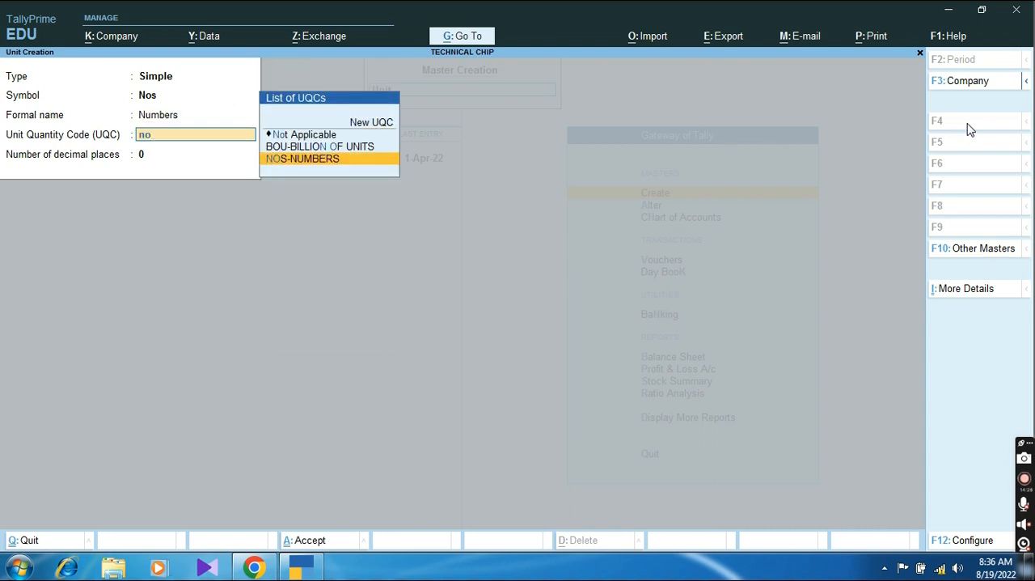
key("Return")
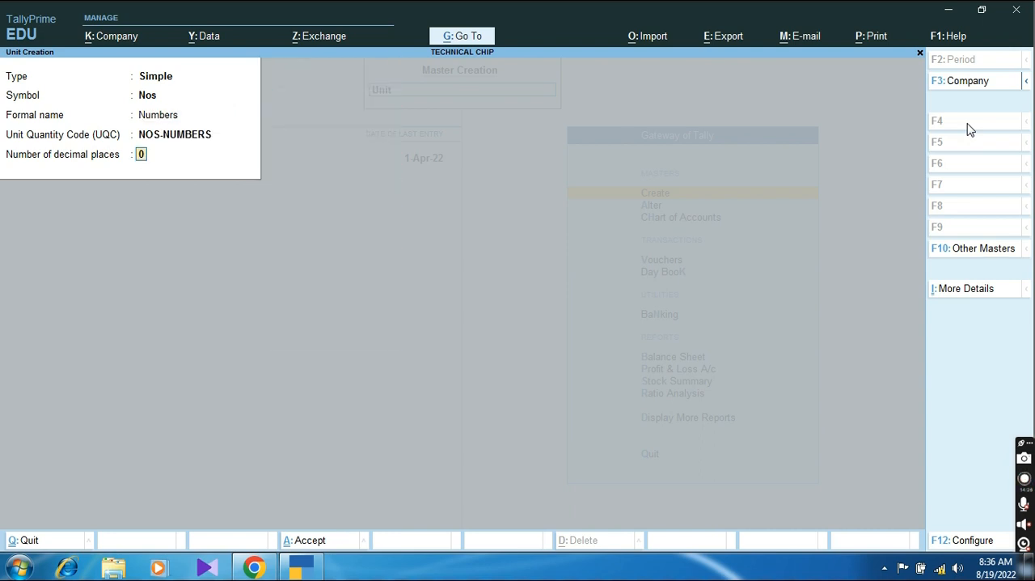
key("Return")
key("Return")
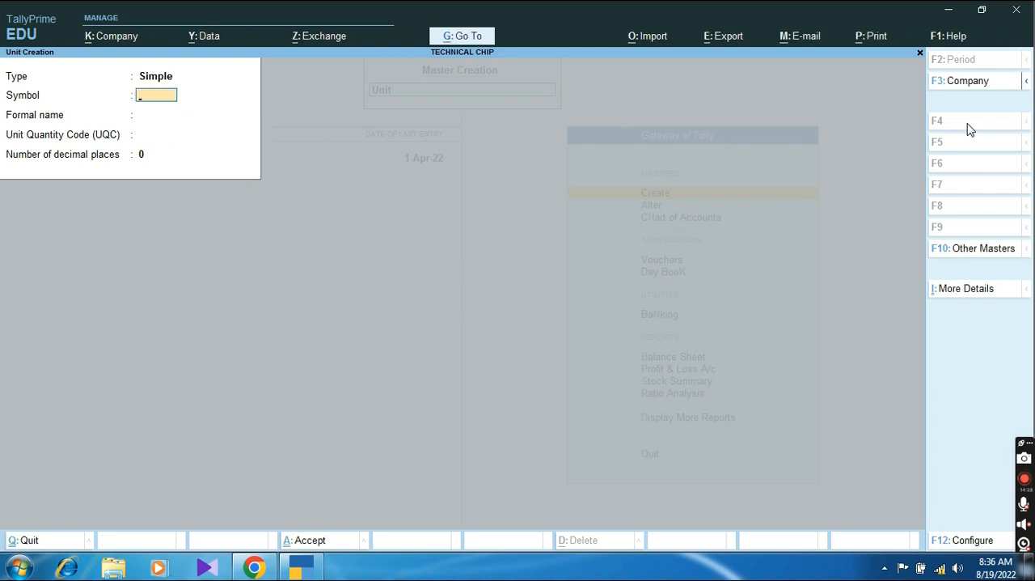
Step: Leave unit creation and start a new stock item named Keyboard QHMPL USB
key("Escape")
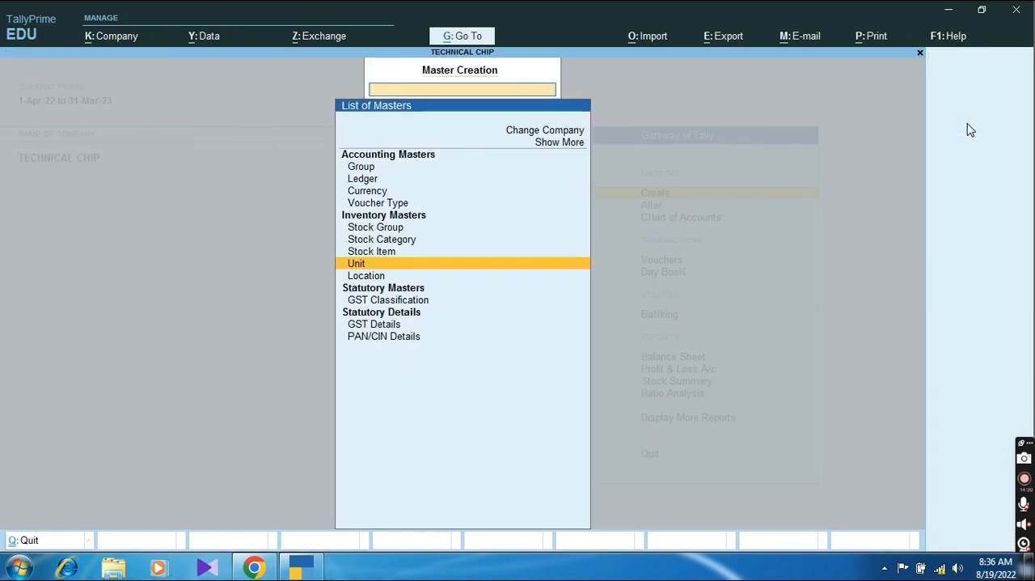
key("Up")
key("Up")
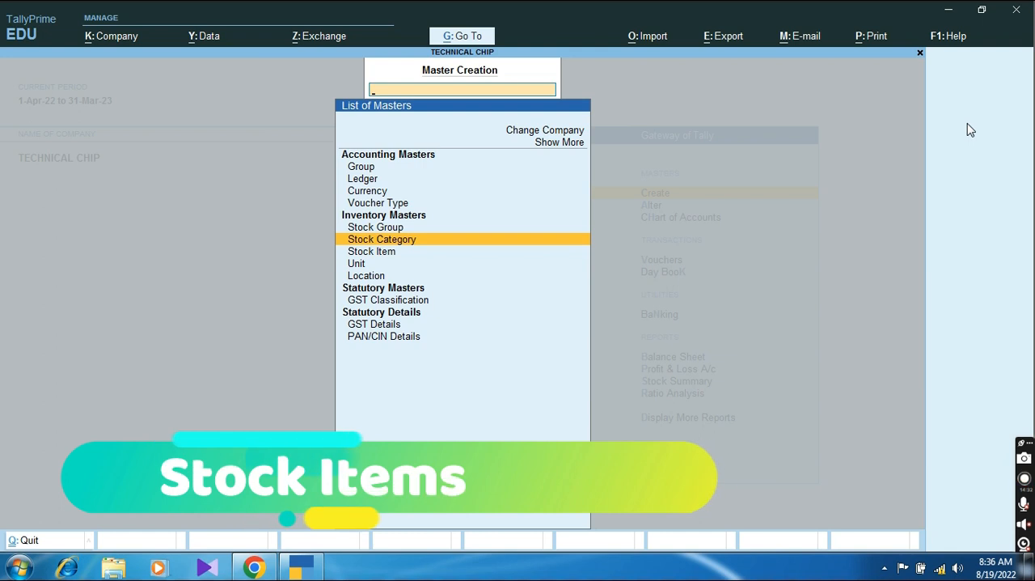
key("Up")
key("Up")
key("Down")
key("Down")
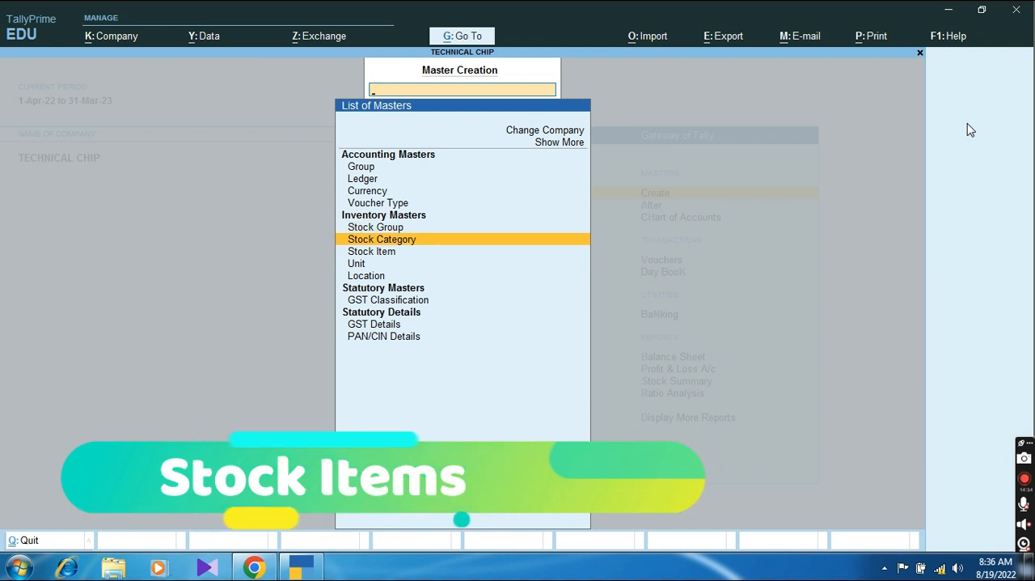
key("Down")
key("Return")
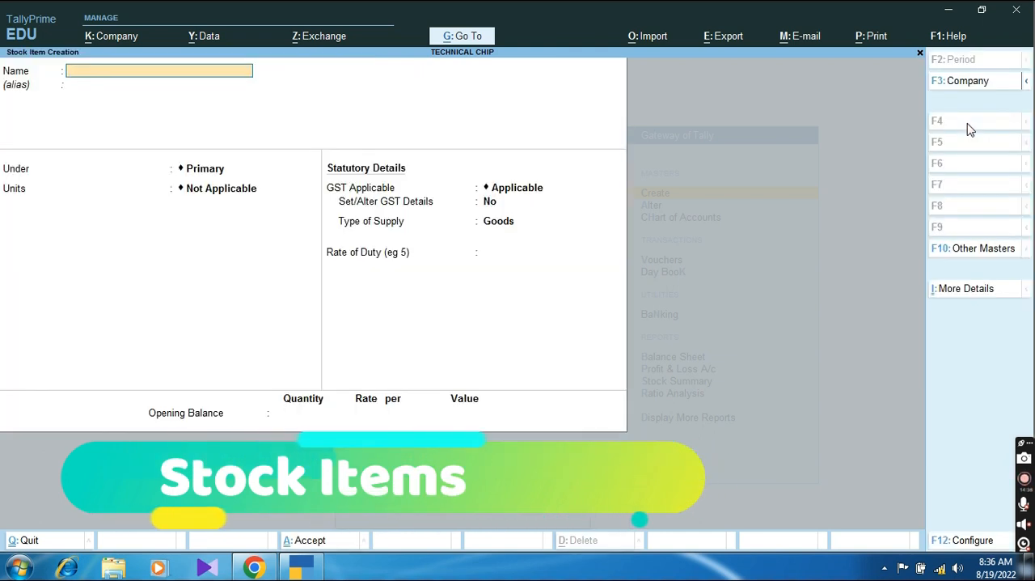
type("Keyboard QHMPL USB")
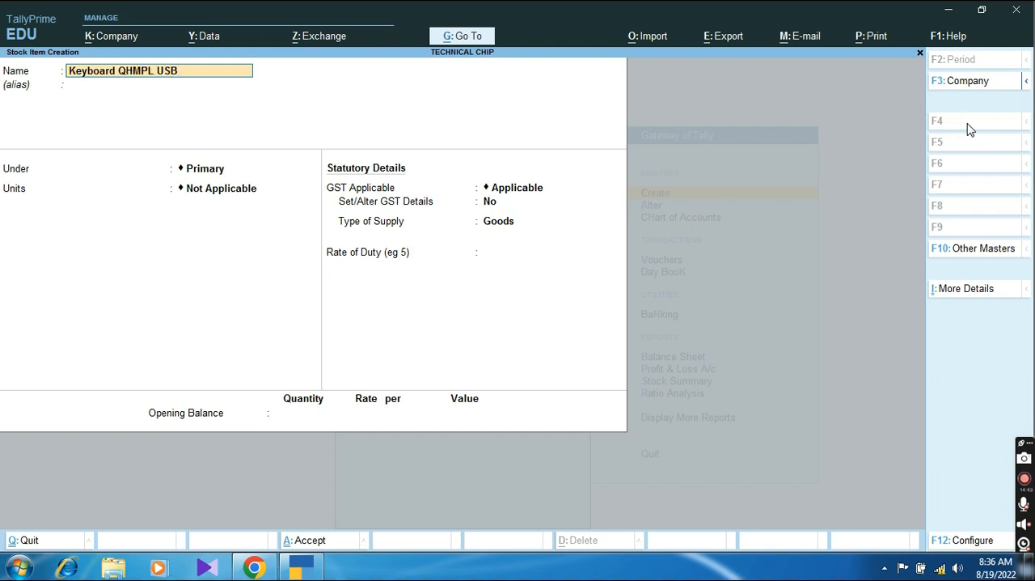
Step: Place the stock item under the Keyboard group and set its unit to Nos
key("Return")
key("Return")
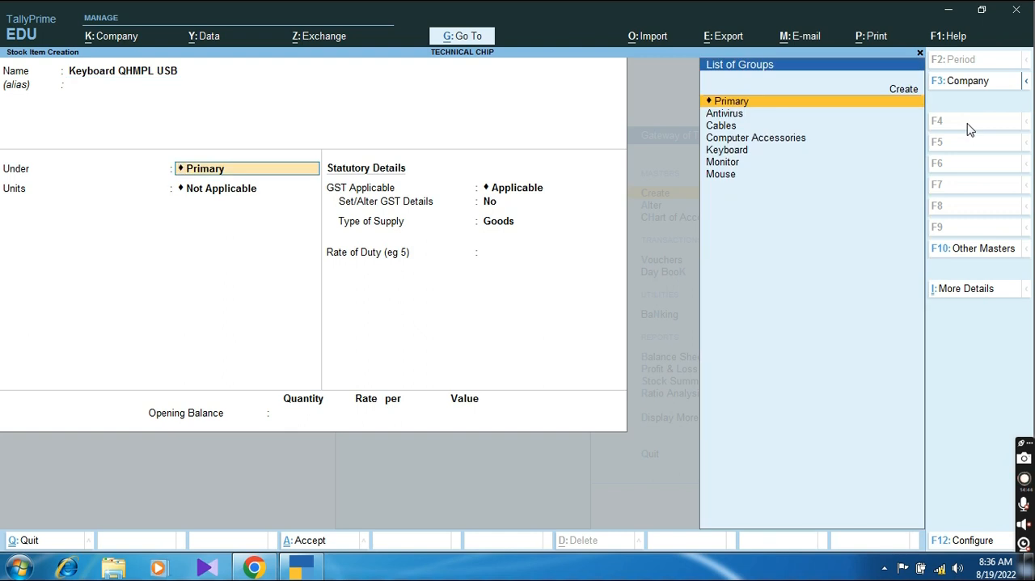
key("Down")
key("Down")
key("Down")
key("Down")
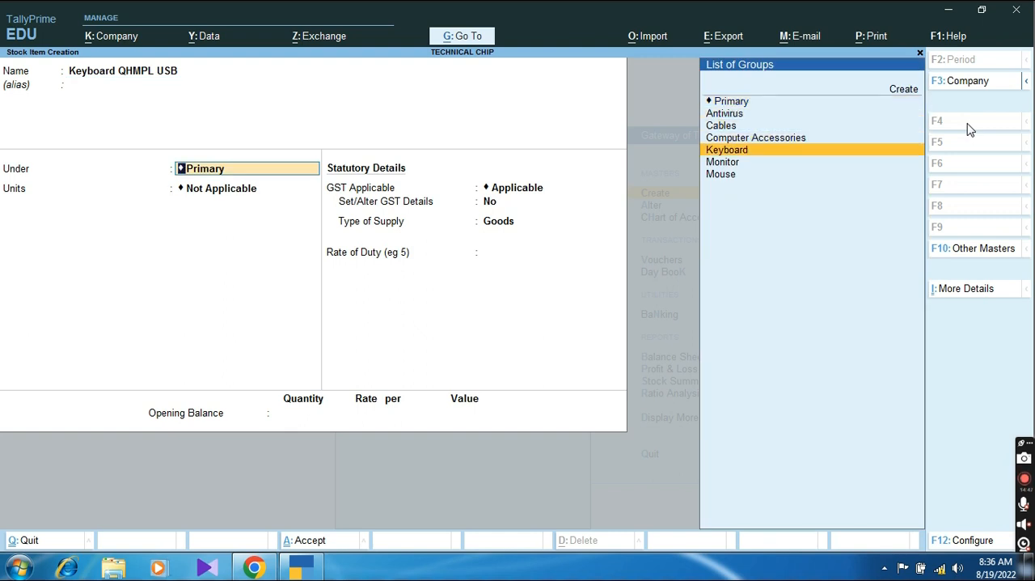
key("Return")
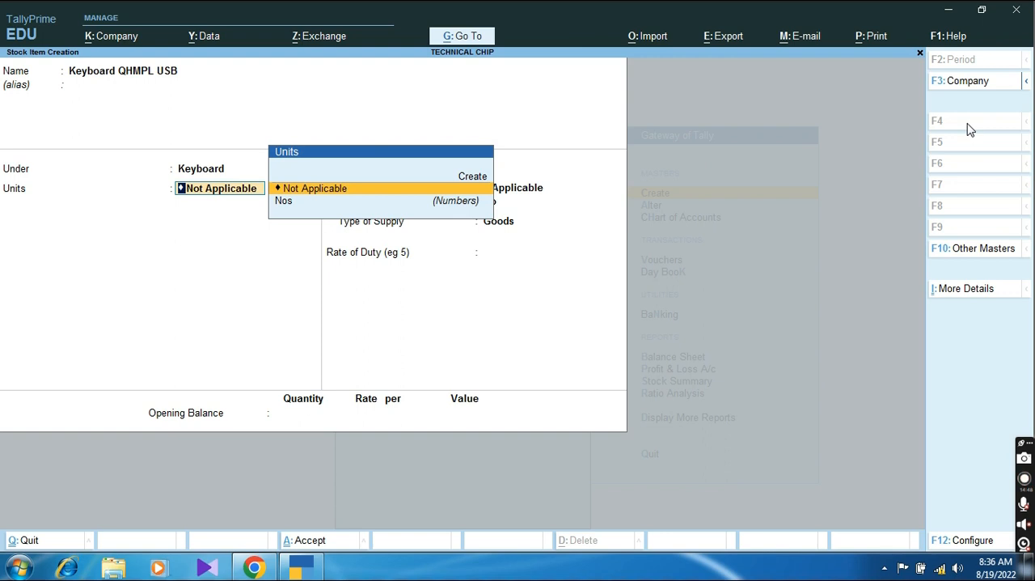
key("Down")
key("Return")
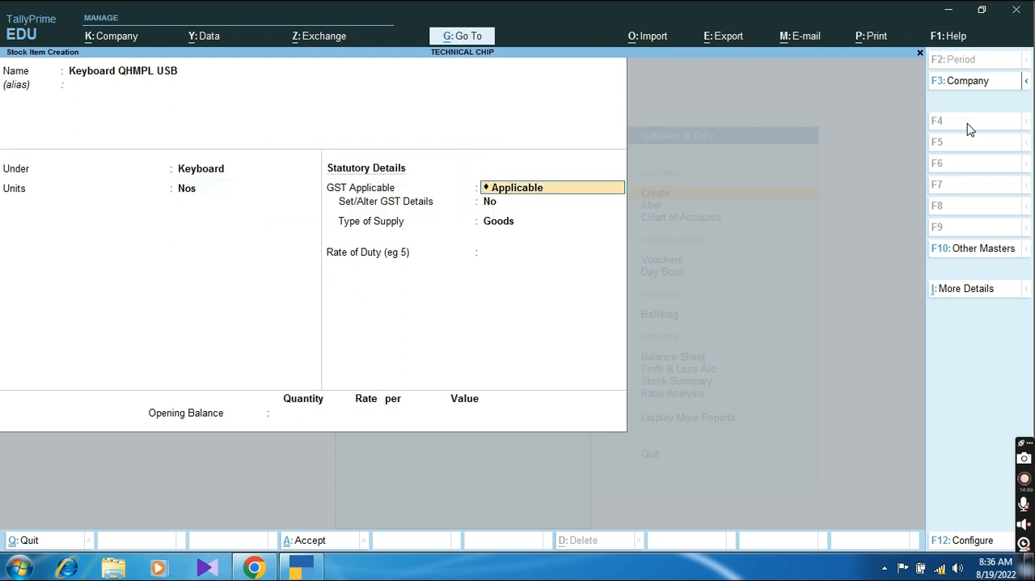
Step: Enable GST details for Keyboard QHMPL USB and allow HSN/SAC details in the GST configuration
key("Return")
type("y")
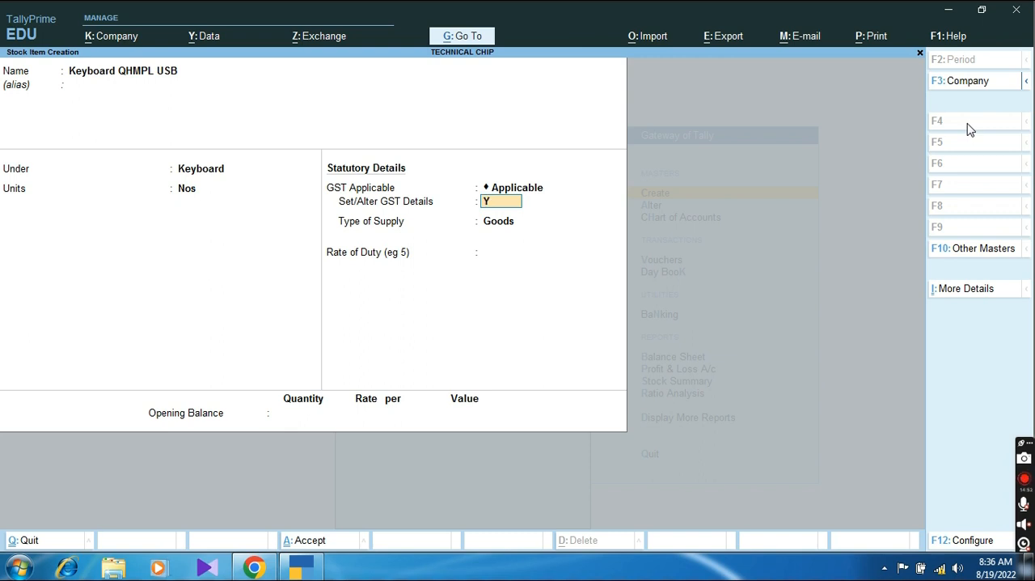
key("Return")
key("F12")
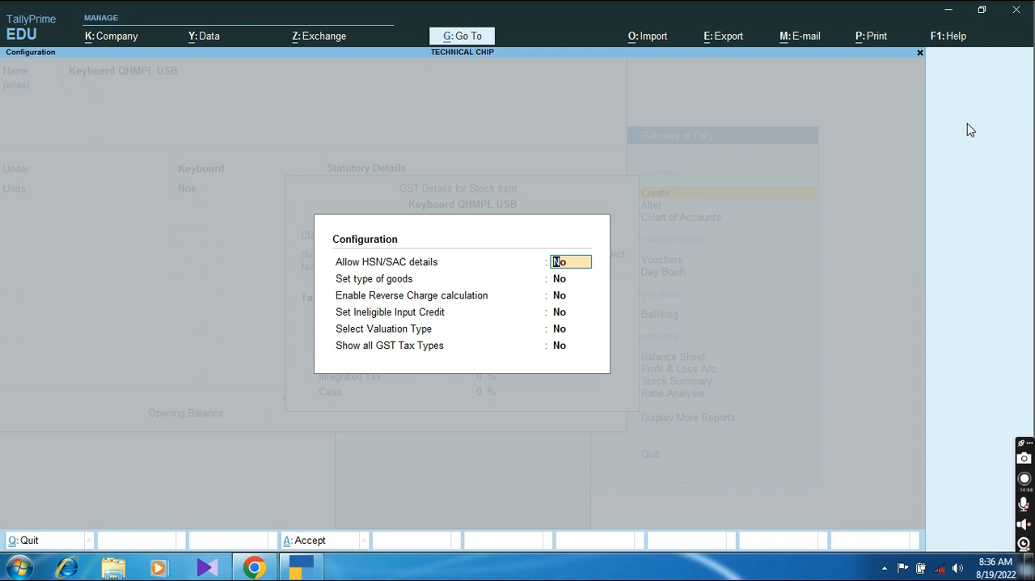
type("y")
key("ctrl+a")
Step: Set the HSN/SAC description to Computer Keyboard and the HSN/SAC code to 84716040
type("KE")
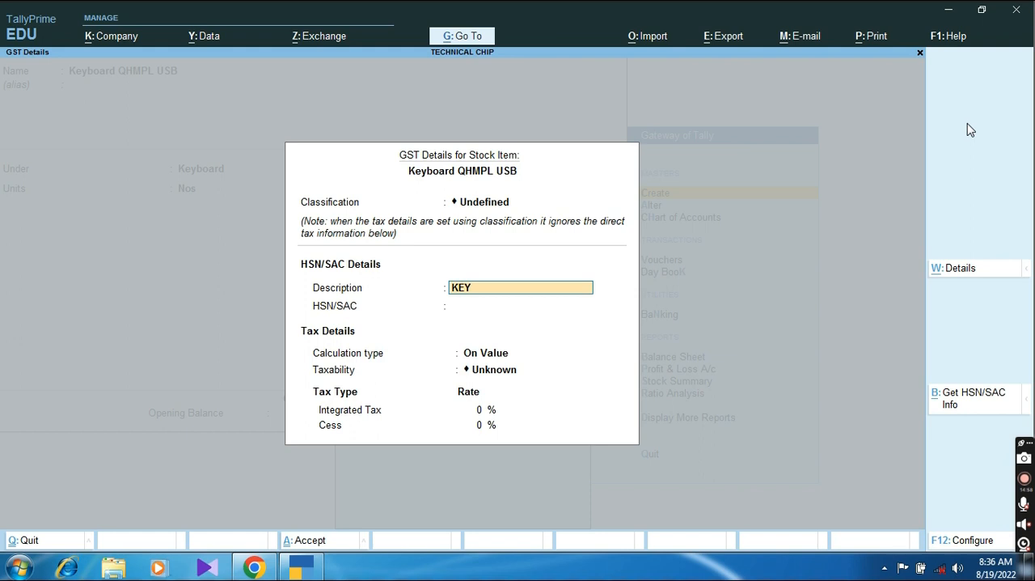
type("Y")
key("ctrl+a")
type("Computer Keyboar")
key("Return")
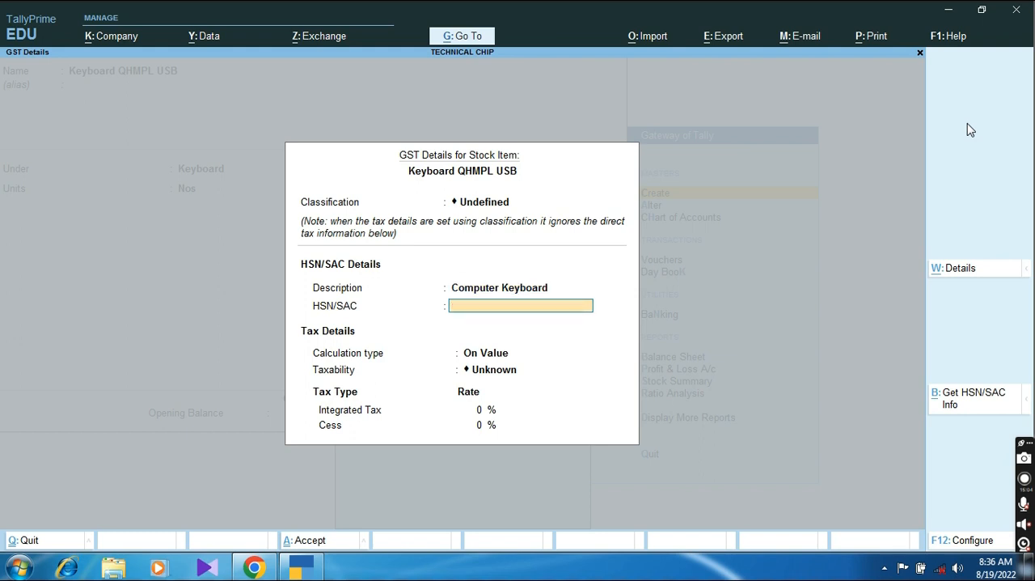
type("84716040")
key("Return")
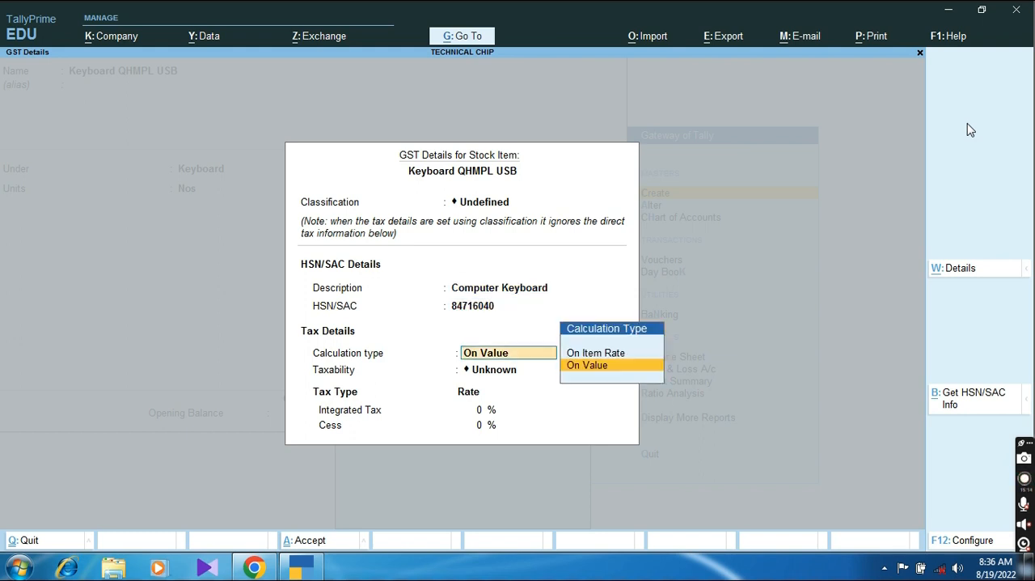
Step: Keep the calculation type On Value, make the item Taxable and set integrated tax to 18% with 0% cess
key("Return")
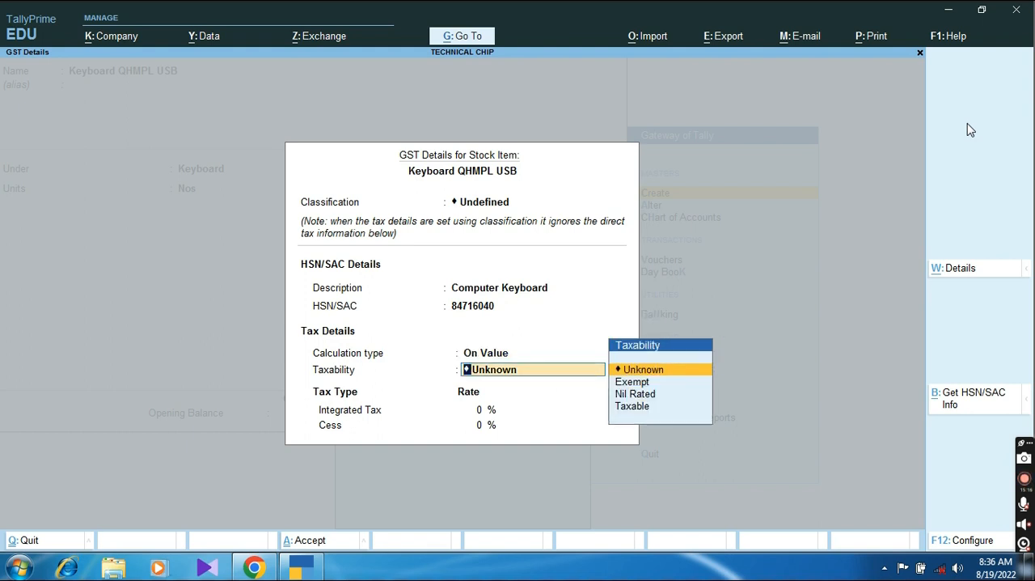
key("Down")
key("Down")
key("Down")
key("Return")
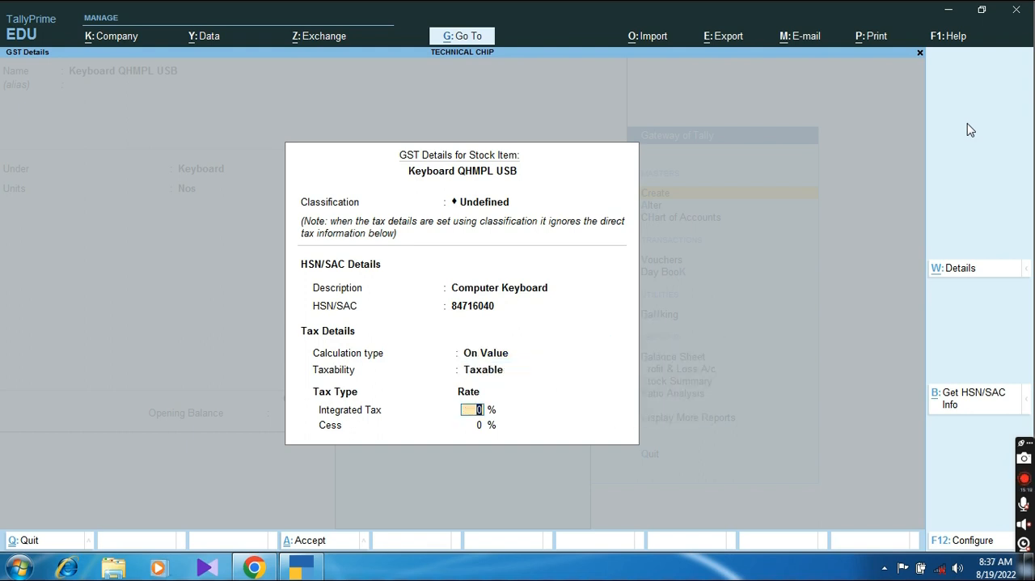
type("18")
key("Return")
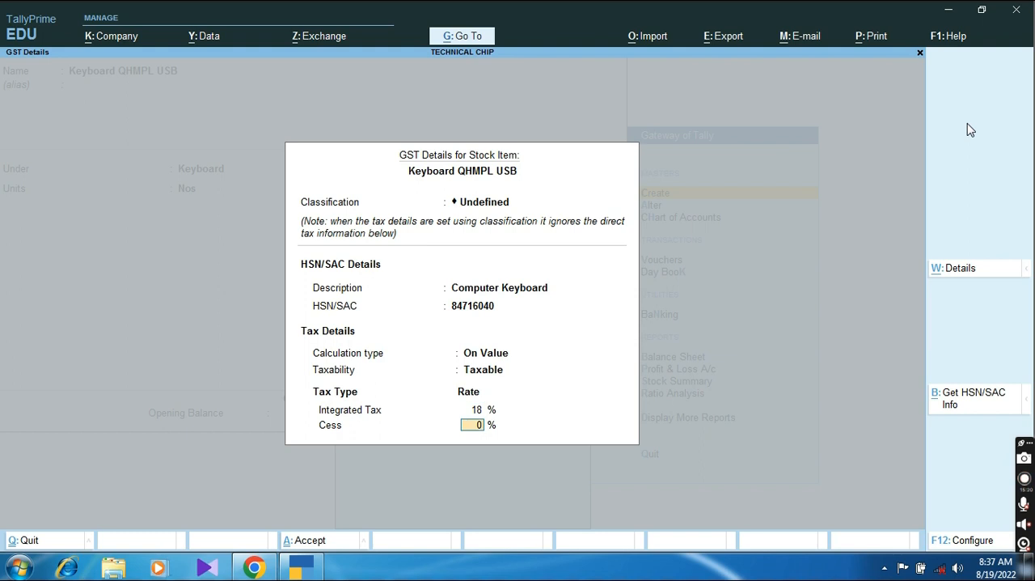
key("Return")
Step: Keep the supply type as Goods, leave the opening balance empty and save the stock item
key("Return")
key("Return")
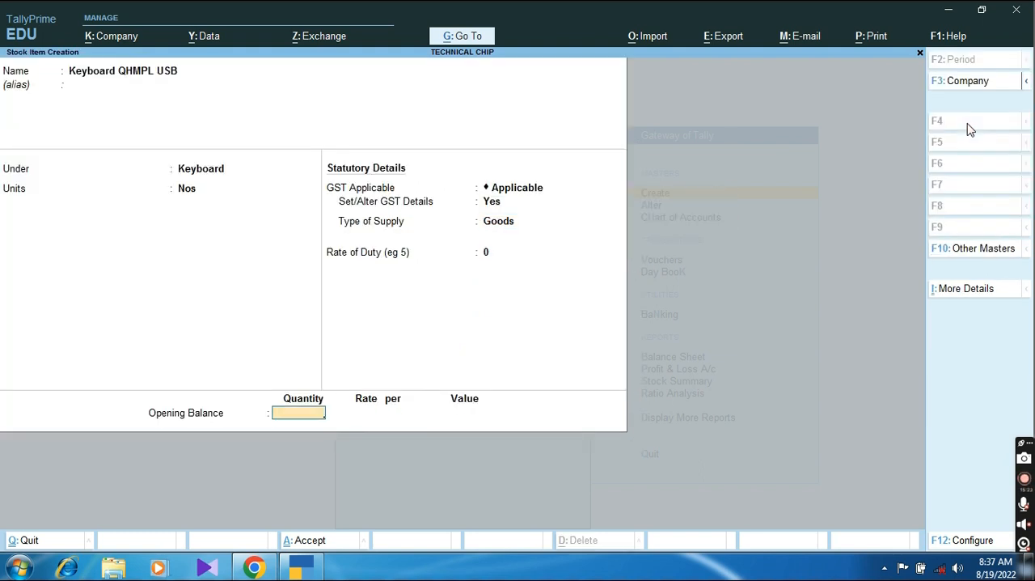
key("Return")
key("Return")
Step: Start the stock item Keyboard Zebronics under the Keyboard group with Nos as its unit
type("Ke")
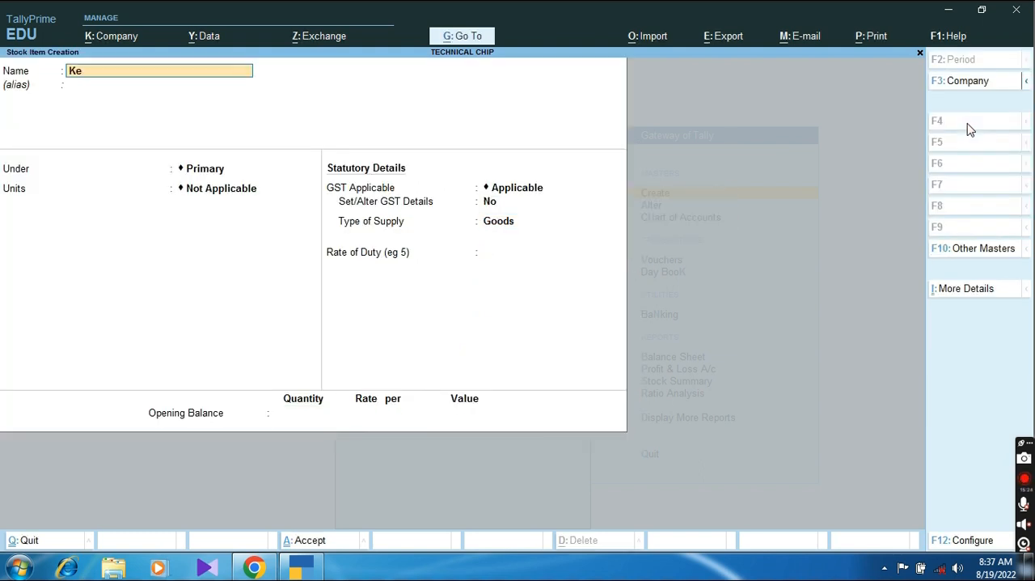
type("yboard Zebronics")
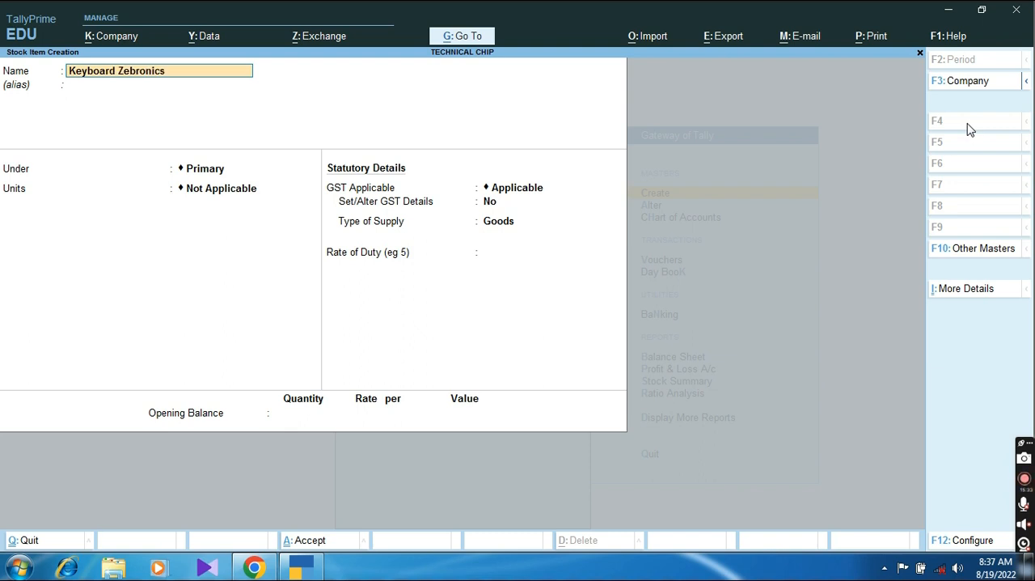
key("Return")
key("Return")
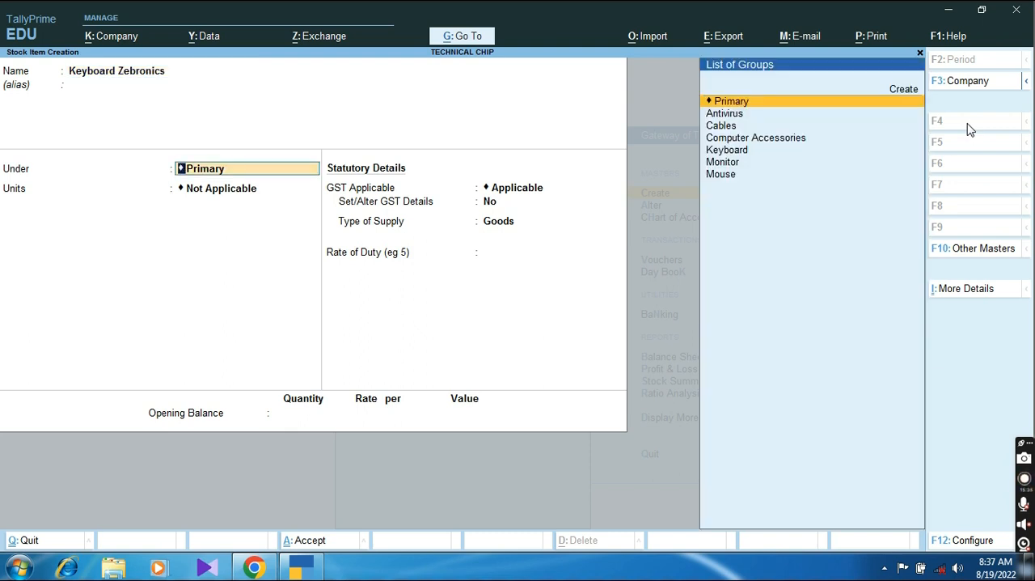
key("Down")
key("Down")
key("Down")
key("Down")
key("Return")
Step: Enable GST details for Keyboard Zebronics with description Computer Keyboard and HSN/SAC code 846023
key("Return")
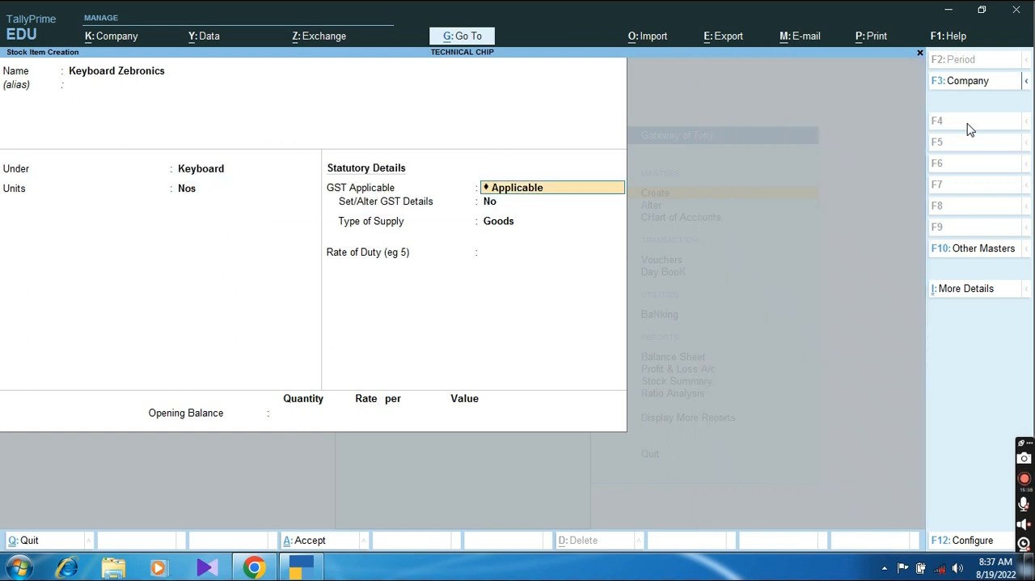
key("Return")
key("y")
type("Computer Keyboard")
key("Return")
type("846023")
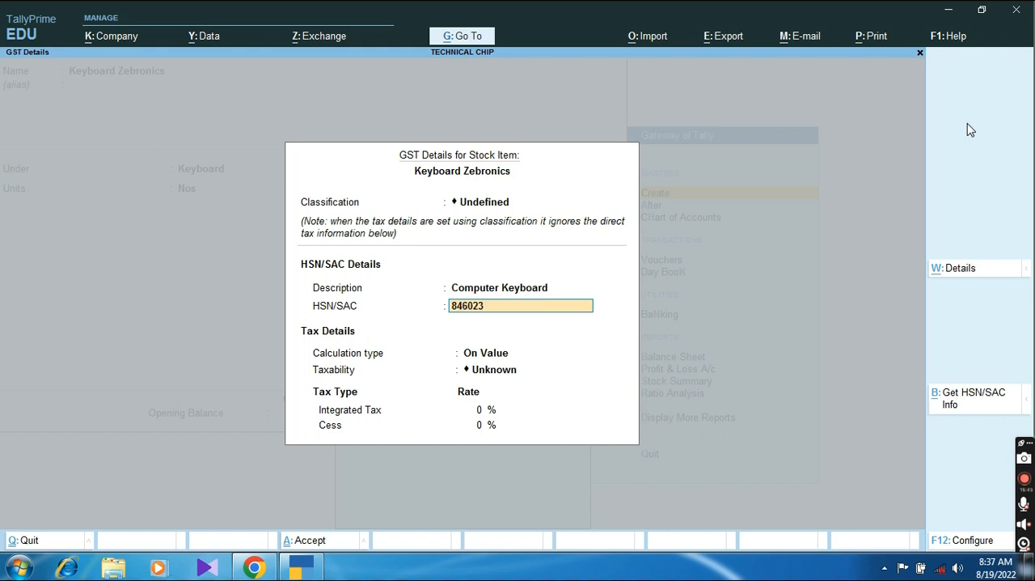
Step: Make Keyboard Zebronics Taxable at 18% integrated tax and save it without an opening balance
key("Return")
key("Down")
key("Down")
key("Down")
key("Return")
type("18")
key("Return")
key("Return")
key("Return")
key("Return")
key("Return")
Step: Start the stock item Mouse QHMPL under the Mouse group with Nos as its unit
key("Return")
type("Mouse ")
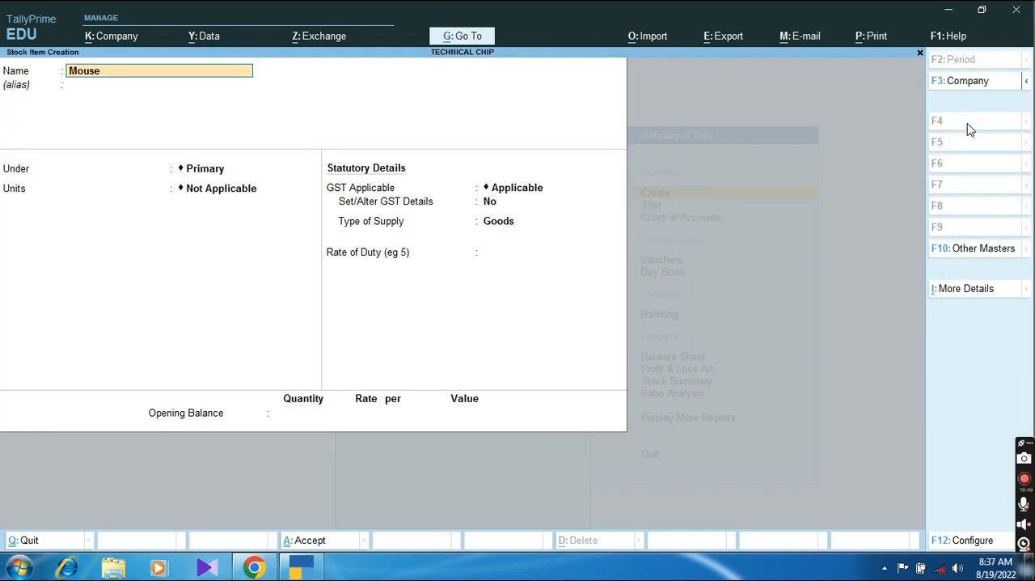
type("QHMI")
key("BackSpace")
key("Return")
key("Return")
key("Down")
key("Down")
key("Down")
key("Down")
key("Down")
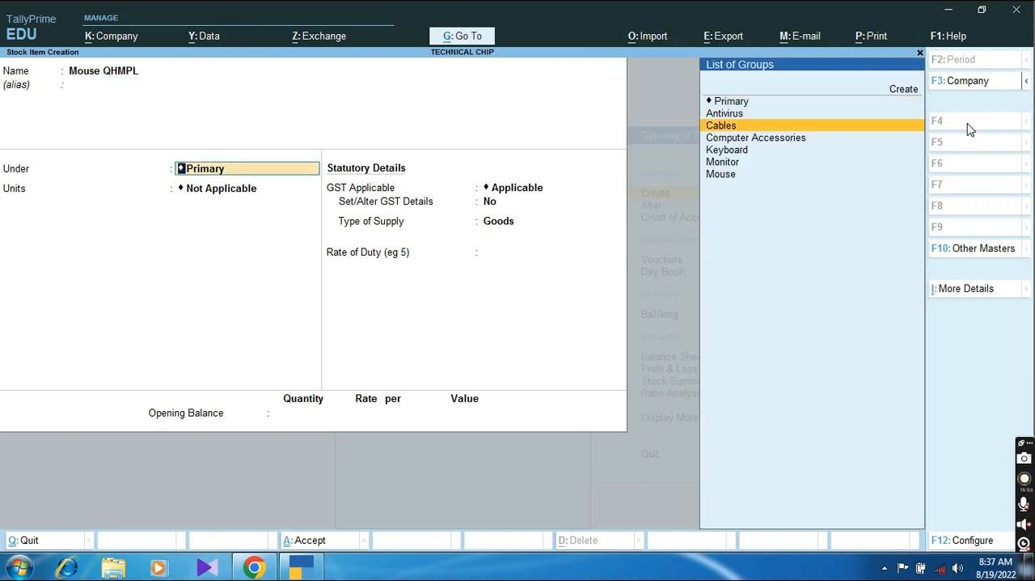
key("Down")
key("Return")
key("Down")
key("Return")
Step: Enable GST details for Mouse QHMPL with description Mouse and HSN/SAC code 234324
key("Return")
key("y")
key("Return")
type("Mouse")
key("Return")
type("234324")
key("Return")
key("Return")
Step: Keep the mouse's calculation type On Value, make it Taxable and set integrated tax to 18% with 0% cess
key("Down")
key("Down")
key("Down")
key("Right")
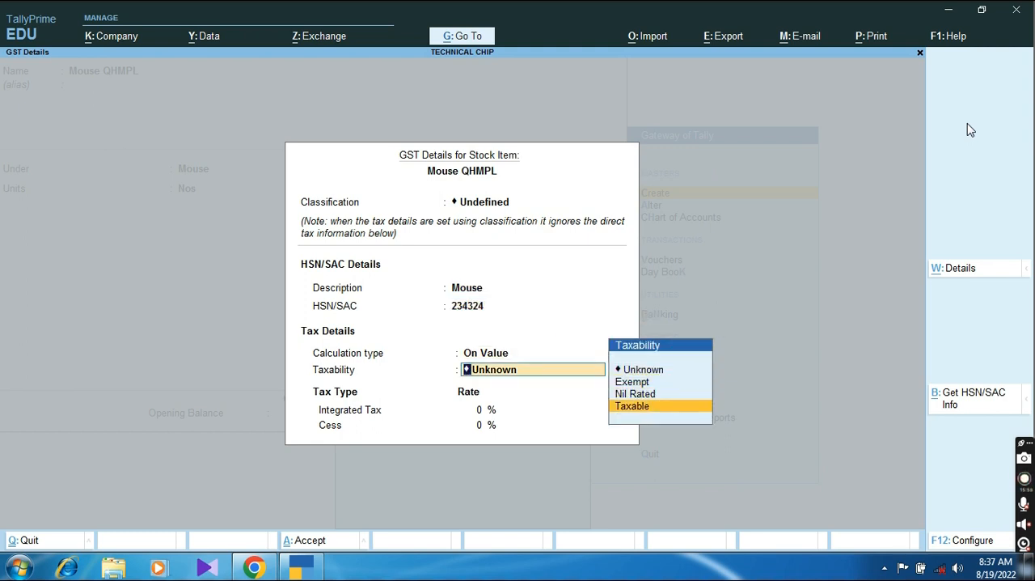
key("Return")
key("BackSpace")
key("Down")
key("Down")
key("Down")
key("Return")
type("18")
key("Return")
key("Return")
key("Return")
key("Return")
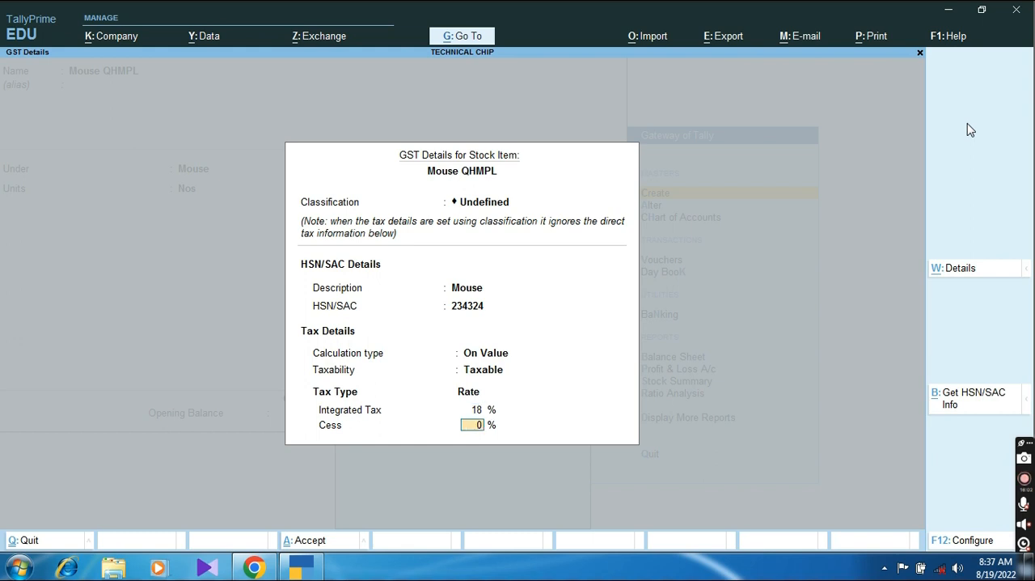
Step: Save the mouse item and start another stock item named NPAV
type("yNA")
key("BackSpace")
type("PAV")
key("Return")
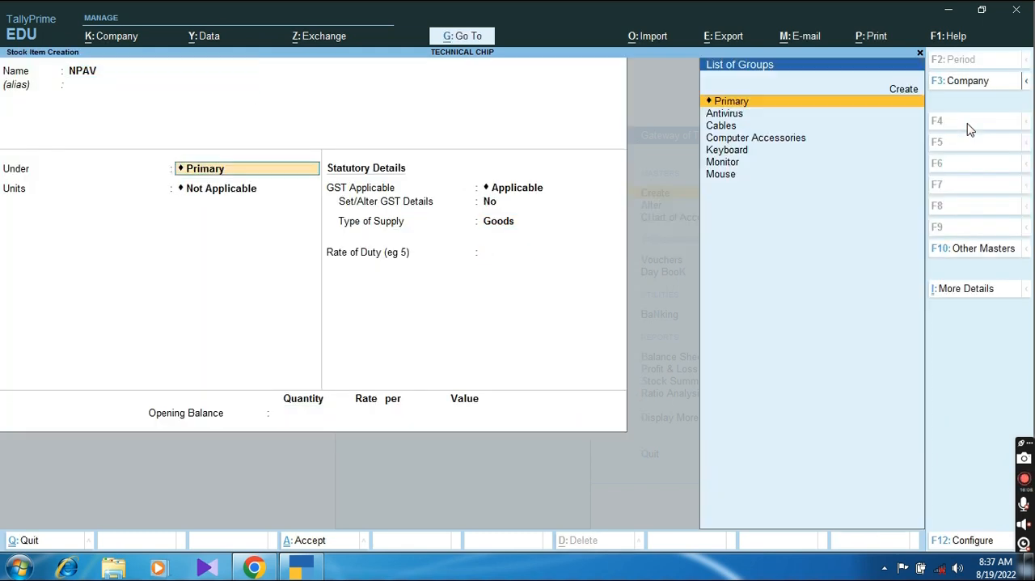
Step: Place NPAV under the Antivirus group with Nos as its unit and enable its GST details
key("Down")
key("Down")
key("Down")
key("Down")
key("Up")
key("Up")
key("Up")
key("Return")
key("Down")
key("Return")
Step: Enter Antivirus as the HSN/SAC description and 8i79324 as the HSN/SAC code for NPAV
key("Return")
key("y")
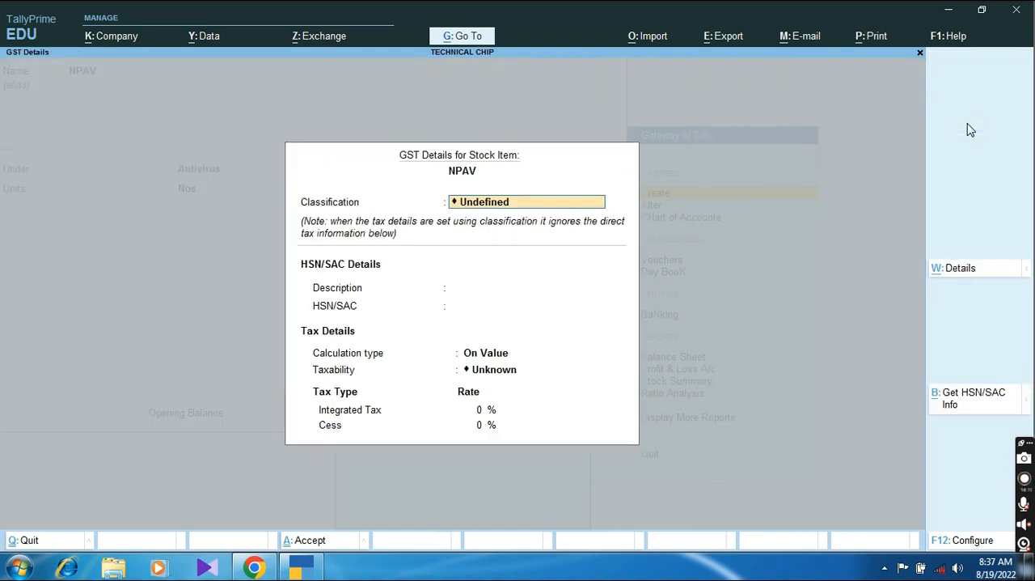
key("Return")
type("Antivirus")
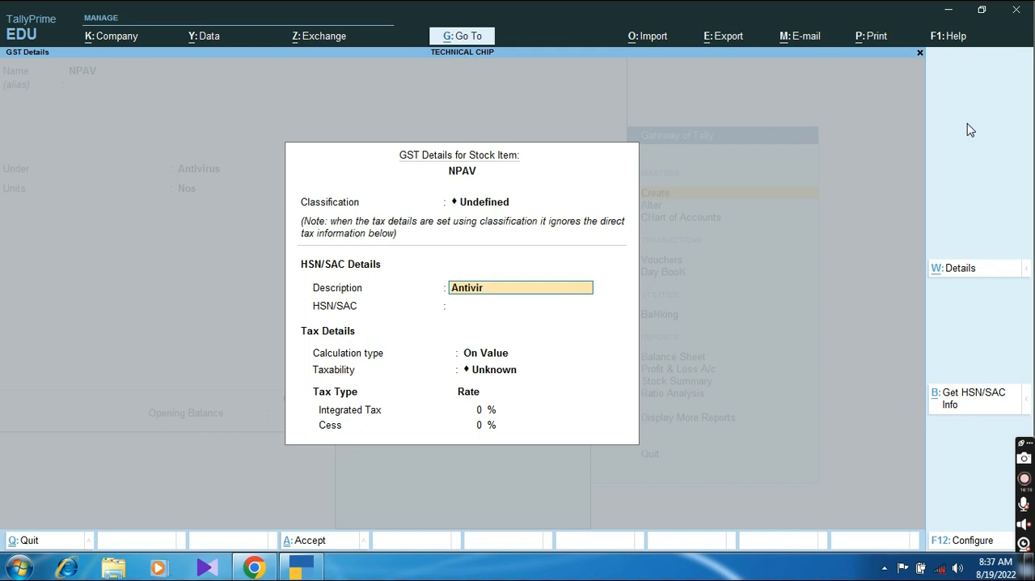
key("Return")
key("Return")
key("BackSpace")
type("8i79324")
key("Return")
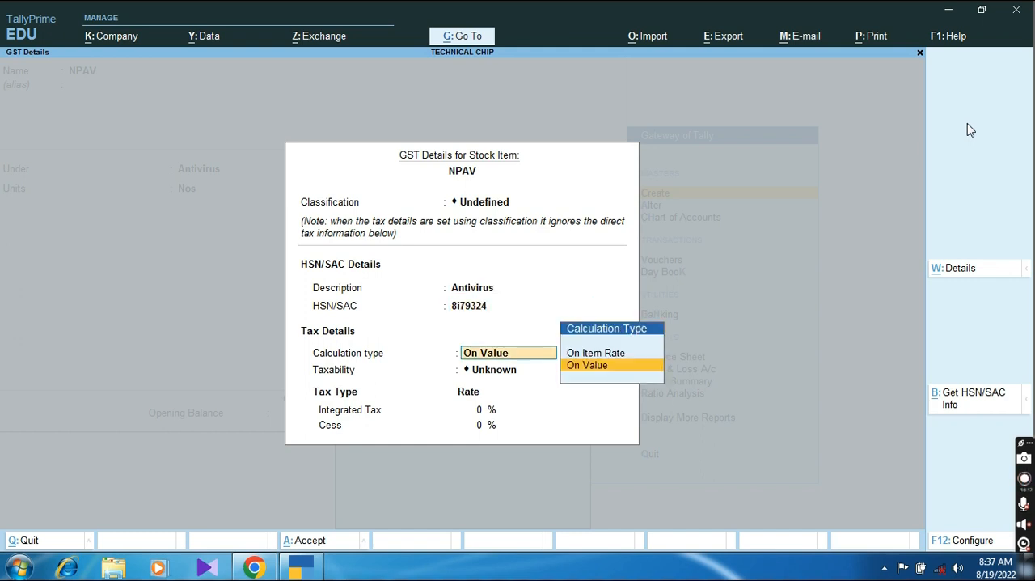
Step: Go back through NPAV's HSN/SAC details, setting the description to Antivirus and the code to 234324
key("BackSpace")
key("BackSpace")
type("23432")
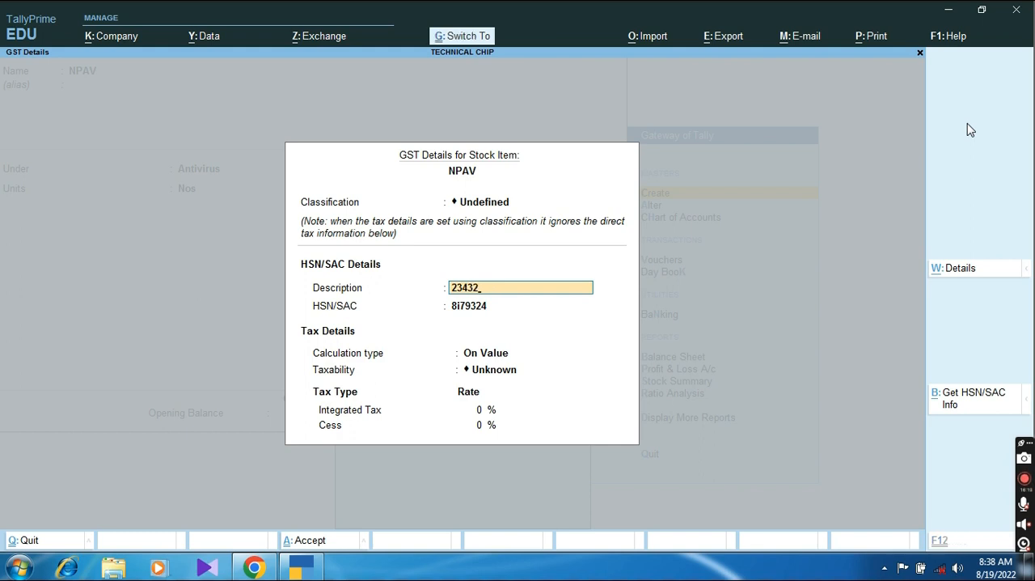
key("BackSpace")
key("BackSpace")
key("BackSpace")
key("BackSpace")
type("an")
key("BackSpace")
key("BackSpace")
key("BackSpace")
type("Antivirus")
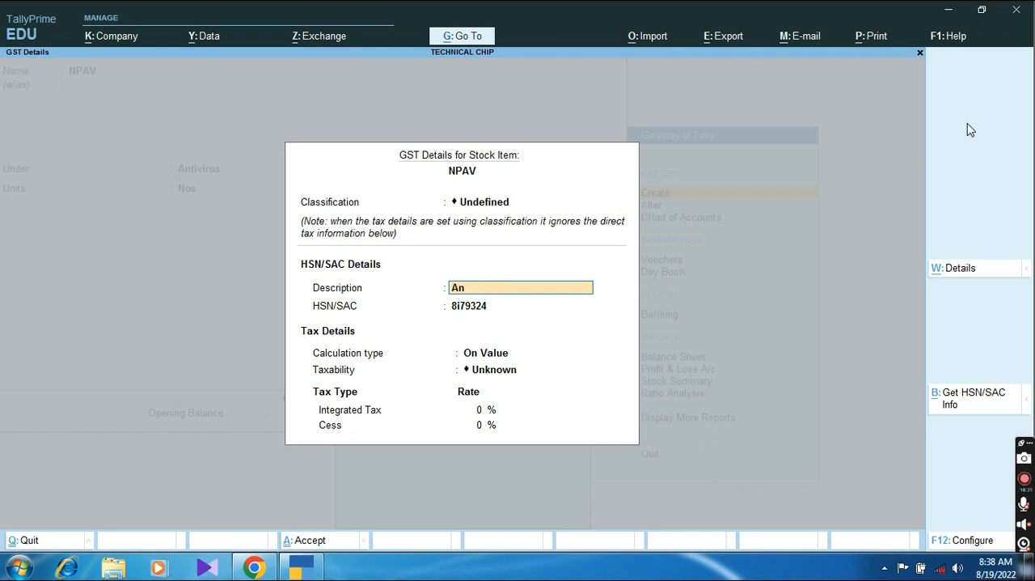
key("Return")
type("234324")
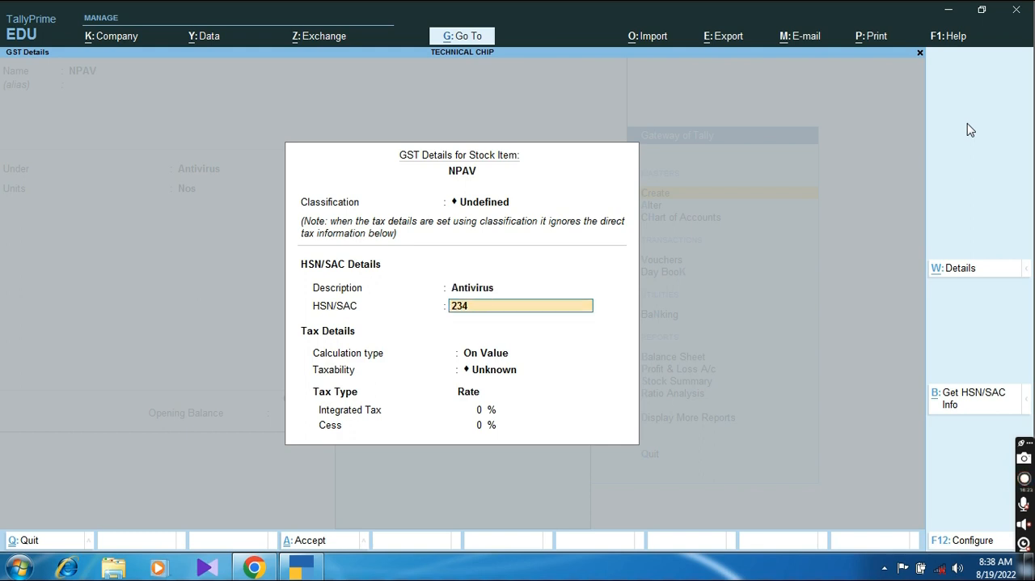
Step: Set NPAV's taxability with an 18% integrated tax rate, and save the stock item
key("Return")
key("Return")
key("Down")
key("Down")
key("Down")
key("Return")
type("18")
key("Return")
key("Return")
key("Return")
key("Return")
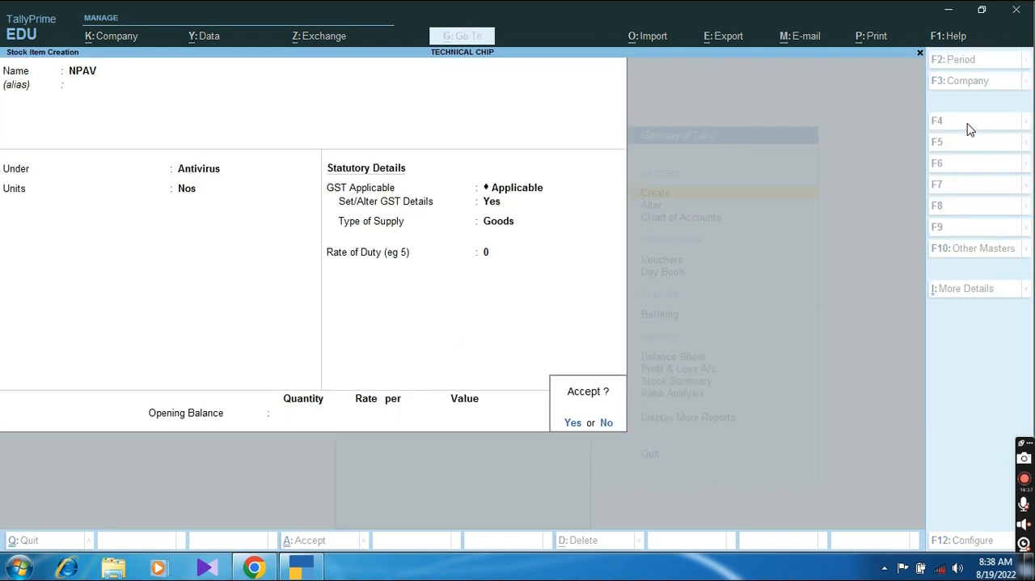
key("Return")
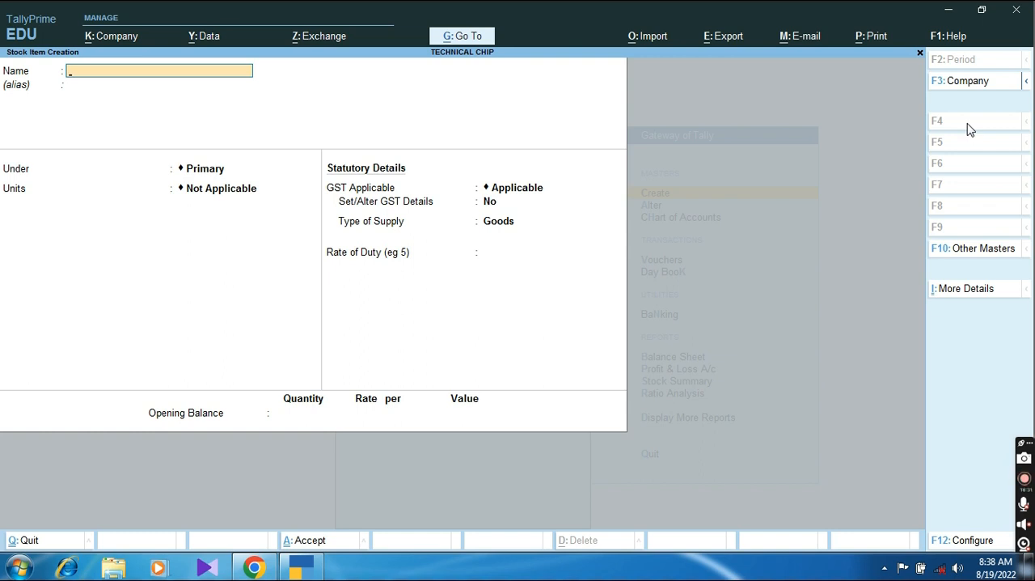
Step: Leave stock item creation and start a new ledger named Input CGST
key("Escape")
key("Escape")
key("Return")
key("Down")
key("Return")
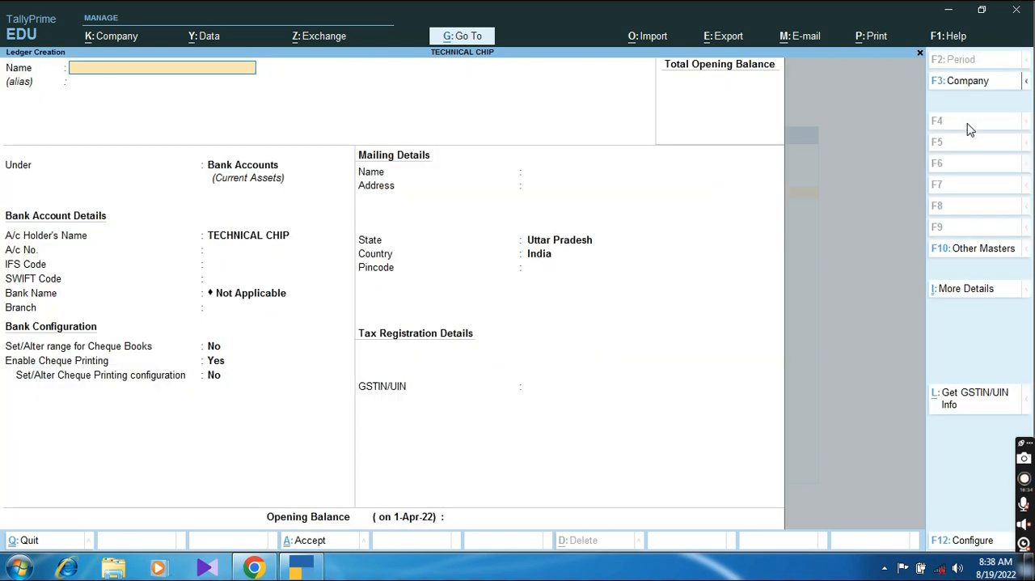
type("Input CGST")
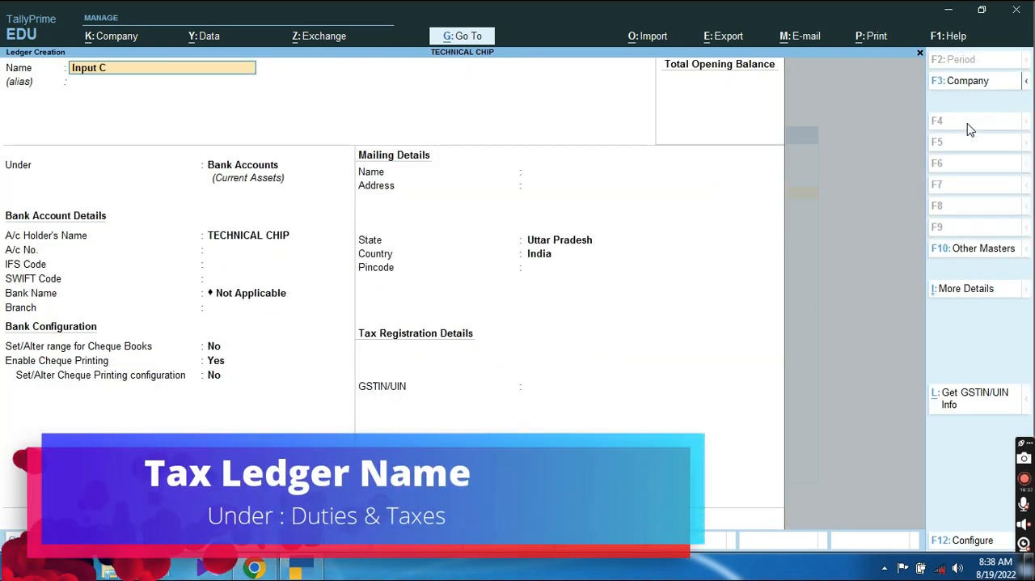
Step: Place Input CGST under Duties & Taxes with GST as the duty type and Central Tax as the tax type
key("Return")
key("Return")
type("Du")
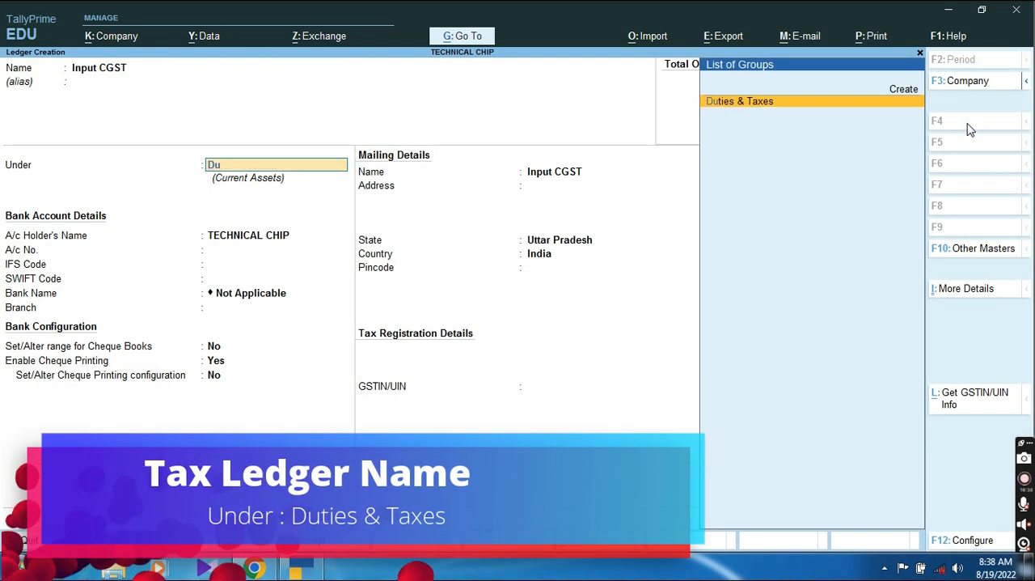
key("Return")
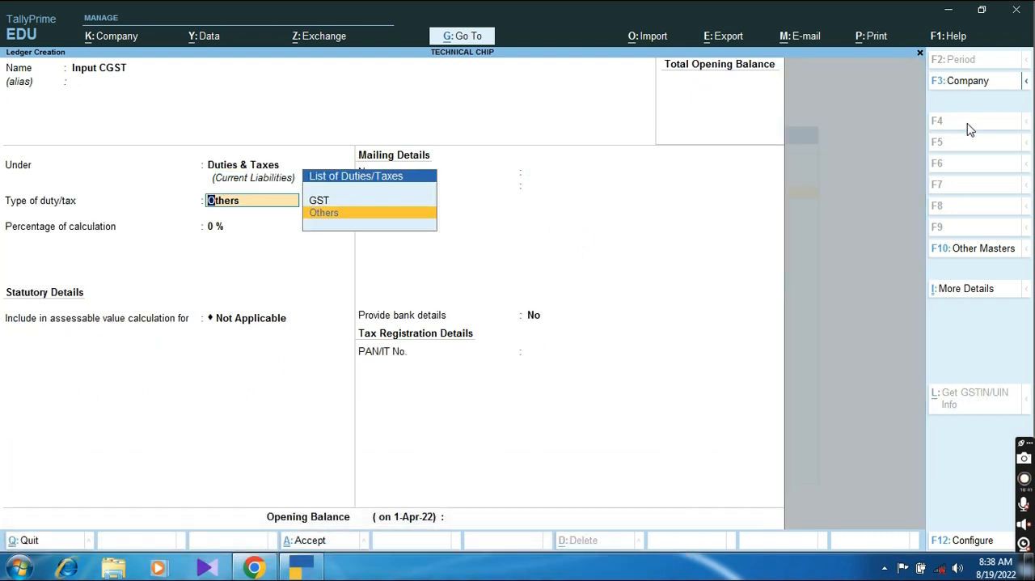
key("Up")
key("Return")
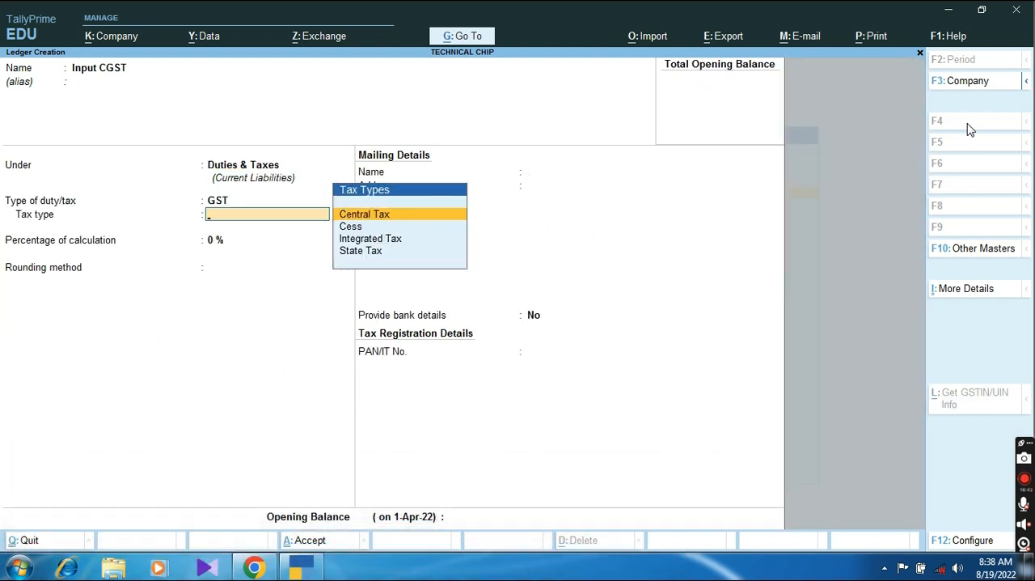
key("Return")
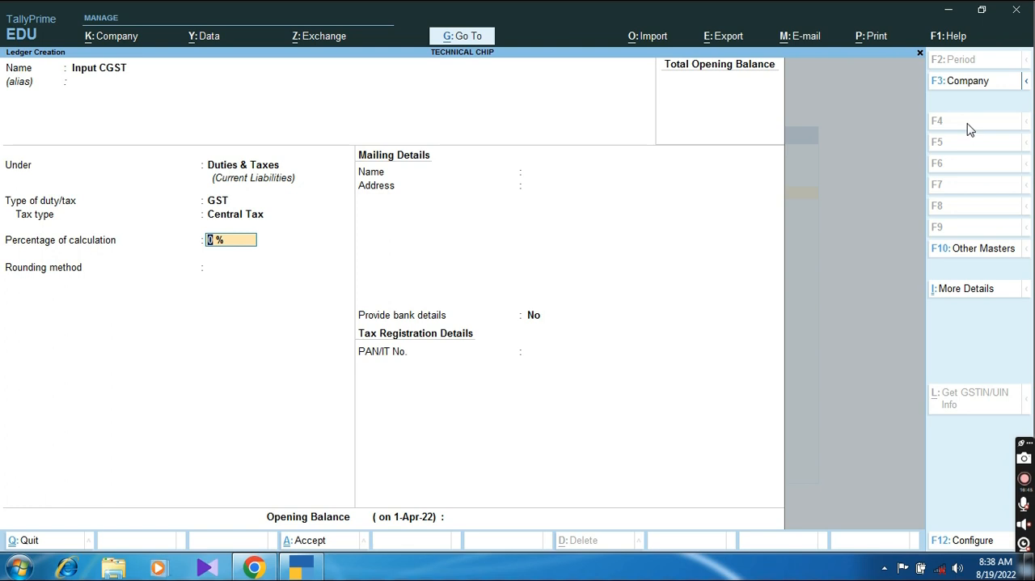
Step: Keep the calculation percentage at 0%, set the rounding method to Not Applicable, and save the Input CGST ledger
key("Return")
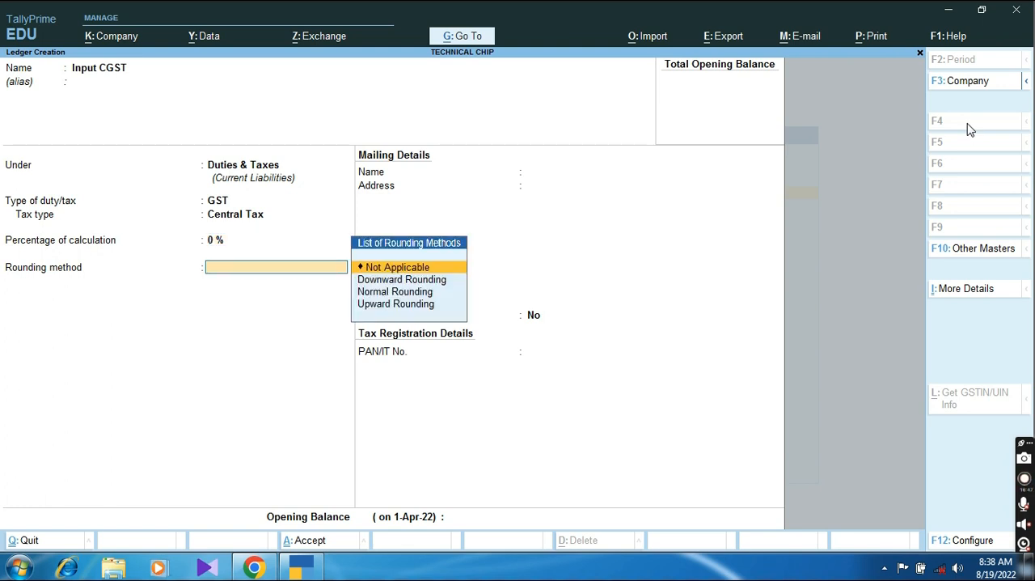
key("Return")
key("Return")
key("Return")
Step: Start a ledger named Input SGST under Duties & Taxes and set its type of duty/tax to GST
type("Input SGST")
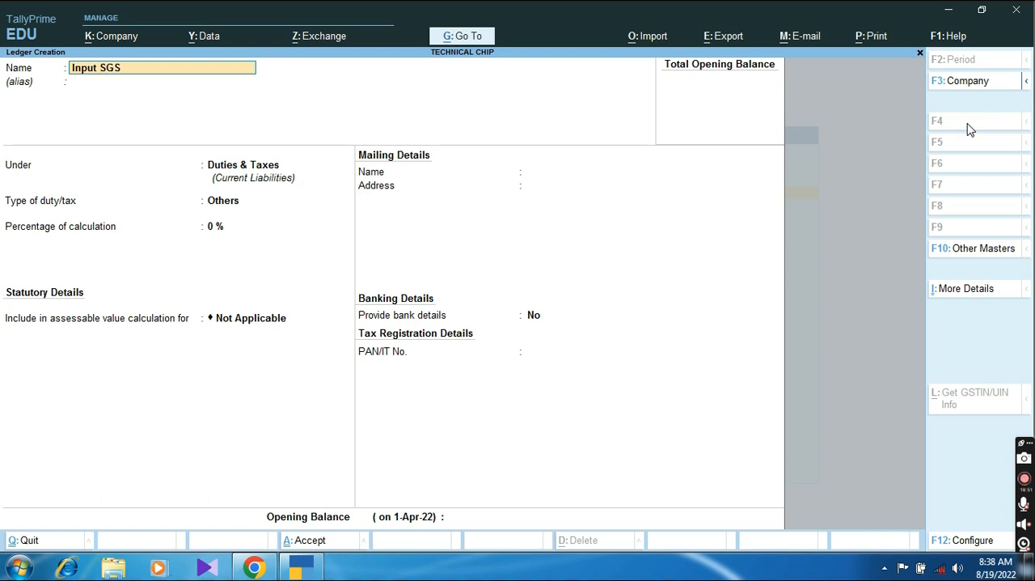
key("Return")
key("Return")
key("Return")
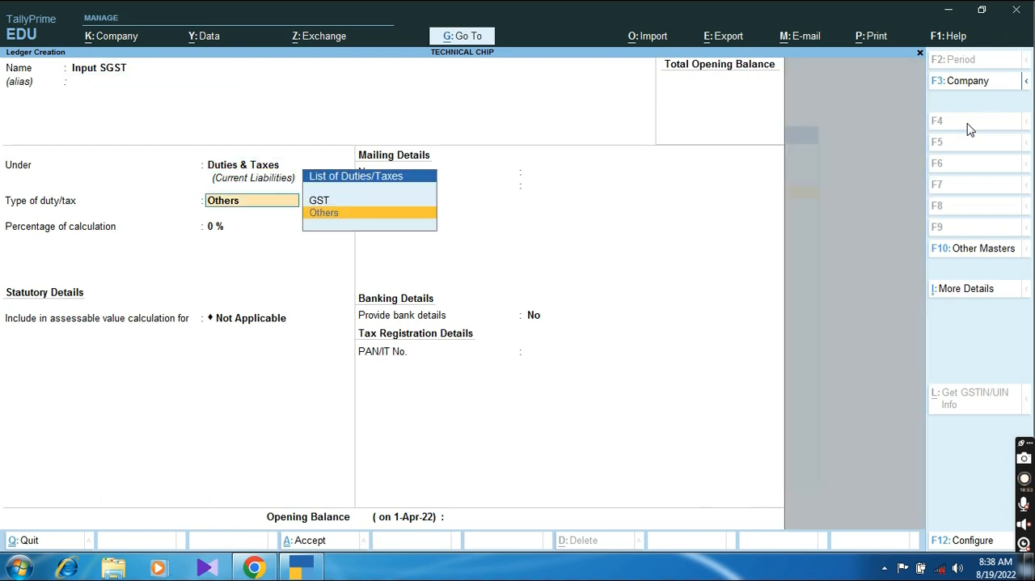
key("Up")
key("Return")
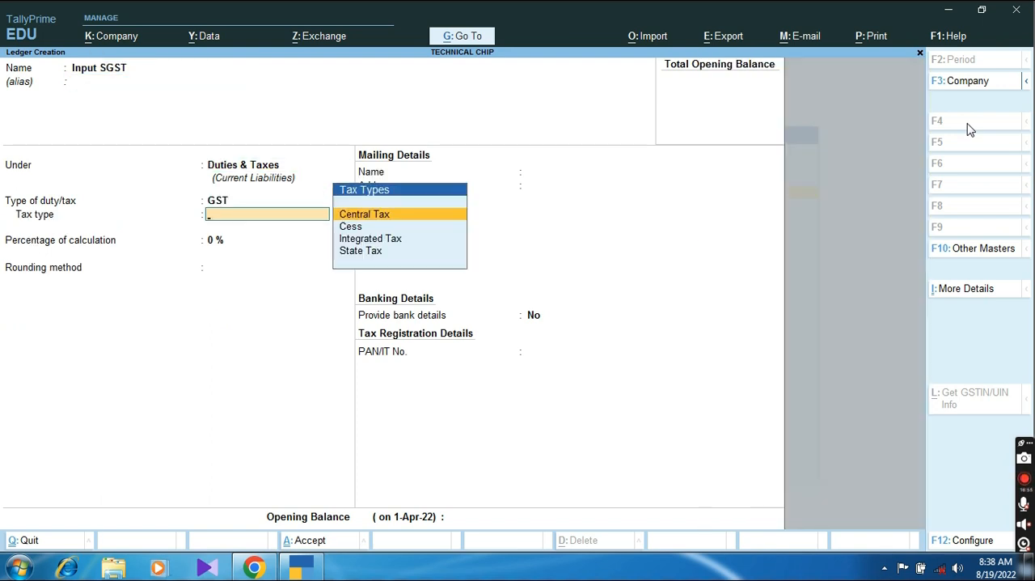
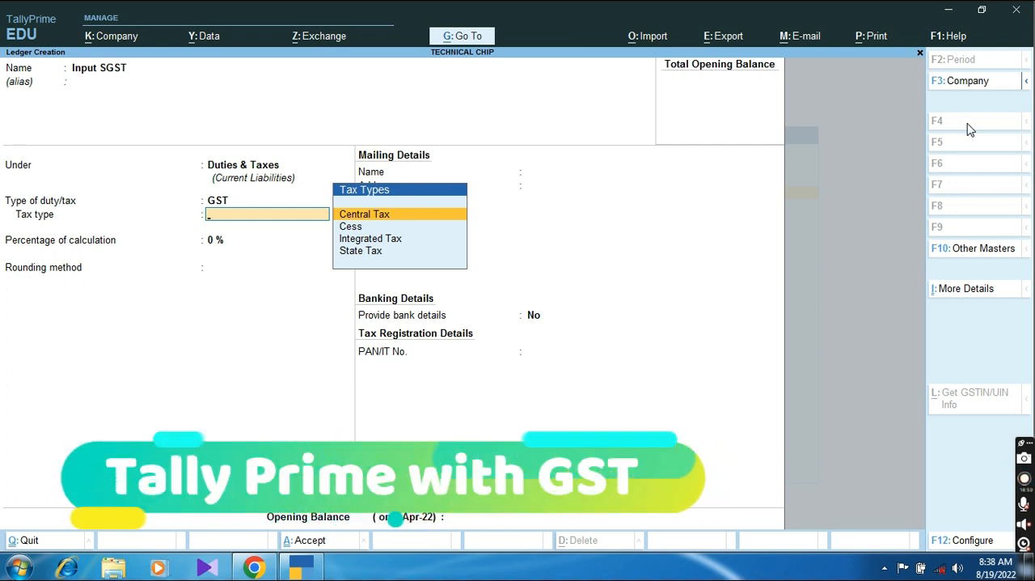
Step: Set the tax type of Input SGST to State Tax, keep 0% and rounding Not Applicable, and save the ledger
key("Down")
key("Down")
key("Down")
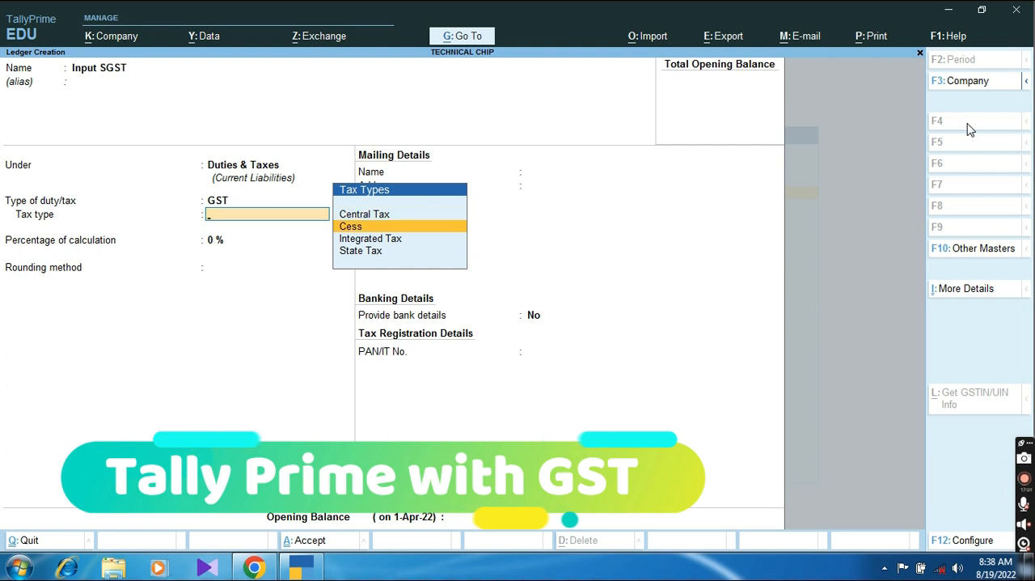
key("Return")
key("Return")
Step: Start a new ledger named Input IGST and keep it under Duties & Taxes
key("Return")
key("Return")
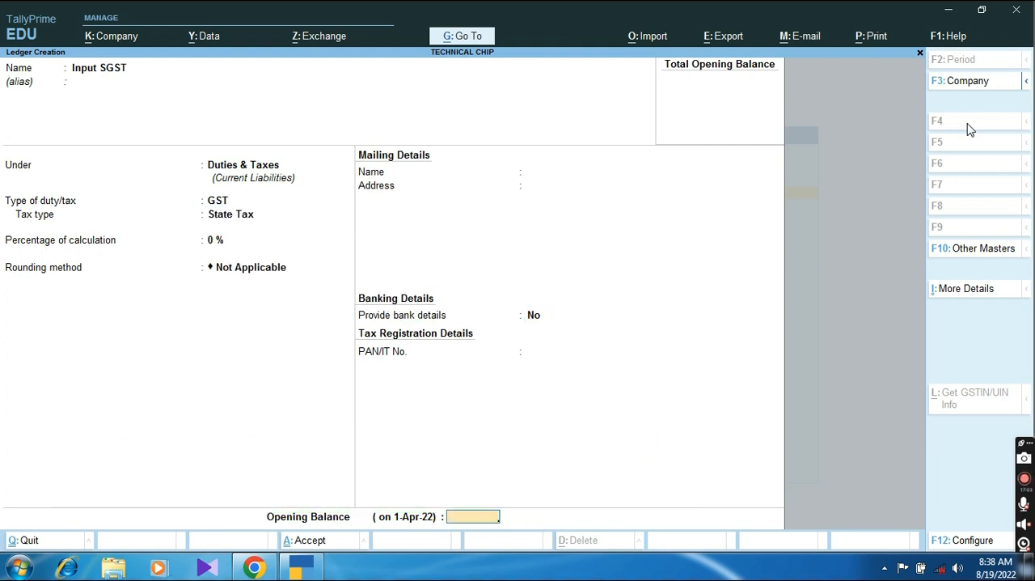
key("Return")
key("Return")
type("Inp[Ut")
key("BackSpace")
key("BackSpace")
key("BackSpace")
type("ut IGST")
key("Return")
key("Return")
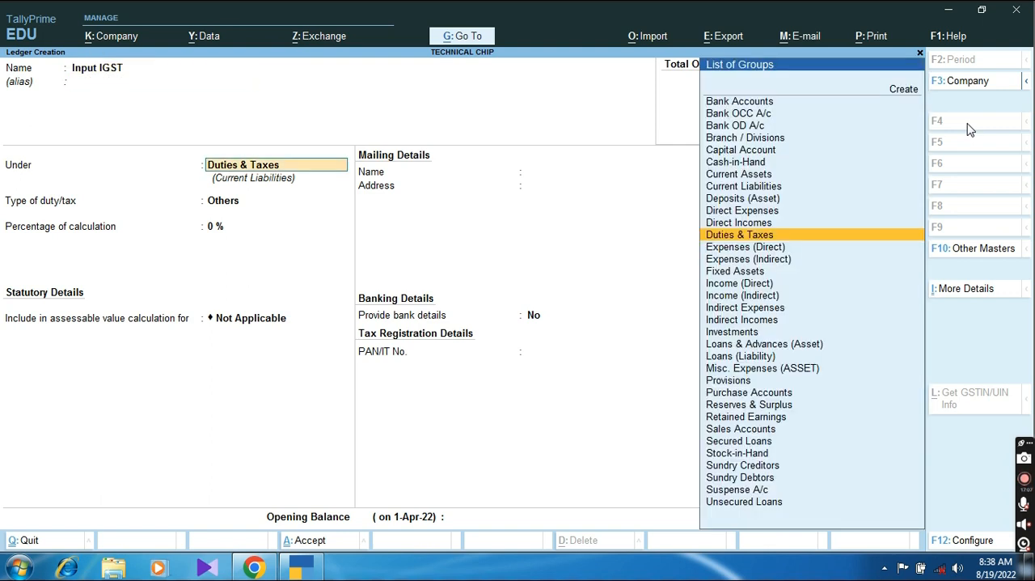
Step: Set Input IGST's duty type to GST and tax type to Integrated Tax, keeping 0% and no rounding, and save it
key("Return")
key("Up")
key("Return")
key("Down")
key("Down")
key("Return")
key("Return")
key("Return")
key("Return")
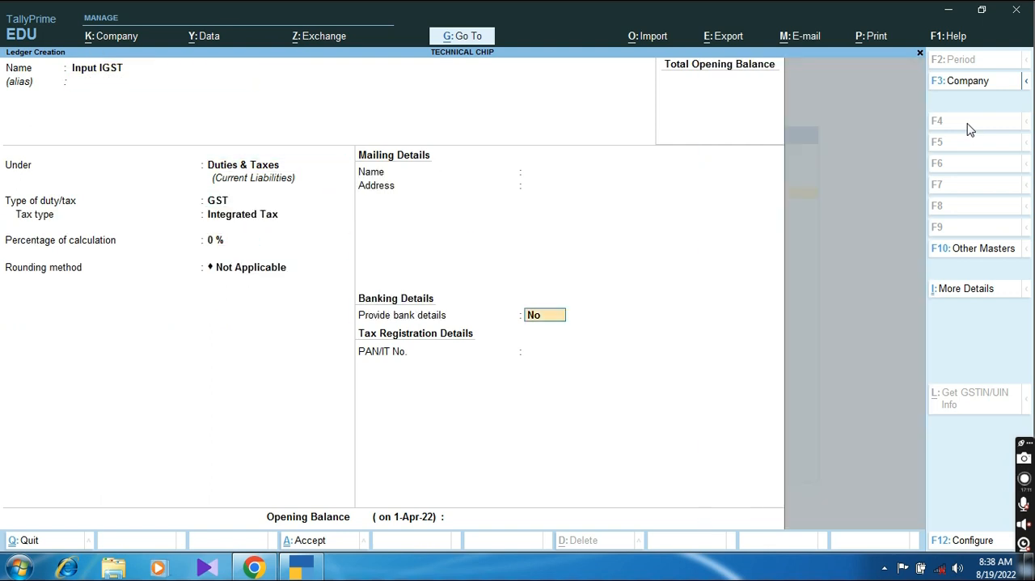
Step: Start a ledger named Output CGST under Duties & Taxes and set its type of duty/tax to GST
type("Outp")
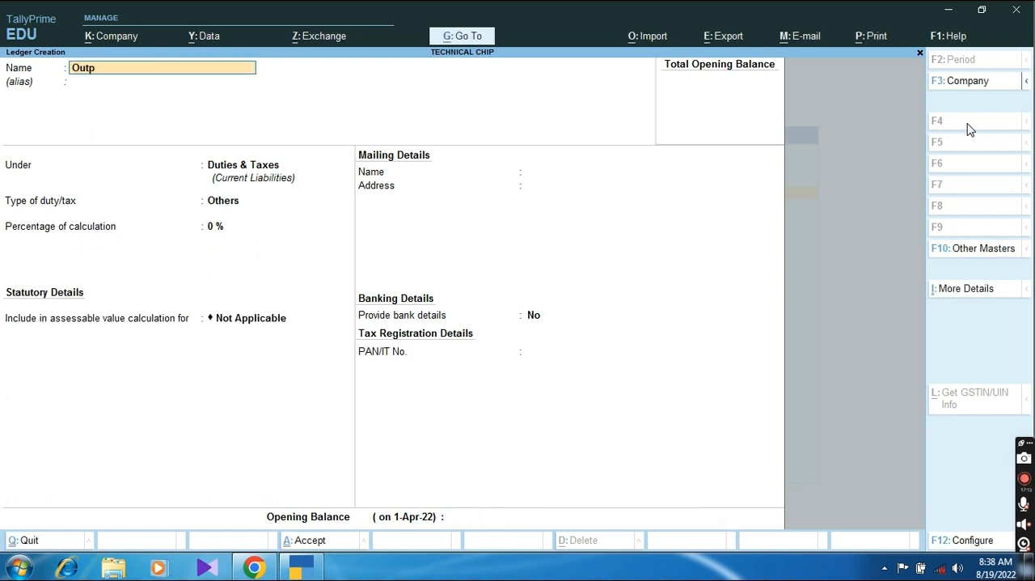
type("ut CGST")
key("Return")
key("Return")
key("Up")
Step: Choose Central Tax as Output CGST's tax type, keep 0% and rounding Not Applicable, and save the ledger
key("Return")
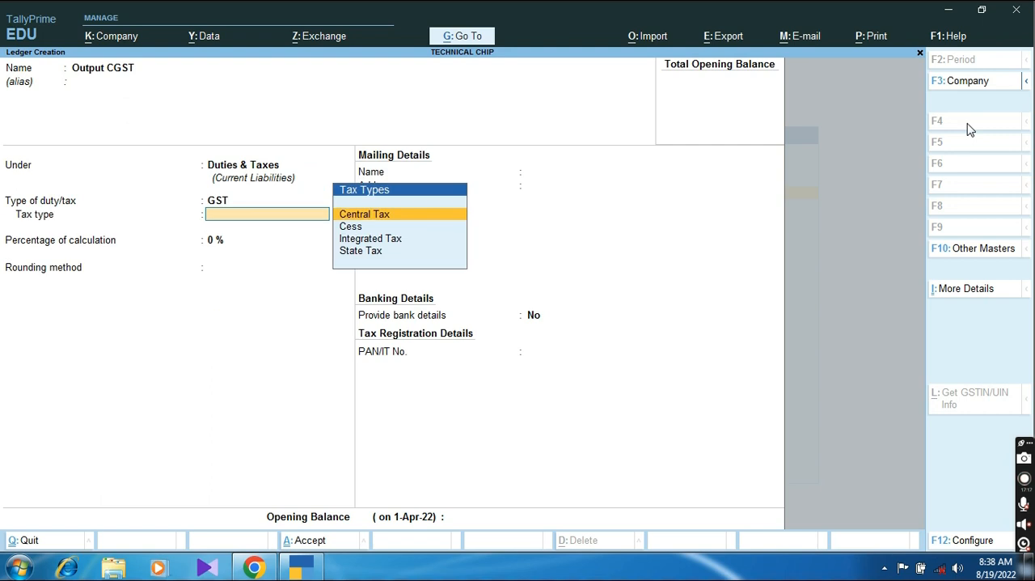
key("Down")
key("Up")
key("Return")
key("Return")
key("Return")
key("Return")
key("Return")
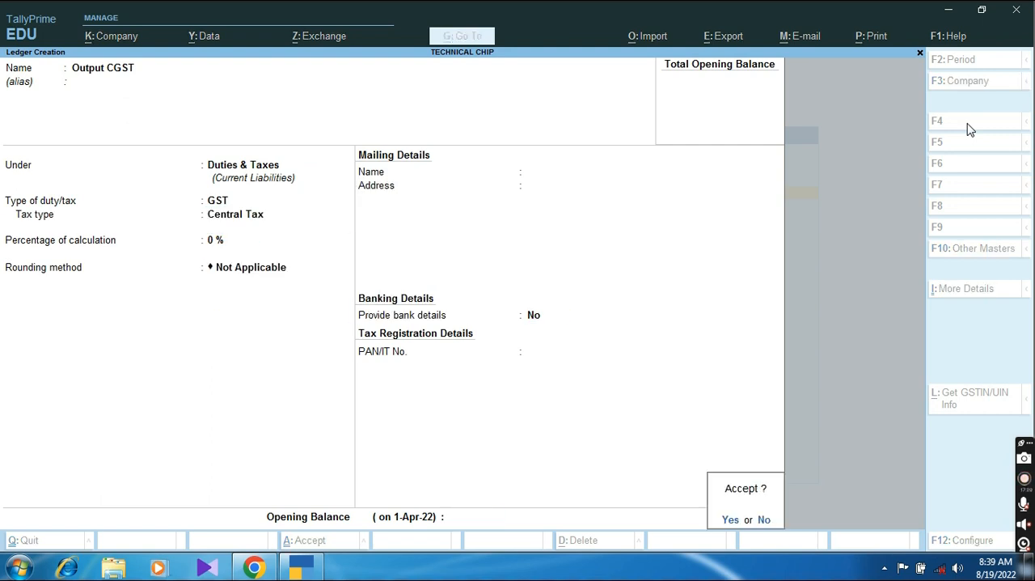
key("Return")
Step: Start a ledger named Output SGST under Duties & Taxes with GST as the type of duty/tax
type("Ouptut")
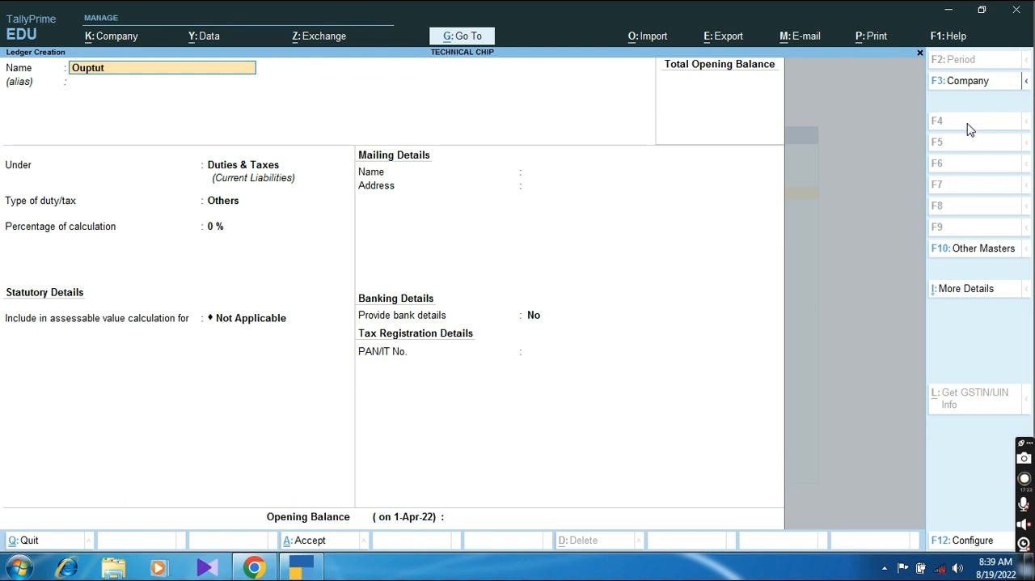
key("BackSpace")
key("BackSpace")
key("BackSpace")
type("put SGST")
key("Return")
key("Return")
key("Return")
key("Up")
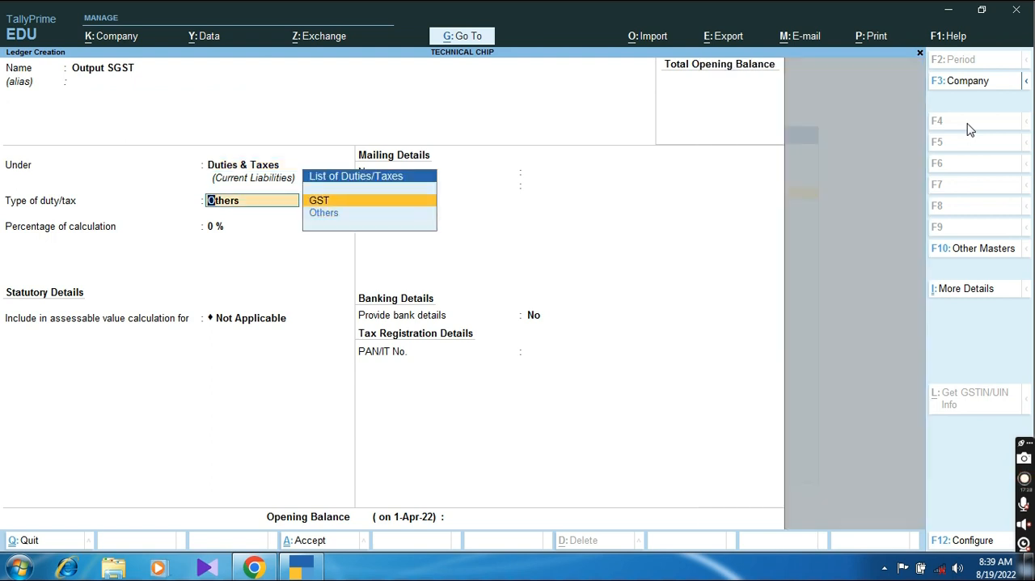
key("Return")
Step: Choose State Tax as Output SGST's tax type, keep 0% and rounding Not Applicable, and save the ledger
key("Down")
key("Down")
key("Down")
key("Return")
key("Return")
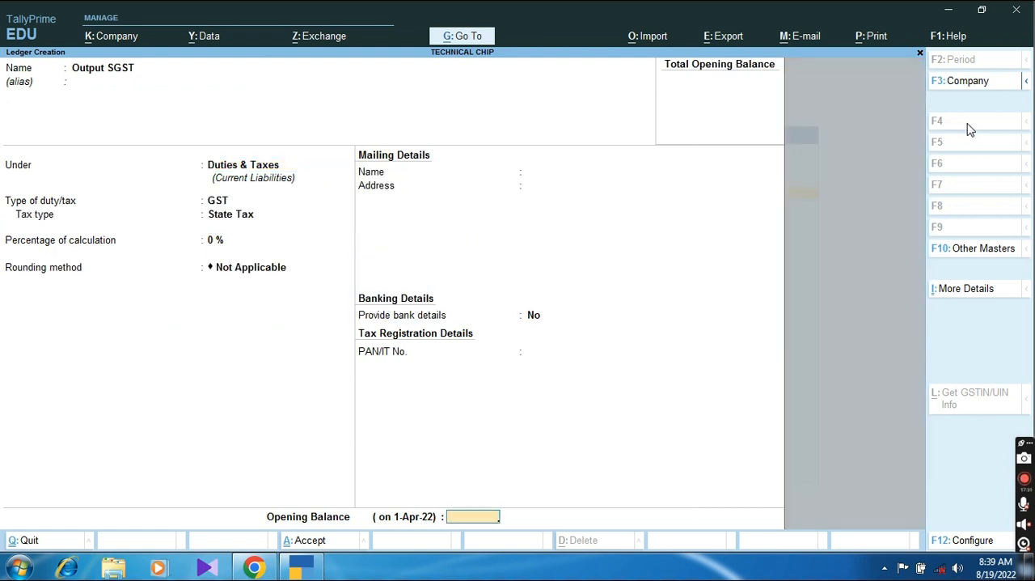
key("Return")
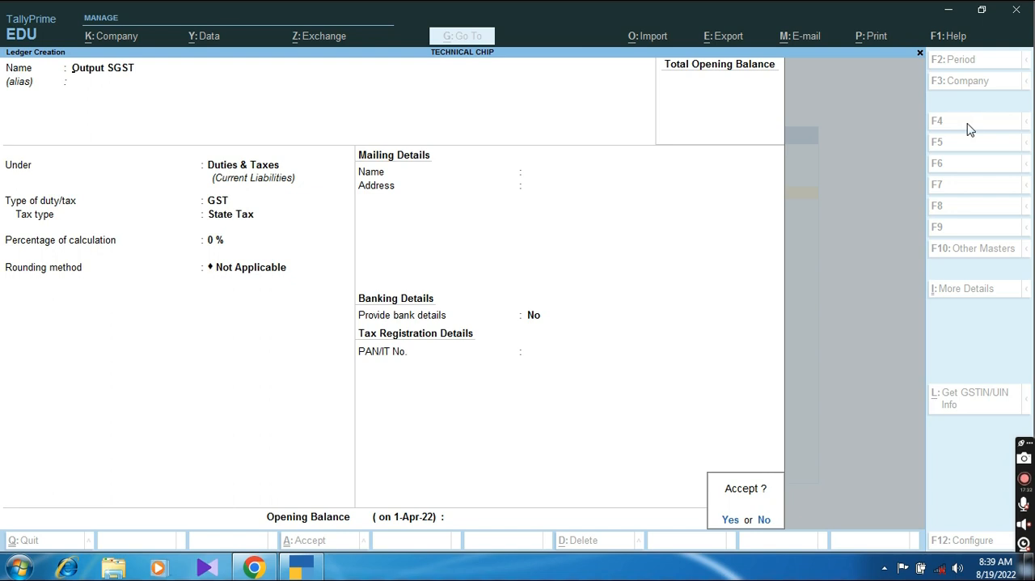
key("Return")
Step: Start a ledger named Output IGST under Duties & Taxes and set its type of duty/tax to GST
type("Output")
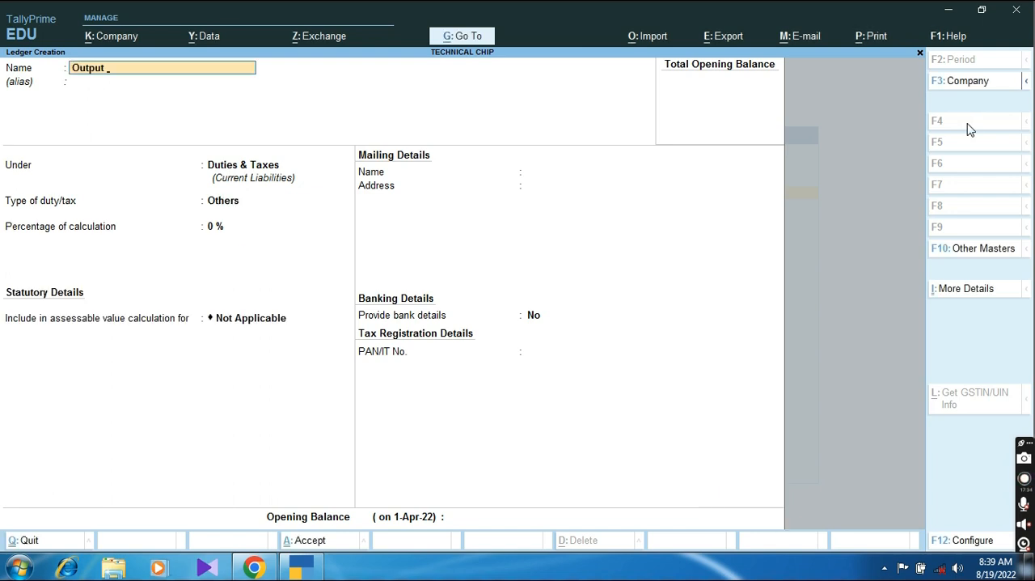
type("IGST")
key("Return")
type("Du")
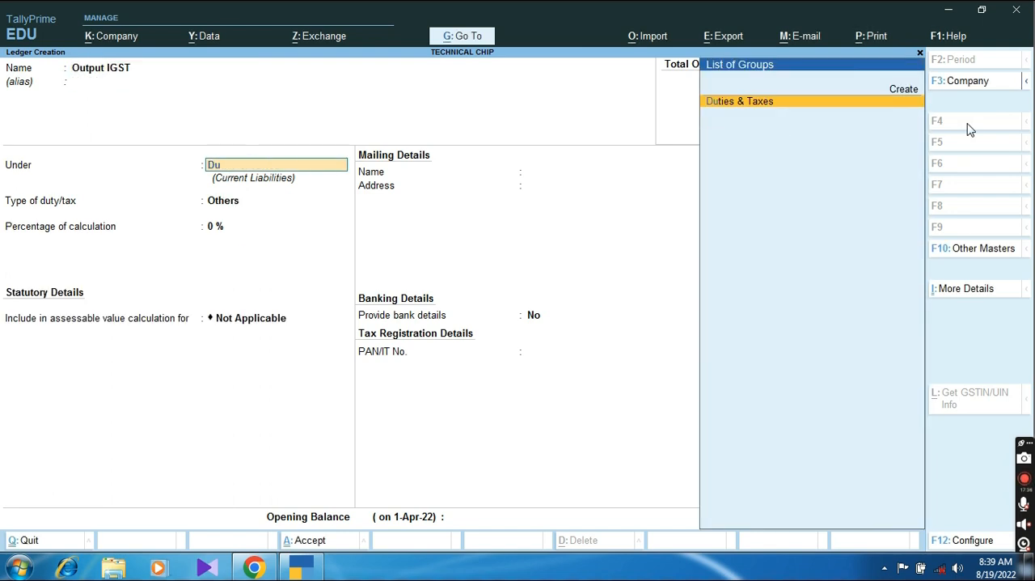
key("Return")
key("Return")
key("BackSpace")
key("Up")
Step: Choose Integrated Tax as Output IGST's tax type, keep the percentage at 0%, and save the ledger
key("Return")
key("Down")
key("Down")
key("Return")
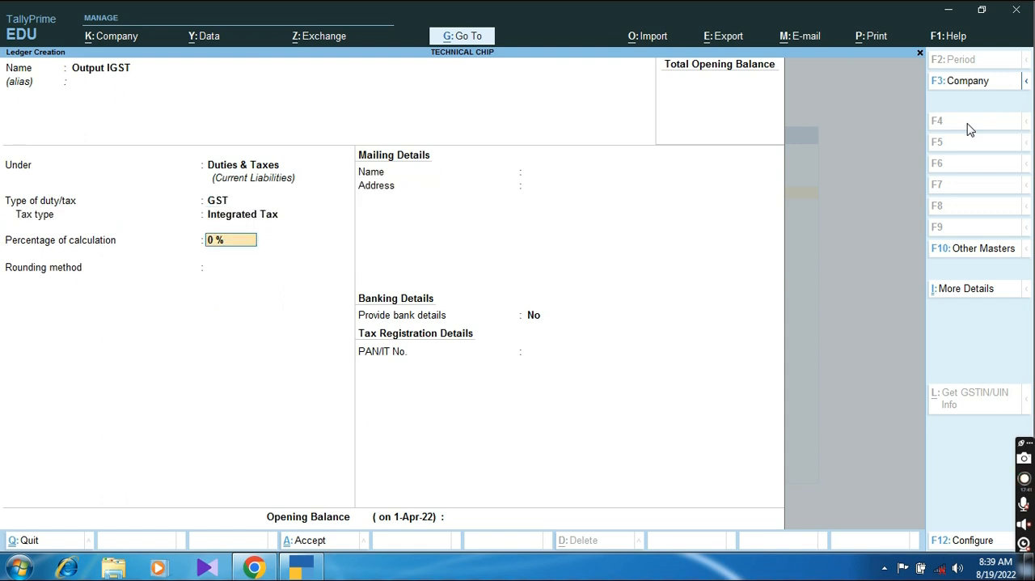
key("Return")
key("Return")
key("Return")
key("Return")
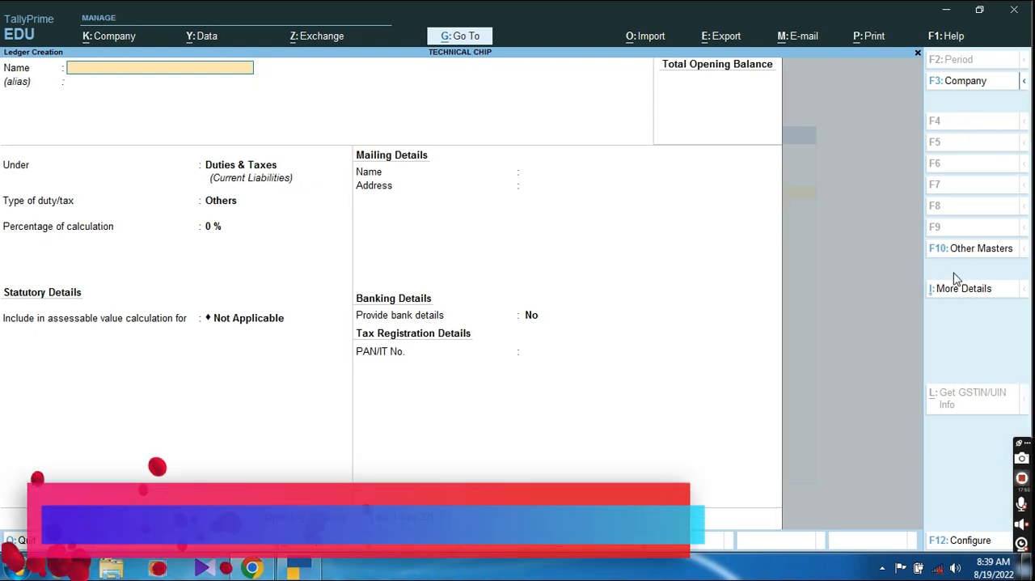
Step: Start a ledger named Abc Pvt. Ltd. under Sundry Creditors
type("Abc")
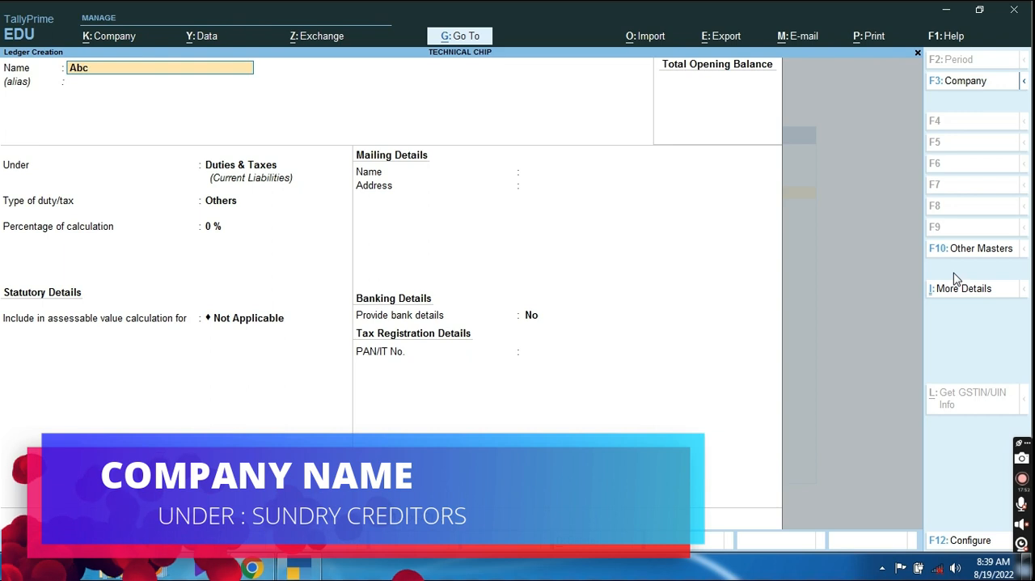
type(" Pvt. Ltd.")
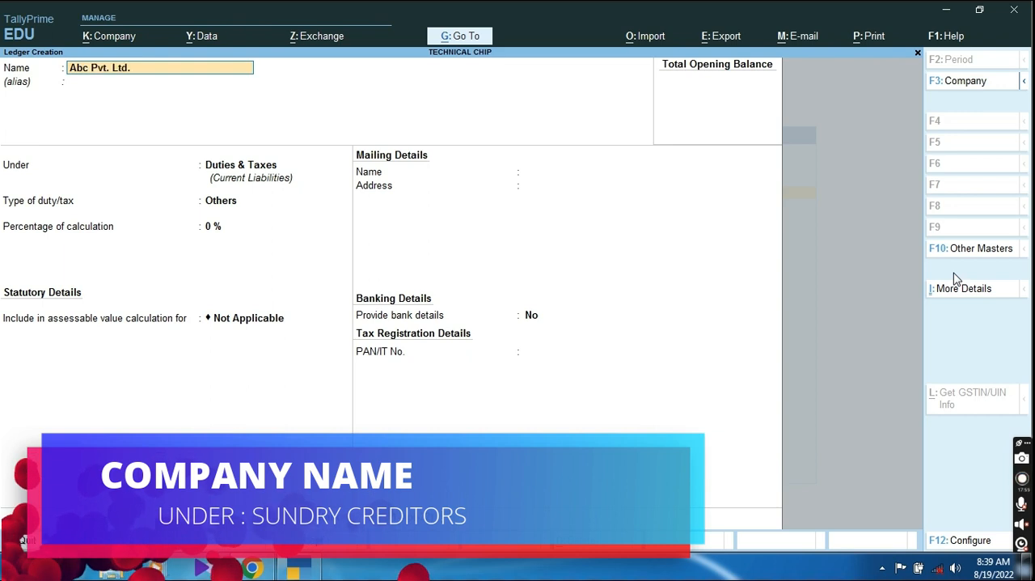
key("Return")
type("Sun")
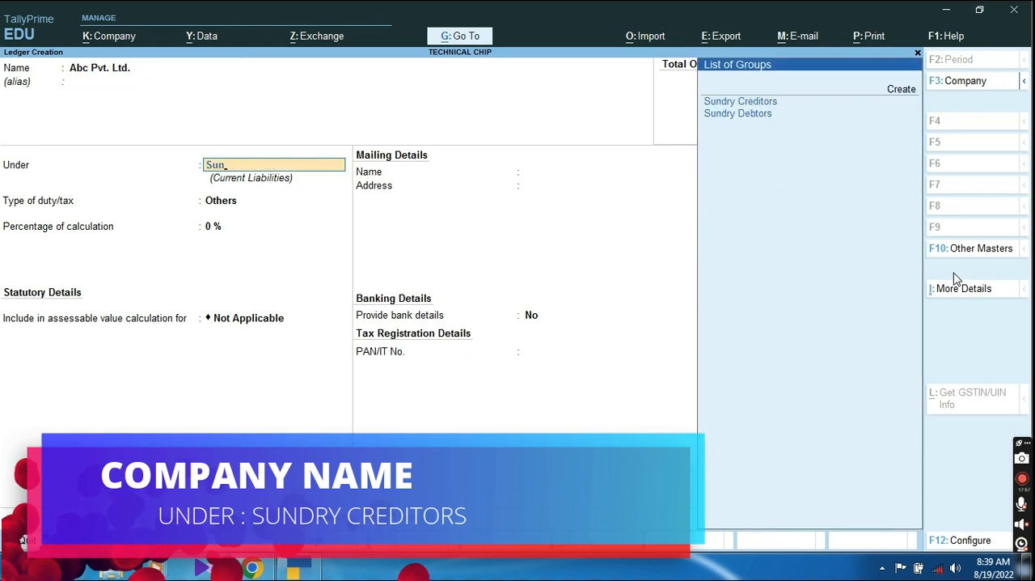
key("Return")
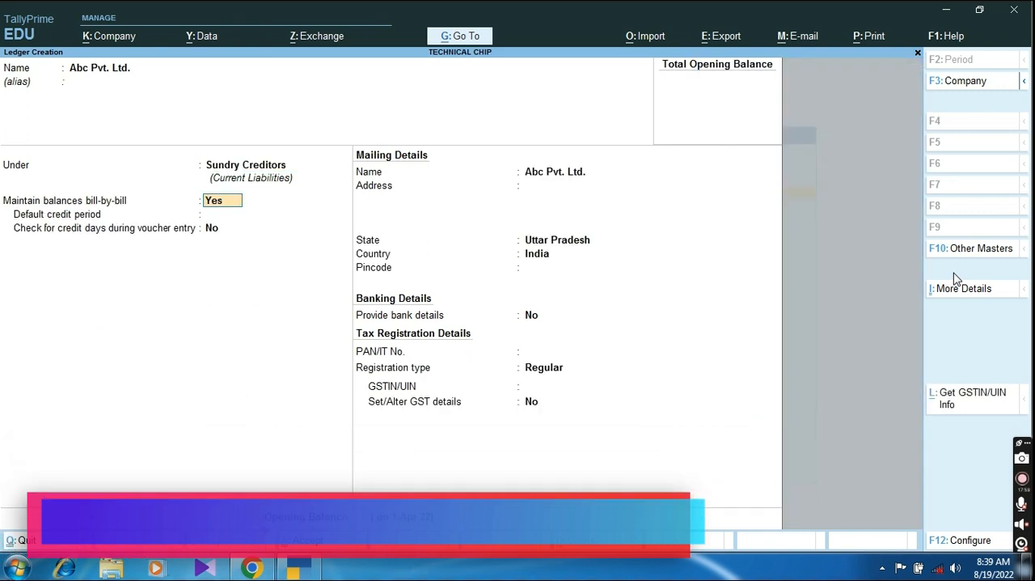
Step: Keep bill-by-bill balances at Yes, set the default credit period to 15 days, and leave the credit-days check at No
key("Return")
type("15")
key("Return")
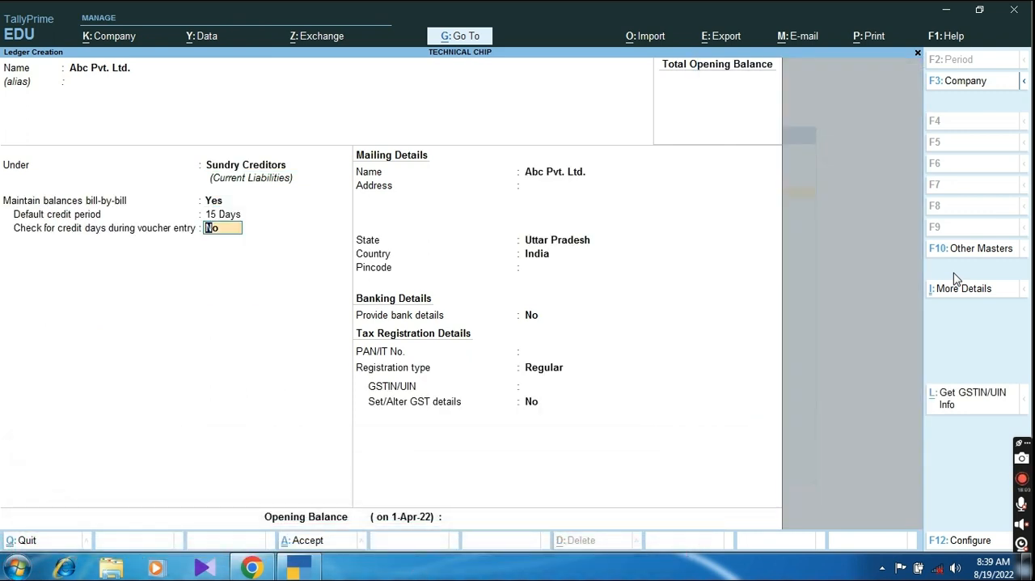
key("Return")
key("Return")
Step: Fill in the supplier's mailing address and pincode, keeping the state as Uttar Pradesh and the country as India
type("Lucknow")
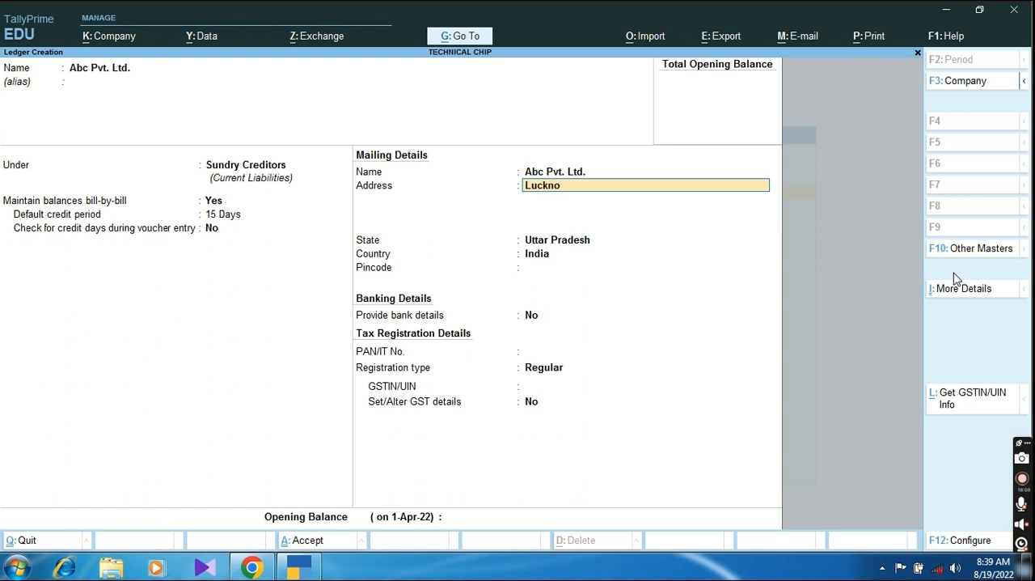
key("Return")
key("Return")
type("2848444")
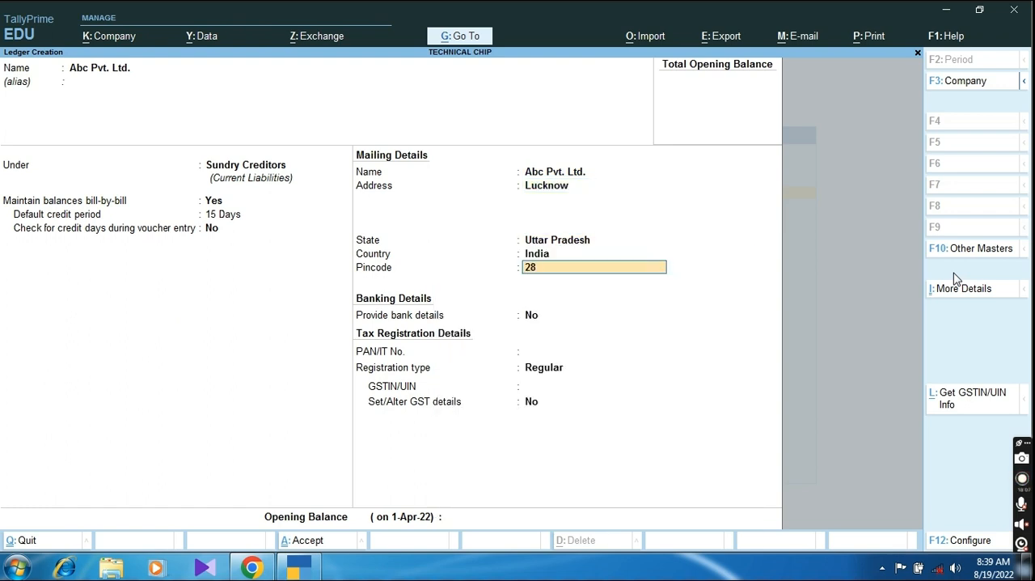
key("Return")
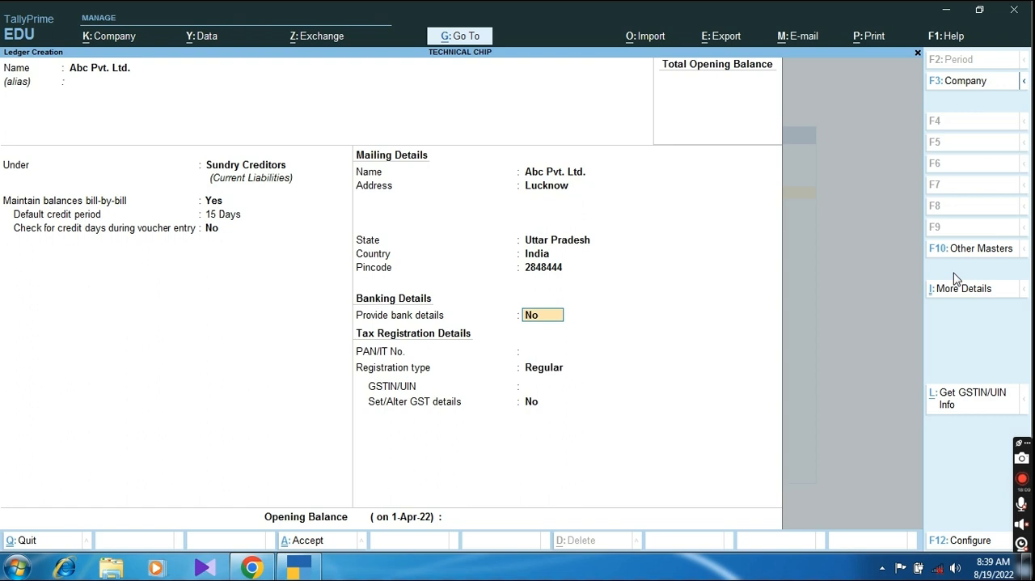
Step: Enable bank details for Abc Pvt. Ltd., choose Cheque as the transaction type, and accept the bank details
type("y")
key("Return")
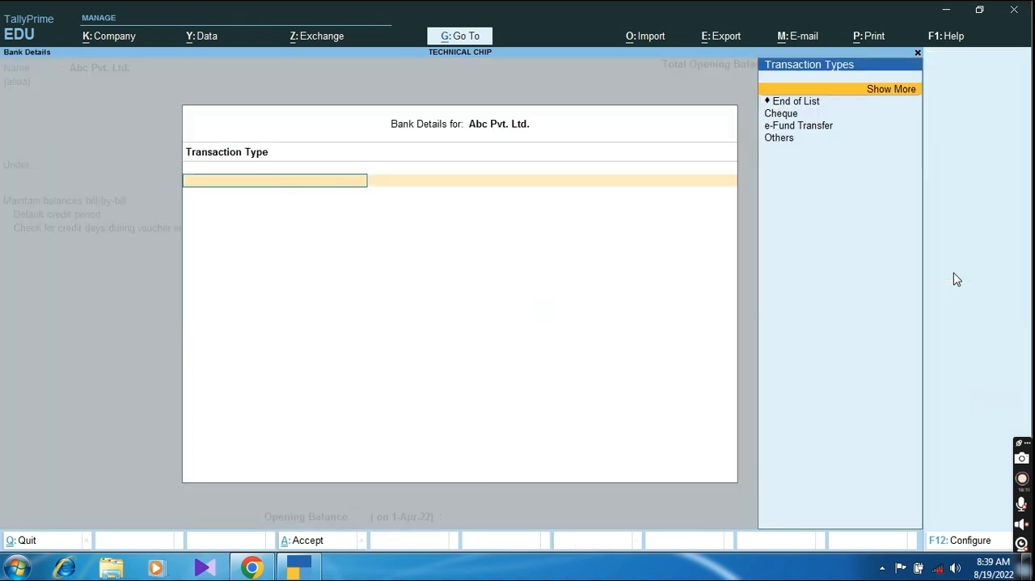
key("Down")
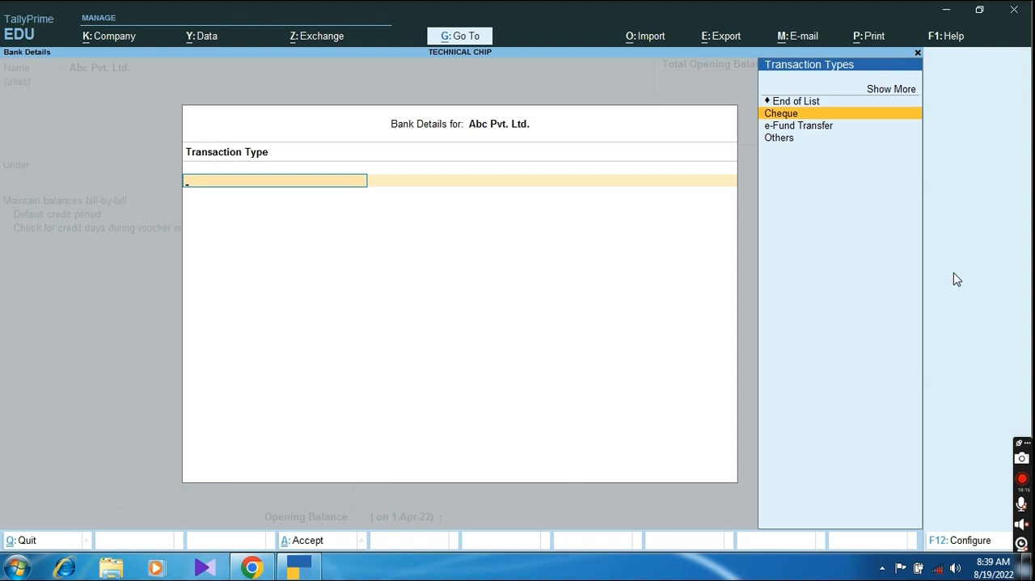
key("Return")
key("ctrl+a")
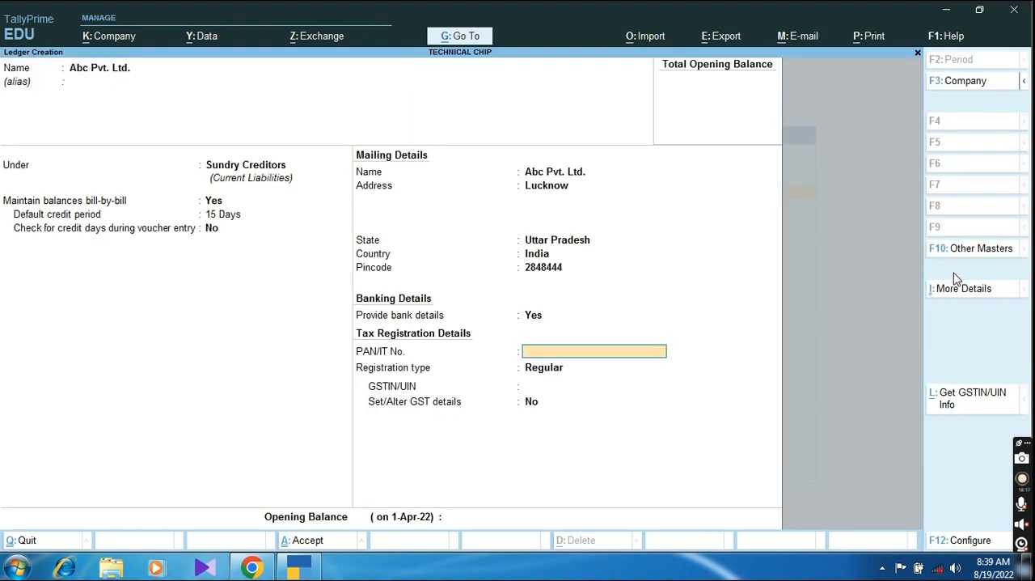
Step: Enter the supplier's PAN/IT number, keep the registration type Regular, and enter the GSTIN/UIN
key("Return")
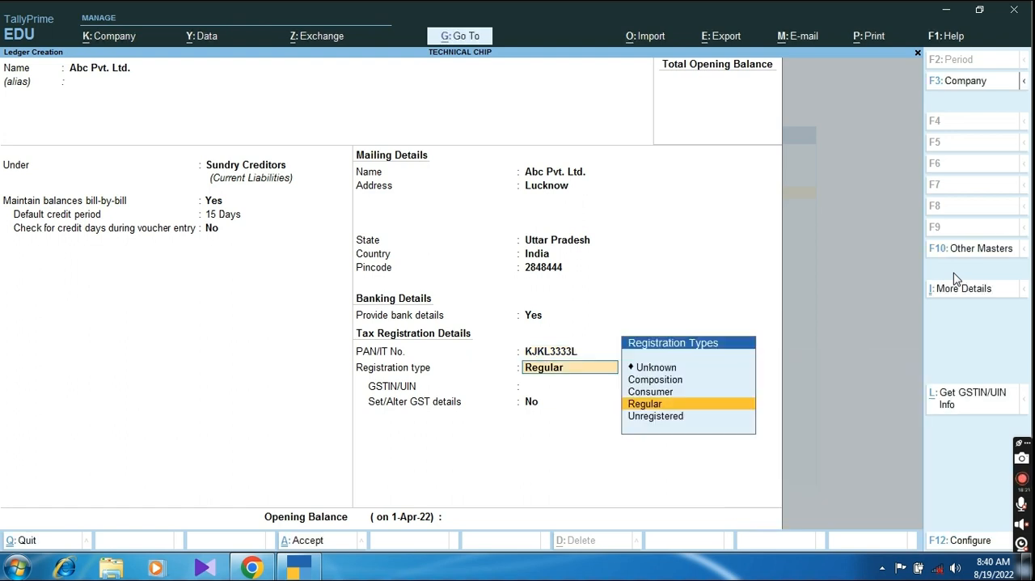
key("Return")
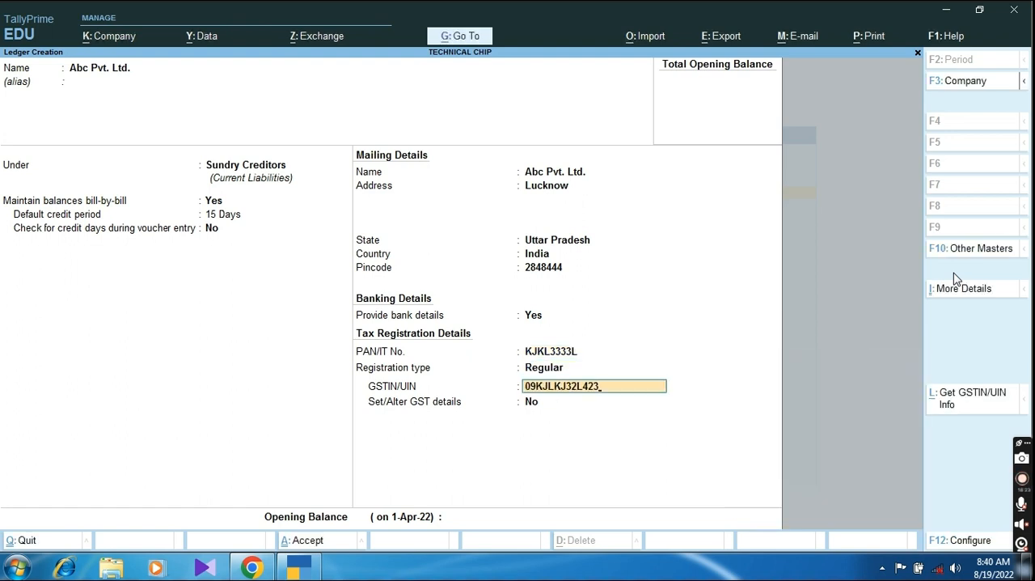
key("Return")
Step: Leave Set/Alter GST details at No and the opening balance blank, and save the Abc Pvt. Ltd. ledger
key("Return")
key("Return")
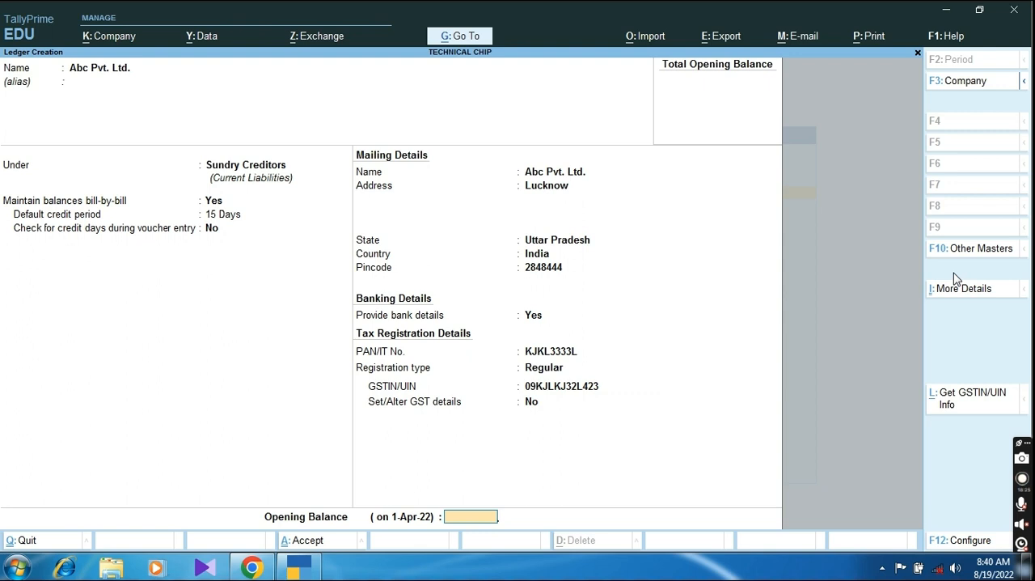
key("Return")
key("Return")
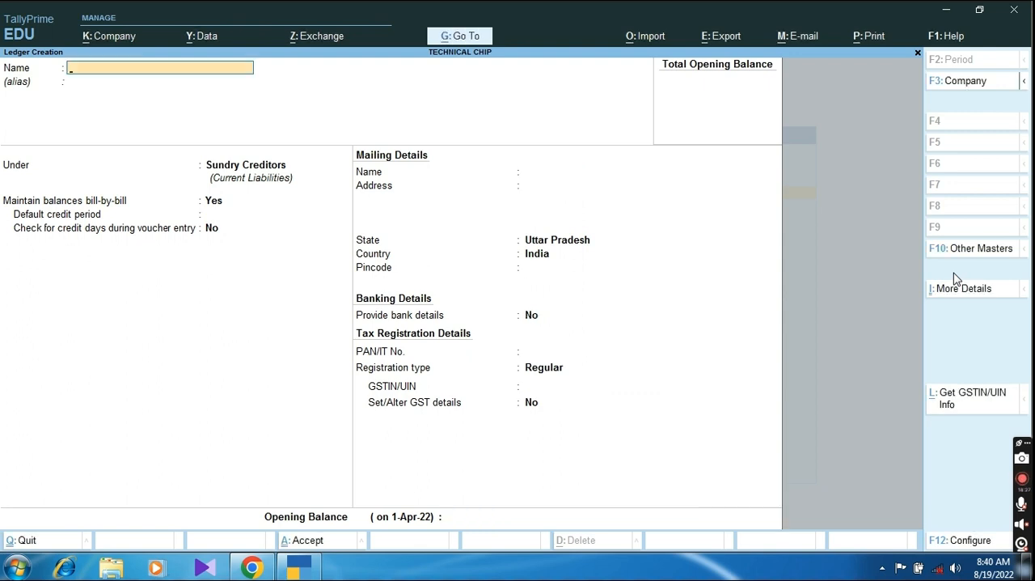
Step: Start a ledger named Purchase A/c and place it under Purchase Accounts
type("Purch")
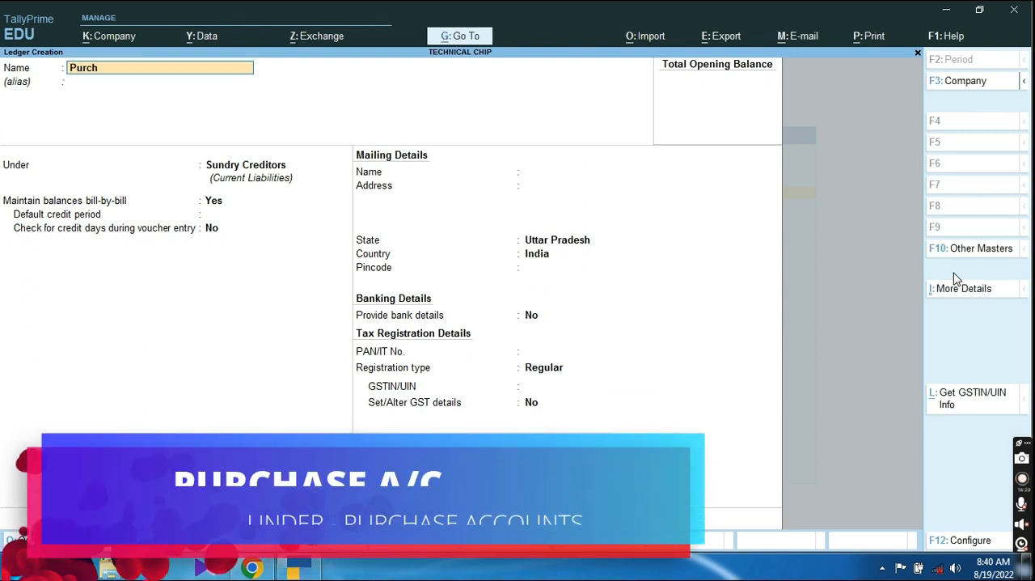
type("ase A/c")
key("Return")
type("Pur")
key("Return")
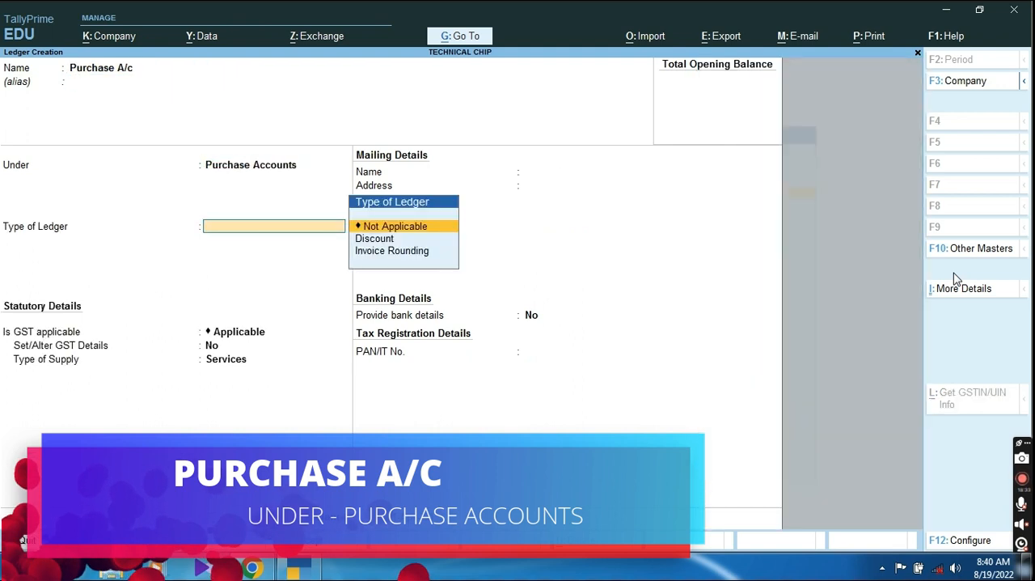
Step: Keep Purchase A/c's ledger type Not Applicable and GST Applicable without altering GST details, choose the type of supply, and save the ledger
key("Return")
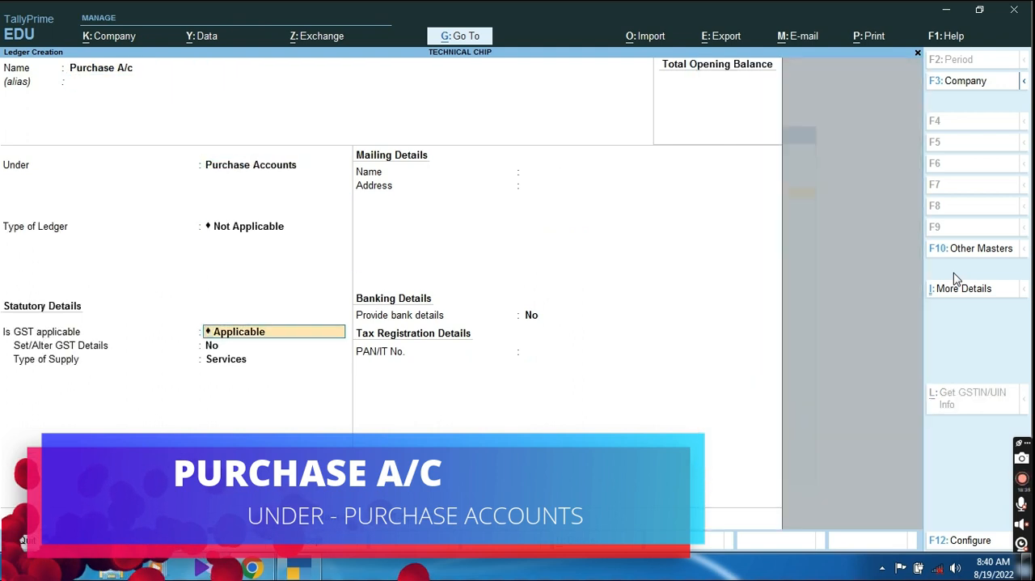
key("Return")
key("Return")
key("Up")
key("Return")
key("Return")
key("Return")
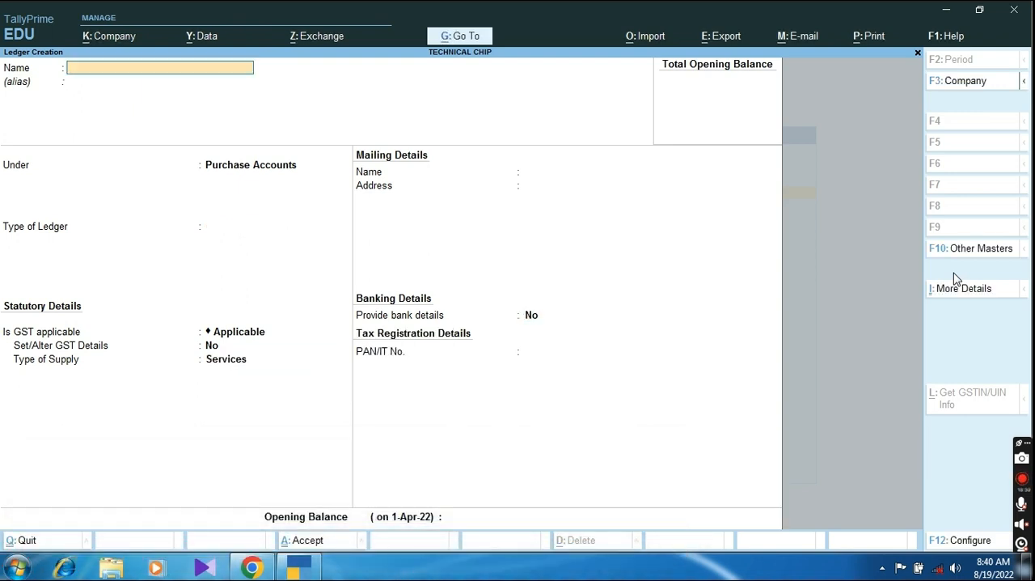
Step: Name the new ledger Sales A/c and place it under Sales Accounts
type("Sales A.")
type("c")
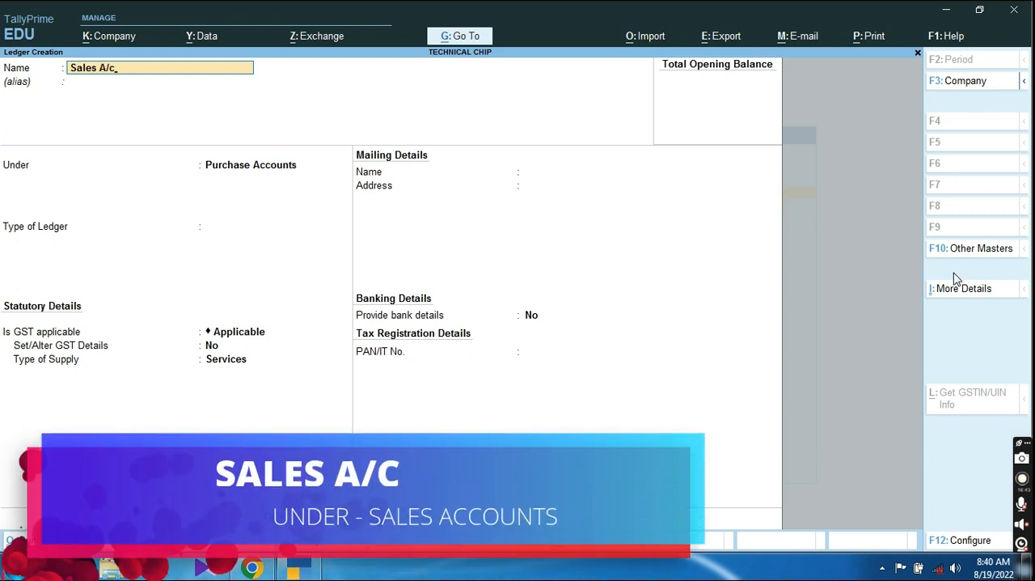
key("Return")
type("Sales")
key("Return")
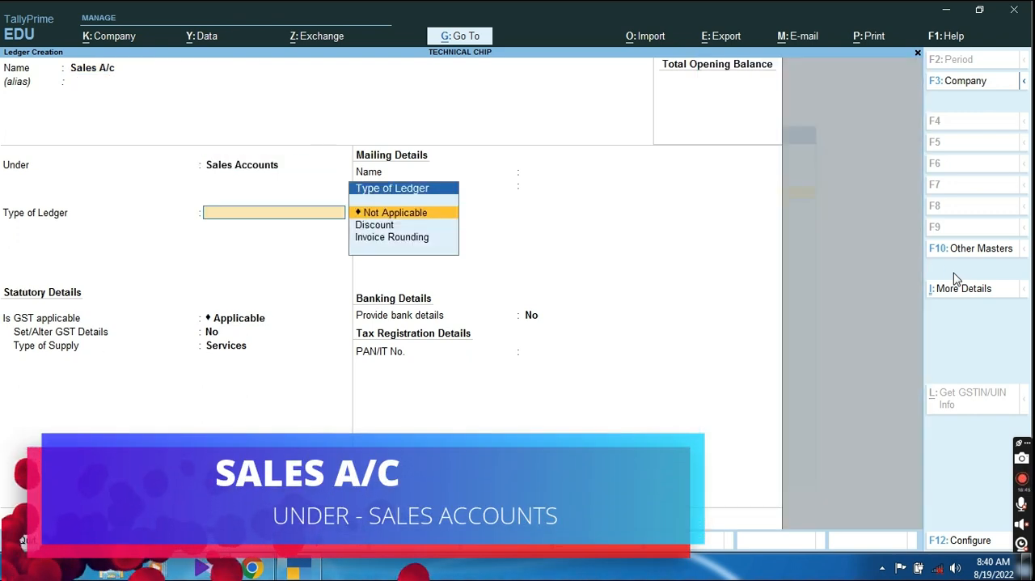
Step: Keep Sales A/c's ledger type Not Applicable and GST Applicable, set the type of supply to Goods, and save with a blank opening balance
key("Return")
key("Return")
key("Return")
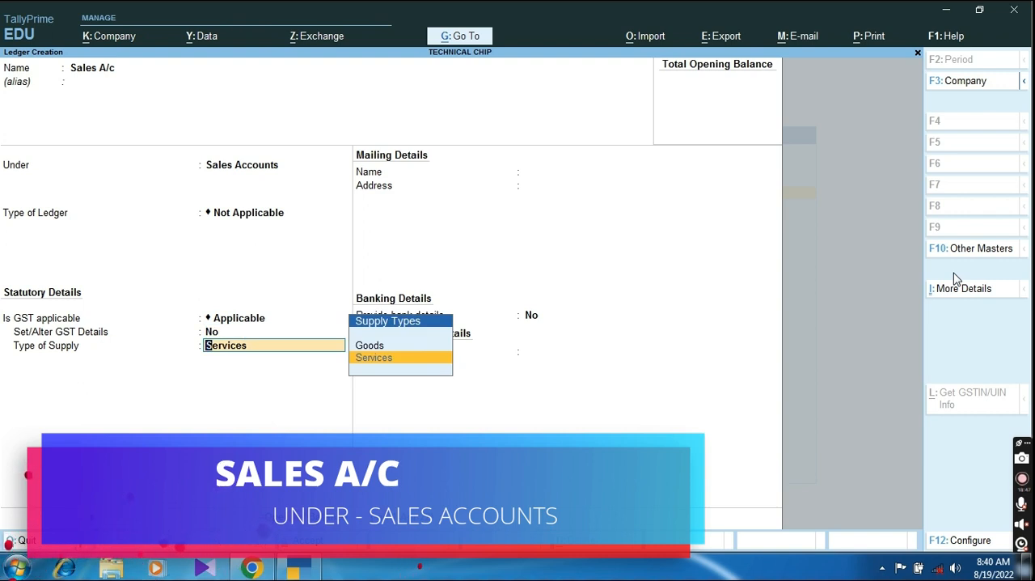
key("Up")
key("Return")
key("Return")
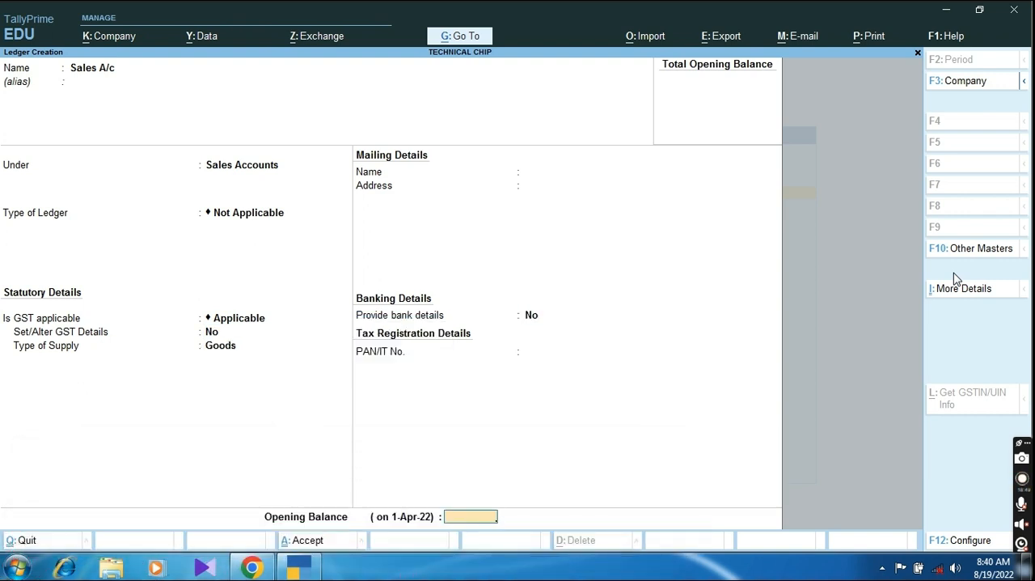
Step: Leave ledger creation and start a new Purchase voucher
key("Return")
key("Return")
key("Escape")
key("Escape")
key("Escape")
key("Escape")
key("Down")
key("Down")
key("Down")
key("Down")
key("Up")
key("Return")
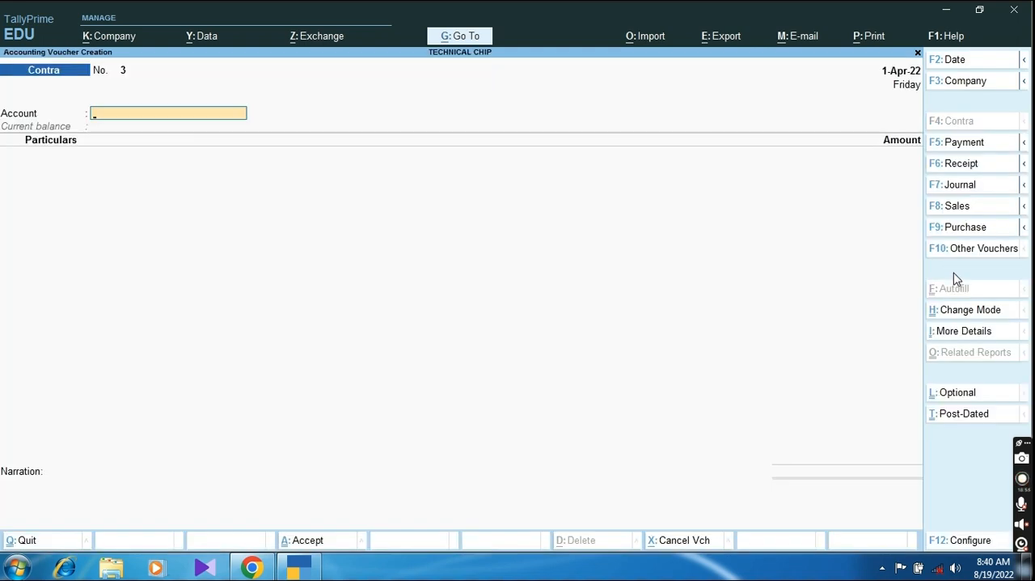
left_click(957, 230)
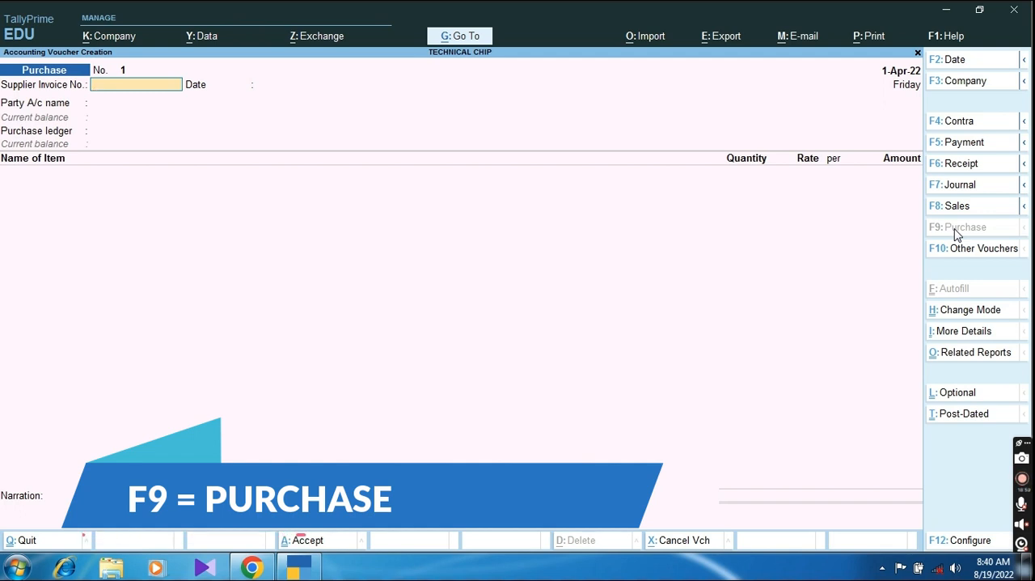
Step: Enter supplier invoice number 345 with the date 1-Apr-22 and choose Abc Pvt. Ltd. as the party account
type("345")
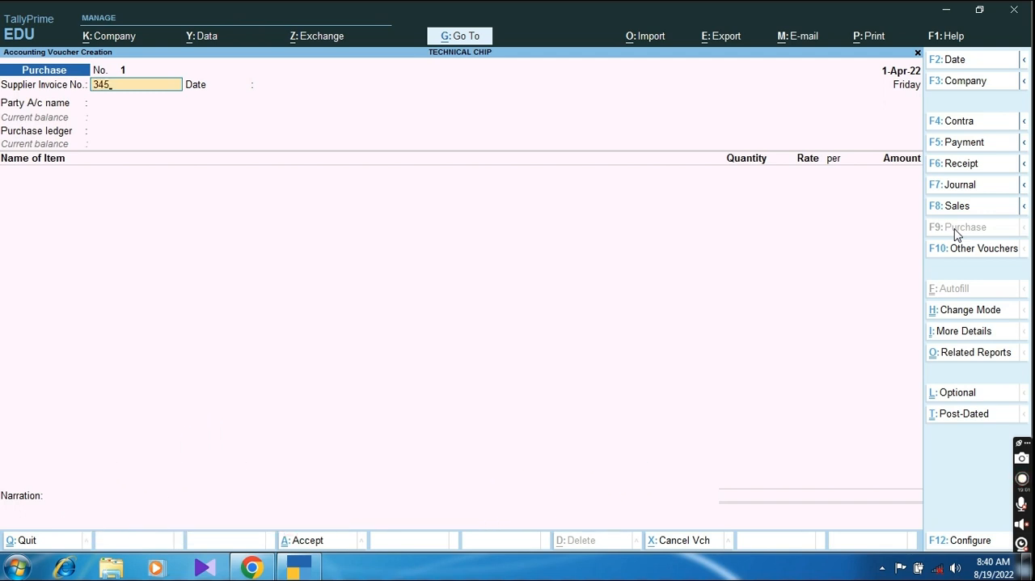
key("Return")
key("Return")
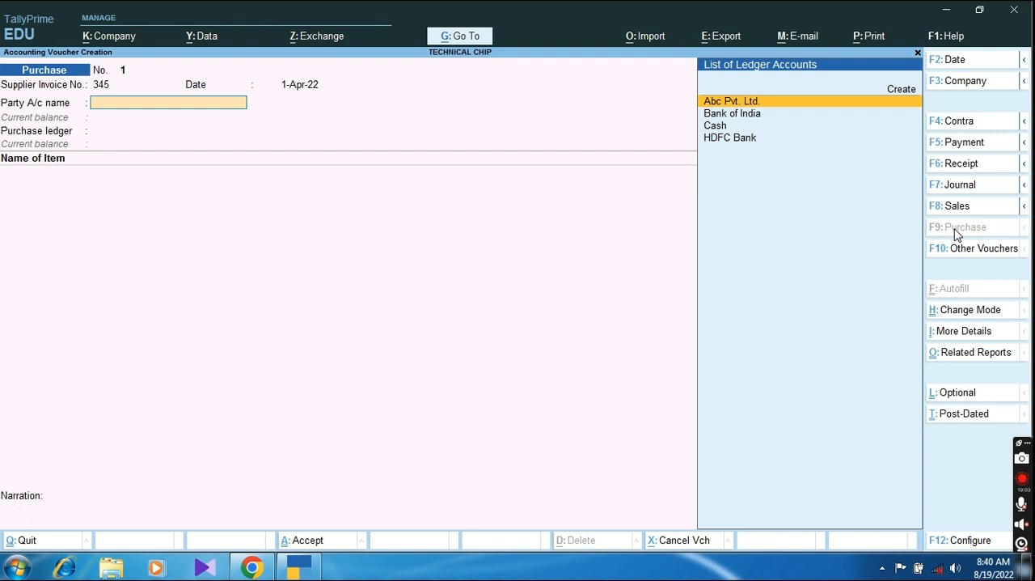
key("Return")
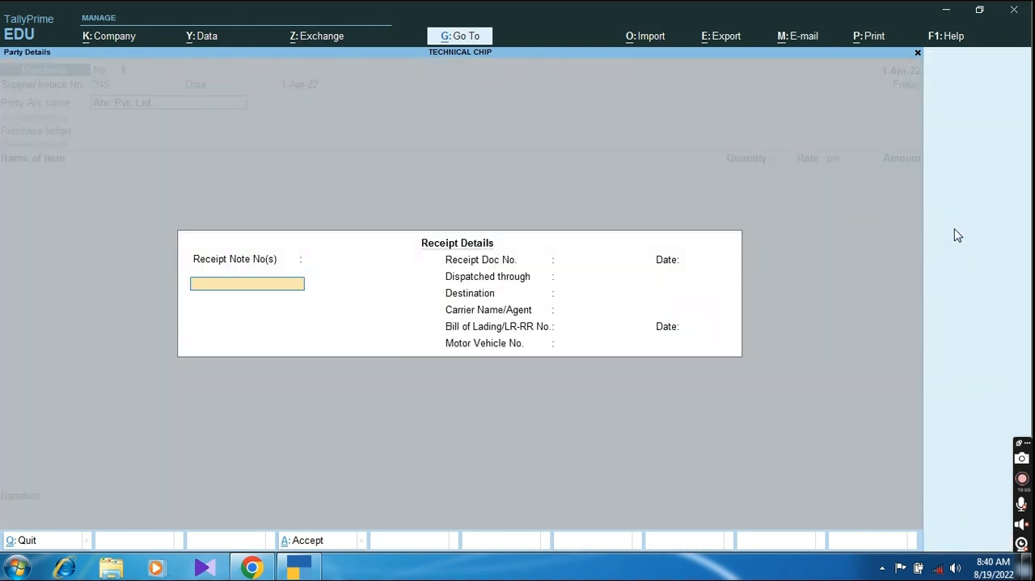
Step: In the receipt details, enter receipt note number 343 dated 1-Apr-22 and receipt document number 343, leaving the document date blank
type("343")
key("Return")
key("Return")
key("Return")
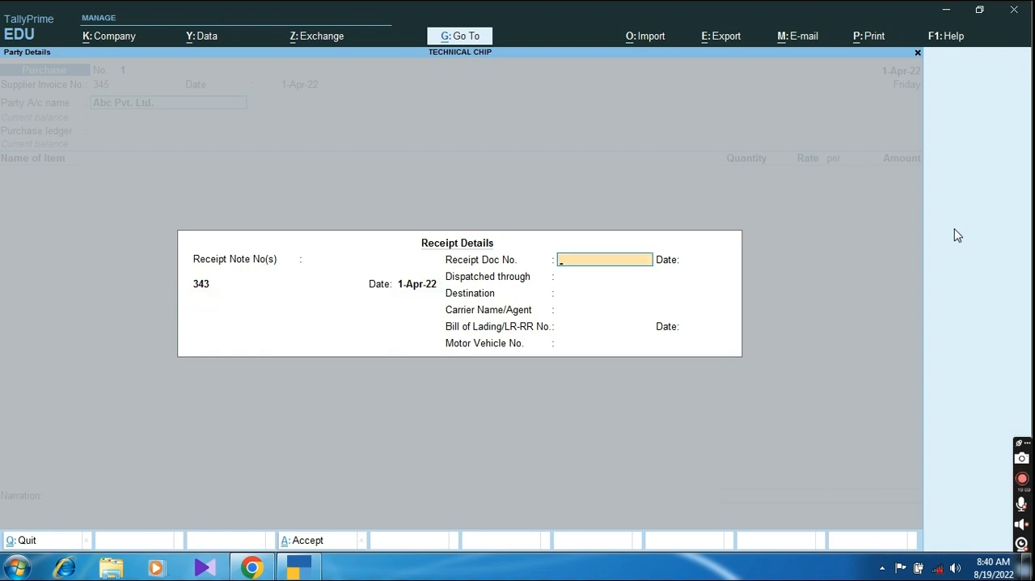
type("343")
key("Return")
Step: Set dispatch through Transport, destination Barabanki, and carrier name New Transport in the receipt details
key("Return")
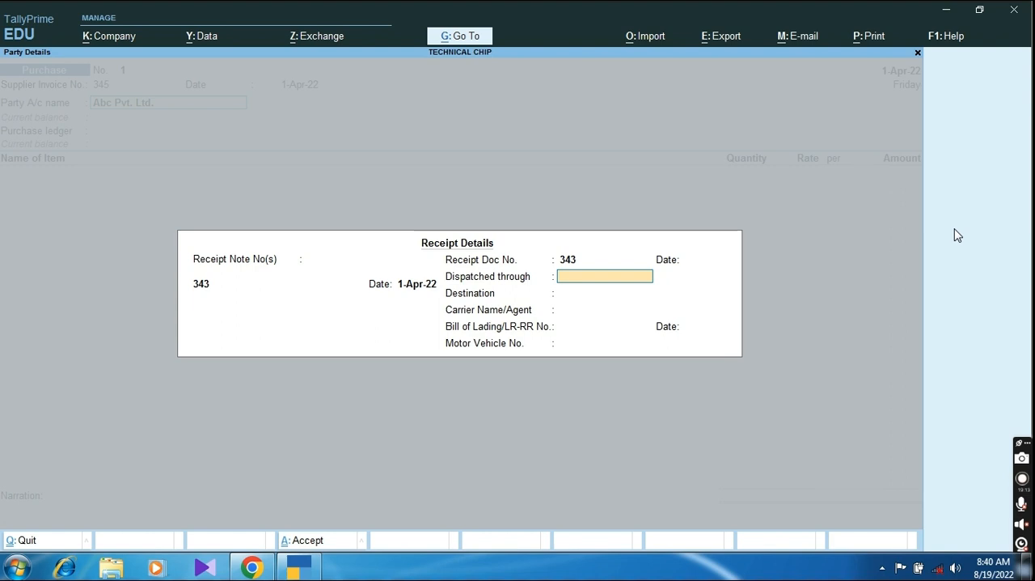
type("Transport")
key("Return")
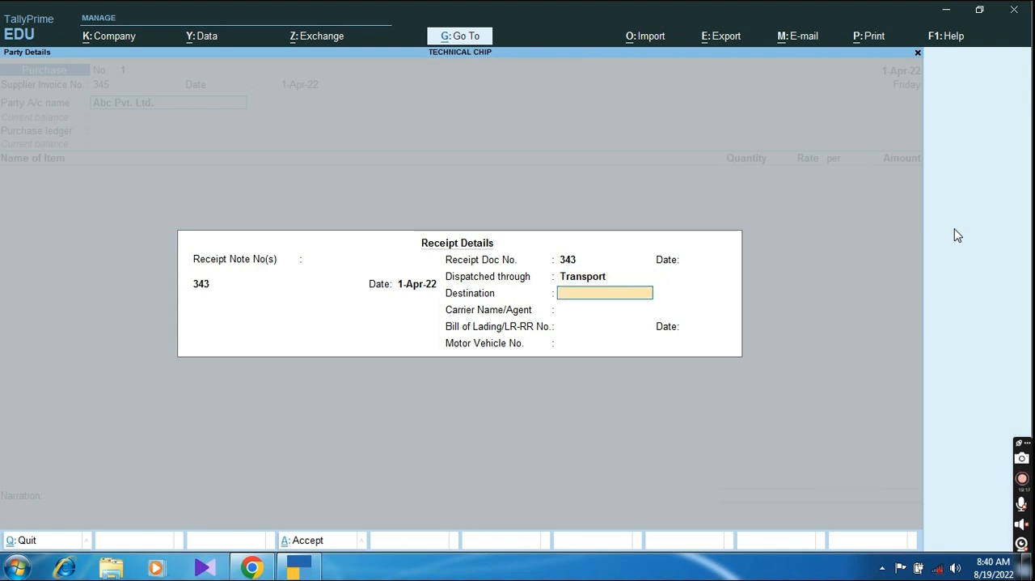
type("Barabanki")
key("Return")
type("New Transport")
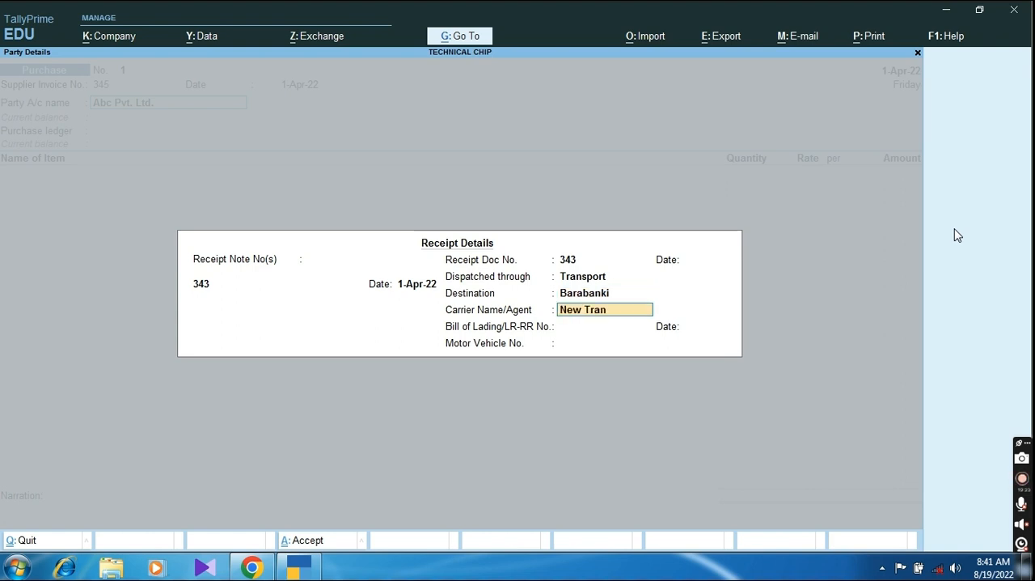
key("Return")
Step: Enter bill of lading number 454 without a date, and fill in the motor vehicle number
type("454")
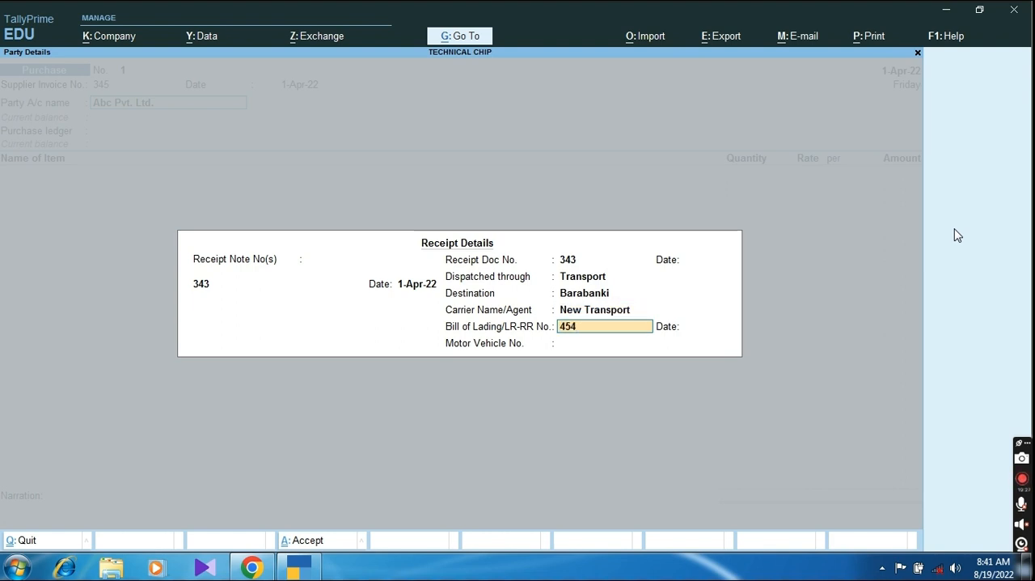
key("Return")
key("Return")
type("UP")
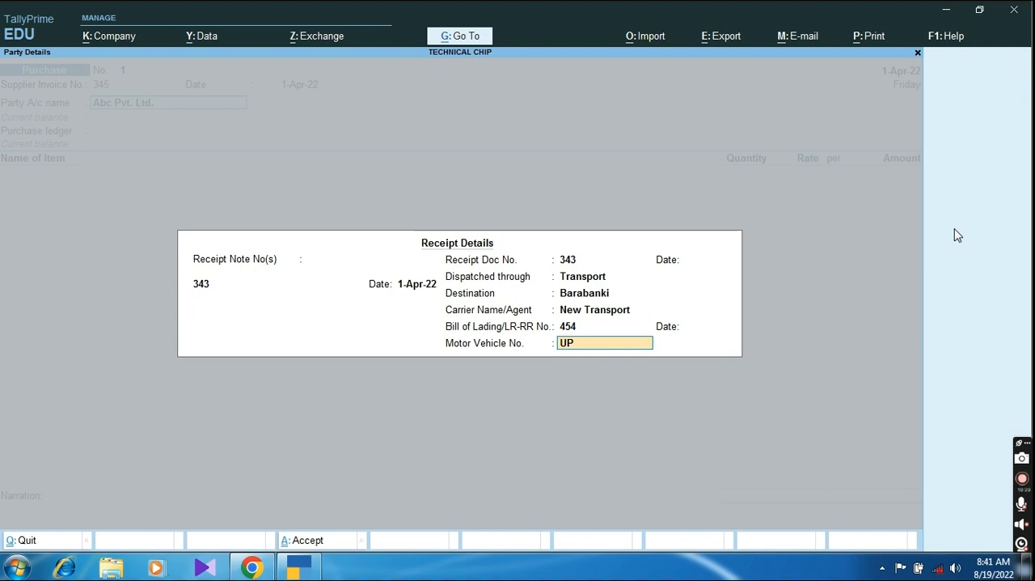
type("32T2444")
key("Return")
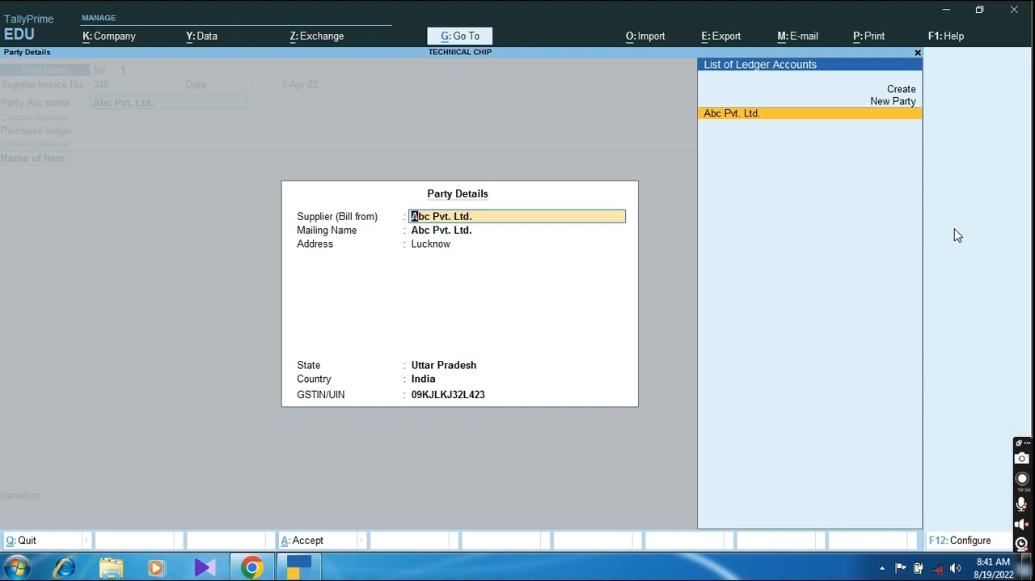
Step: Accept the prefilled supplier, mailing, address and GST details for Abc Pvt. Ltd
key("Return")
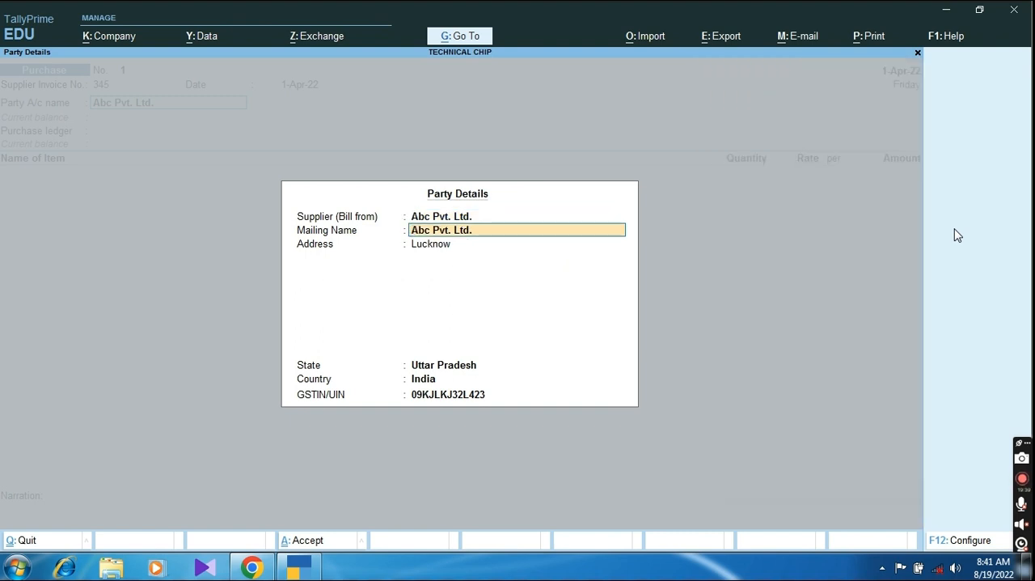
key("Return")
key("Return")
key("Return")
key("Return")
key("Return")
key("Return")
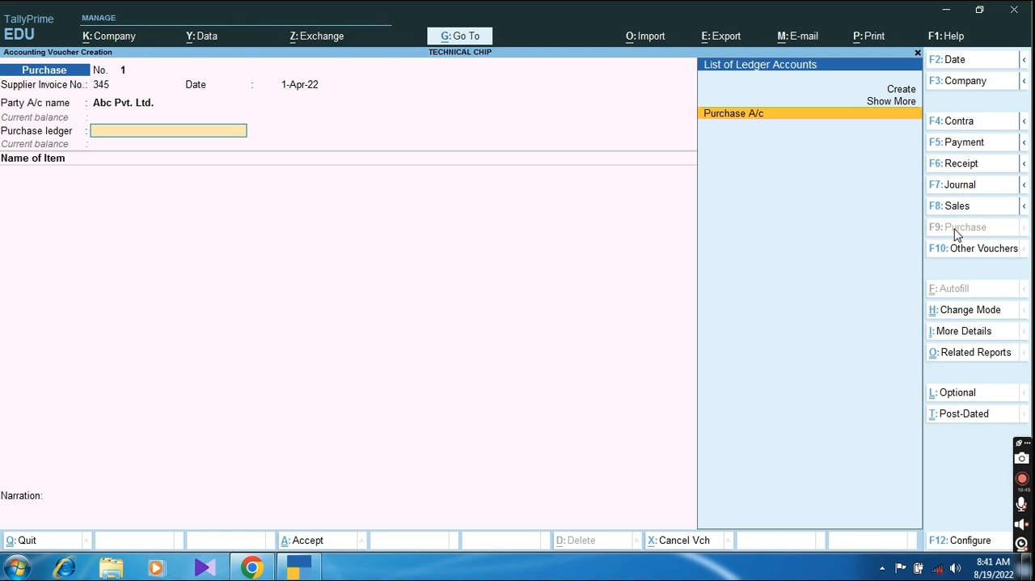
Step: Choose Purchase A/c as the purchase ledger and add 100 Nos of Keyboard QHMPL USB at a rate of 190
key("Return")
key("Down")
key("Down")
key("Return")
type("100")
key("Return")
type("100")
key("Return")
Step: Add 100 Nos of Keyboard Zebronics at a rate of 210 to the purchase voucher
key("Down")
key("Down")
key("Down")
key("Return")
type("100")
key("Return")
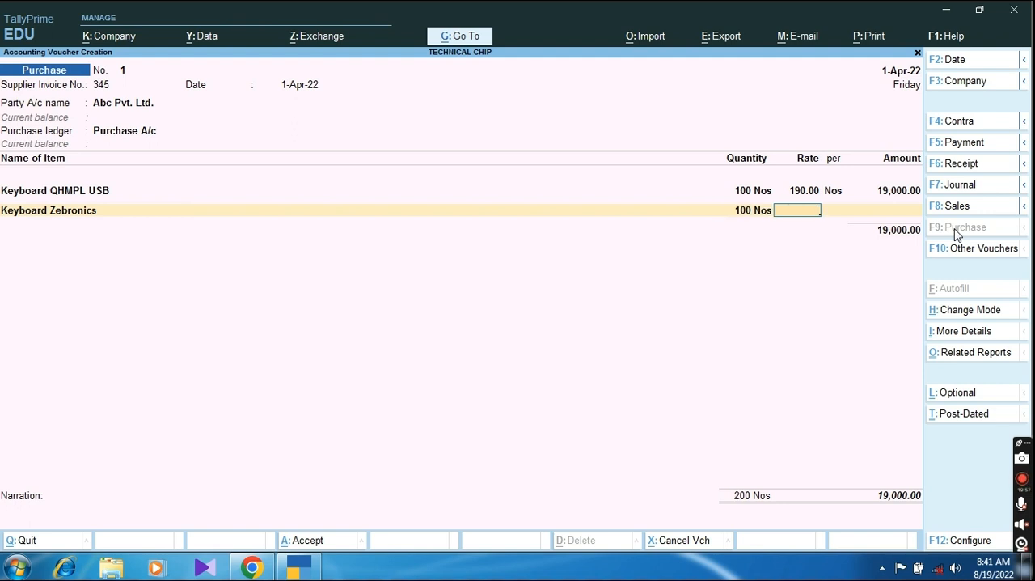
type("210")
key("Return")
Step: Add 200 Nos of Mouse QHMPL at a rate of 90 to the purchase voucher
key("Return")
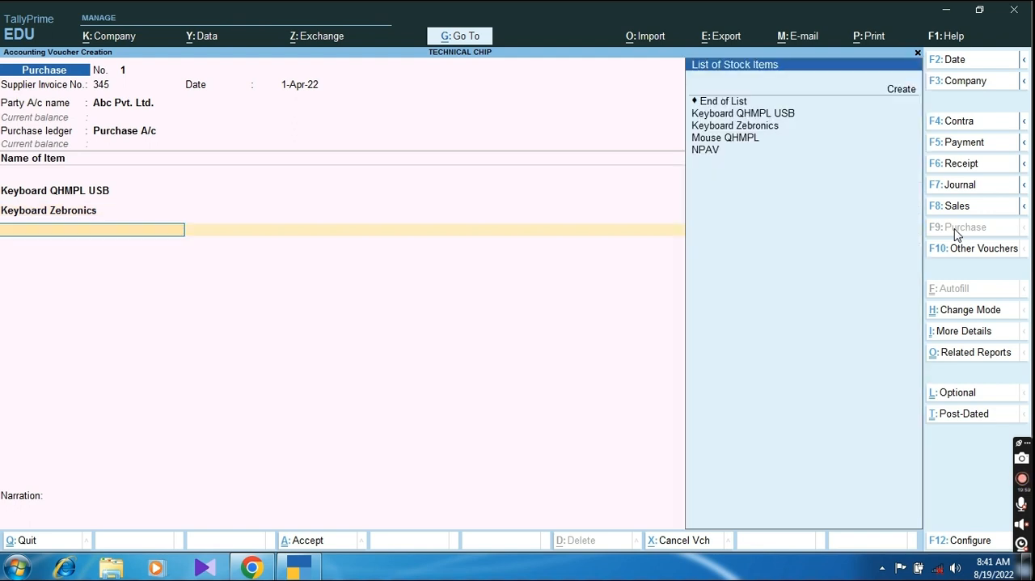
key("Down")
key("Down")
key("Down")
key("Down")
key("Return")
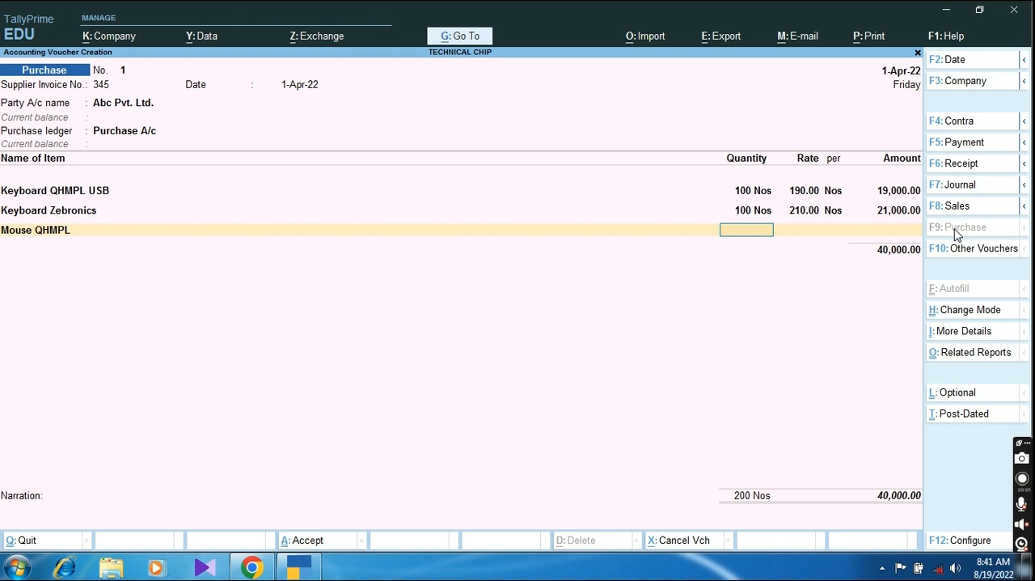
type("200")
key("Return")
type("90")
key("Return")
Step: Add 50 Nos of NPAV at a rate of 450 to the purchase voucher
key("Return")
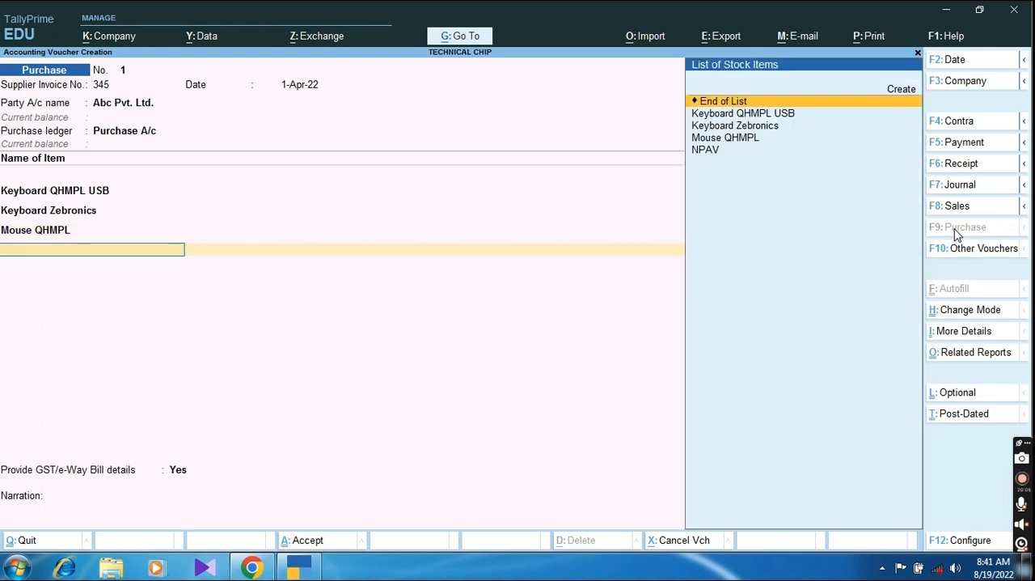
key("Down")
key("Down")
key("Down")
key("Down")
key("Return")
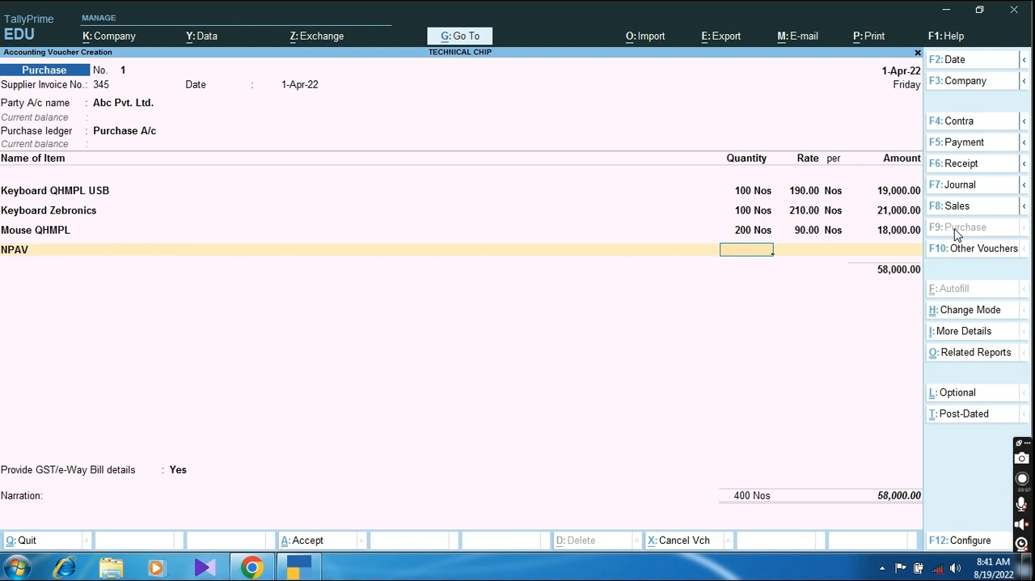
type("50")
key("Return")
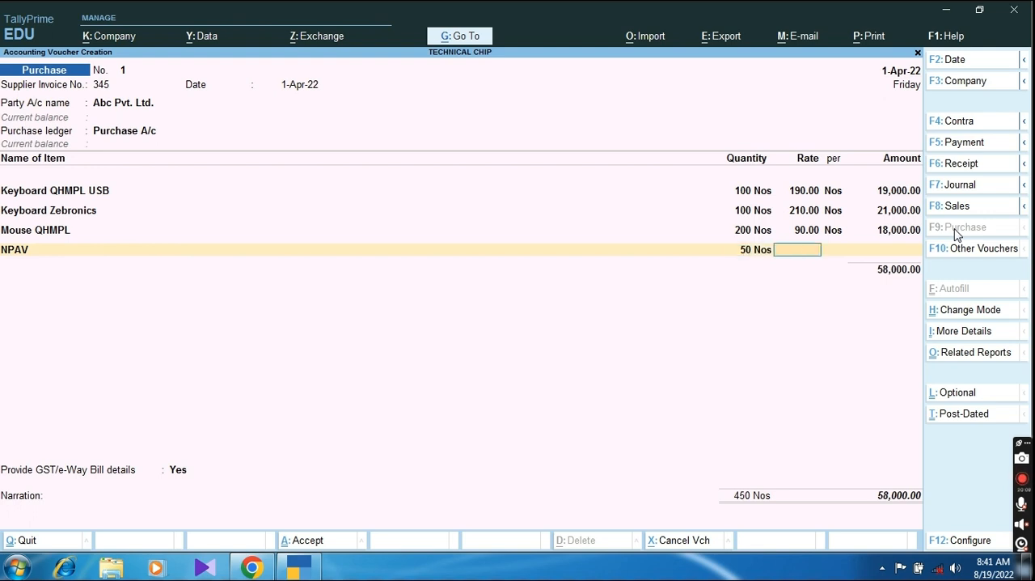
type("450")
key("Return")
key("Return")
key("Return")
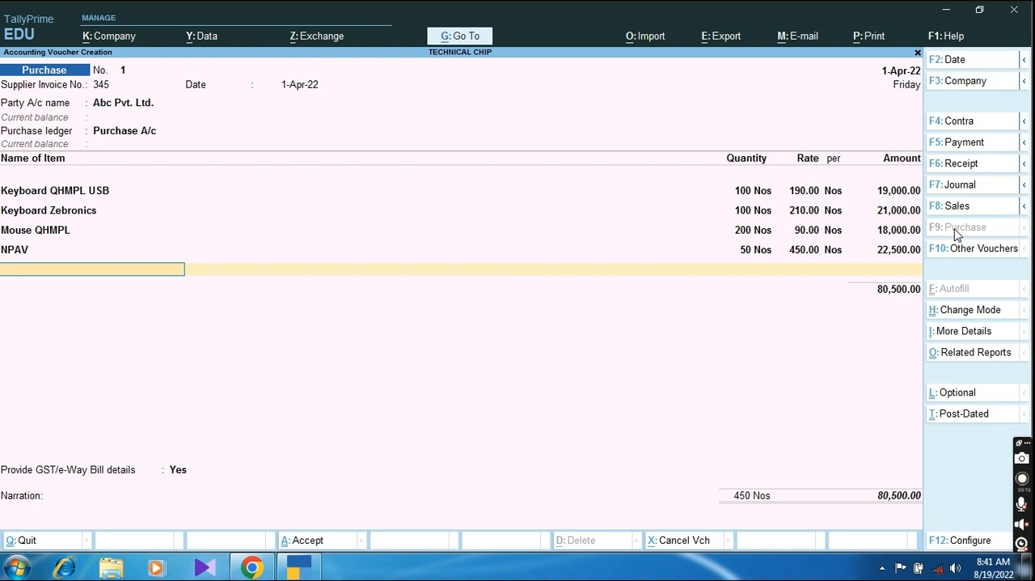
Step: End the stock item list and add the Input CGST and Input SGST ledgers with their calculated amounts
key("BackSpace")
key("Return")
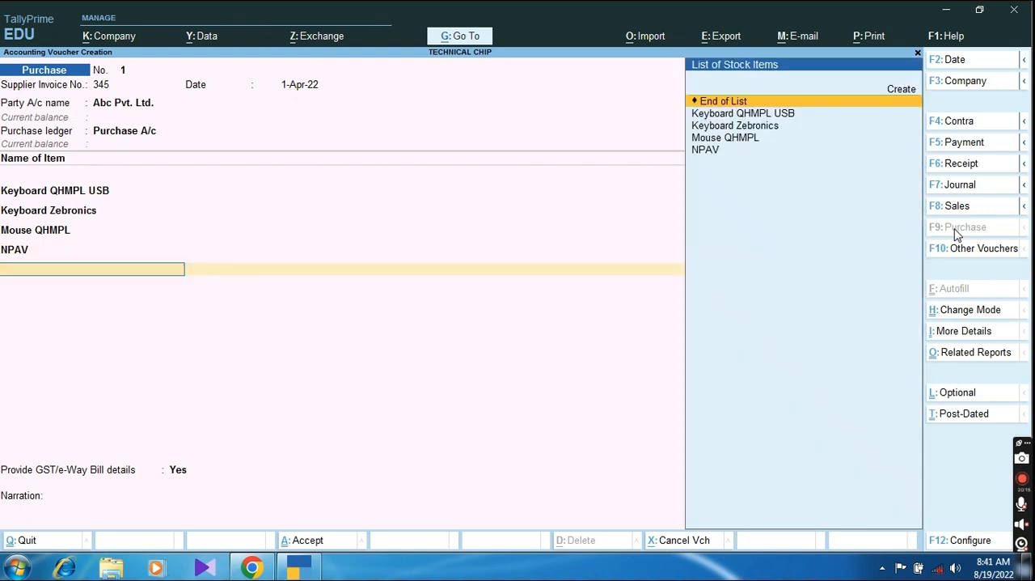
key("Return")
key("Down")
key("Return")
key("Down")
key("Down")
key("Down")
key("Return")
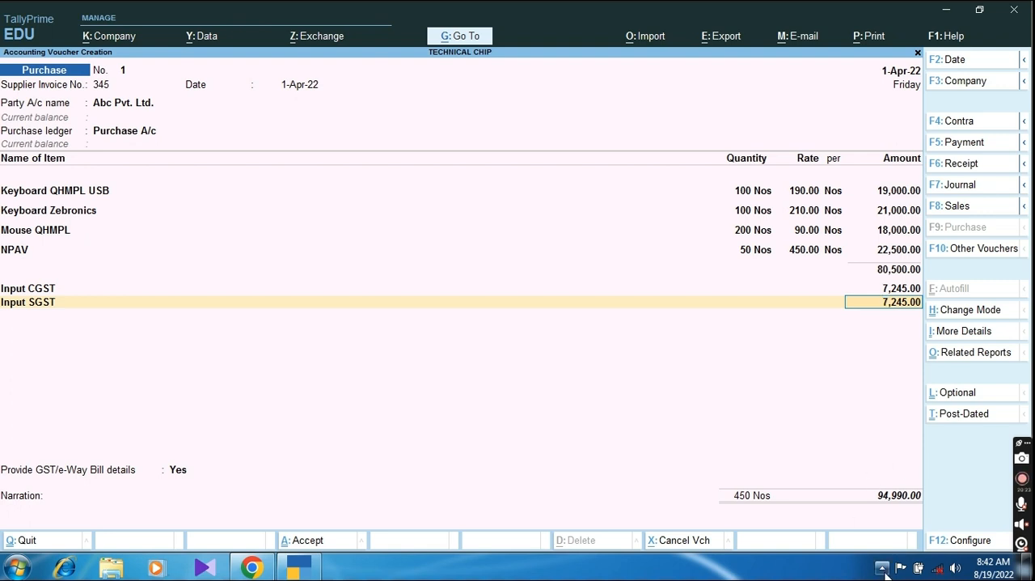
key("Return")
key("Return")
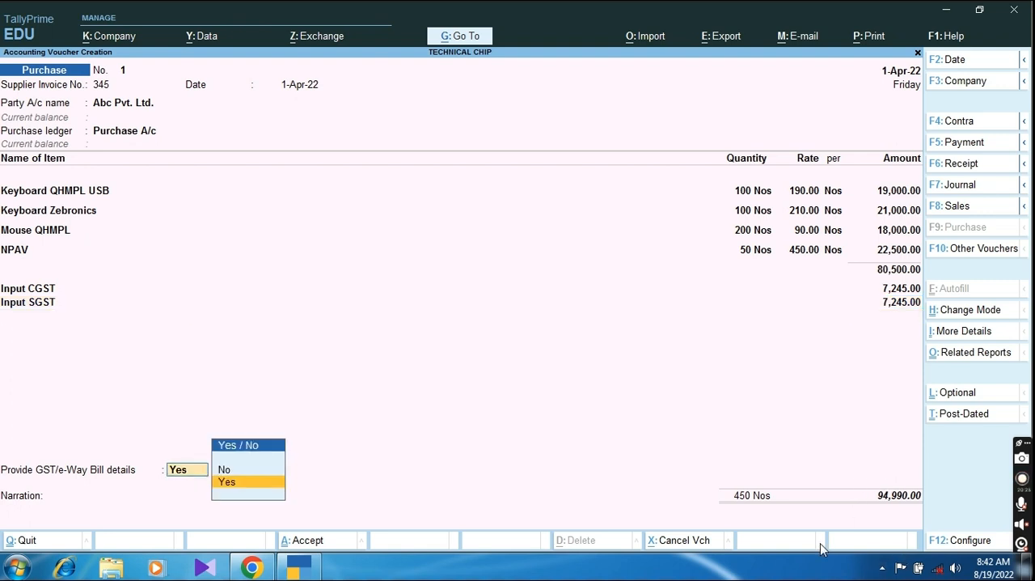
Step: Set Provide GST/e-Way Bill details to No for the purchase voucher
key("Up")
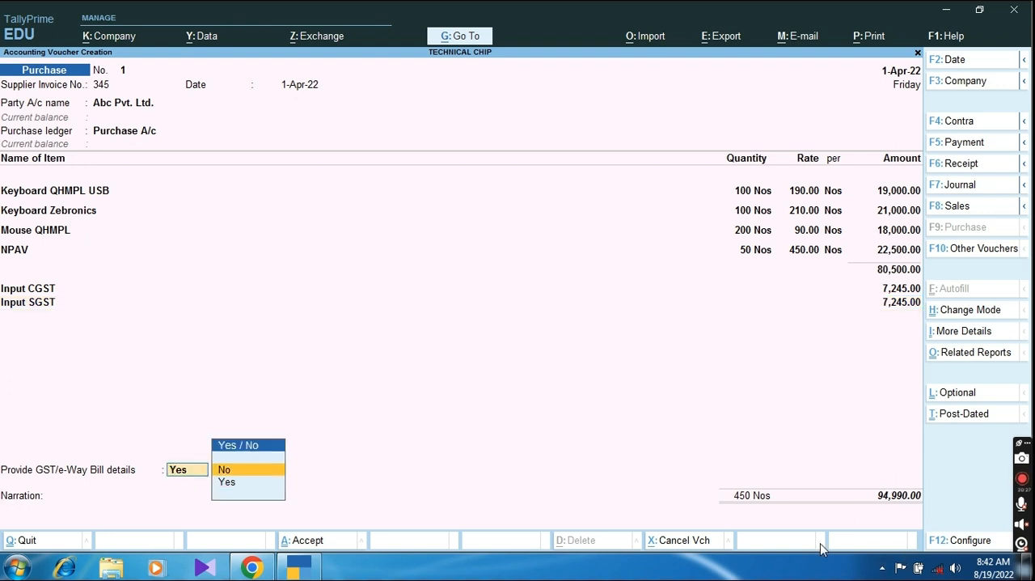
key("Return")
key("Return")
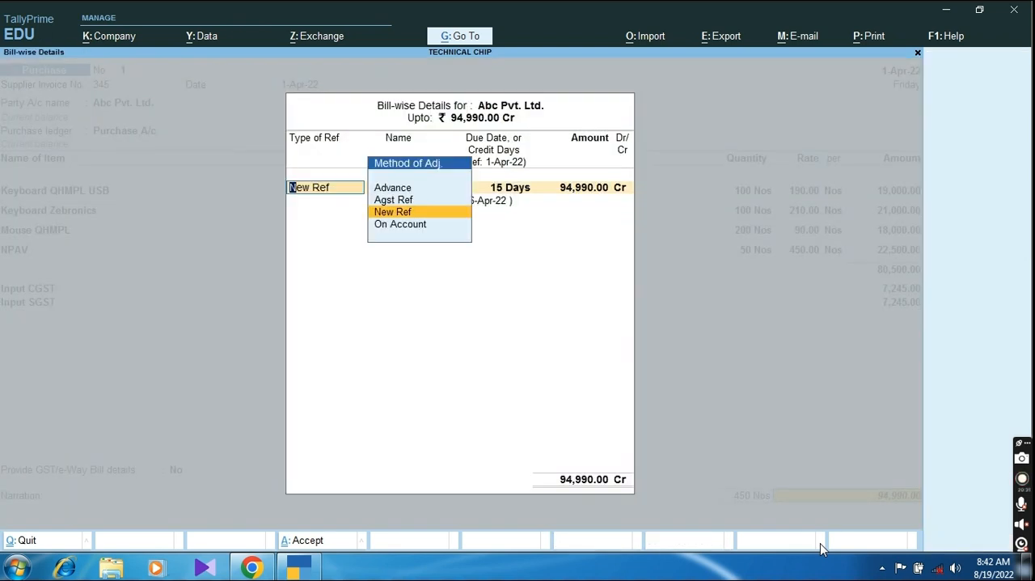
Step: Keep the New Ref bill allocation for Abc Pvt. Ltd. with 15 days' credit, and save the purchase voucher without a narration
key("Return")
key("Return")
key("Return")
key("Return")
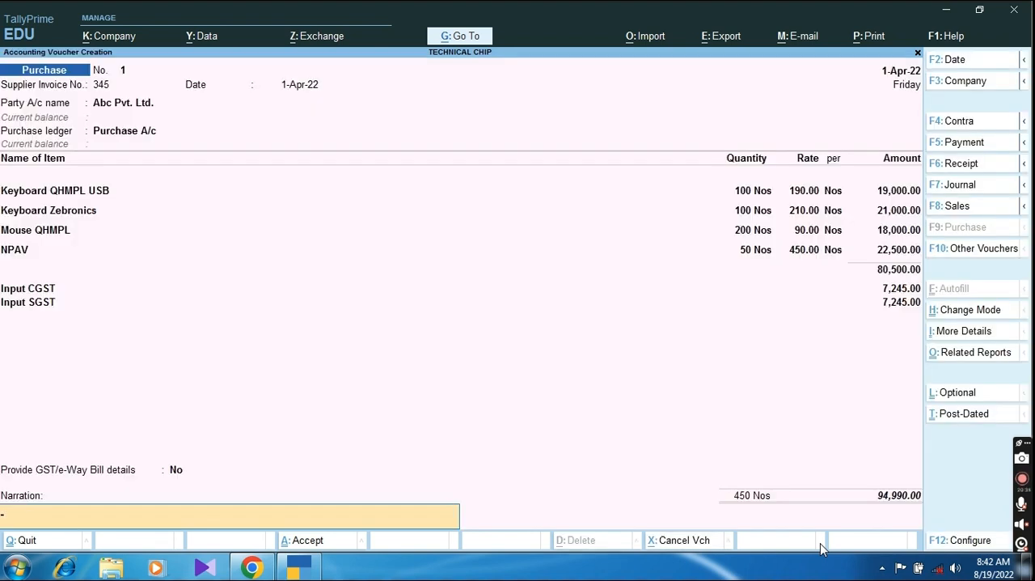
key("Return")
key("Return")
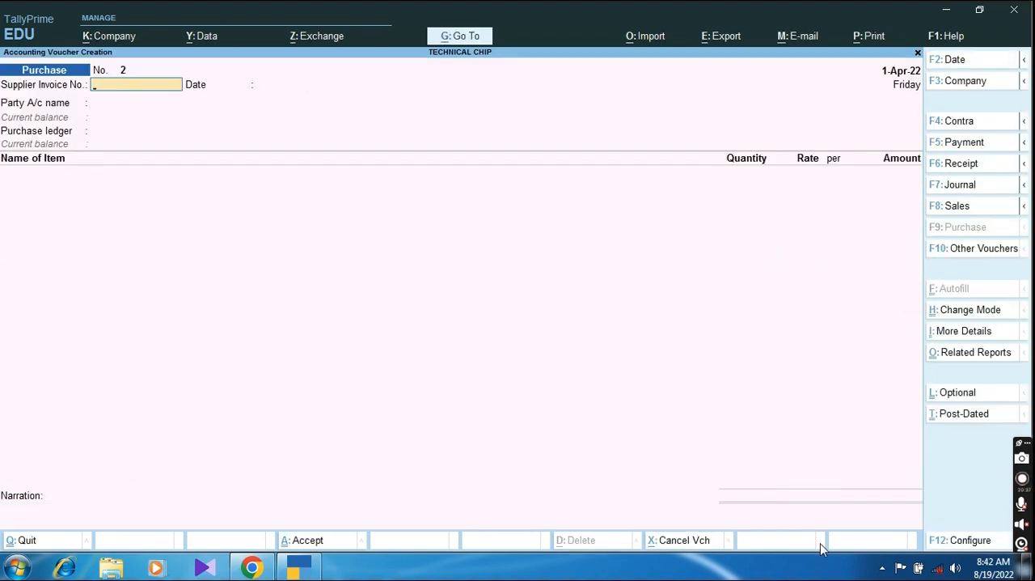
Step: Open the Stock Summary and examine the stock groups under Computer Accessories
key("Escape")
key("Down")
key("Down")
key("Down")
key("Down")
key("Down")
key("Return")
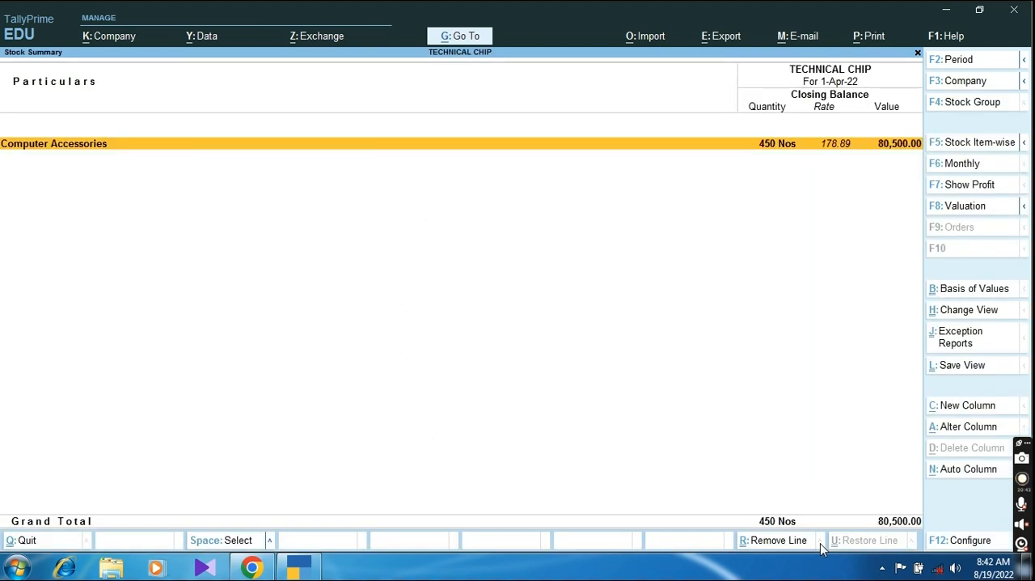
key("Return")
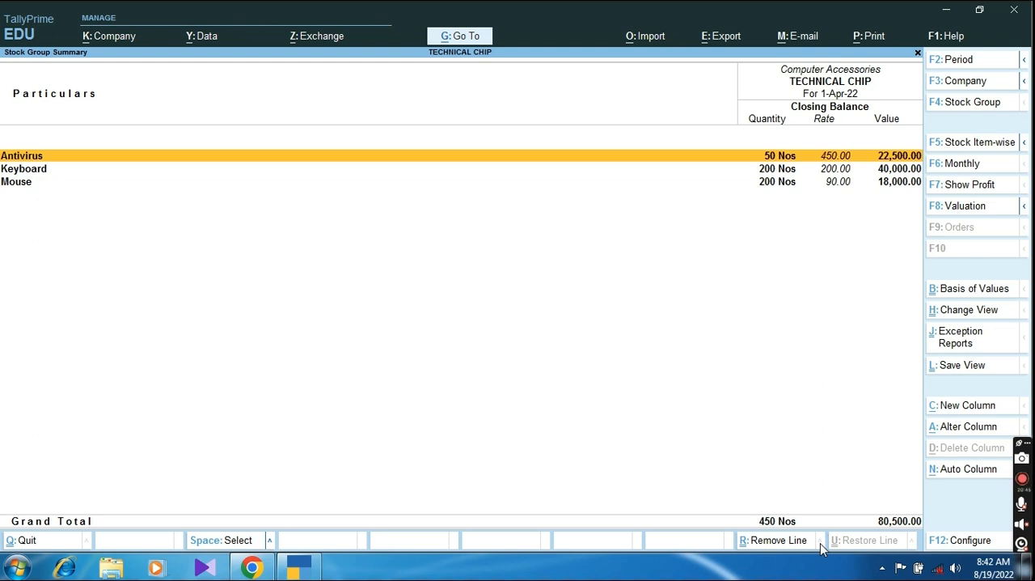
key("Down")
key("Down")
key("Down")
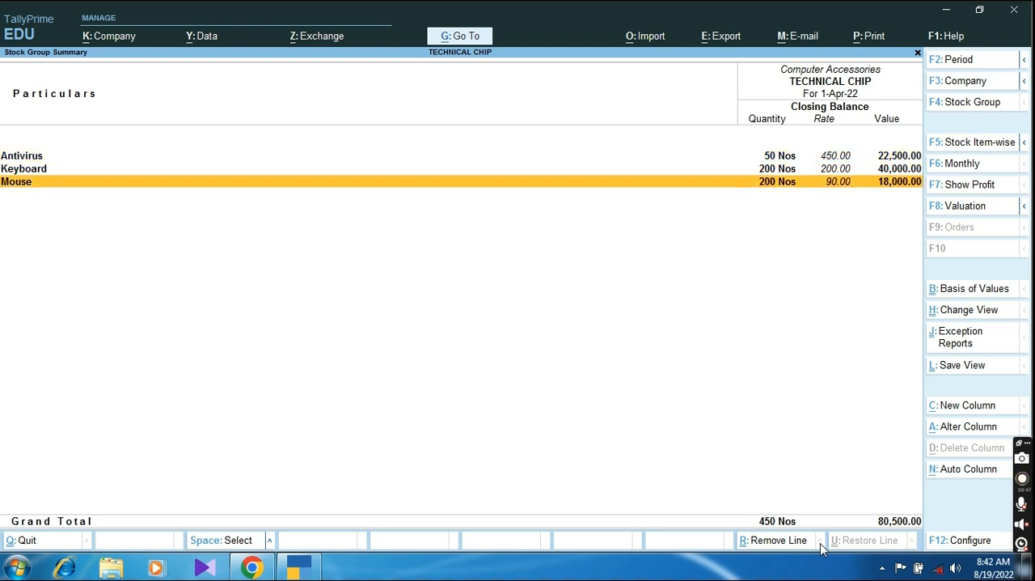
Step: Examine the stock items within the Antivirus, Keyboard and Mouse groups, and leave the Stock Summary
key("Return")
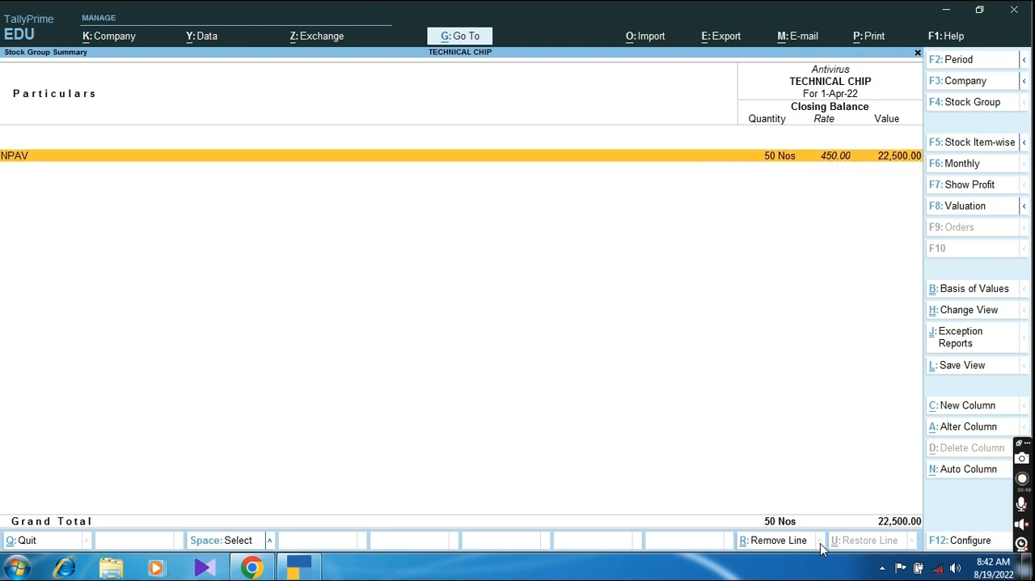
key("Escape")
key("Down")
key("Return")
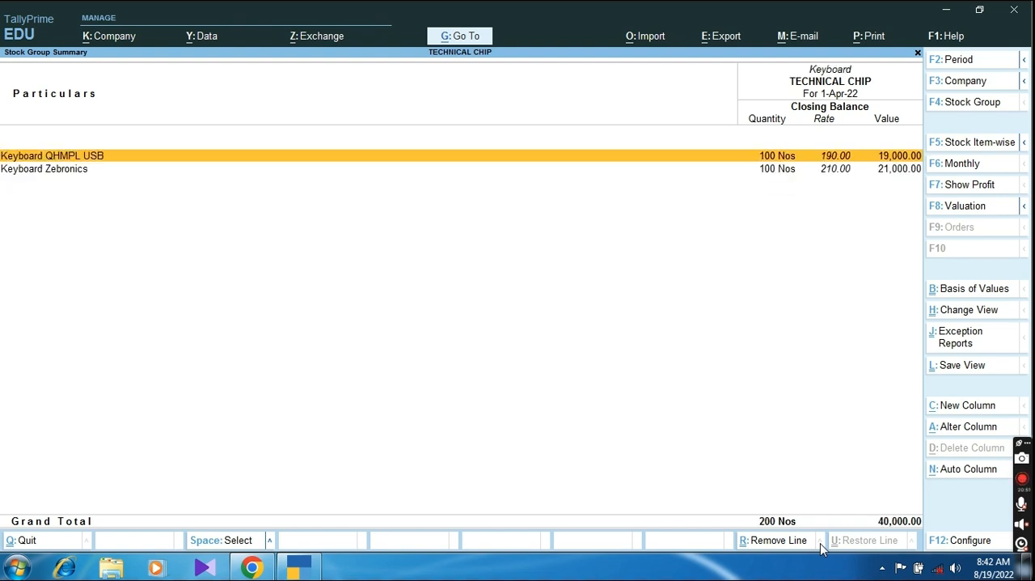
key("Escape")
key("Down")
key("Return")
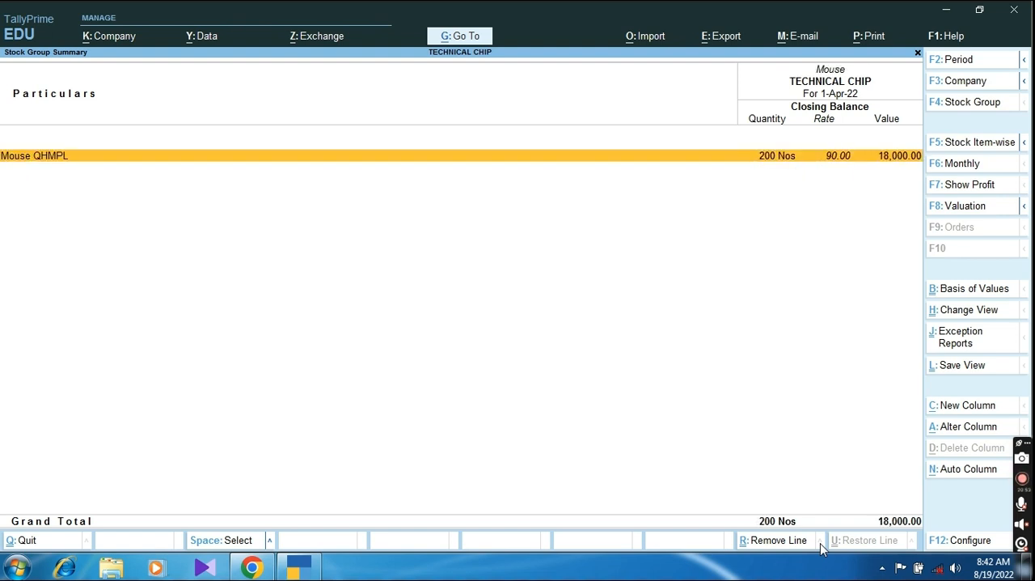
key("Escape")
key("Escape")
key("Escape")
Step: Examine Purchase Accounts and Closing Stock in the Profit & Loss A/c, and close the report
key("Up")
key("Return")
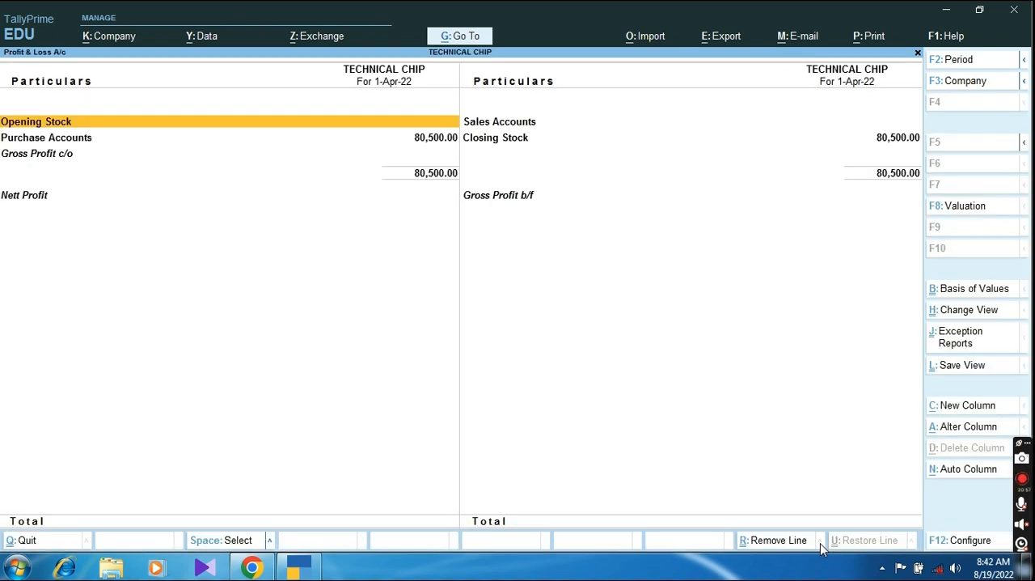
key("Down")
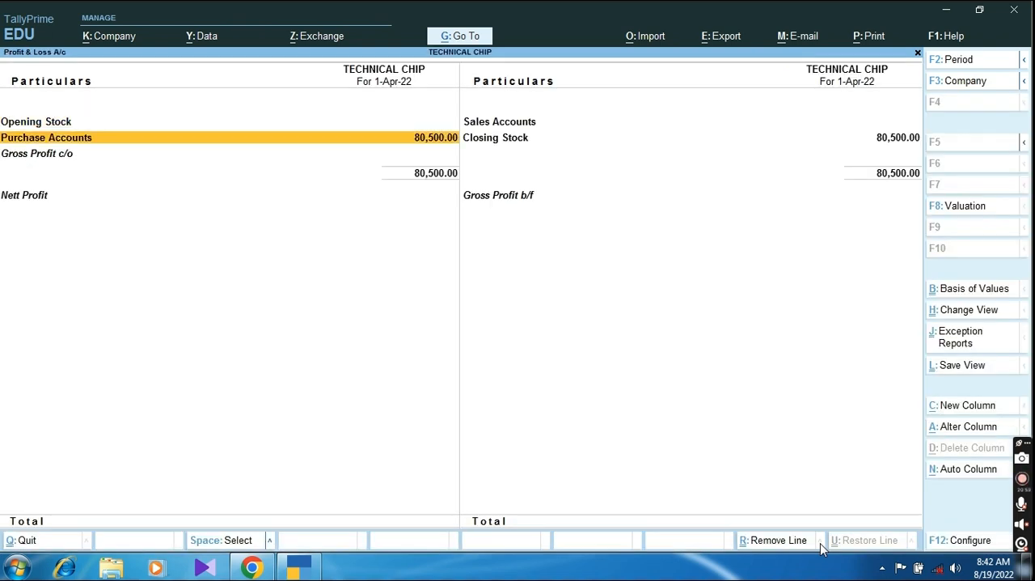
key("Escape")
Step: Examine Duties & Taxes, Sundry Creditors and the other liabilities in the Balance Sheet, and close the report
key("Up")
key("Return")
key("Down")
key("Down")
key("Down")
key("Down")
key("Down")
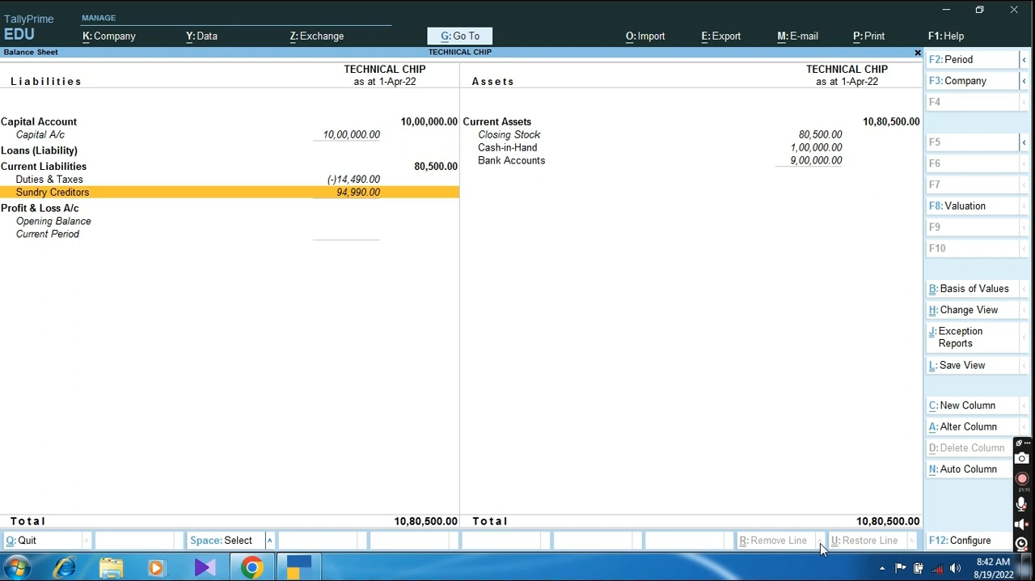
key("Up")
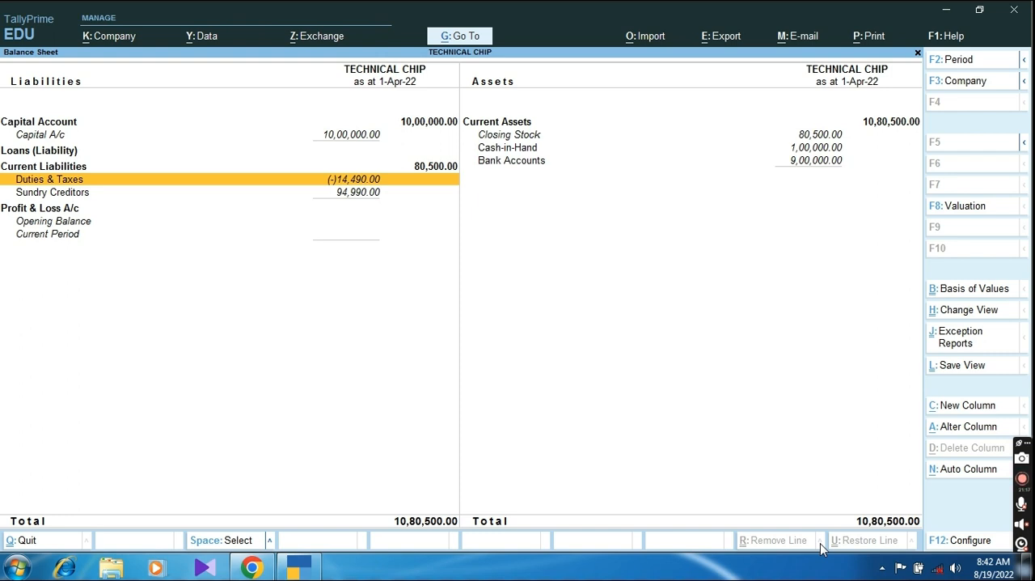
key("Up")
key("Up")
key("Up")
key("Up")
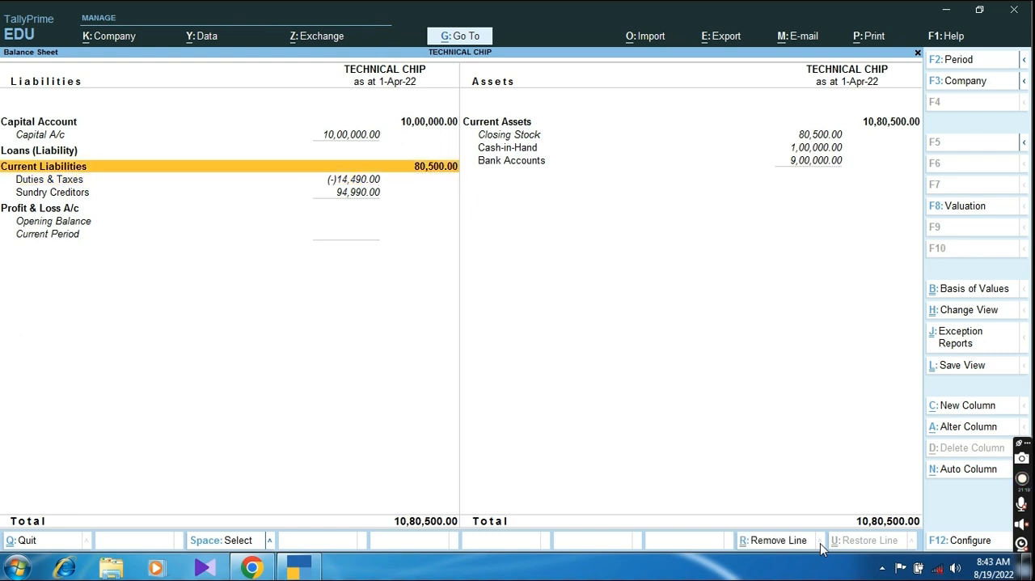
key("Escape")
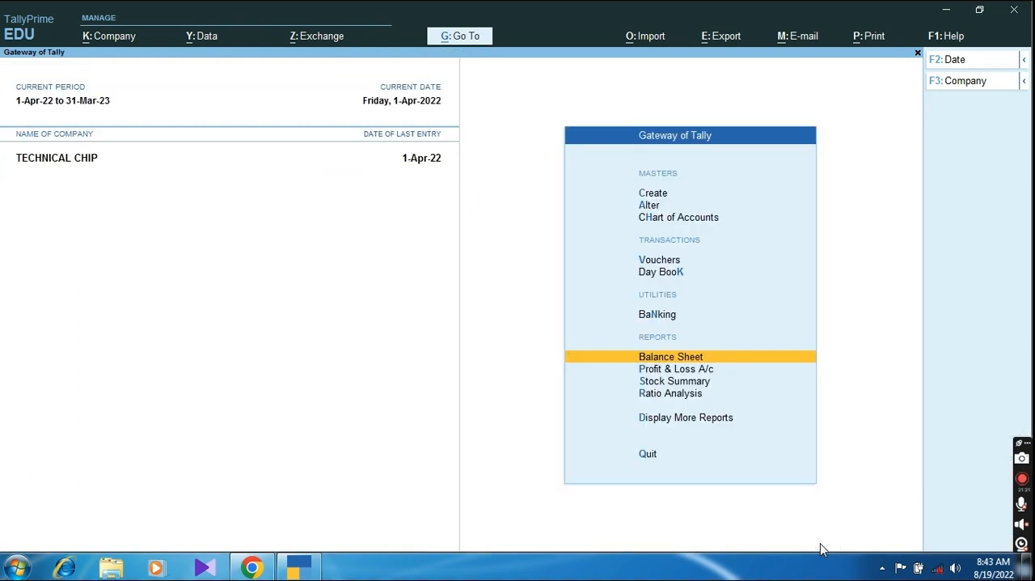
Step: Start a sales voucher with Cash as the party account
key("Up")
key("Up")
key("Up")
key("Up")
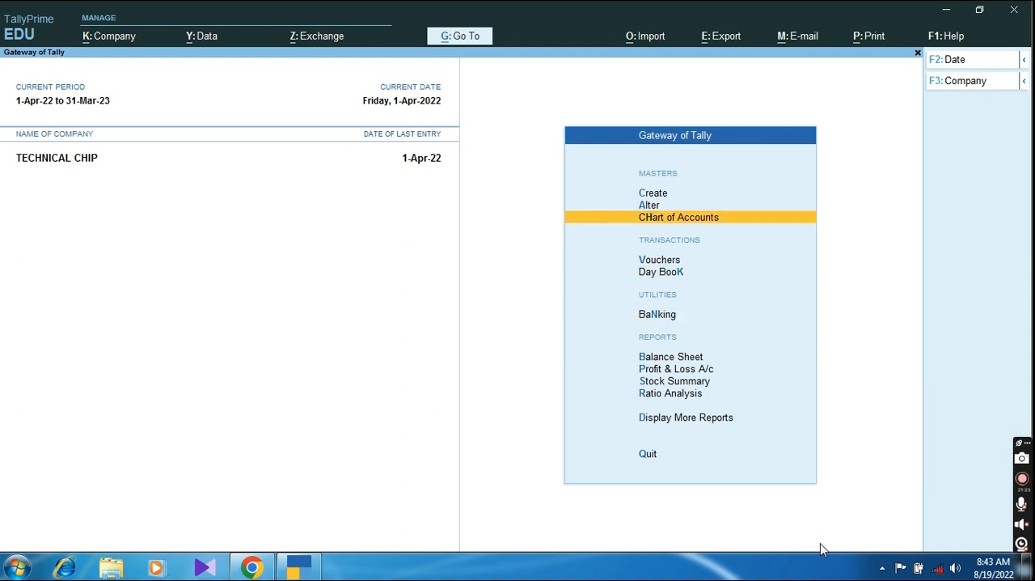
key("Down")
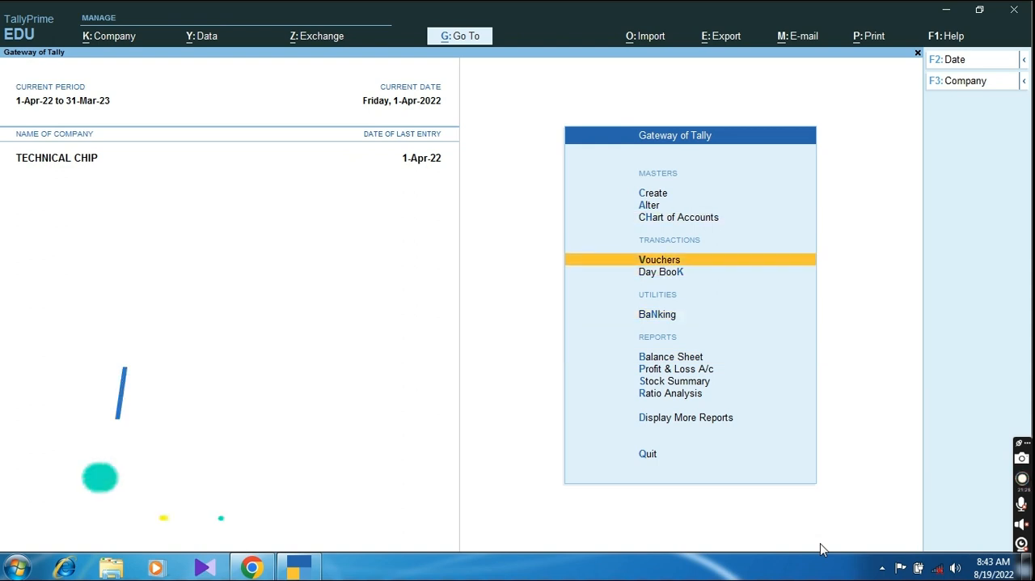
key("Return")
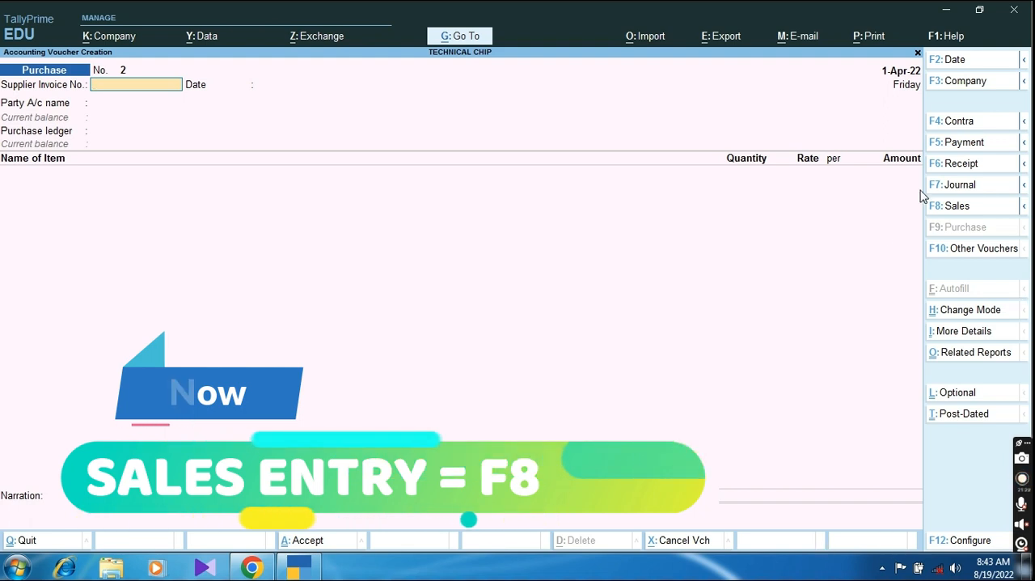
left_click(954, 206)
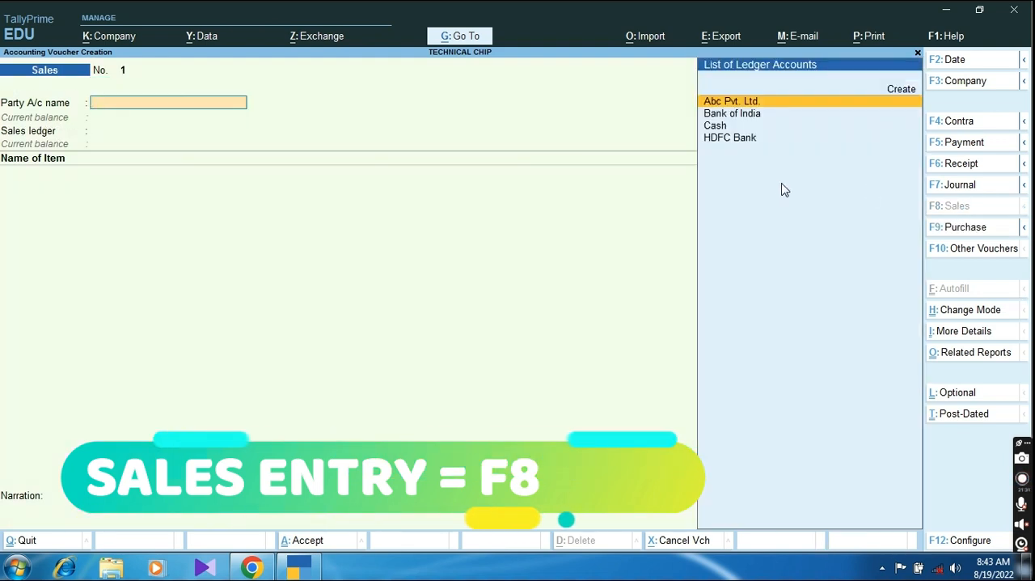
key("Down")
key("Down")
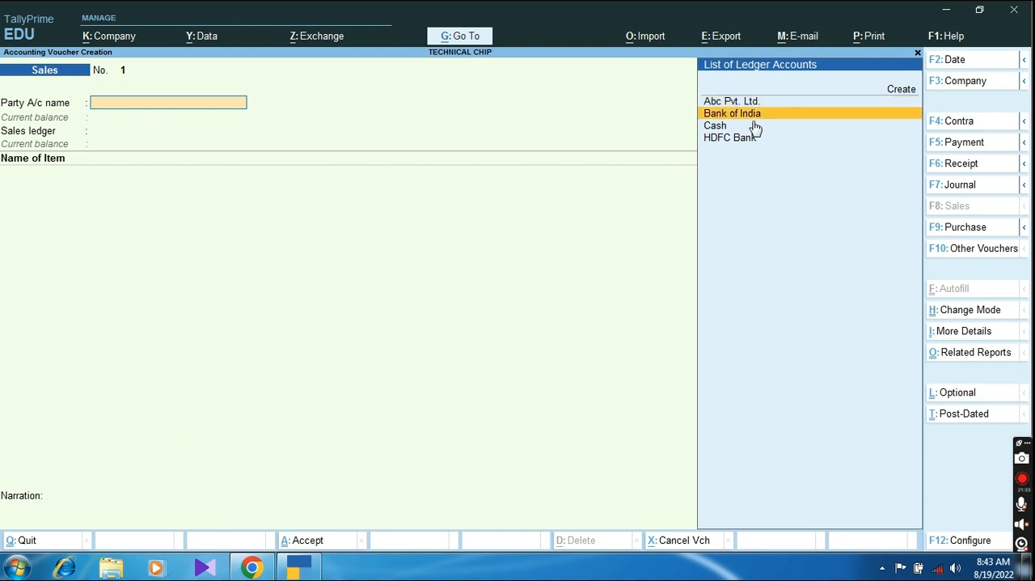
key("Return")
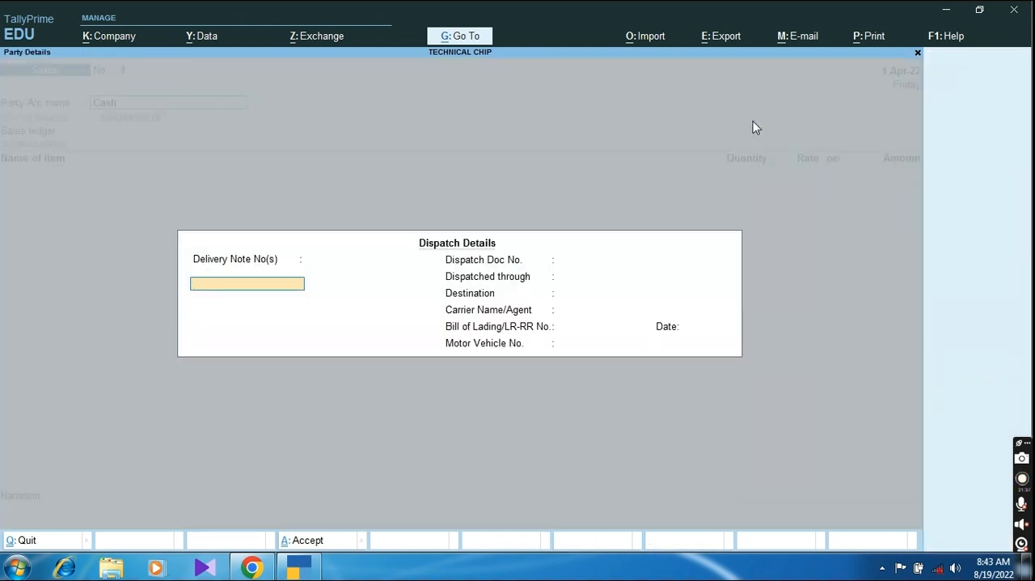
Step: Enter delivery note number 1 dated 1-Apr-22 in the dispatch details, leaving the dispatch document number blank
type("1")
key("Return")
key("Return")
key("Return")
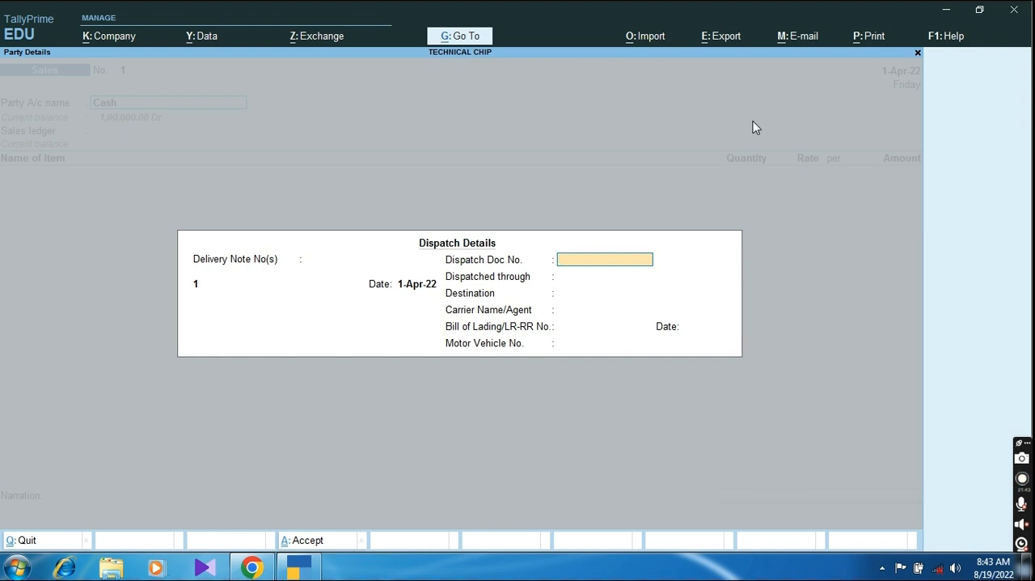
key("Return")
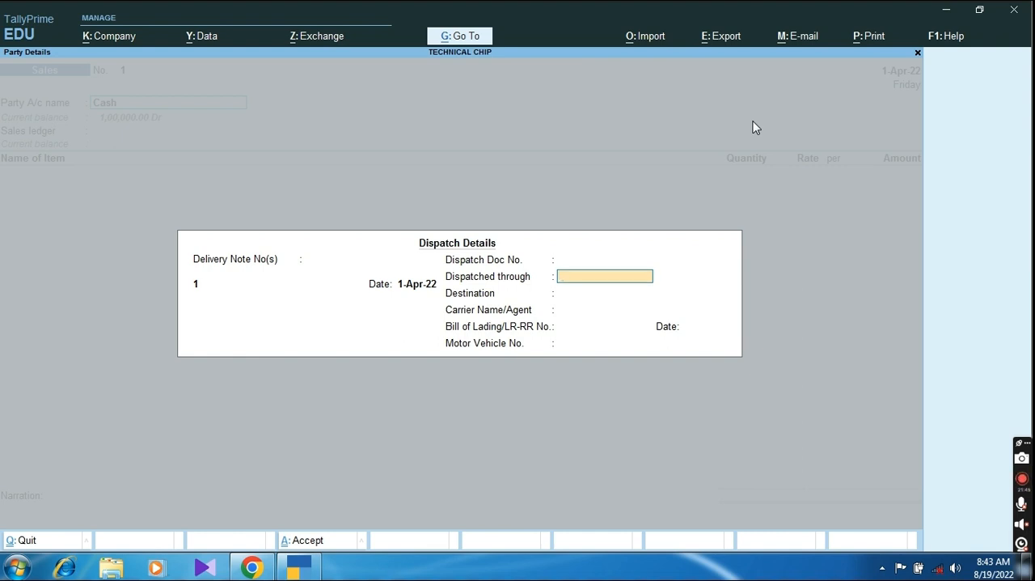
Step: Set the dispatch method to TRANSPORT and the destination to LKO, and accept the remaining dispatch details blank
type("TRANSL")
key("BackSpace")
type("POT")
type("RT")
key("Return")
type("LKO")
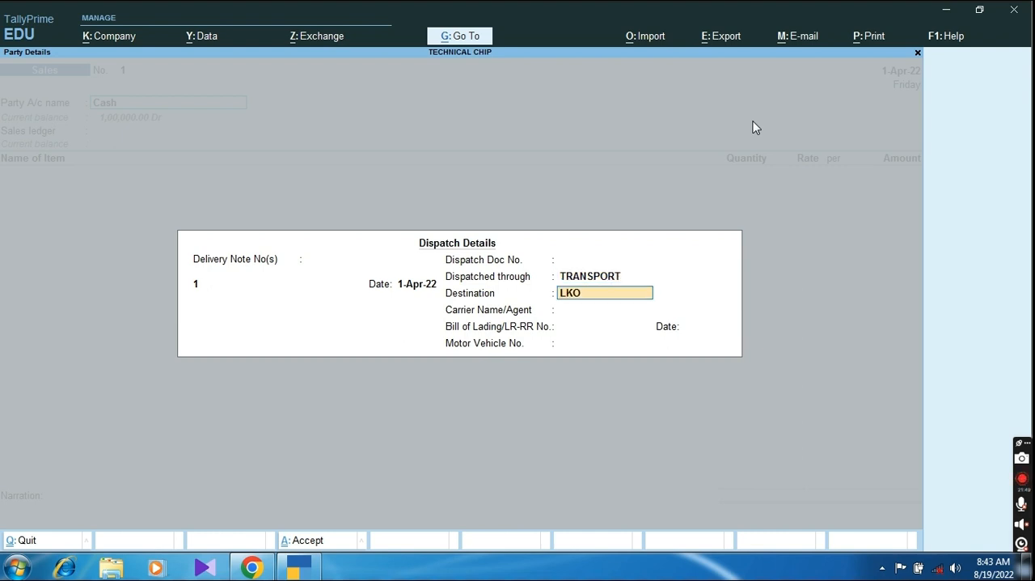
key("Return")
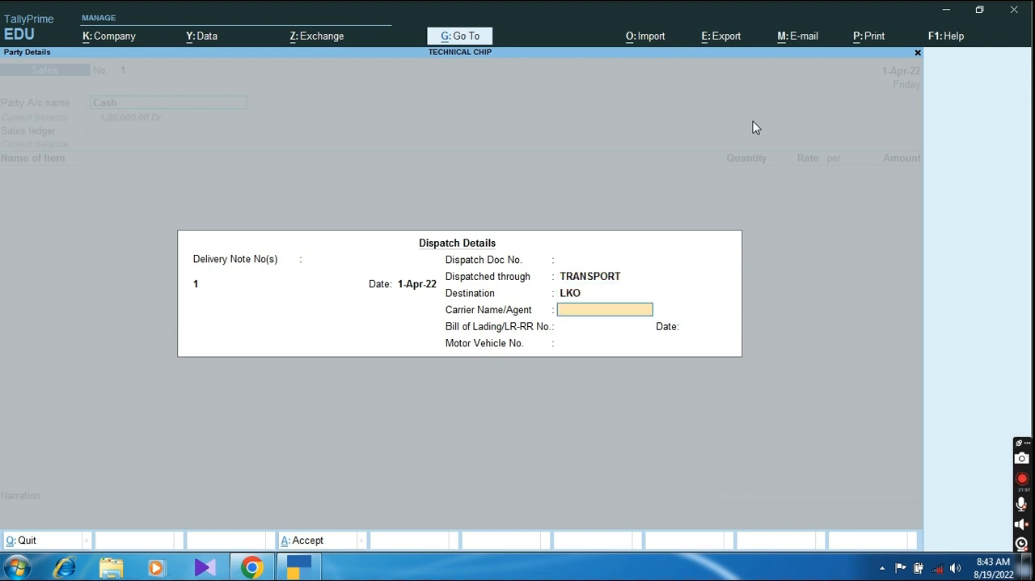
key("Return")
key("Return")
key("Return")
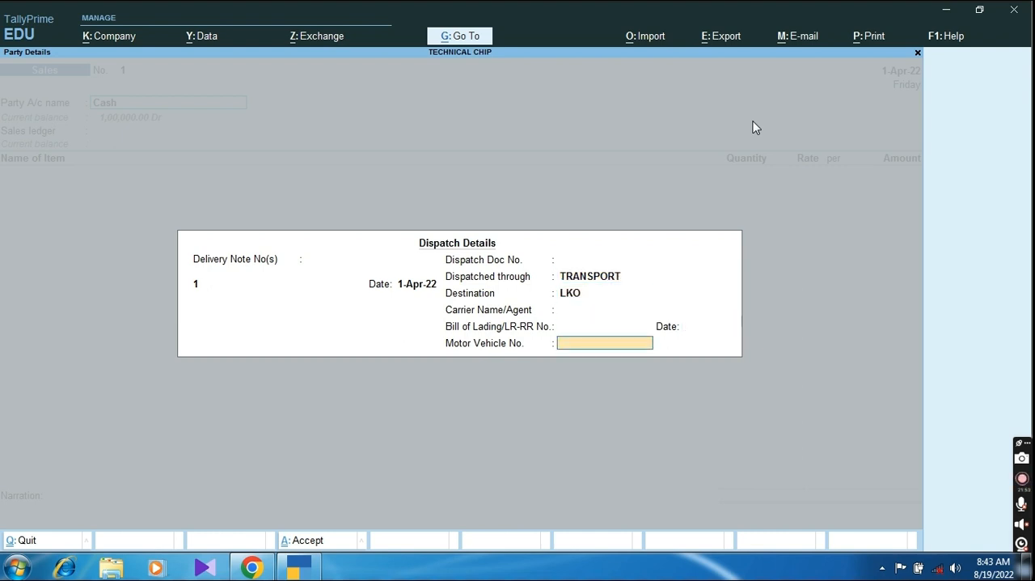
key("Return")
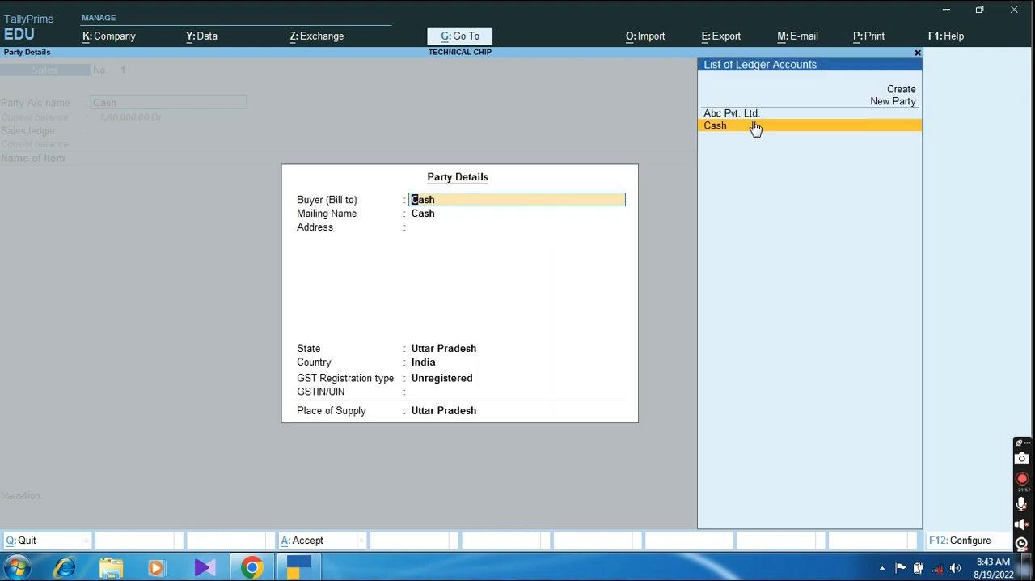
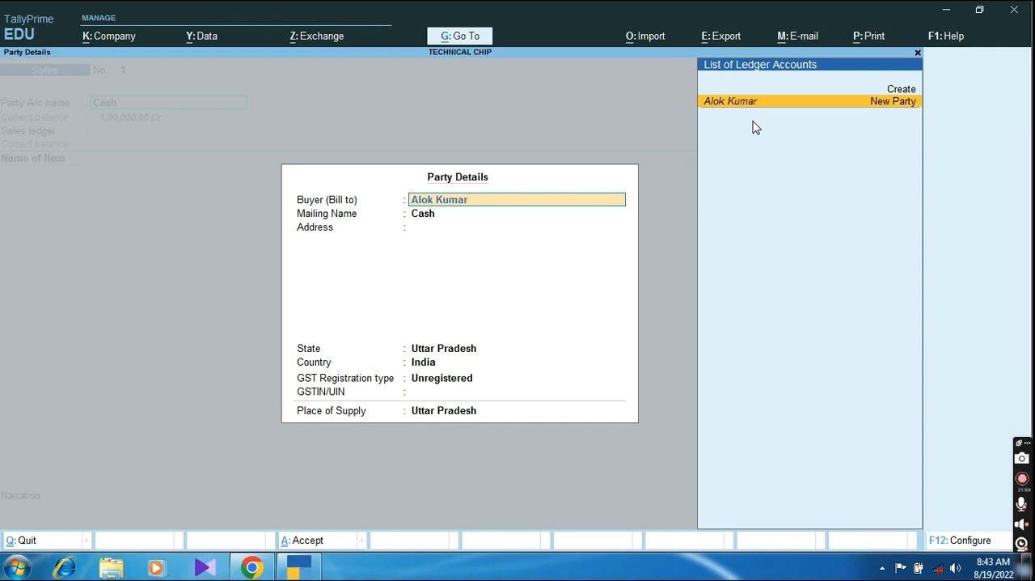
Step: Enter the buyer's full name as a new party, keep it as the mailing name, and fill in the address
key("Return")
key("Return")
type("K")
key("BackSpace")
key("BackSpace")
key("Return")
key("Return")
type("Lko")
Step: Set the buyer's GST registration type to Regular, enter the GSTIN, and use Sales A/c as the sales ledger
key("Return")
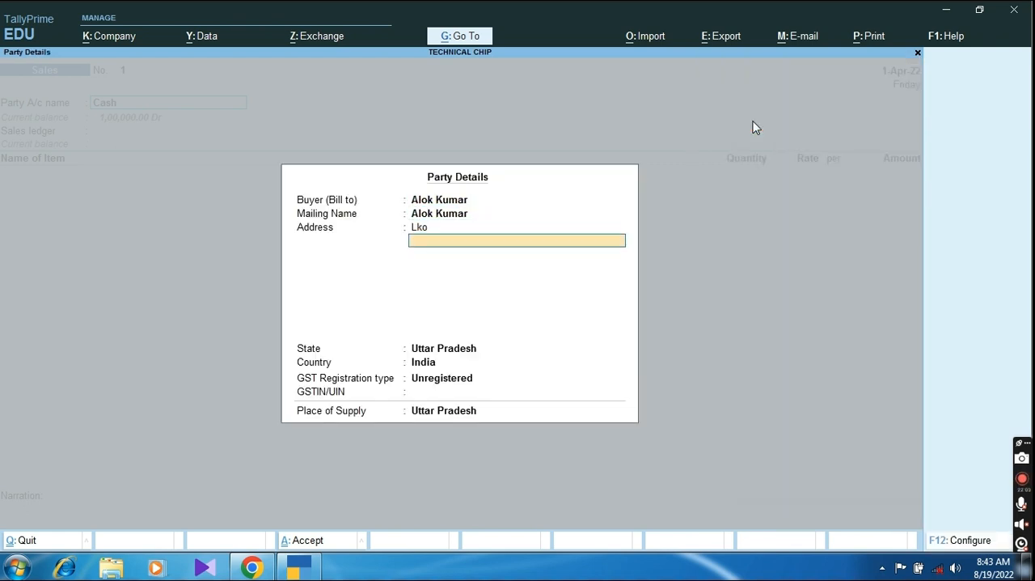
key("Return")
key("Return")
key("Return")
key("Up")
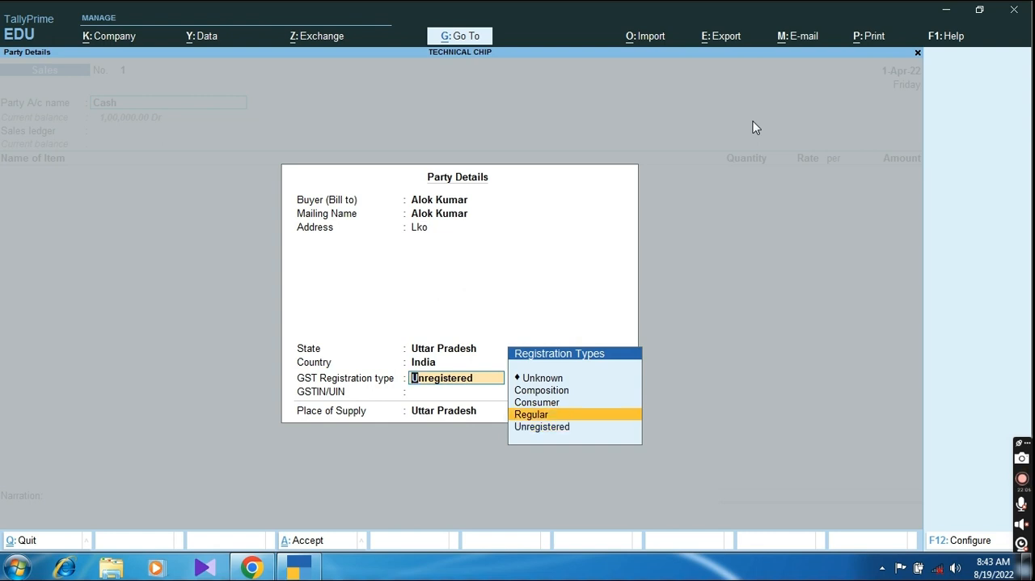
key("Return")
type("99384KJK3J43")
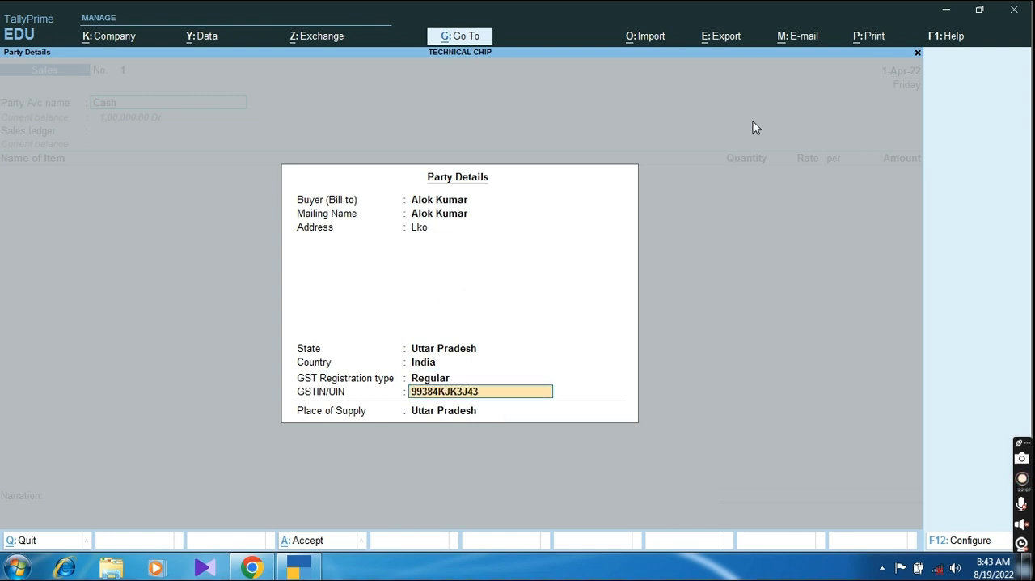
key("Return")
key("Return")
key("Return")
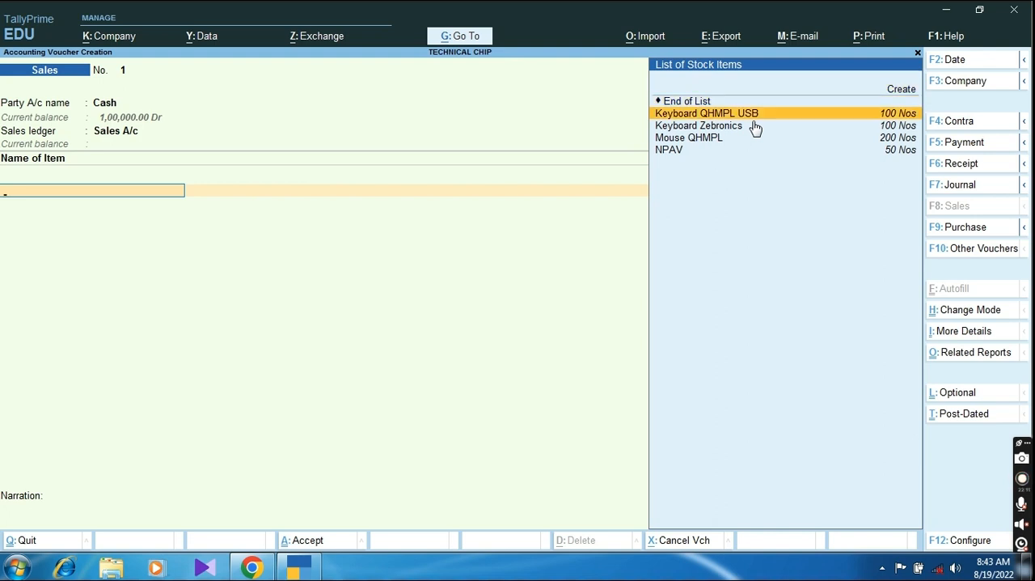
Step: Add 99 Nos of Keyboard QHMPL USB at a rate of 250 to the sales voucher
key("Return")
type("99")
key("Return")
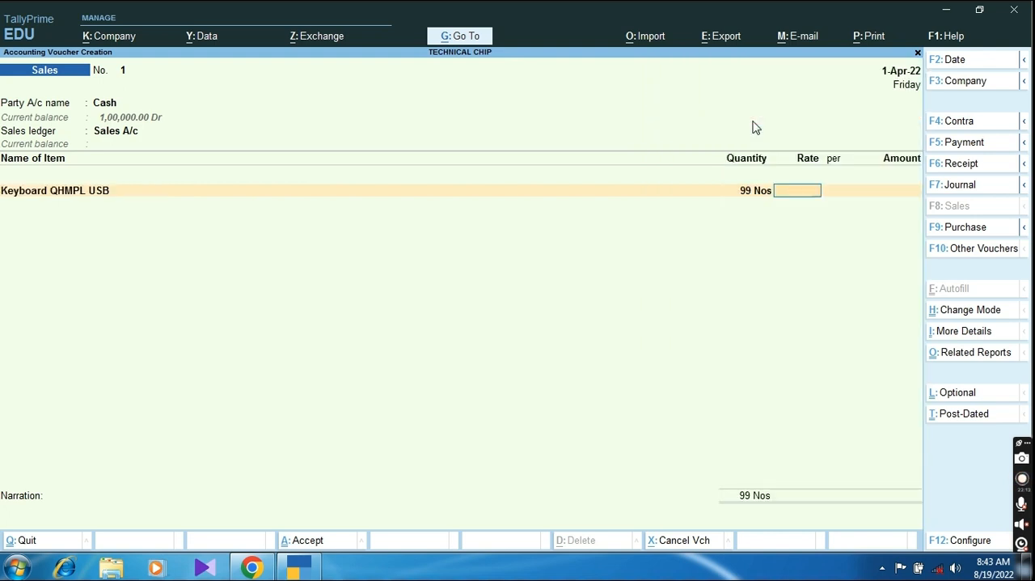
type("250")
key("Return")
key("Return")
Step: Add 99 Nos of Keyboard Zebronics at a rate of 280 to the sales voucher
key("Down")
key("Down")
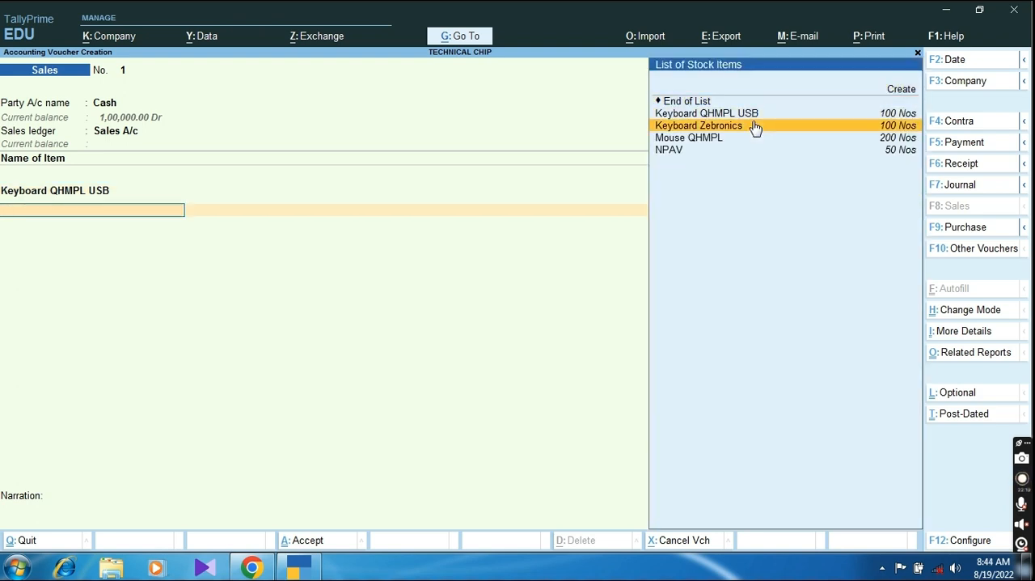
key("Return")
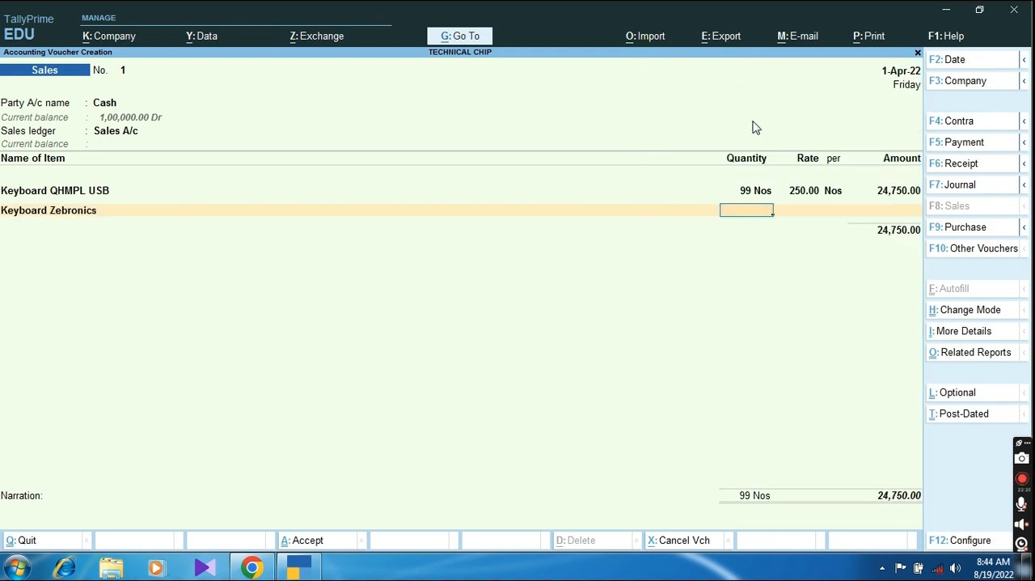
type("99")
key("Return")
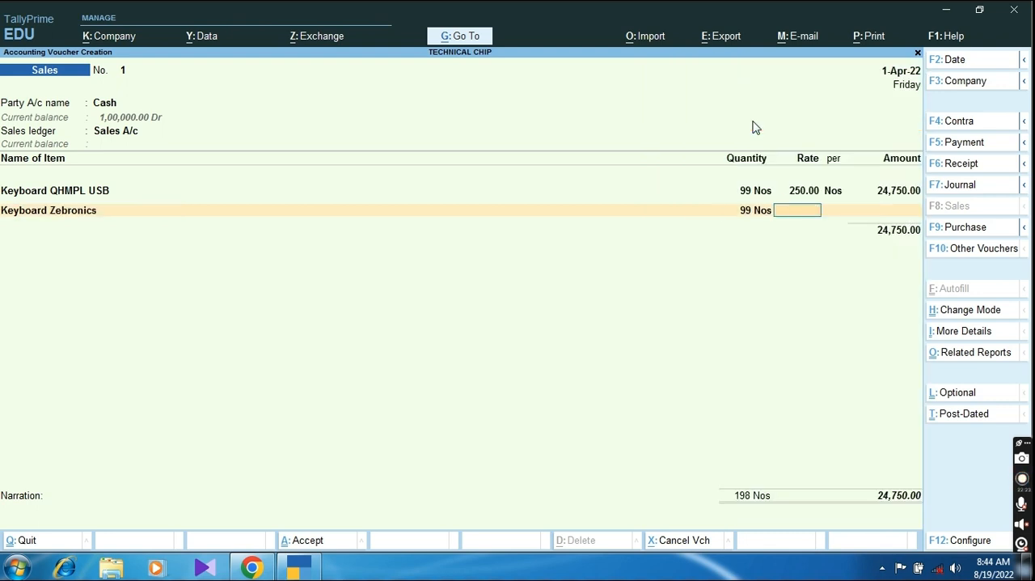
type("280")
key("Return")
key("Return")
key("Return")
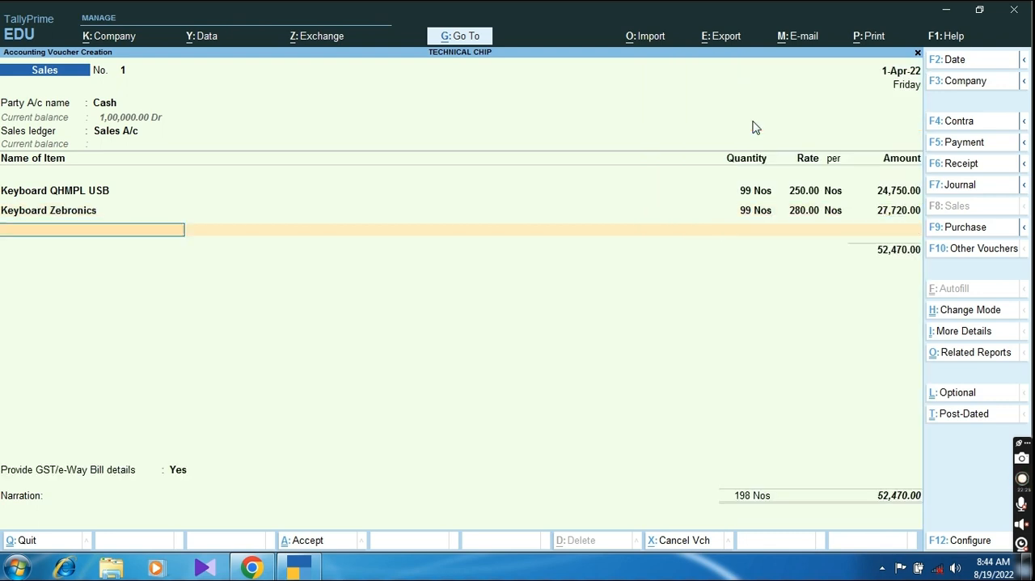
key("BackSpace")
key("Return")
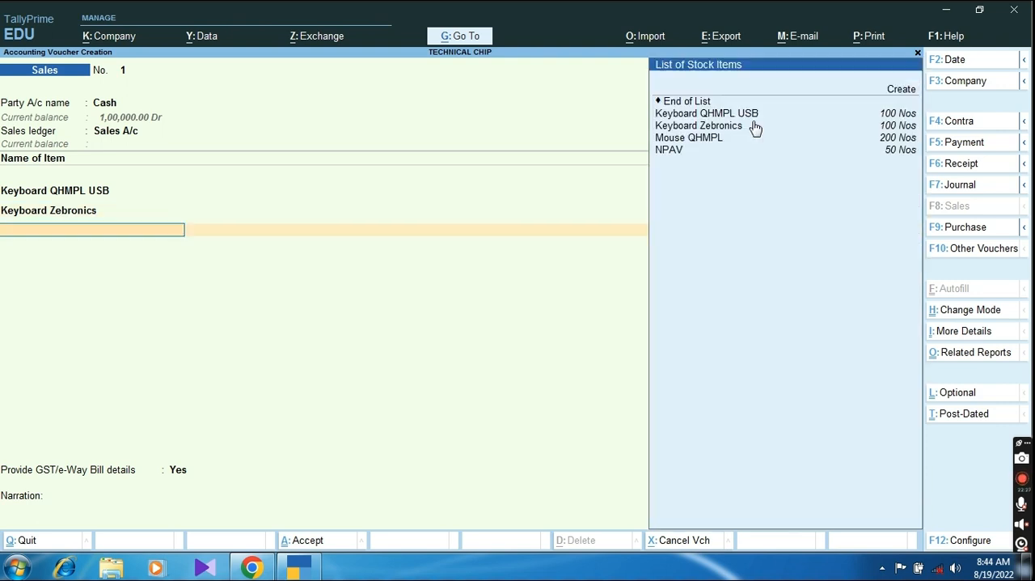
Step: Add 190 Nos of Mouse QHMPL at a rate of 130 to the sales voucher
key("Down")
key("Down")
key("Down")
key("Return")
type("190")
key("Return")
type("130")
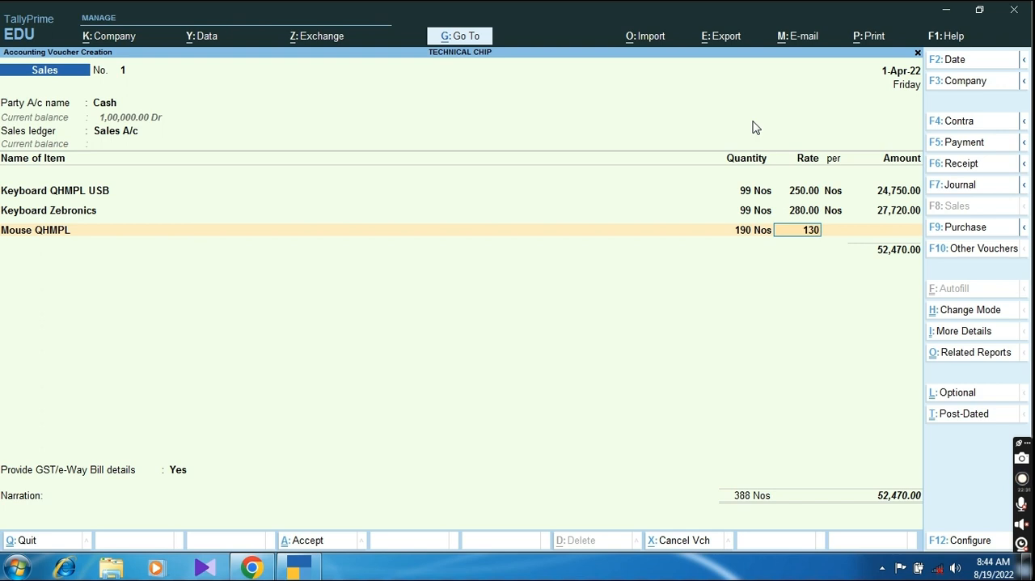
key("Return")
key("Return")
Step: Add 48 Nos of NPAV at a rate of 550 to the sales voucher and end the item list
key("Down")
key("Down")
key("Down")
key("Down")
key("Down")
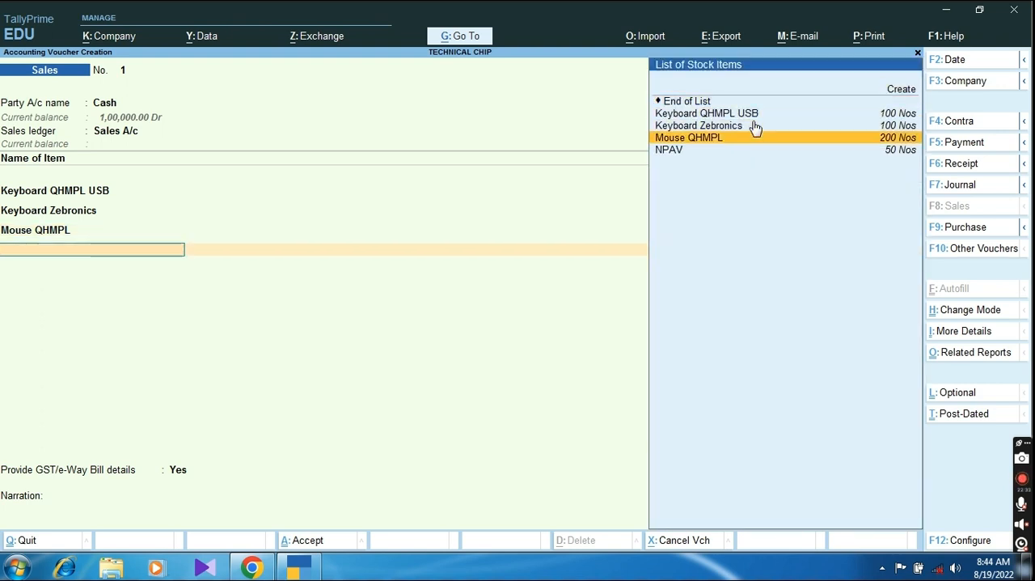
key("Return")
type("48")
key("Return")
type("550")
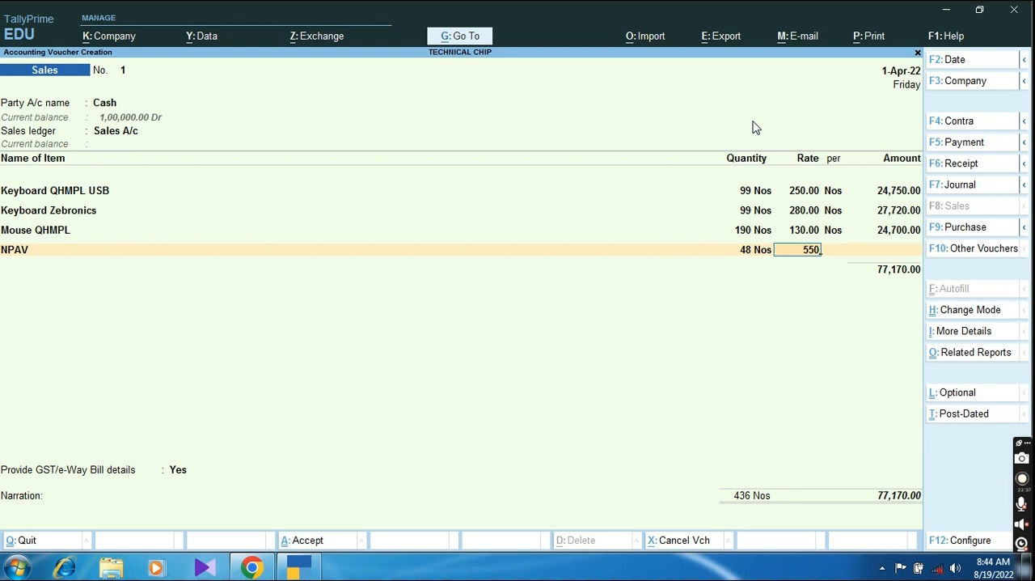
key("Return")
key("Return")
Step: Add the Output CGST and Output SGST ledgers to the sales voucher with their calculated amounts
key("Return")
key("Return")
key("Down")
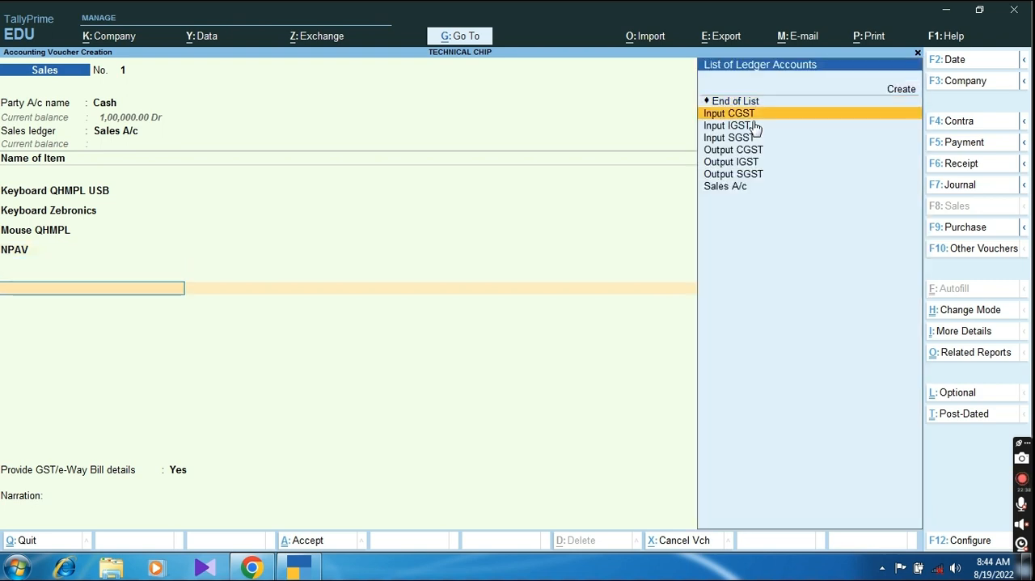
key("Down")
key("Down")
key("Down")
key("Return")
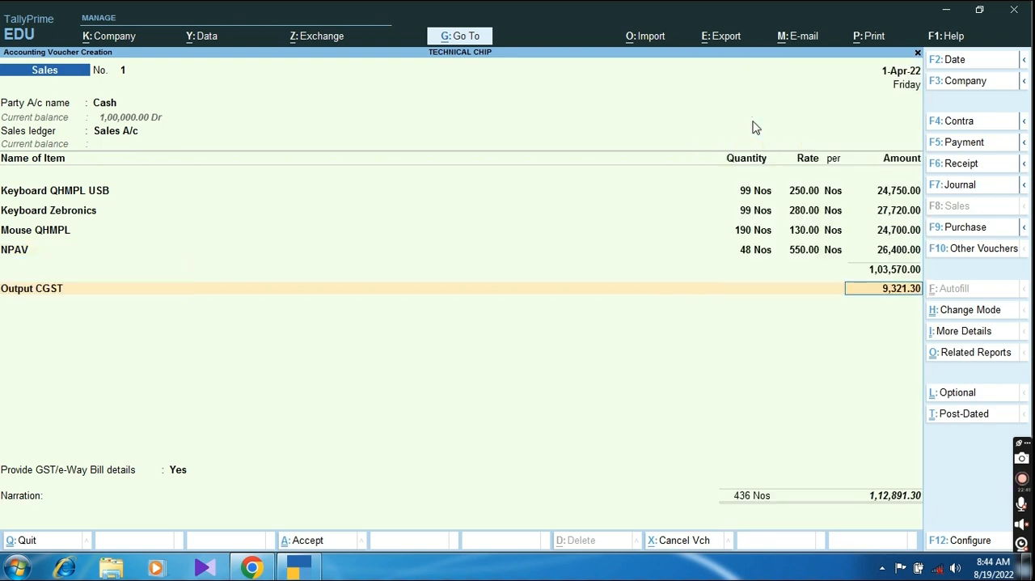
key("Return")
key("Down")
key("Down")
key("Down")
key("Down")
key("Down")
key("Down")
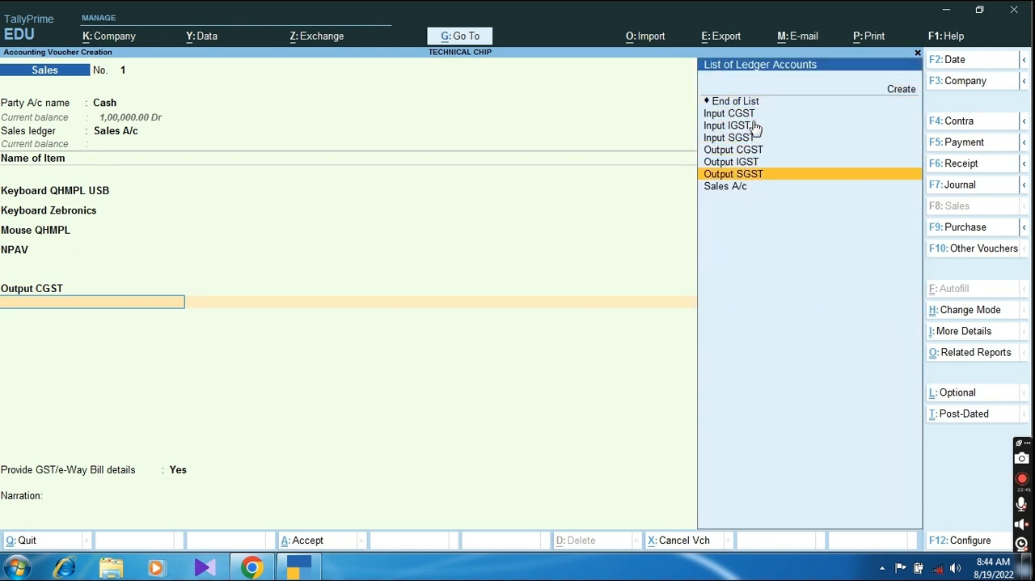
key("Return")
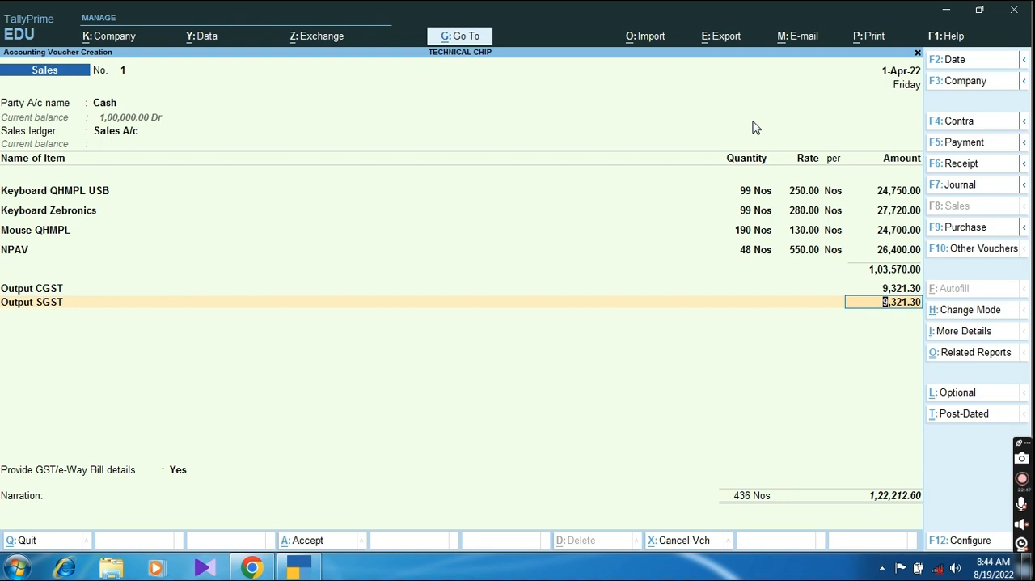
key("Return")
Step: Set Provide GST/e-Way Bill details to No and save the sales voucher
key("Return")
key("n")
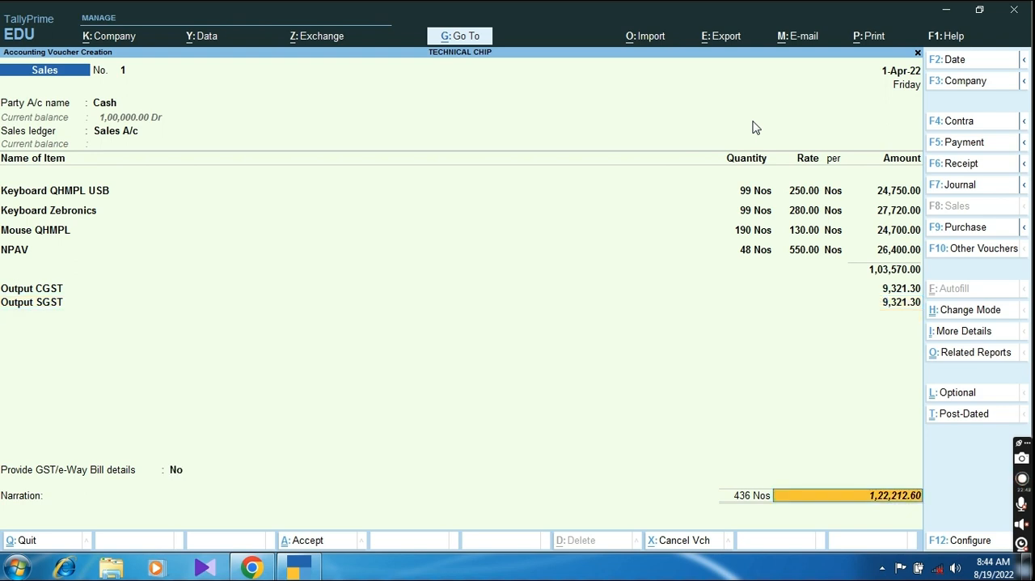
key("Return")
key("Return")
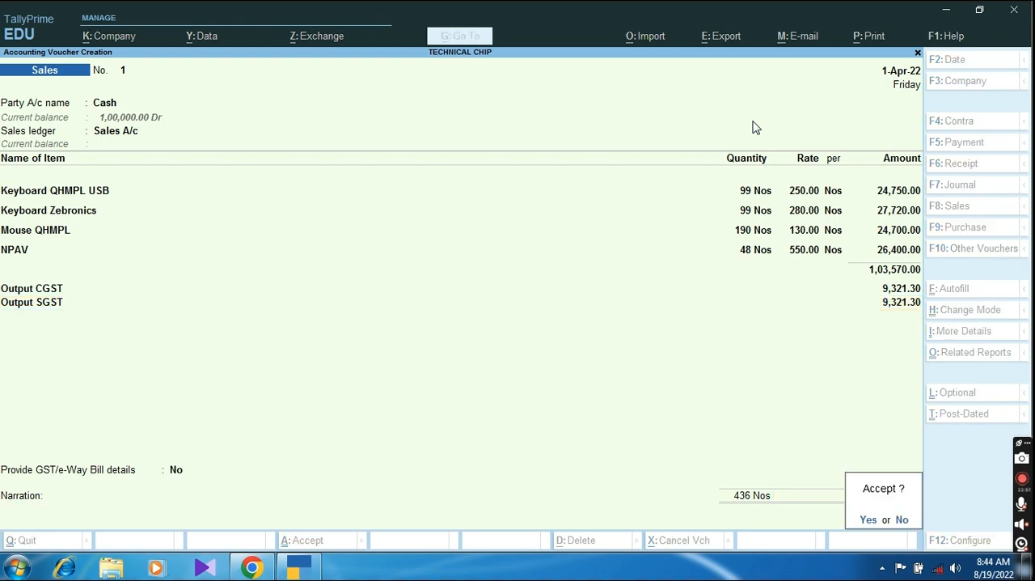
key("Return")
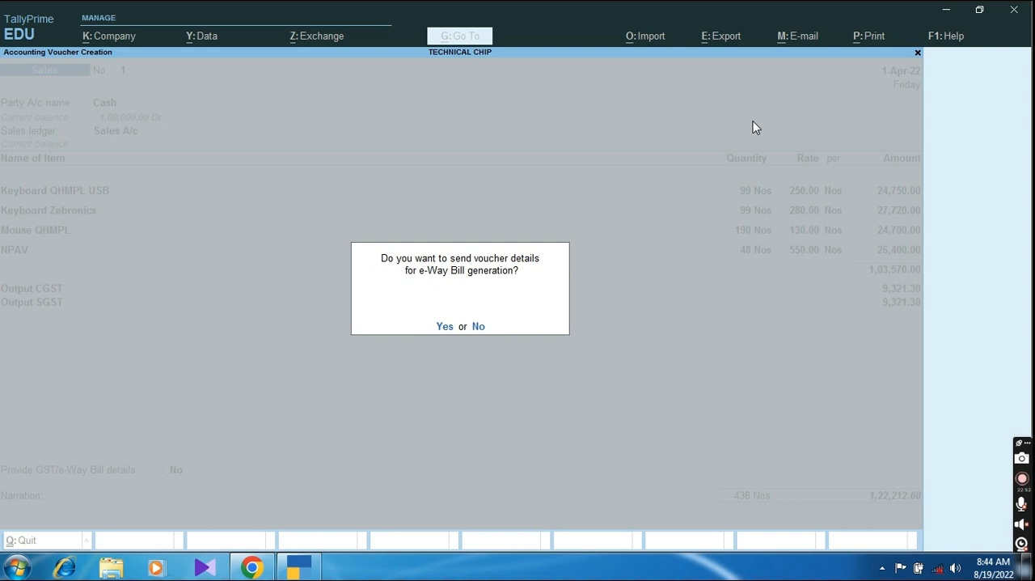
key("Return")
Step: Leave sales voucher entry and open the Balance Sheet
key("Return")
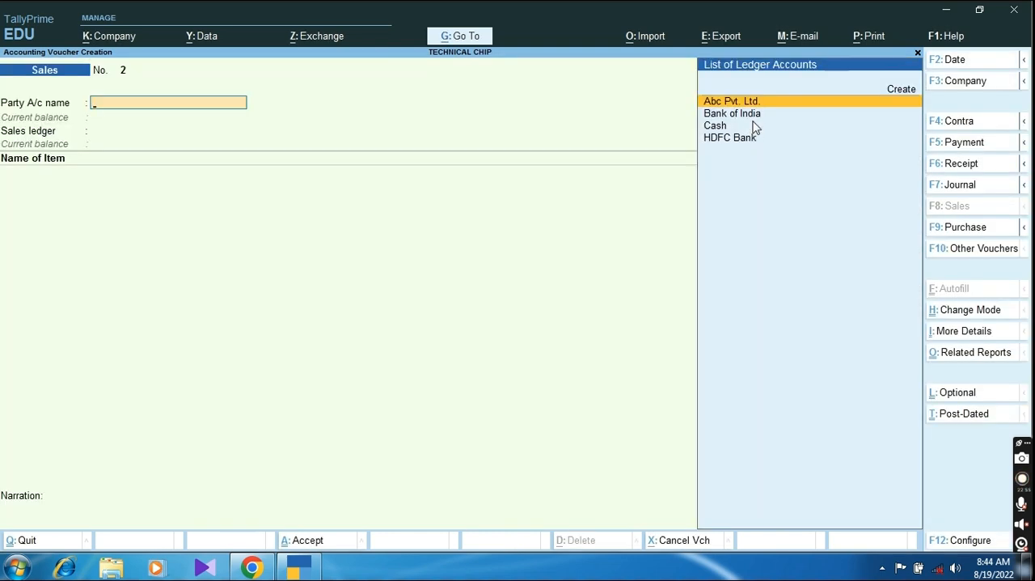
key("Return")
key("Escape")
key("Escape")
key("Escape")
key("Return")
key("b")
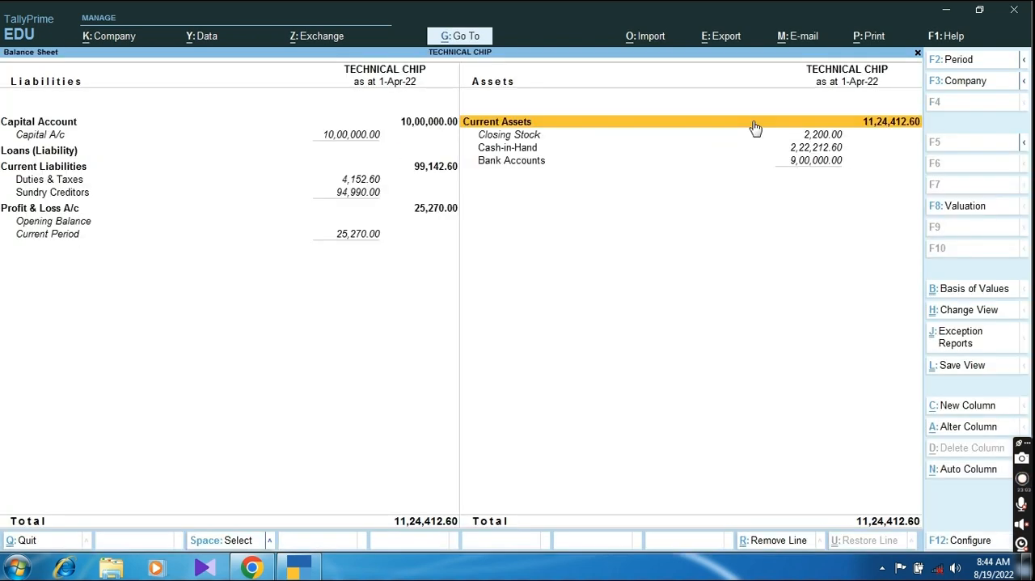
Step: Review Closing Stock and Cash-in-Hand in the Balance Sheet, and examine the input and output GST balances under Duties & Taxes
key("Down")
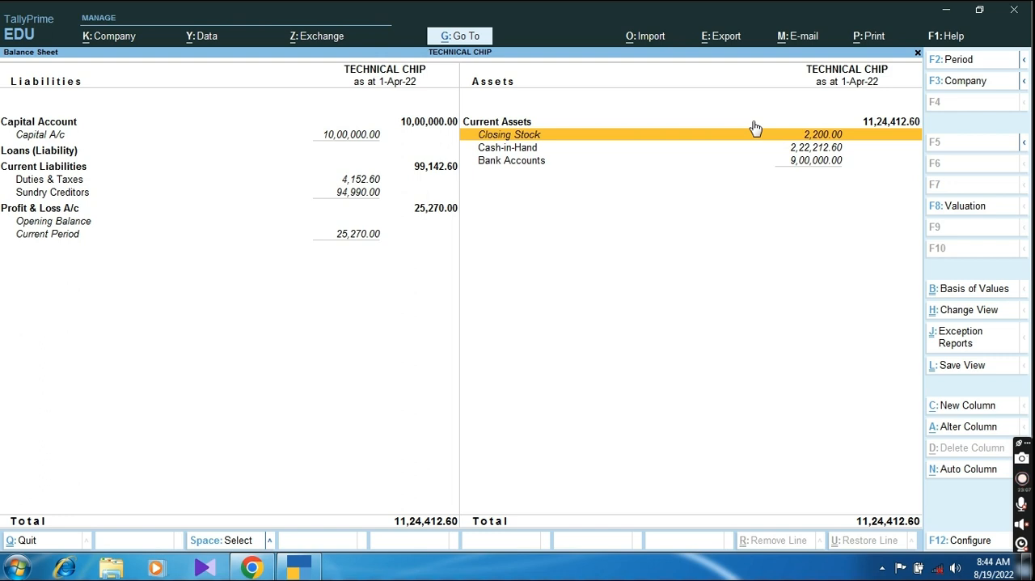
key("Down")
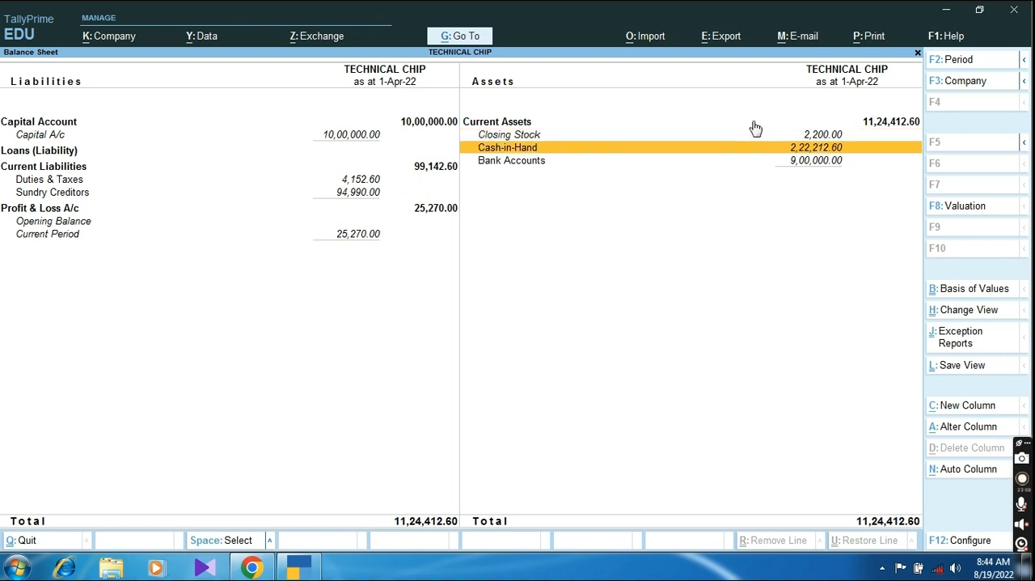
key("Left")
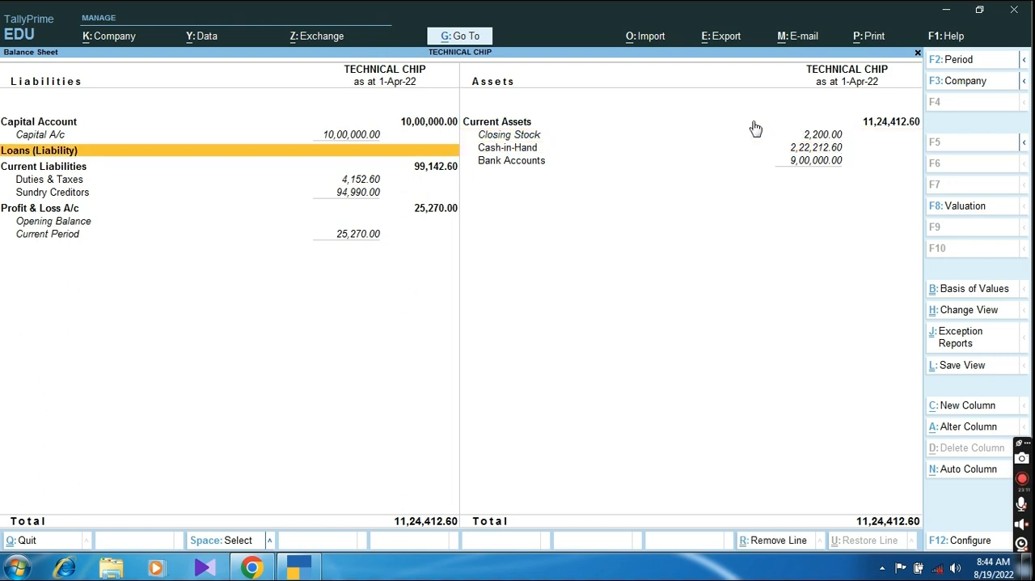
key("Down")
key("Down")
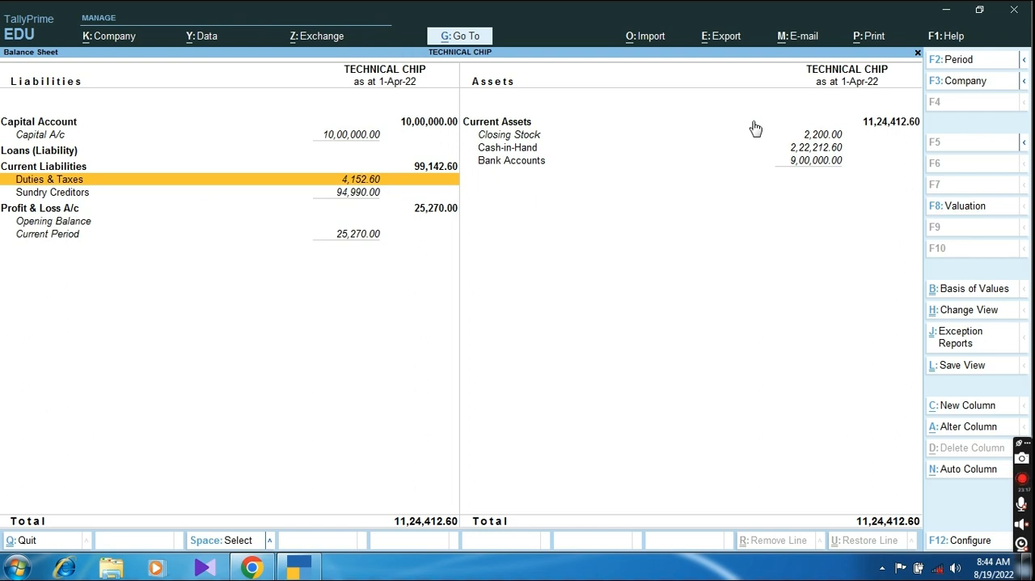
key("Return")
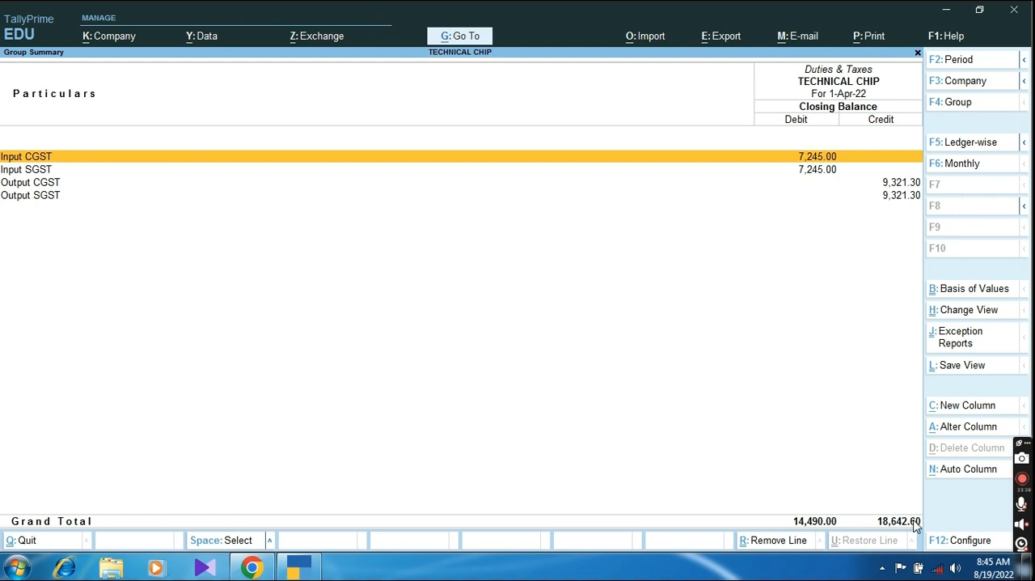
key("Escape")
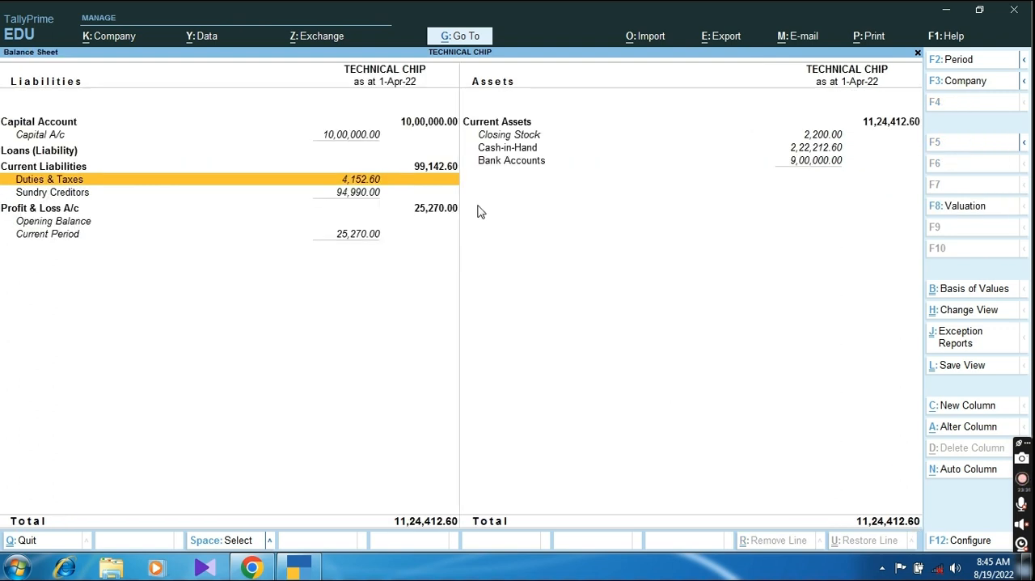
left_click(364, 181)
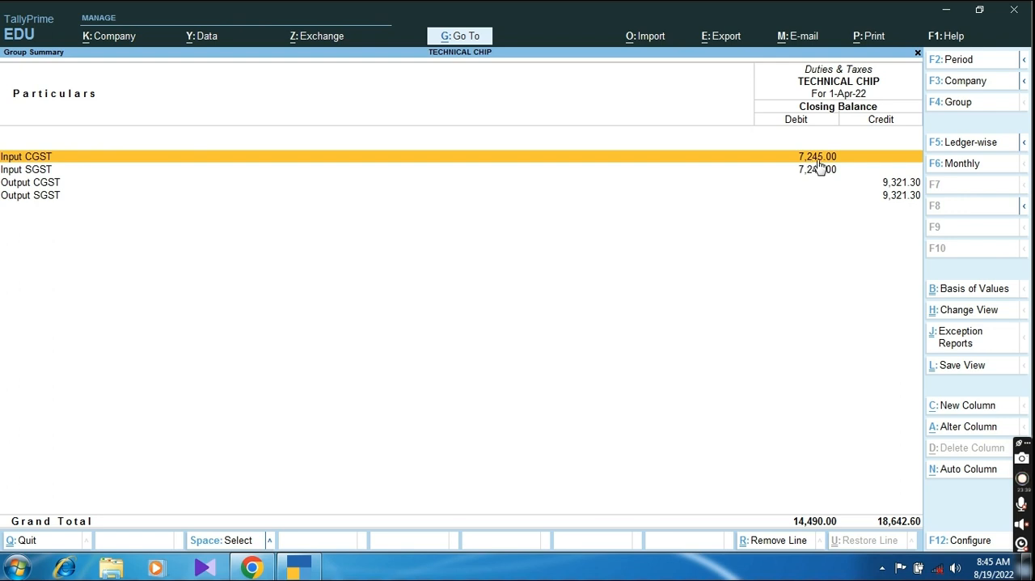
Step: Note the Input CGST amount 7245 in the Windows Run box for reference
key("super+r")
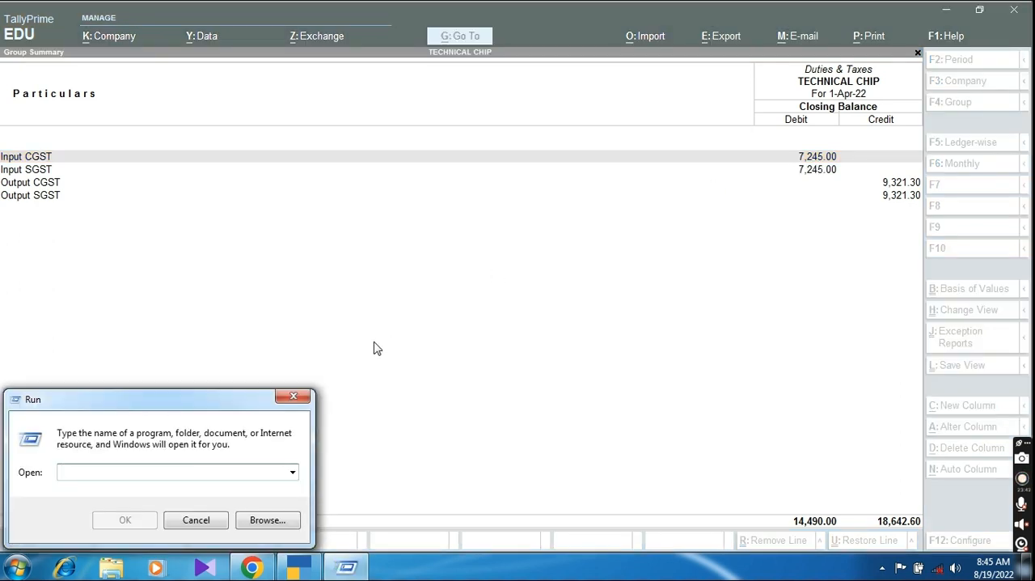
type("T")
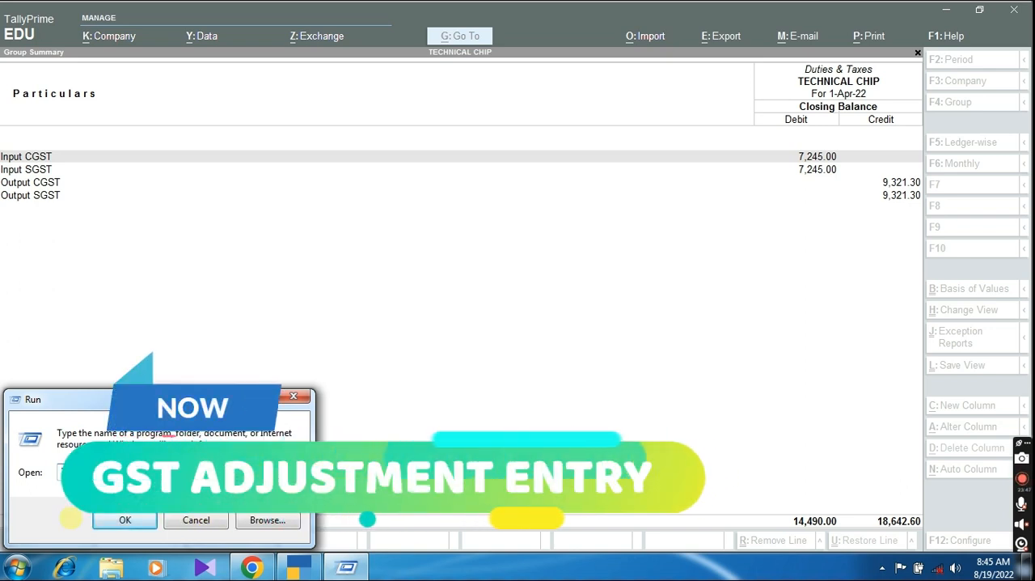
left_click(266, 333)
Step: Leave the reports and start a new Journal voucher for the GST adjustment entry
key("Escape")
key("Escape")
key("Up")
key("Up")
key("Up")
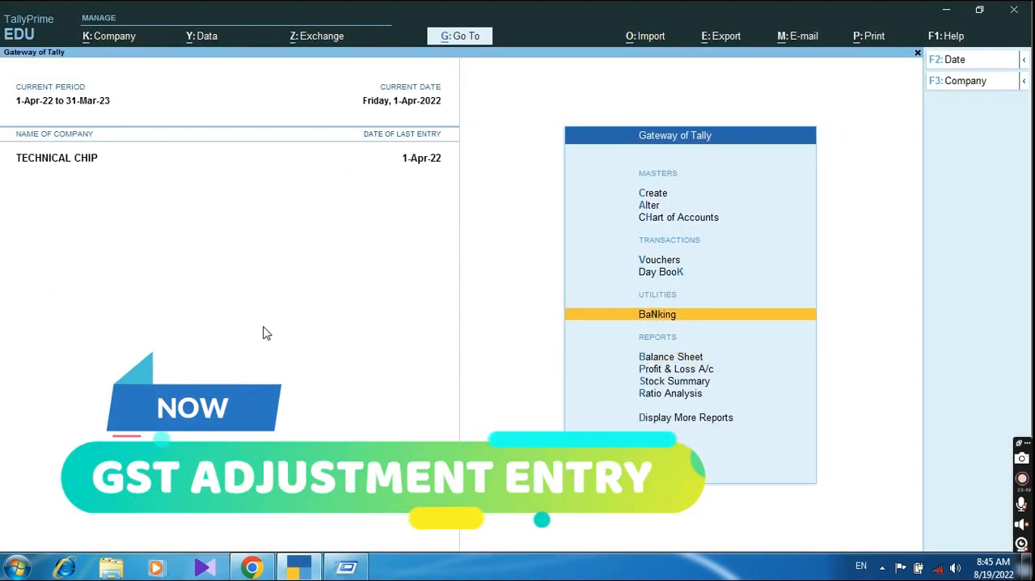
key("Return")
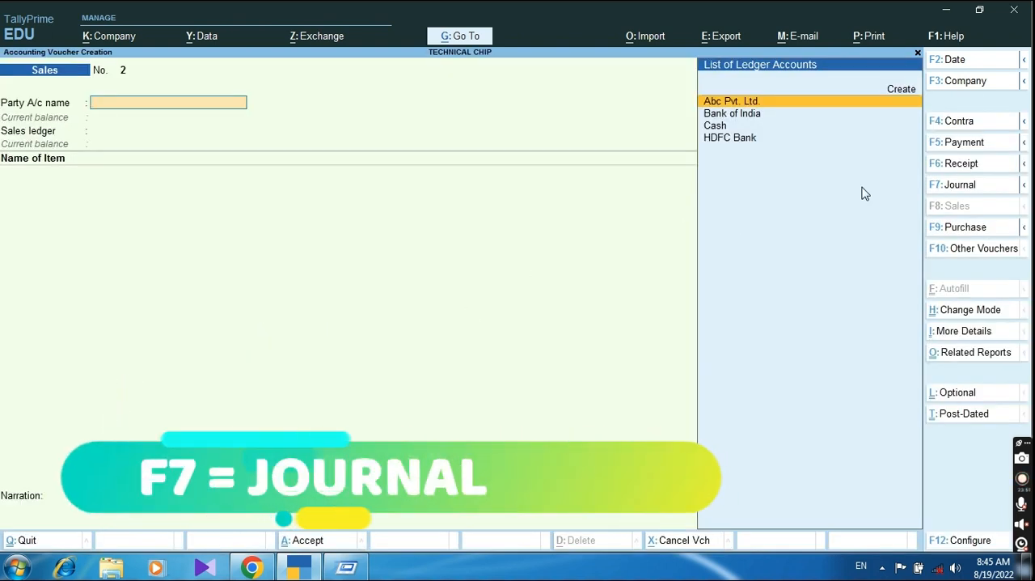
left_click(959, 185)
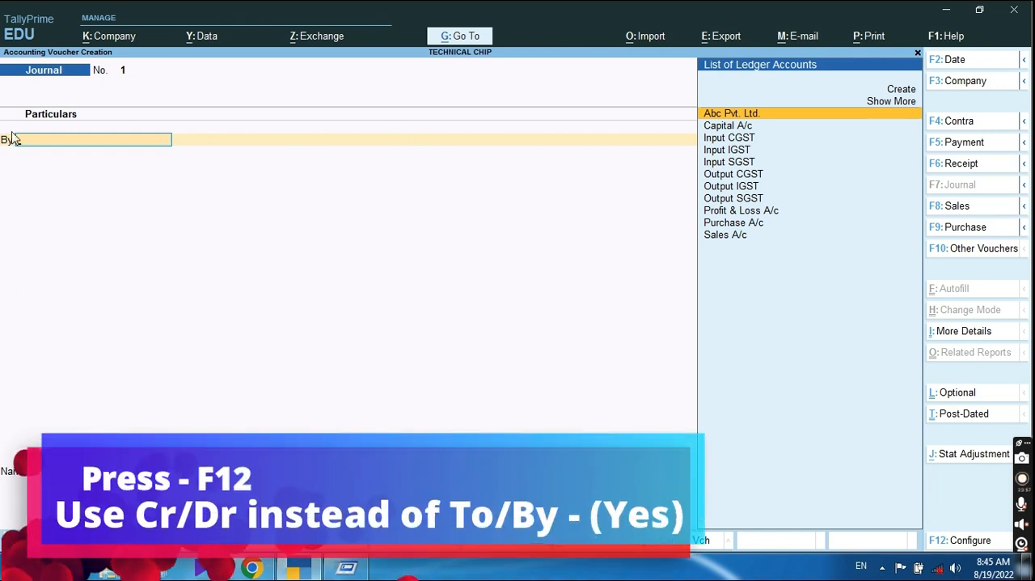
Step: Configure voucher entry to use Cr/Dr instead of To/By and save the configuration
key("F12")
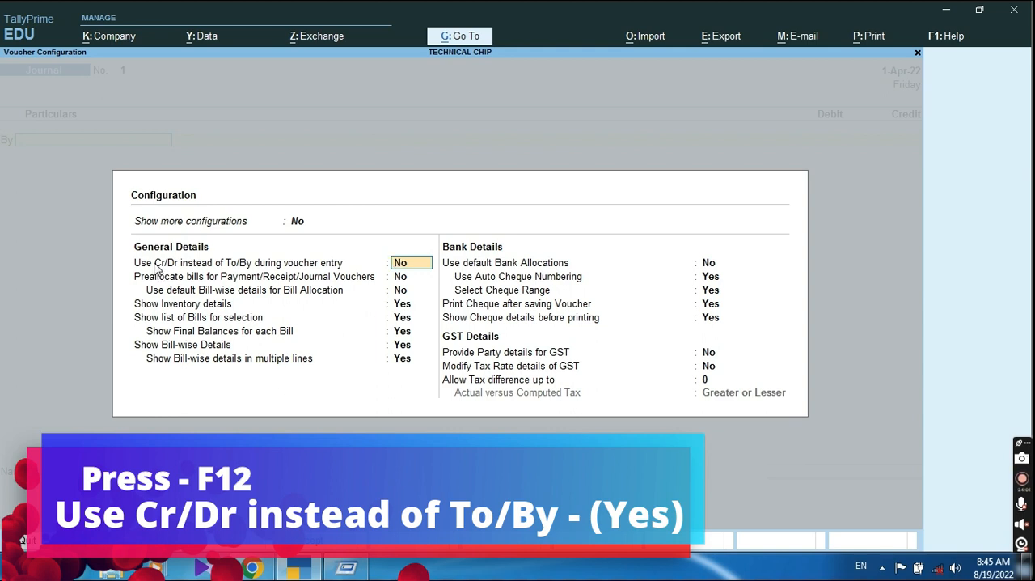
type("y")
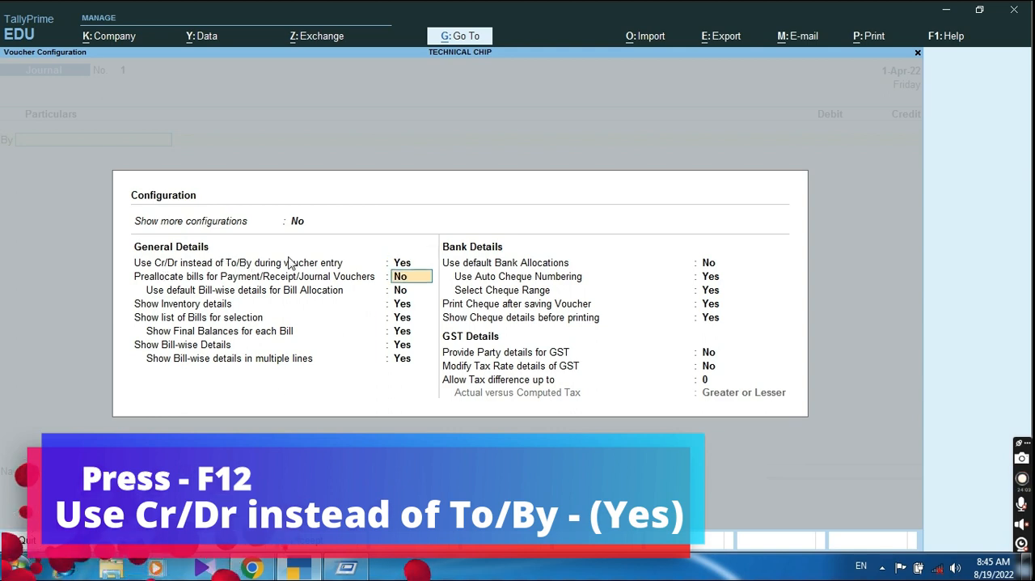
key("Return")
key("ctrl+a")
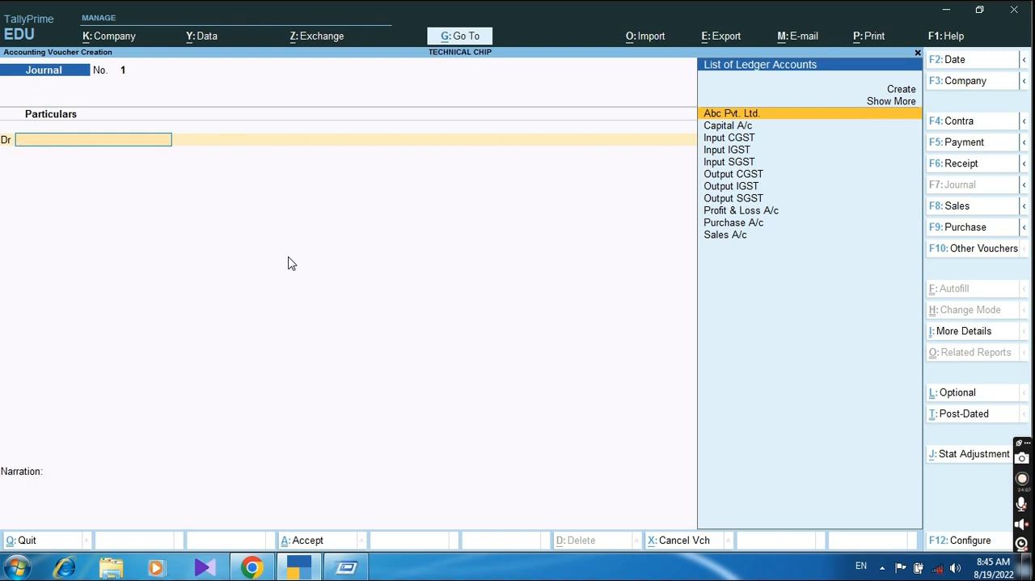
Step: Debit Output CGST with 7245 in the journal voucher, checking the amount against the noted value
key("Down")
key("Down")
key("Down")
key("Down")
key("Down")
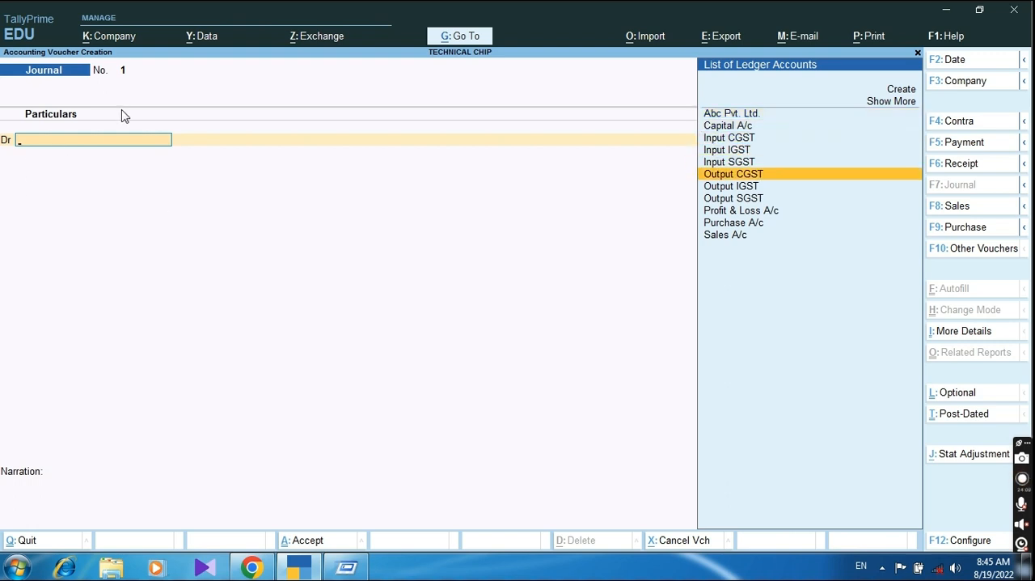
key("Return")
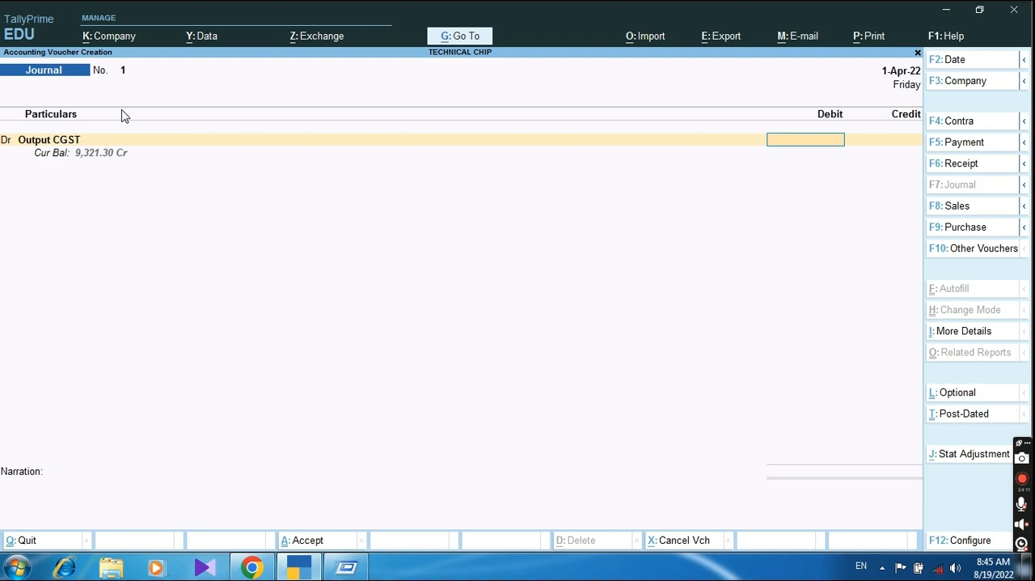
left_click(348, 567)
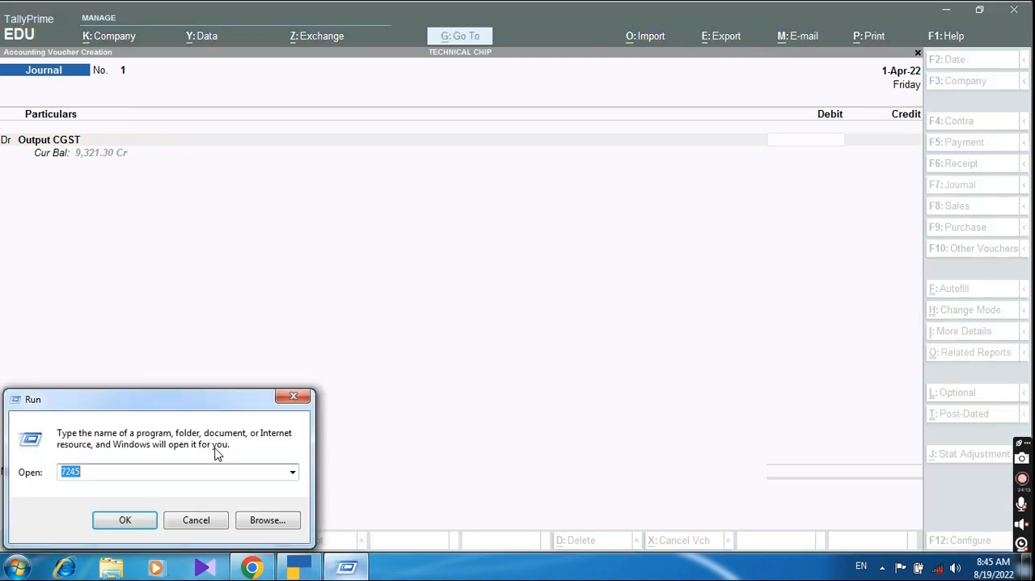
left_click(283, 258)
type("7245")
key("BackSpace")
type("5")
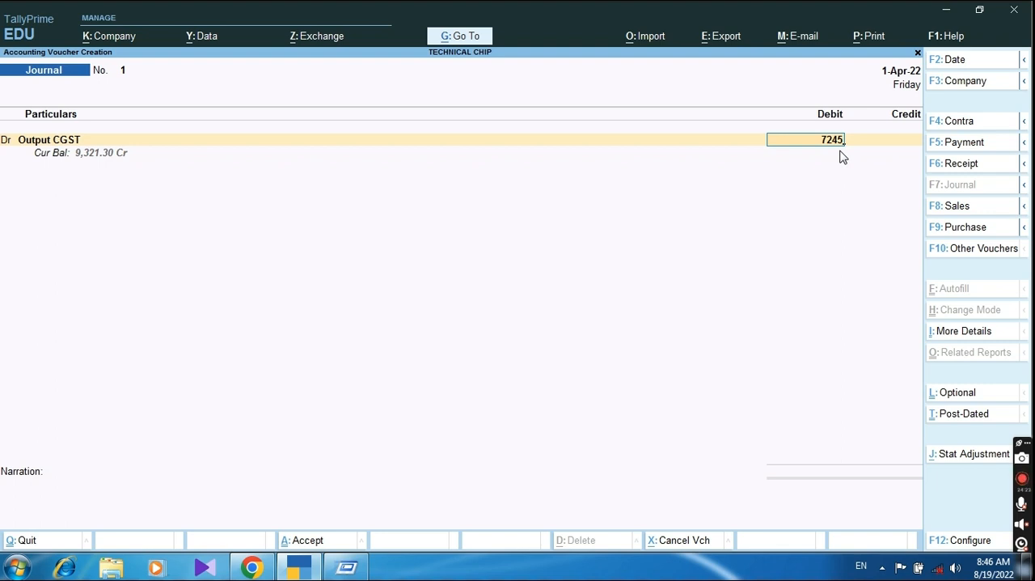
key("Return")
Step: Add a second debit line to the journal voucher for Output SGST with 7,245
type("dr")
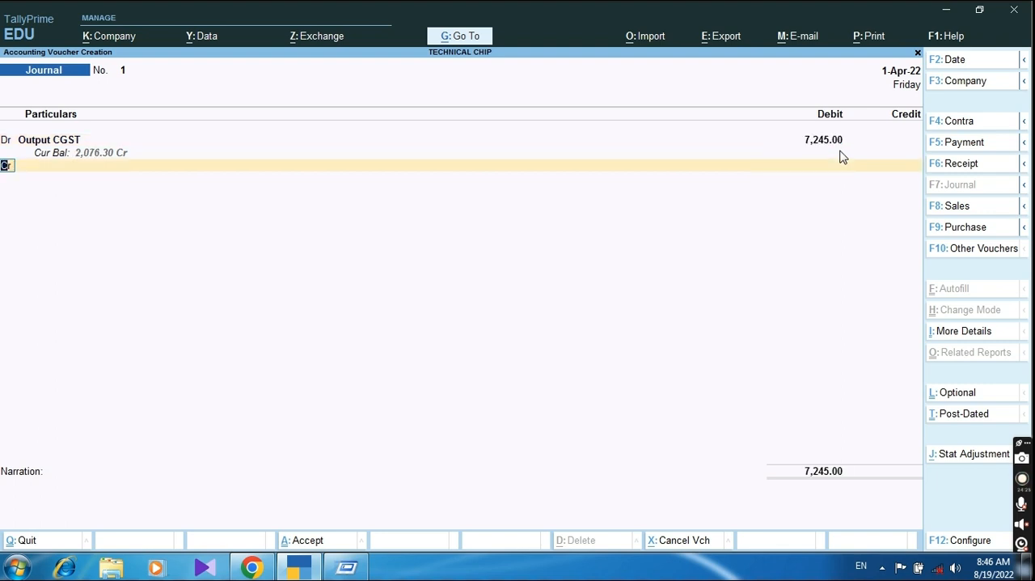
key("Return")
type("Out")
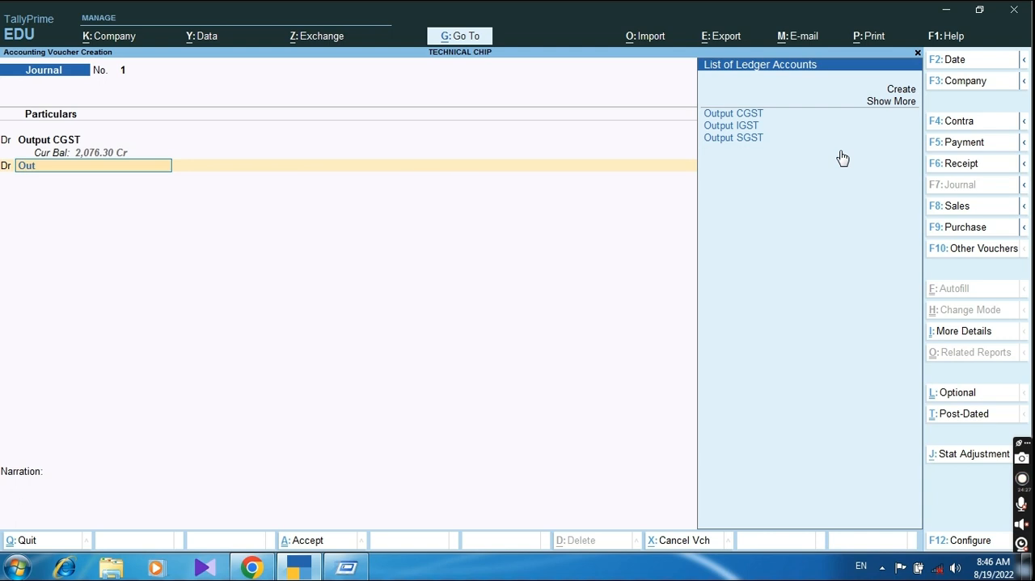
key("Down")
key("Down")
key("Return")
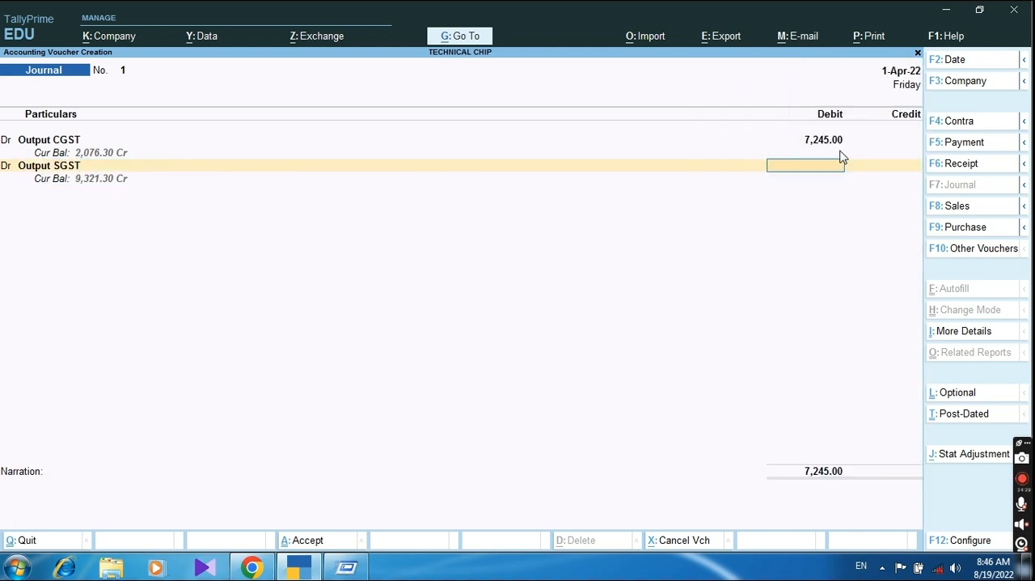
type("7,245")
key("Return")
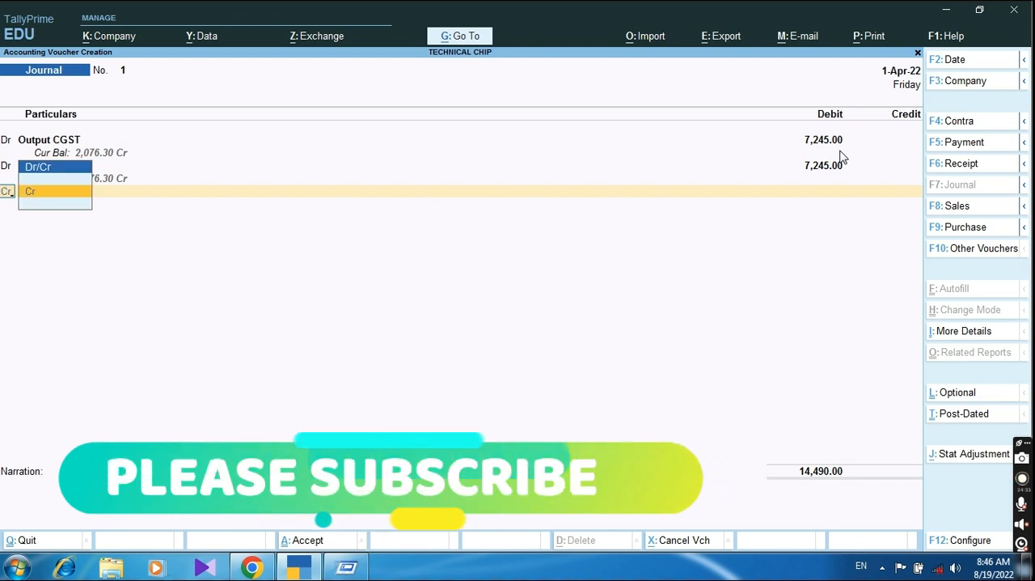
Step: Add a credit line for Input CGST with 7,245 to the journal voucher
key("Return")
key("Down")
key("Down")
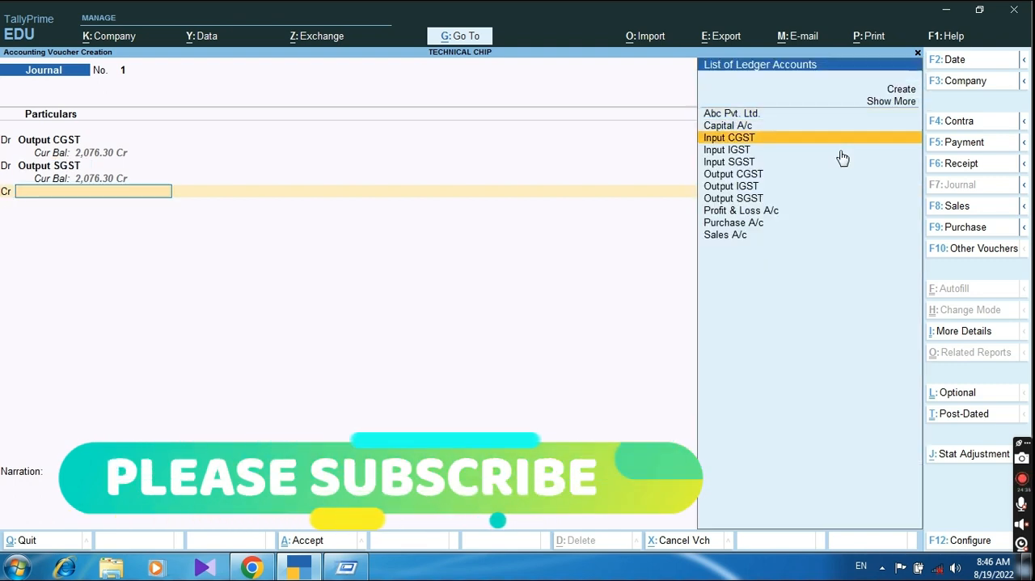
key("Return")
type("7345")
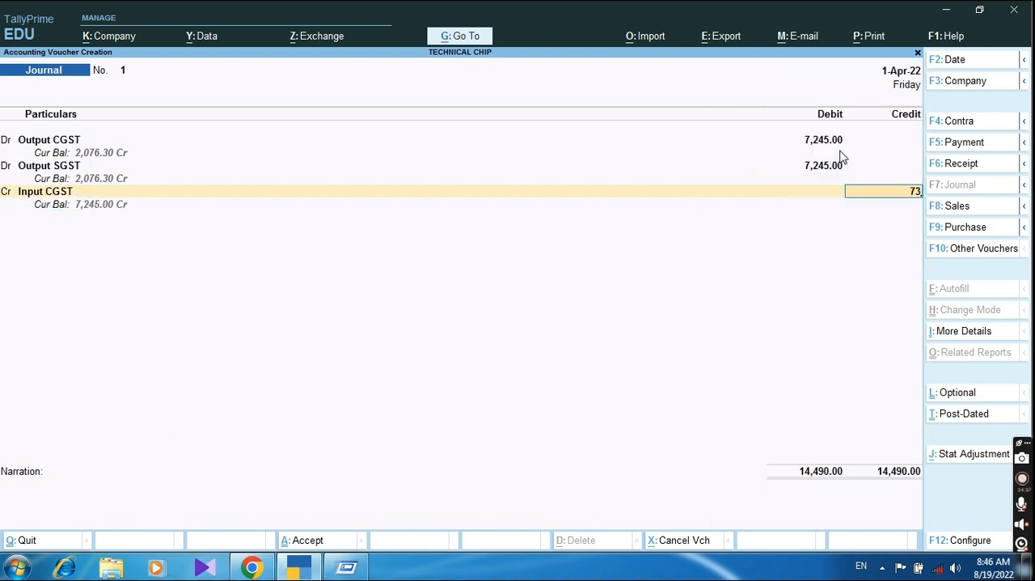
key("BackSpace")
key("BackSpace")
key("BackSpace")
type("245")
key("Return")
key("Return")
Step: Credit Input SGST with 7,245 in the journal voucher and save the voucher without a narration
key("Down")
key("Down")
key("Down")
key("Down")
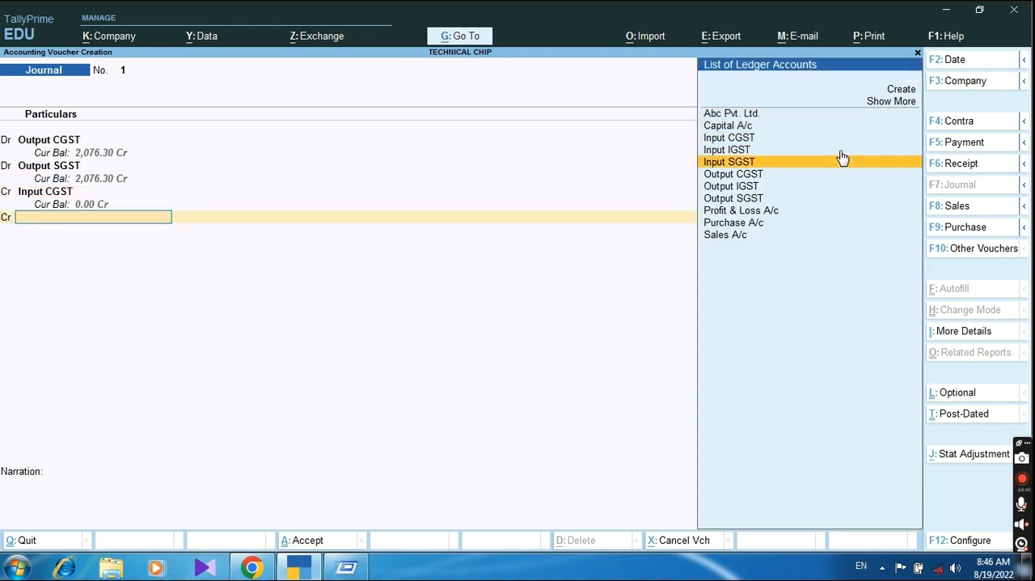
key("Return")
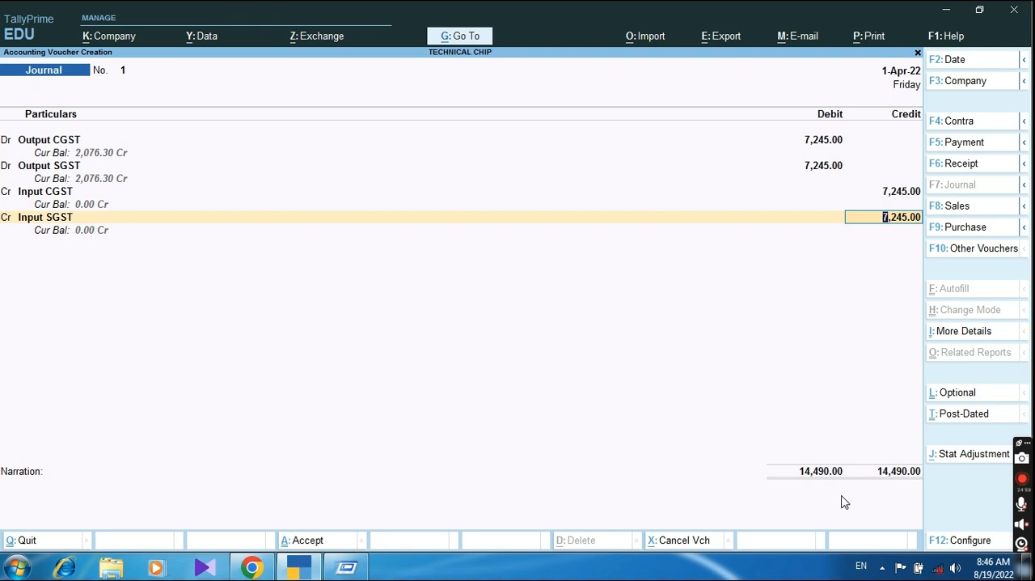
key("Return")
key("Return")
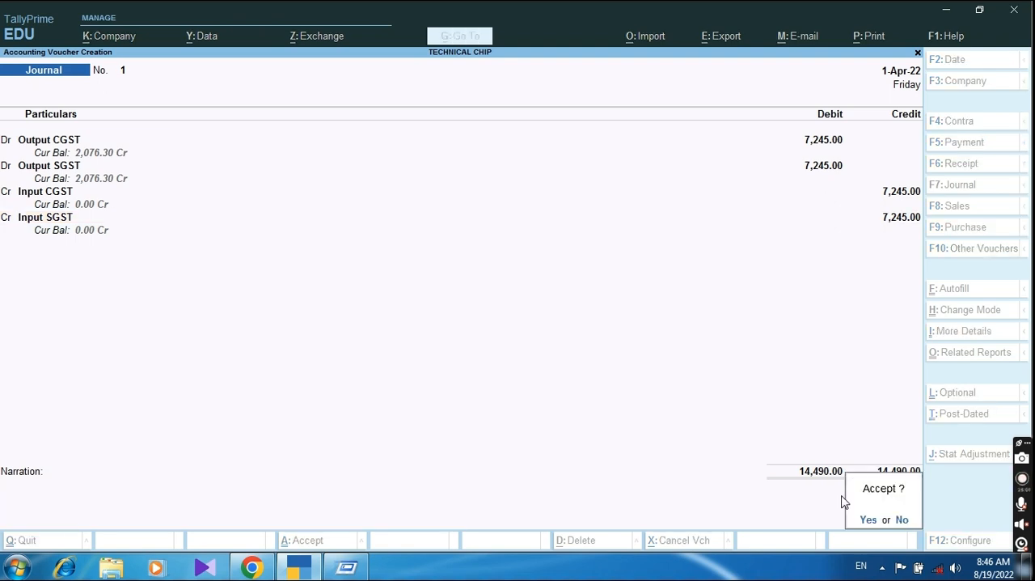
key("Return")
Step: Leave voucher entry and open the Balance Sheet in detailed view
key("Escape")
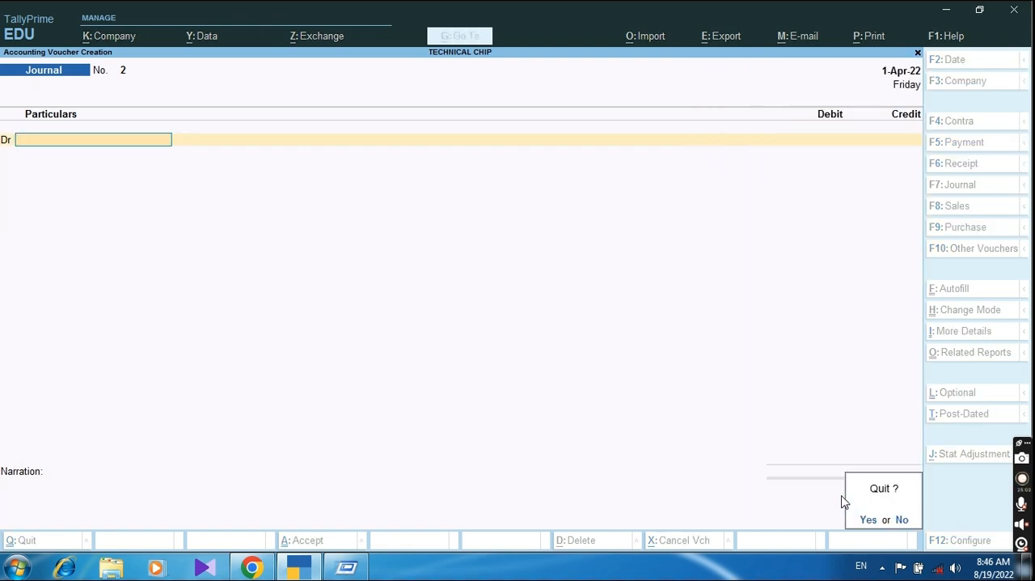
key("Return")
key("Down")
key("Down")
key("Down")
key("Down")
key("Up")
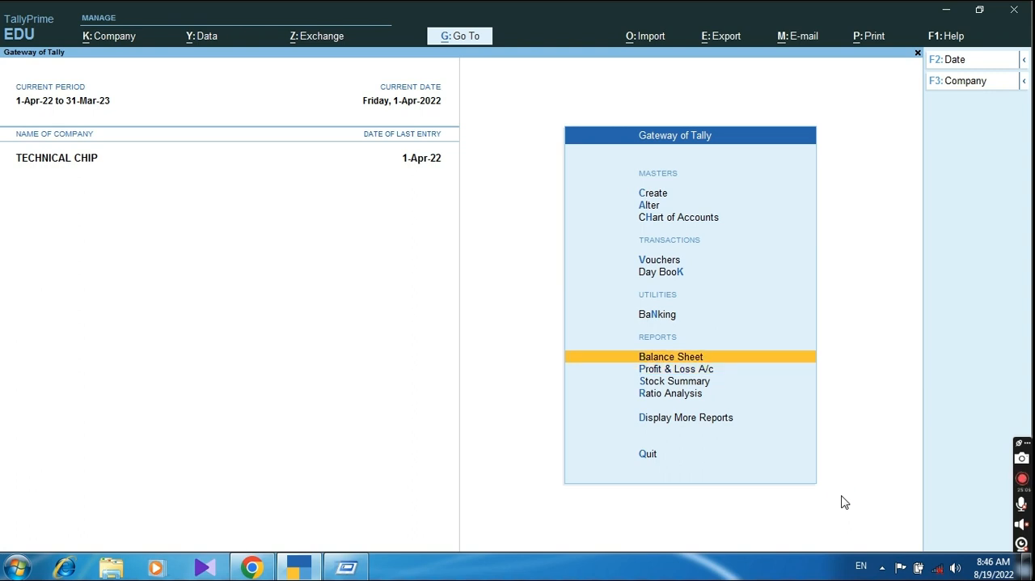
key("Return")
key("alt+F5")
key("Down")
Step: Drill into Duties & Taxes from the Balance Sheet and review the remaining Output CGST and Output SGST balances
key("Down")
key("Down")
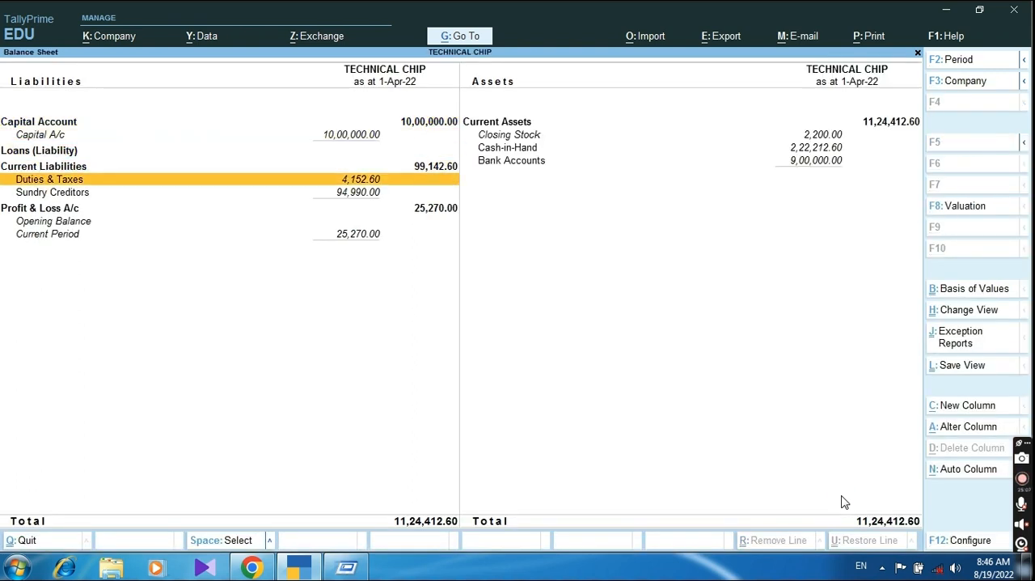
key("Return")
key("Down")
key("Up")
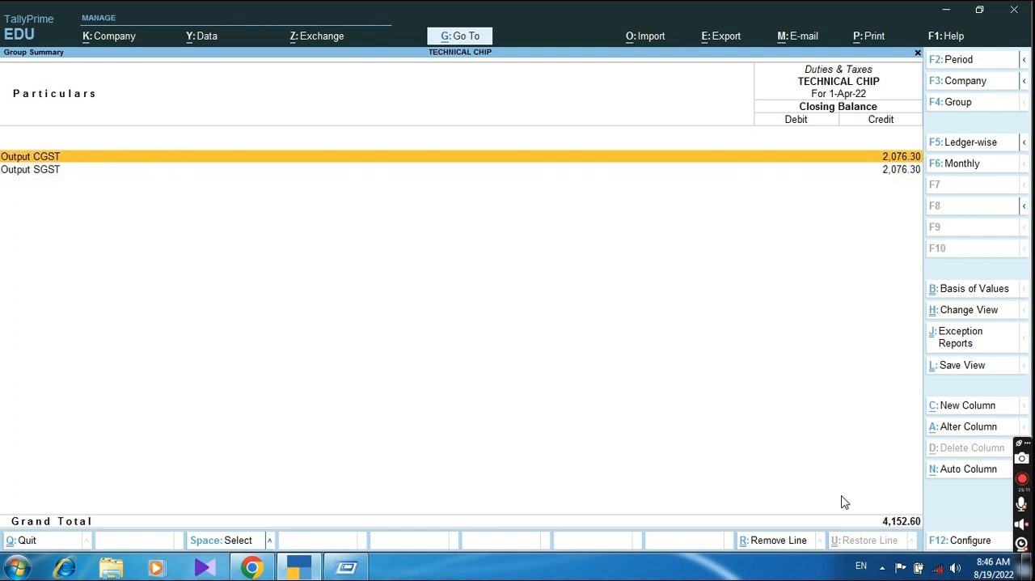
key("Down")
key("Up")
key("Down")
key("Up")
key("Down")
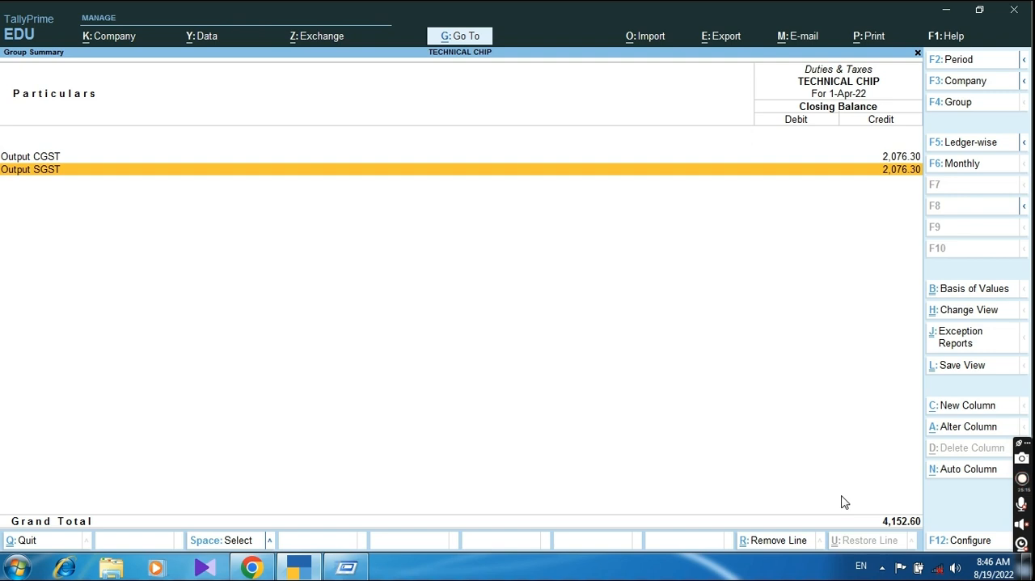
key("Escape")
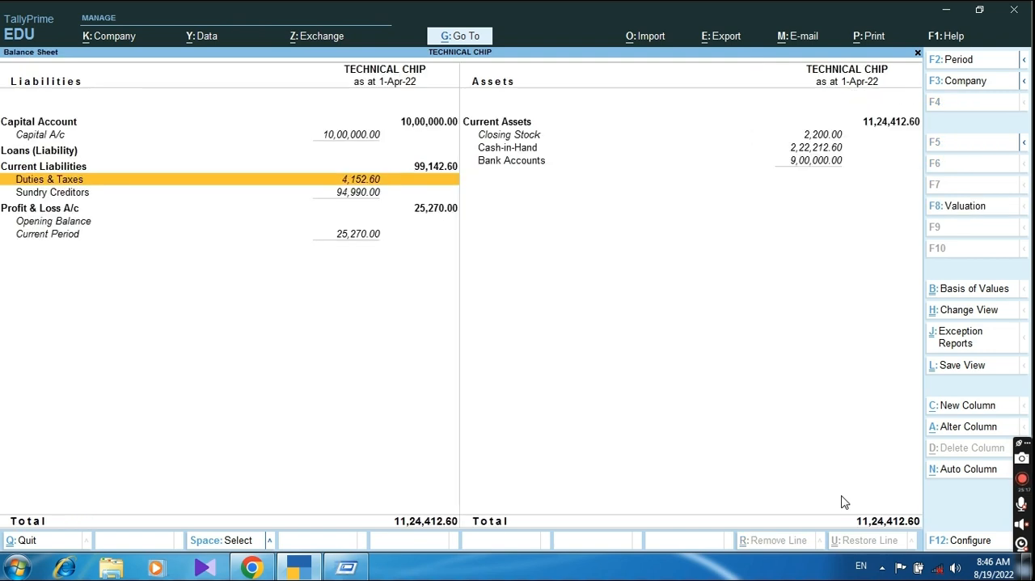
Step: Leave the Balance Sheet and start a new Payment voucher for the GST payment
key("Escape")
key("Up")
key("Up")
key("Up")
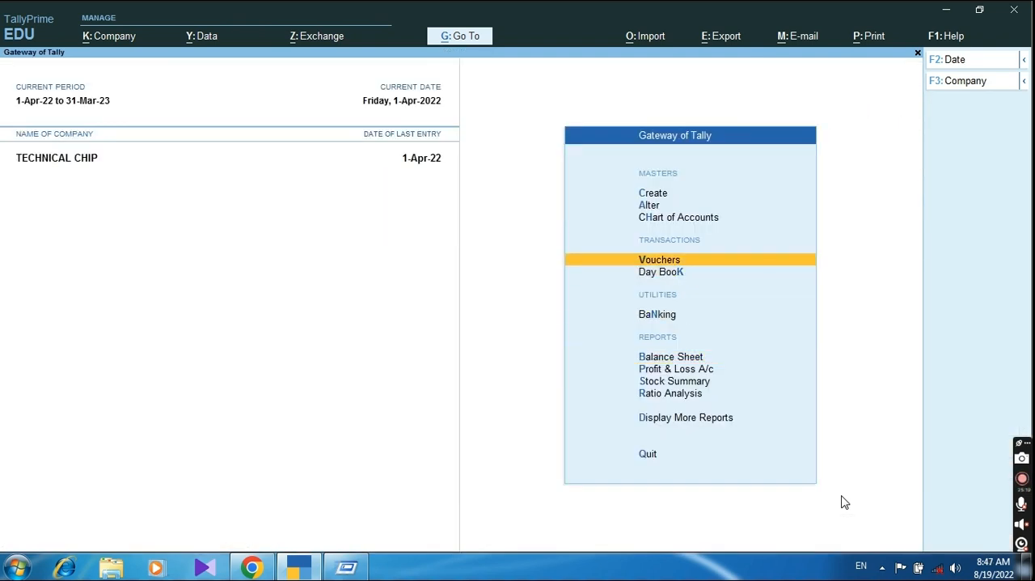
key("Return")
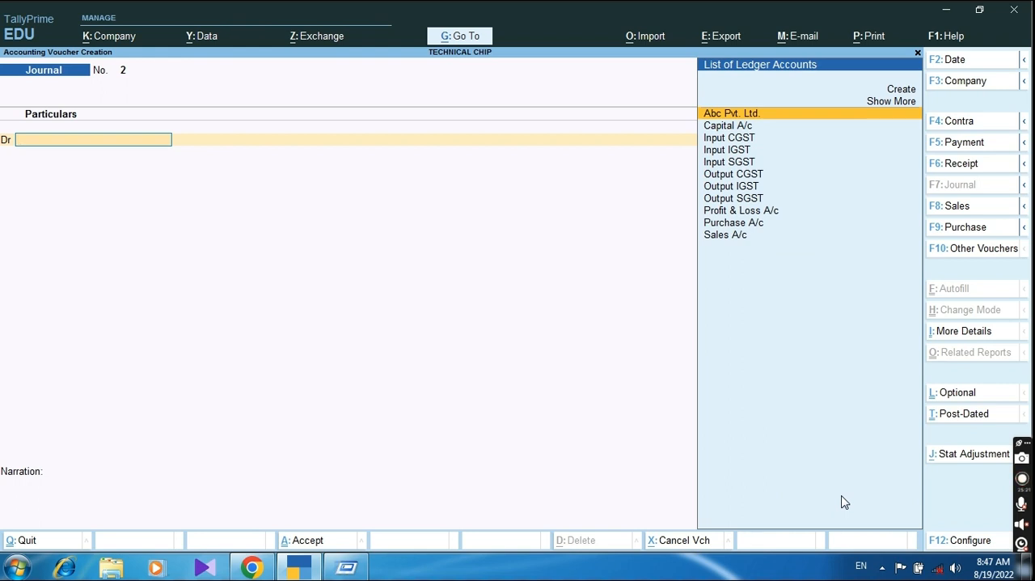
left_click(957, 142)
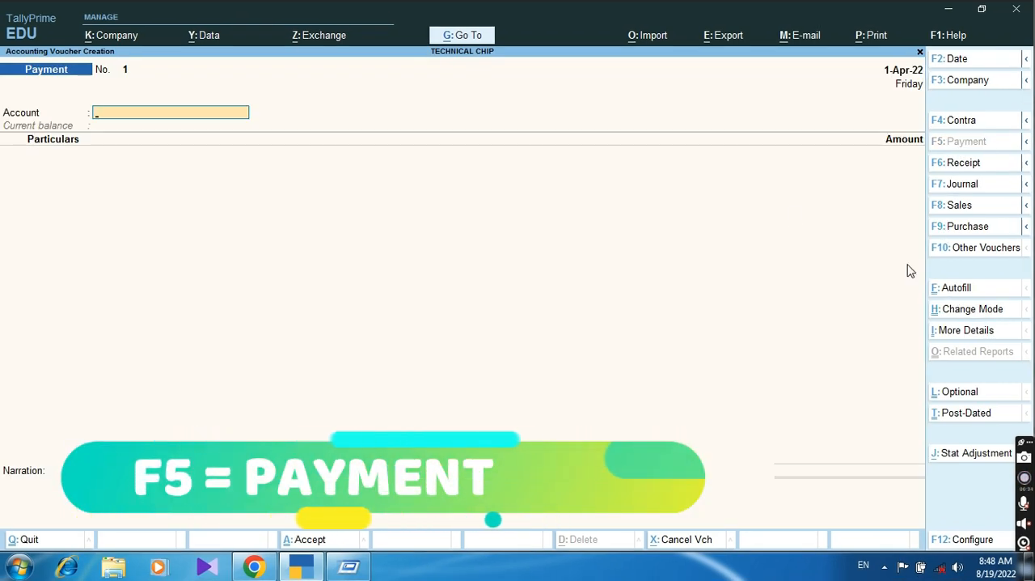
Step: Autofill the payment voucher as a Stat Payment for GST, payment type Regular, for the period 1-Mar-22 to 31-Mar-22
key("ctrl+f")
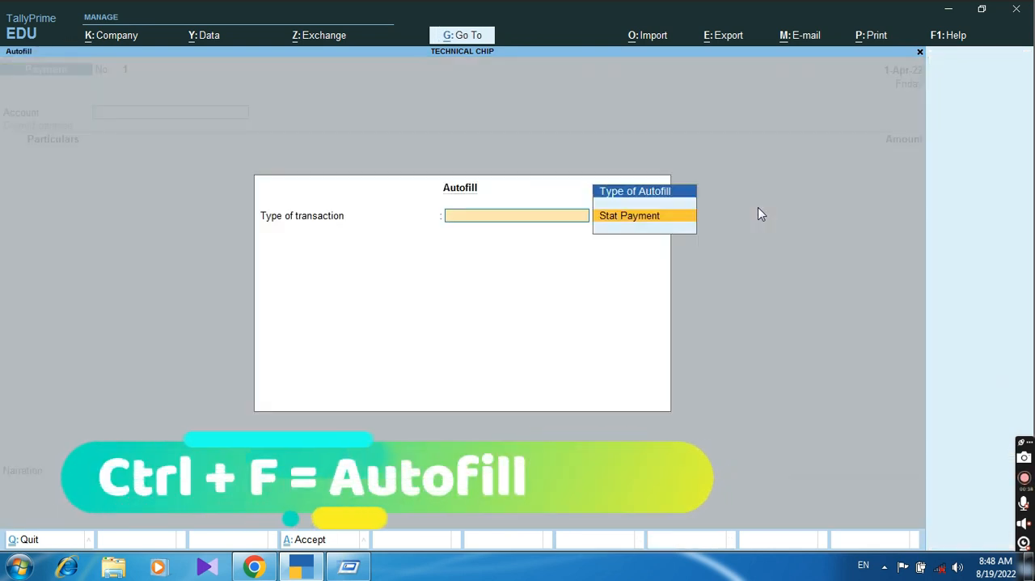
key("Return")
key("Return")
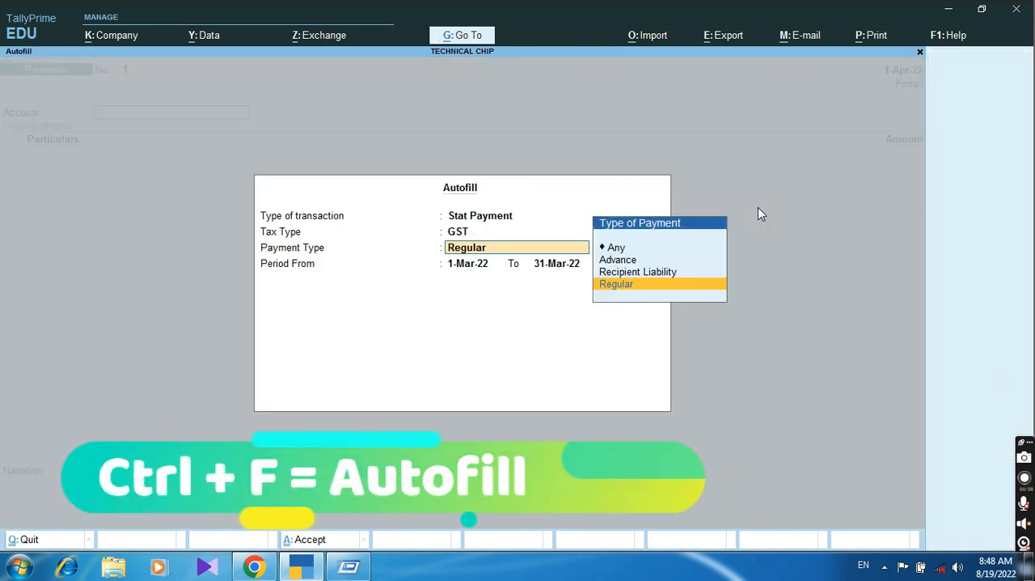
key("Return")
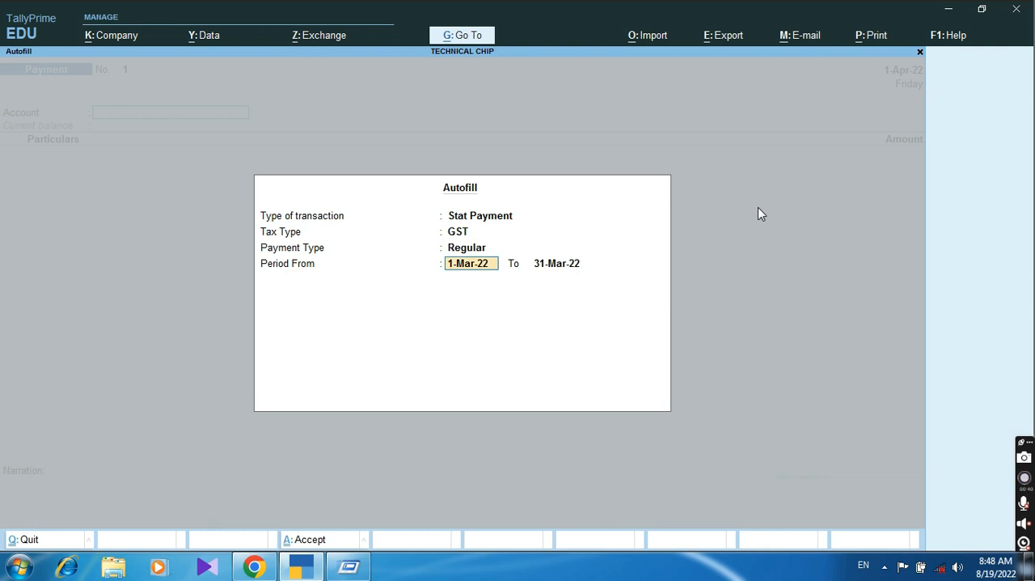
key("Return")
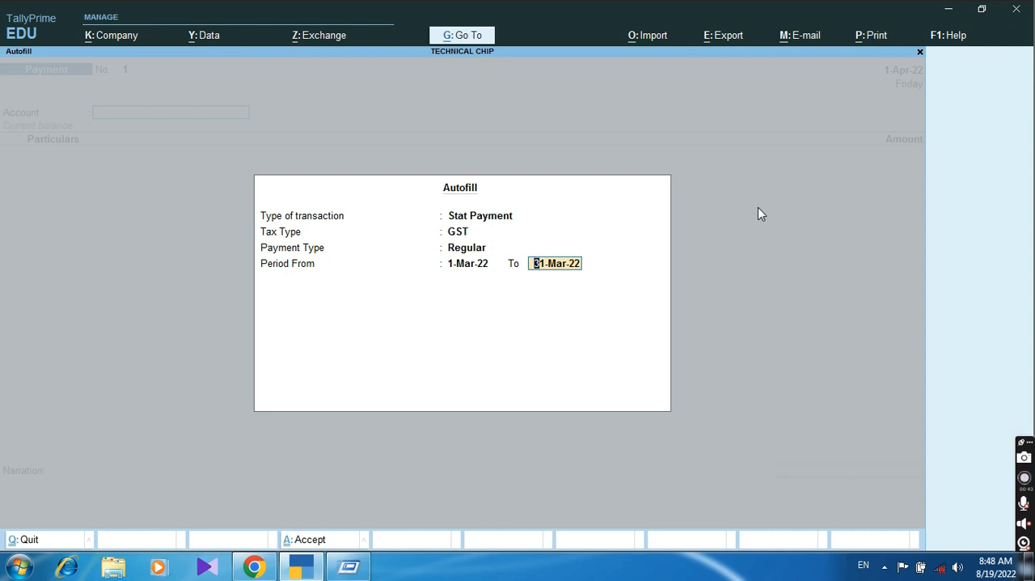
key("Return")
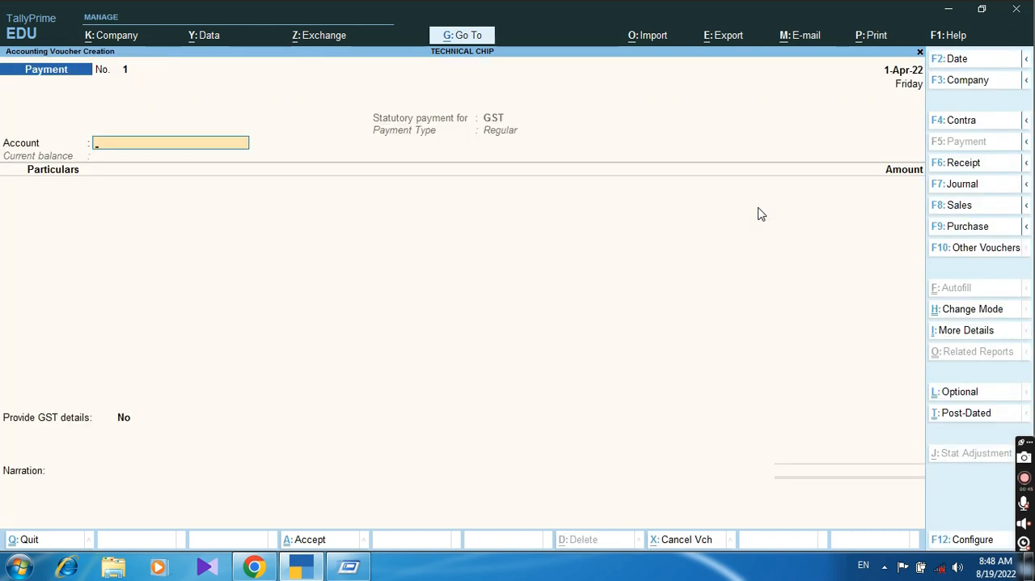
Step: Choose Bank of India as the paying account and enter Output CGST with 2,076
key("Down")
key("Down")
key("Down")
key("Down")
key("Down")
key("Down")
key("Down")
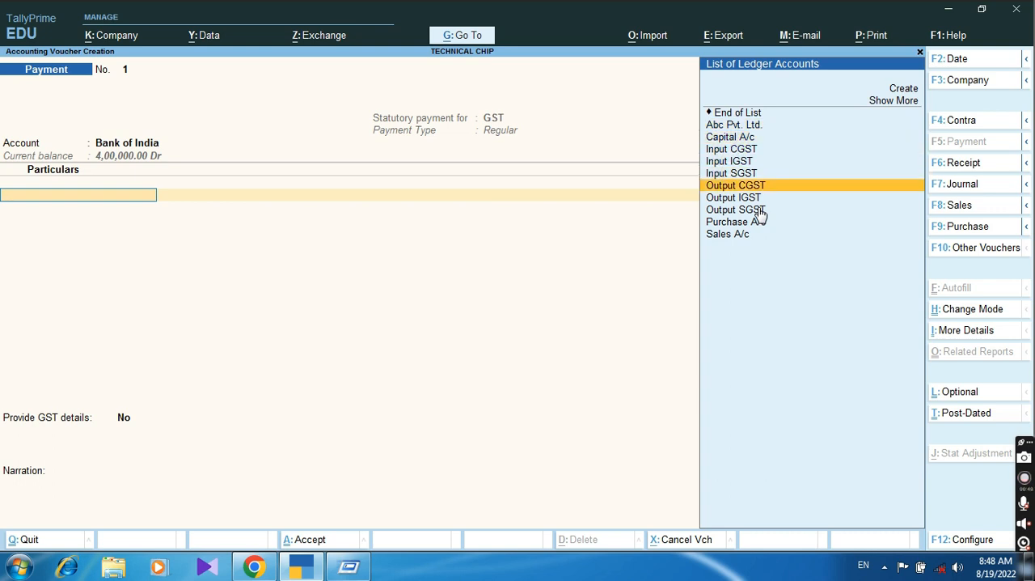
key("Return")
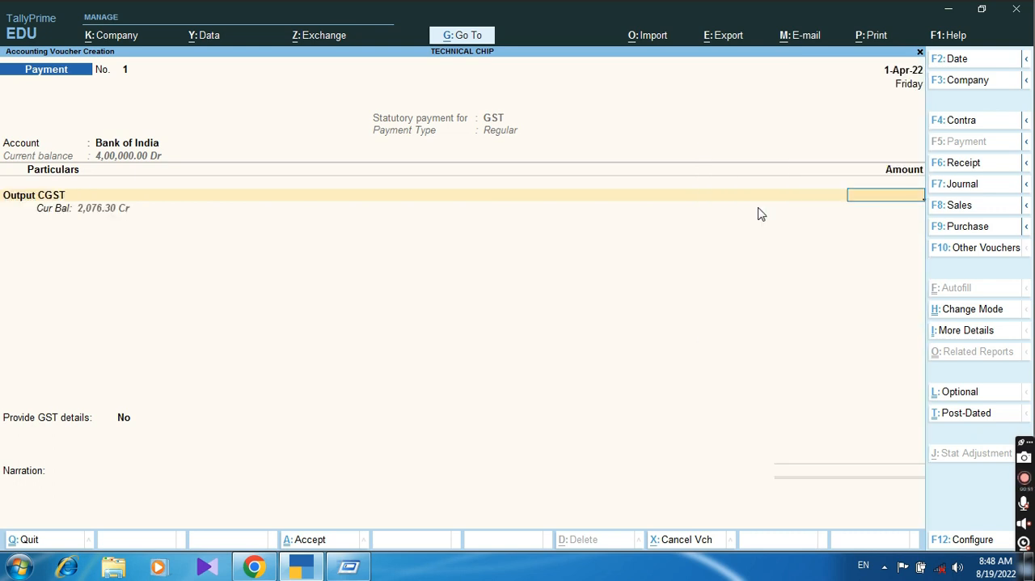
type("2076.")
key("Return")
Step: Add Output SGST with 2,076 to the payment voucher and end the ledger list
type("Out")
key("Down")
key("Down")
key("Down")
key("Return")
type("2,076")
key("Return")
Step: Keep GST details at No, accept the cheque allocation for Bank of India, and save the GST payment voucher
key("Return")
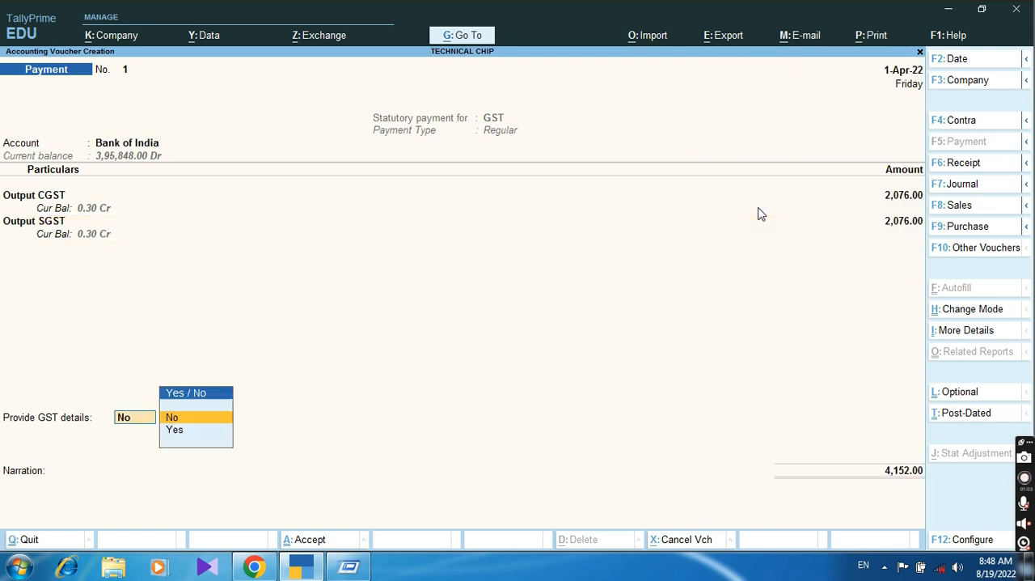
key("Return")
key("Return")
key("Return")
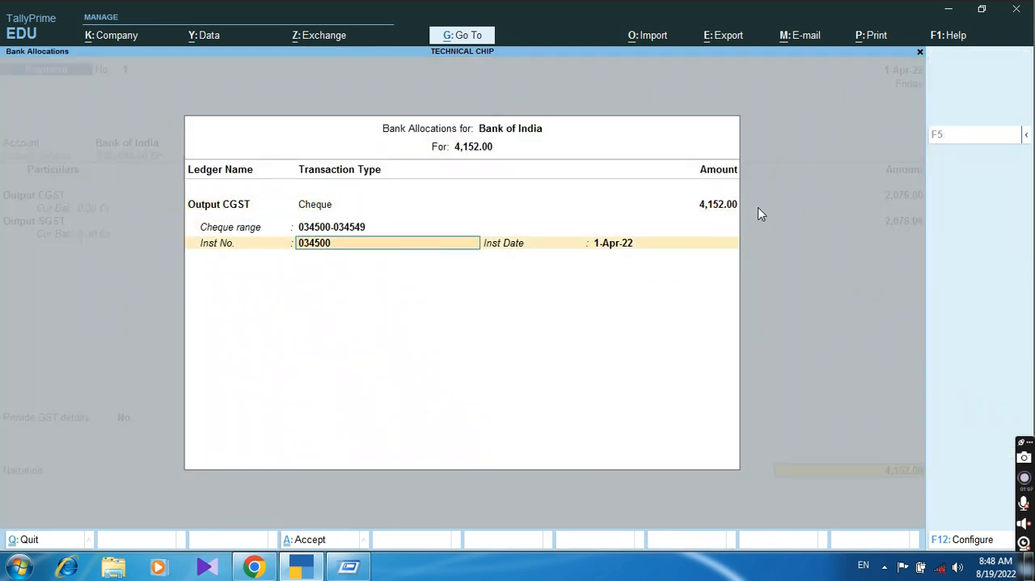
key("Return")
key("Return")
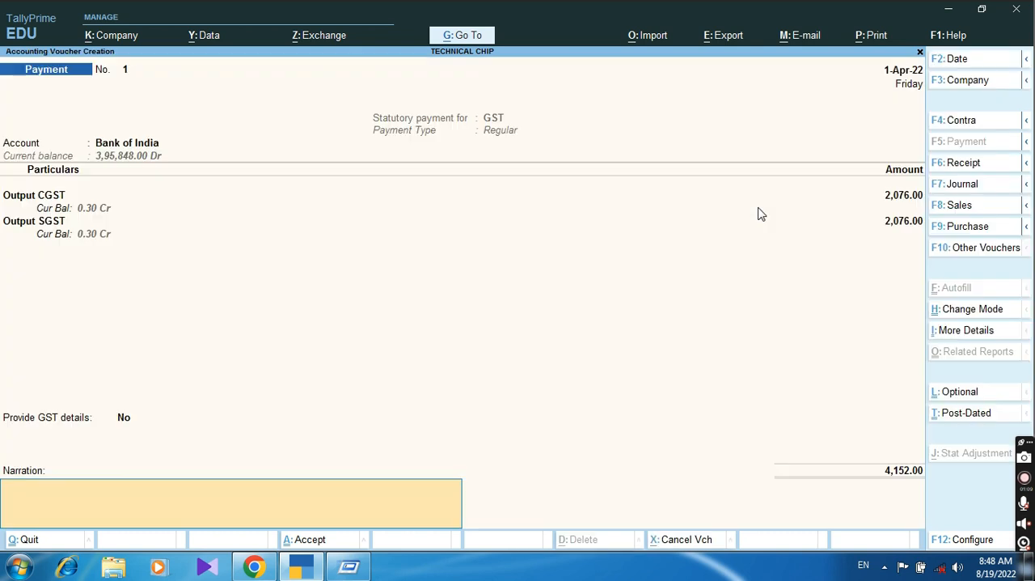
key("Return")
key("Return")
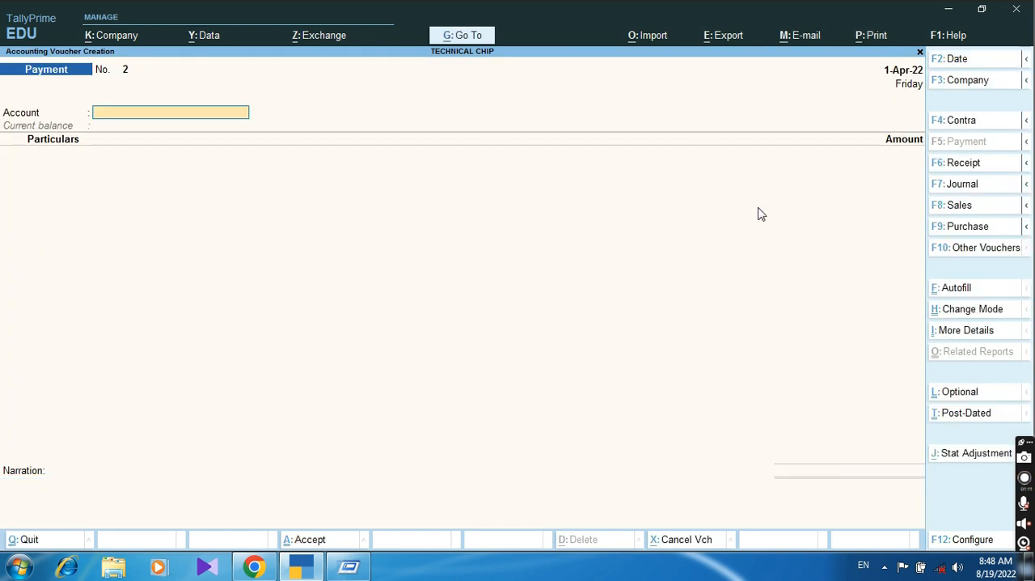
Step: Open the detailed Balance Sheet and check the Duties & Taxes group after the GST payment
key("Escape")
key("b")
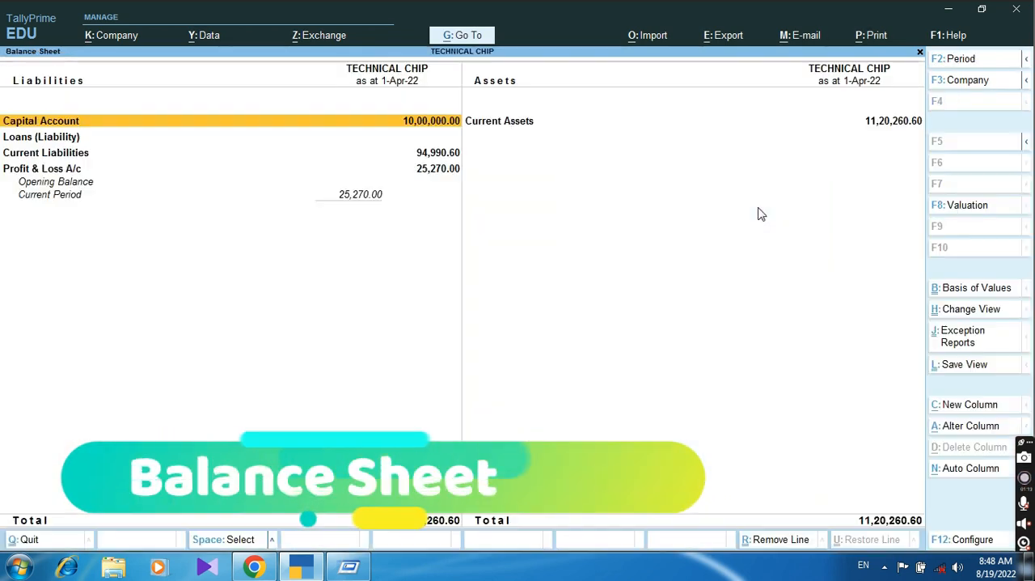
key("alt+F5")
key("Down")
key("Down")
key("Down")
key("Down")
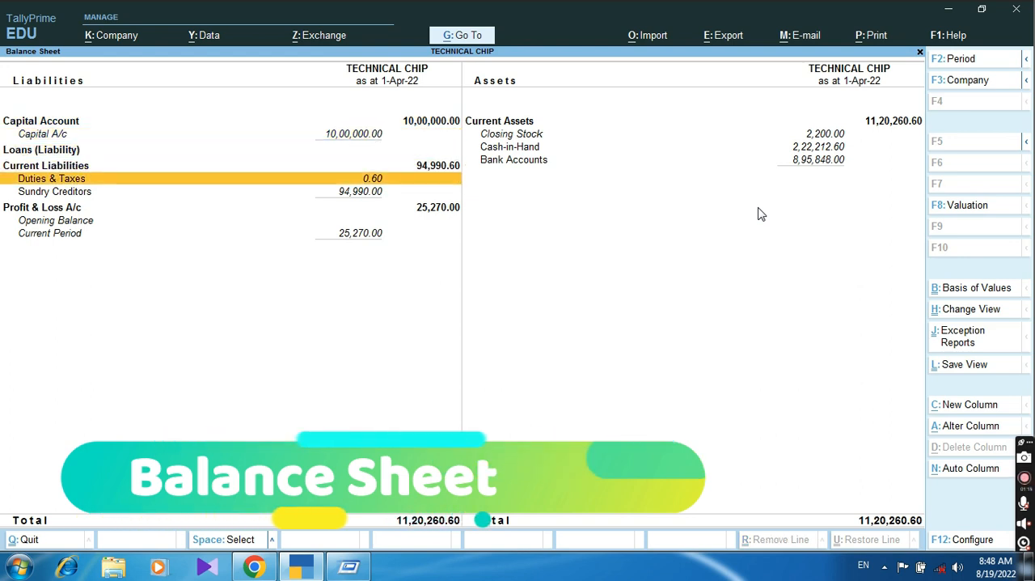
key("Return")
key("Escape")
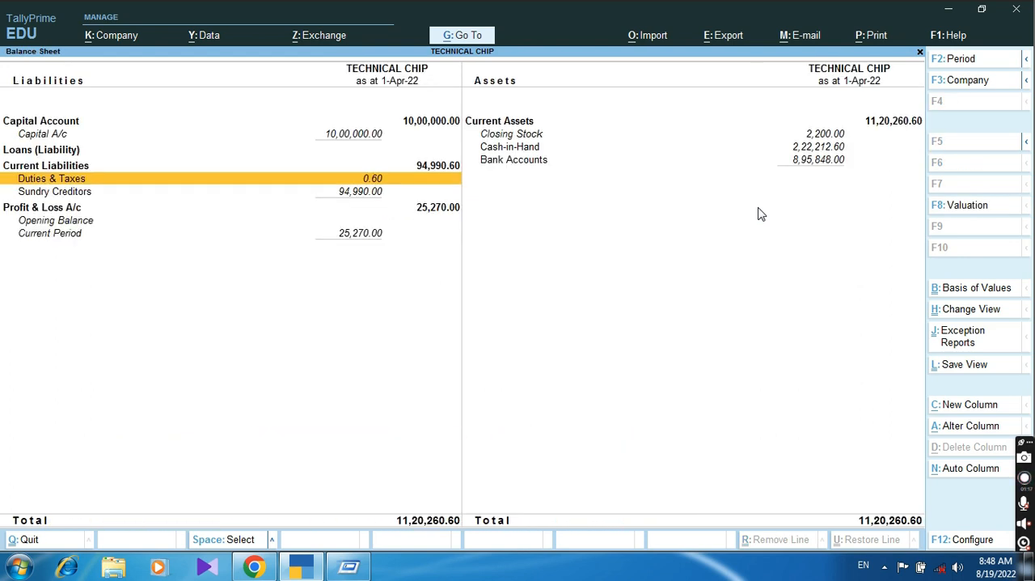
key("Escape")
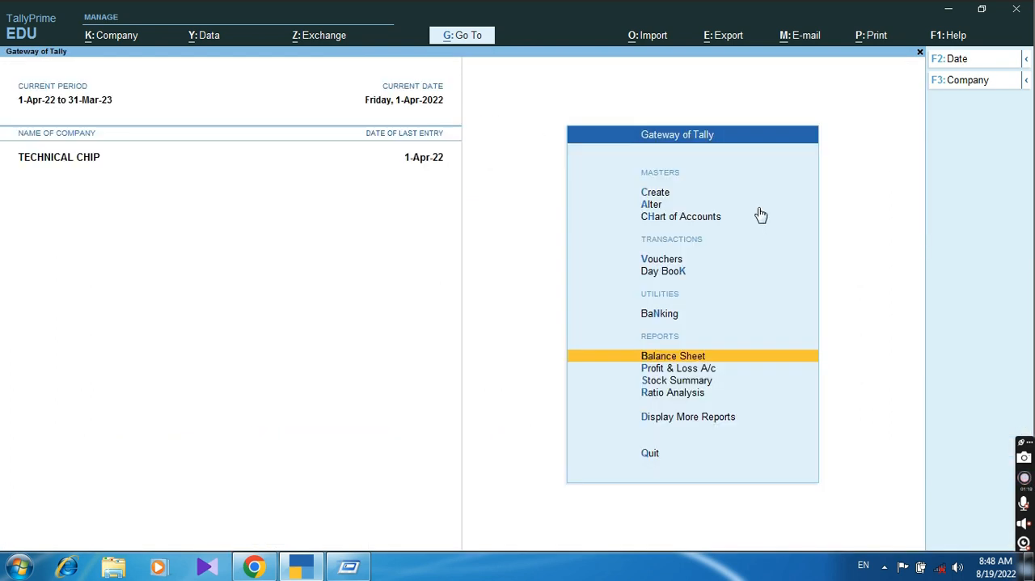
Step: Reopen the Balance Sheet in detailed view and check the supplier balance under Sundry Creditors
key("Down")
key("Up")
key("Return")
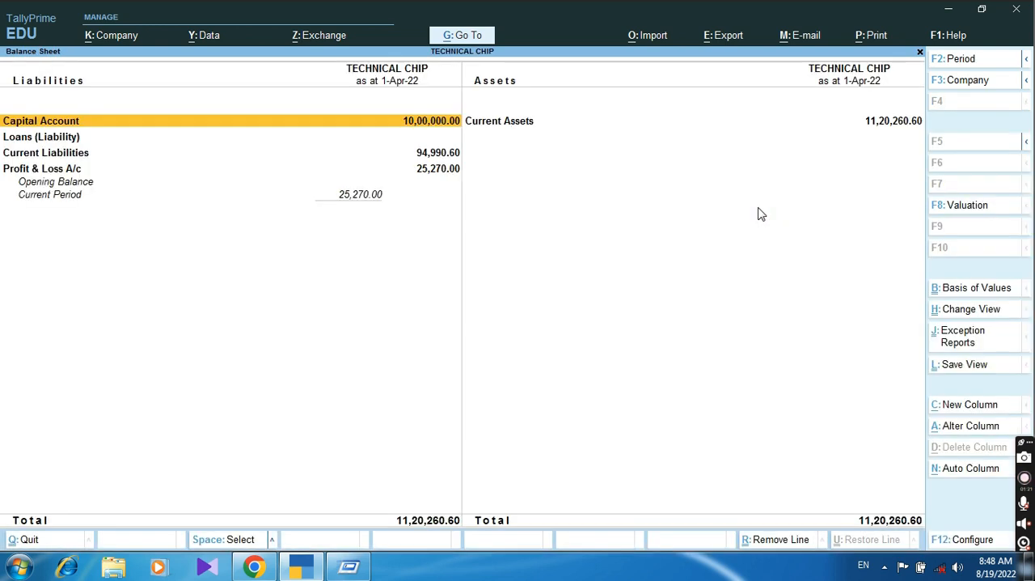
key("alt+F5")
key("Down")
key("Down")
key("Down")
key("Down")
key("Down")
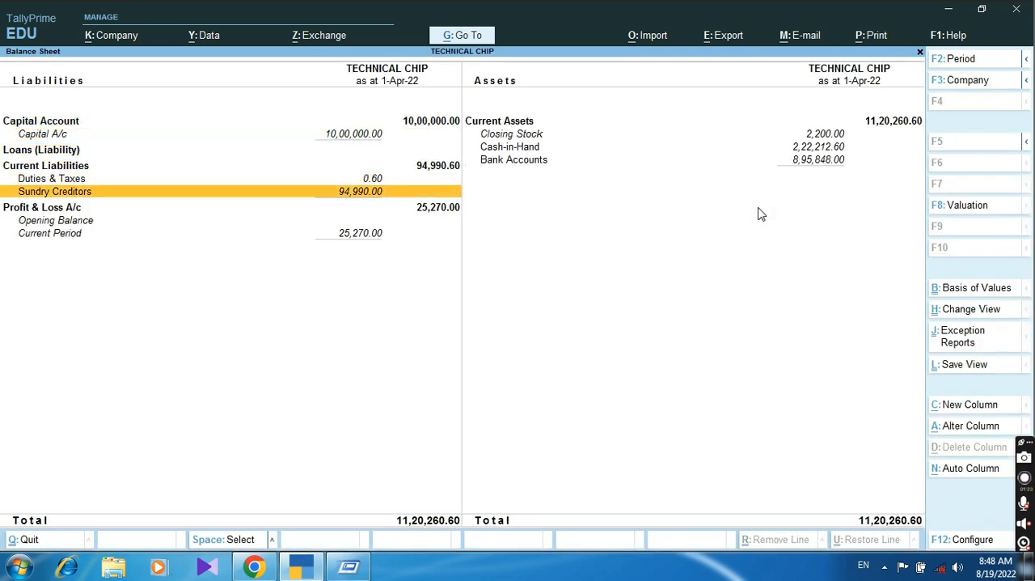
key("Return")
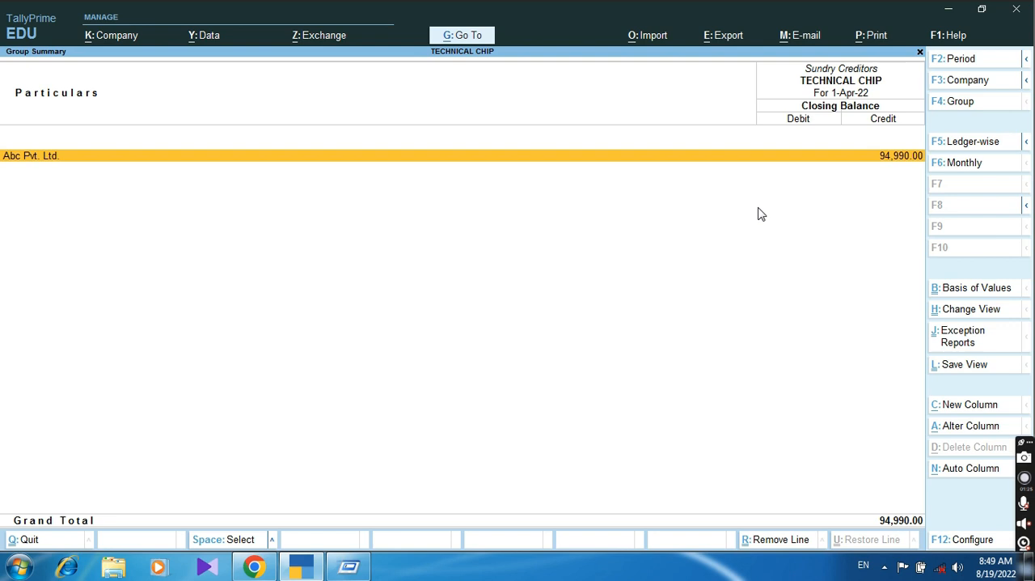
key("Escape")
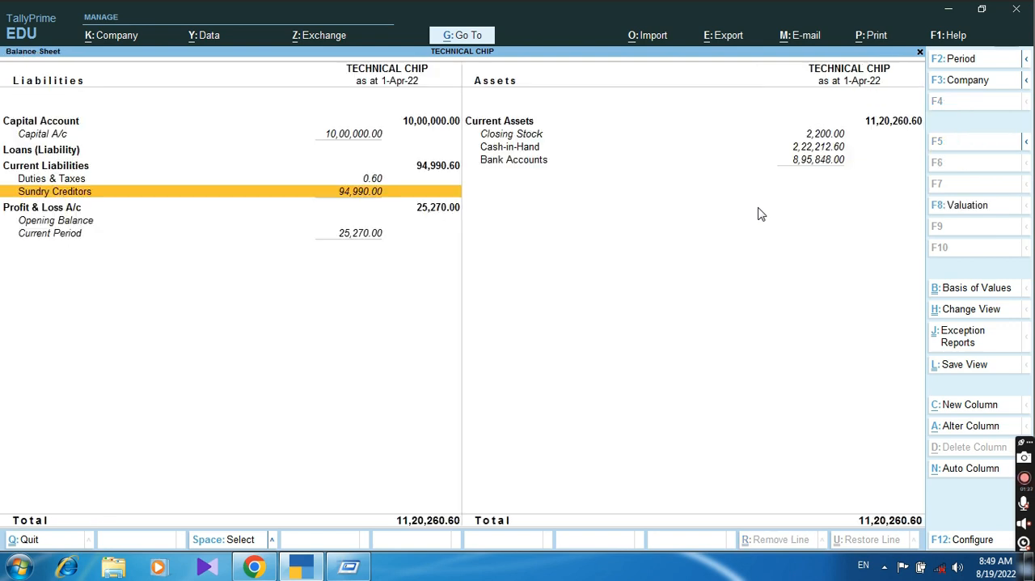
Step: Leave the Balance Sheet and start another Payment voucher for paying the creditor
key("Escape")
key("Up")
key("Up")
key("Up")
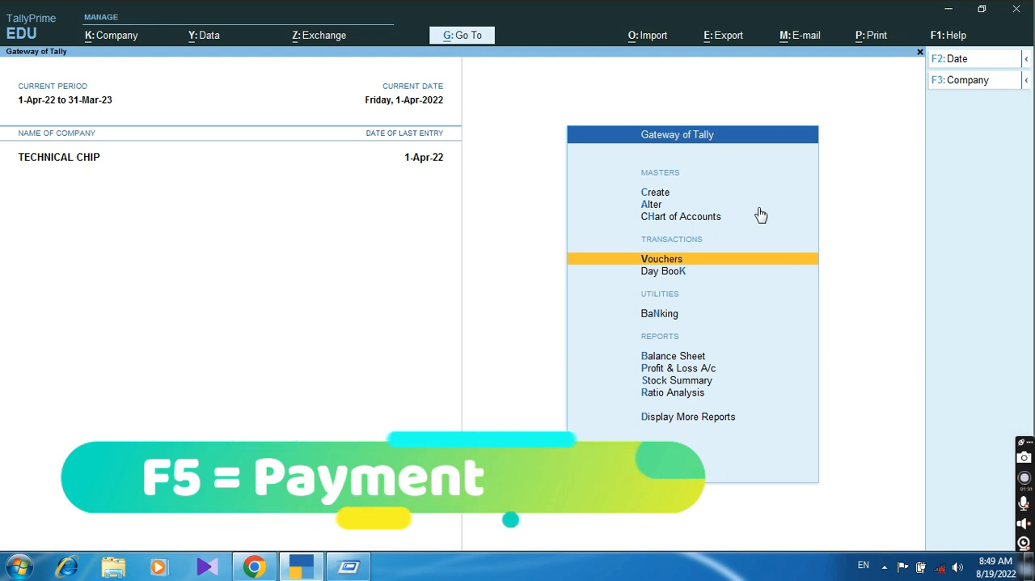
key("Return")
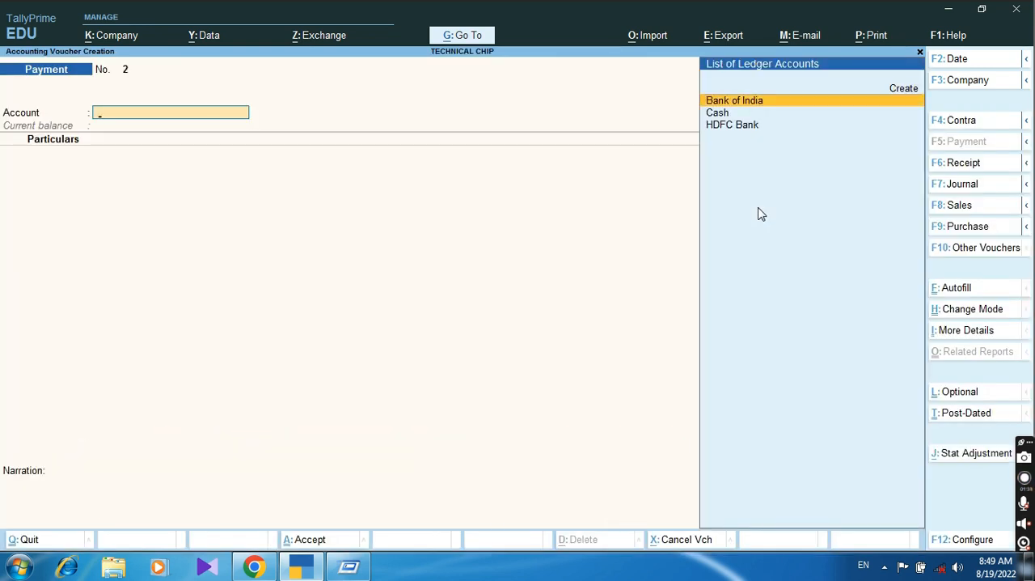
Step: Select Bank of India as the paying account and debit Abc Pvt. Ltd. with 94,990 in the Payment voucher
key("Return")
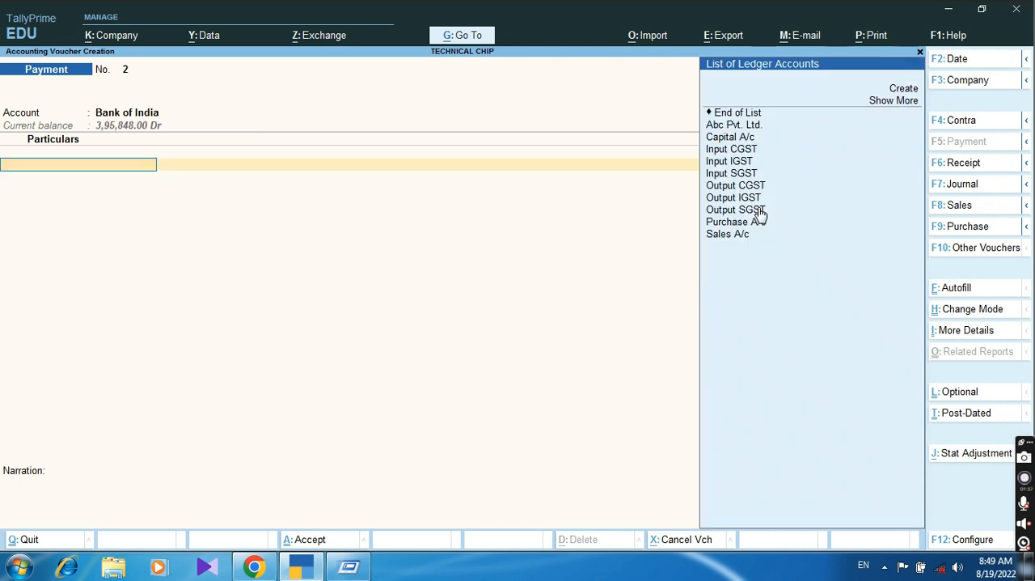
key("Return")
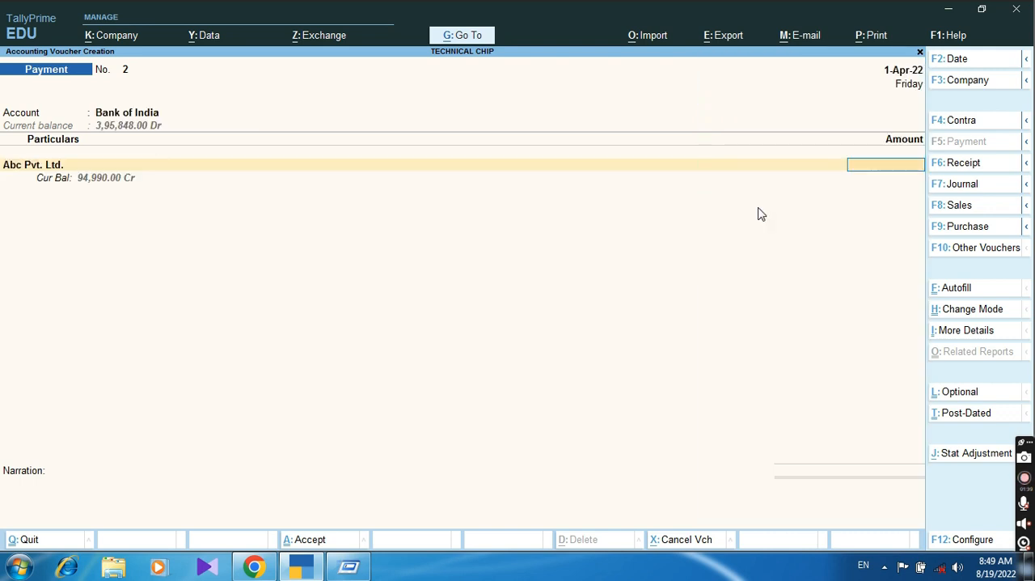
type("94900")
key("BackSpace")
key("BackSpace")
key("BackSpace")
type("990")
key("Return")
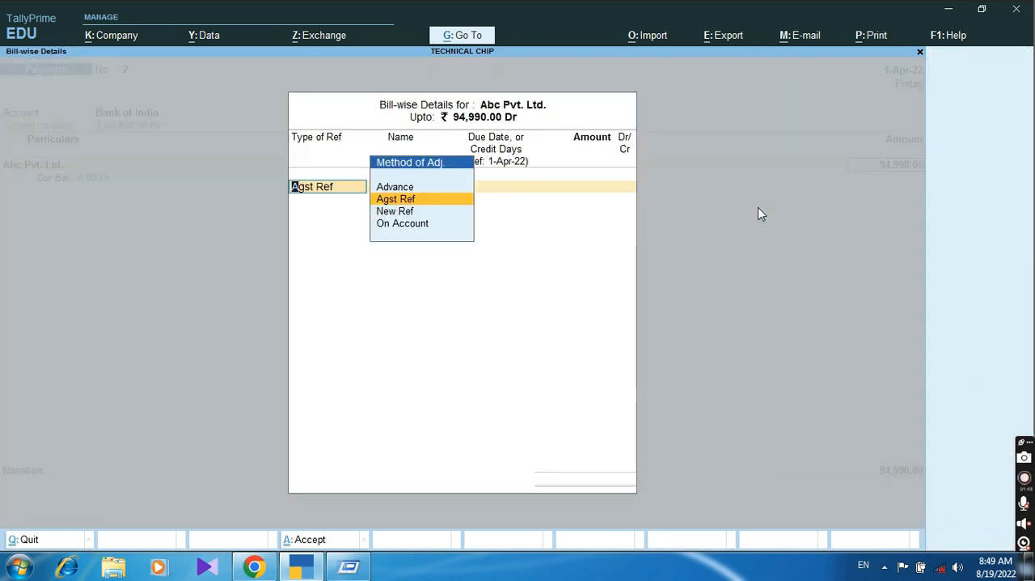
Step: Allocate the Abc Pvt. Ltd. payment as Agst Ref against pending bill 345 for the full amount
key("Return")
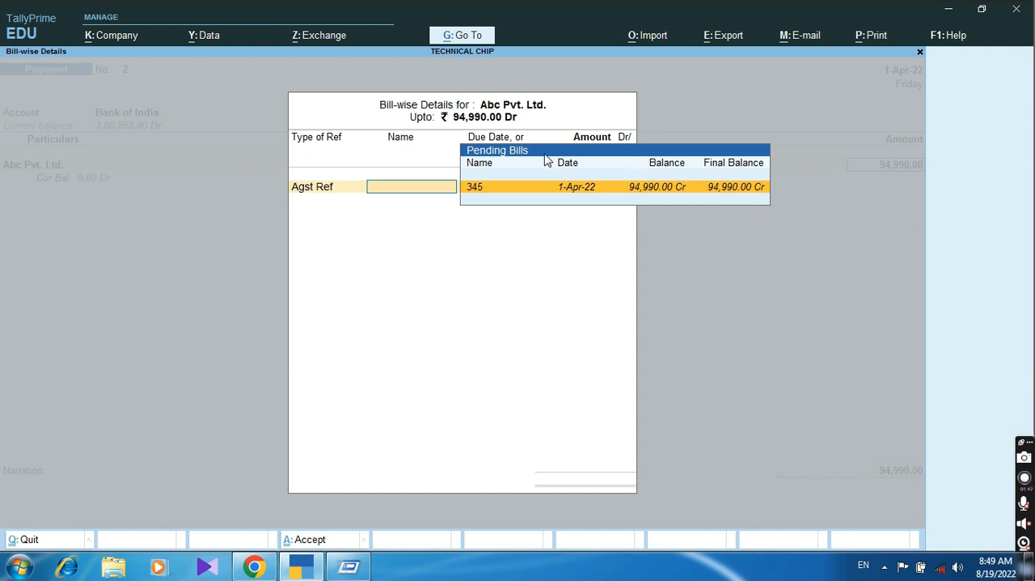
left_click(662, 187)
key("Return")
Step: Accept the default cheque allocation for Bank of India, save the creditor payment voucher and leave voucher entry
key("Return")
key("Return")
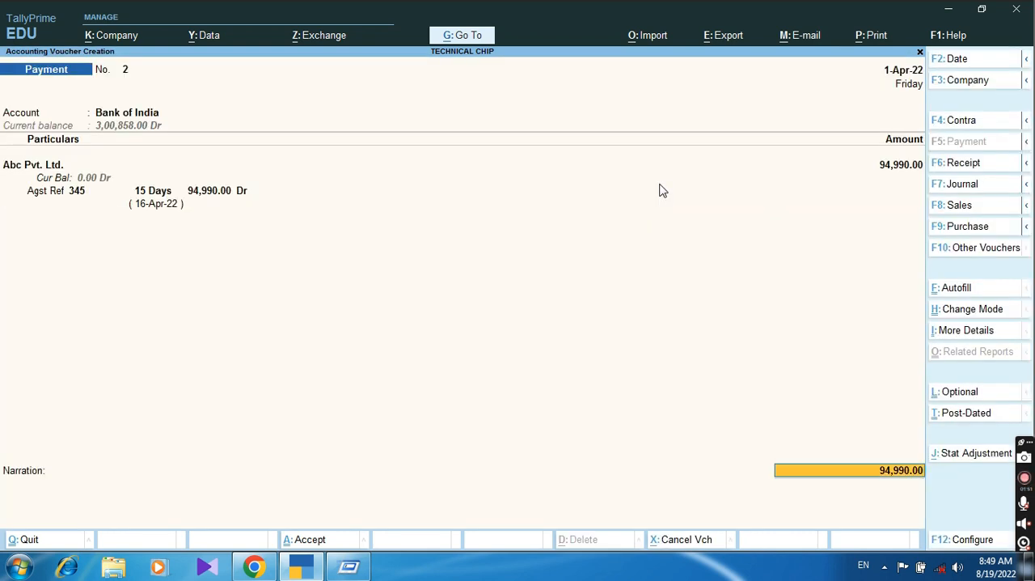
key("Return")
key("Return")
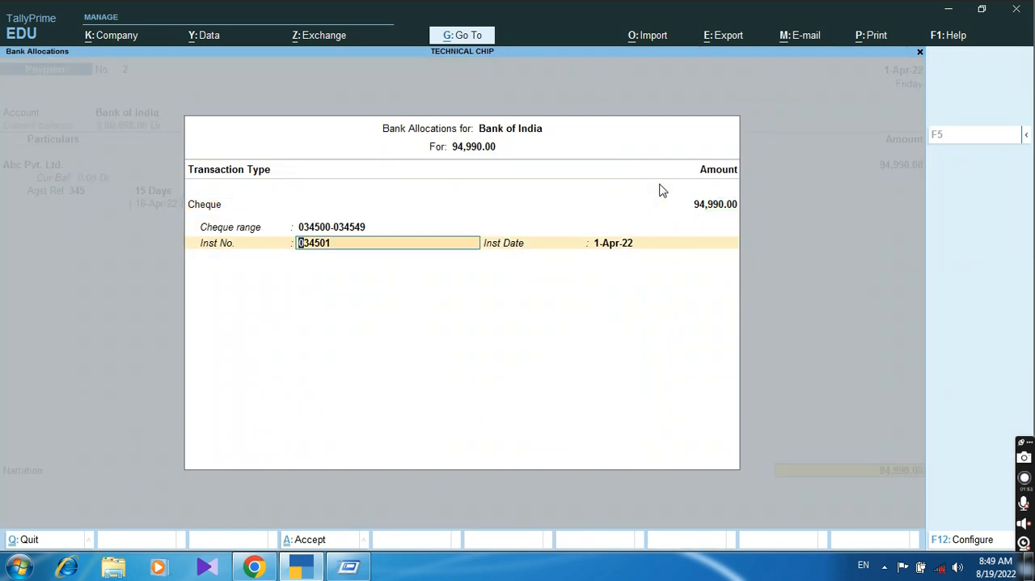
key("Return")
key("Return")
key("Return")
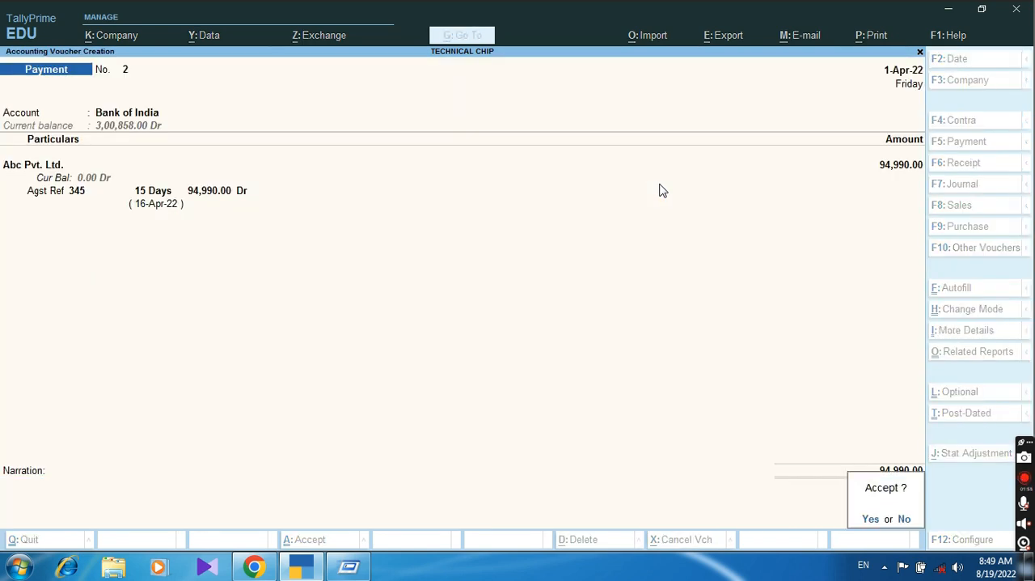
key("Return")
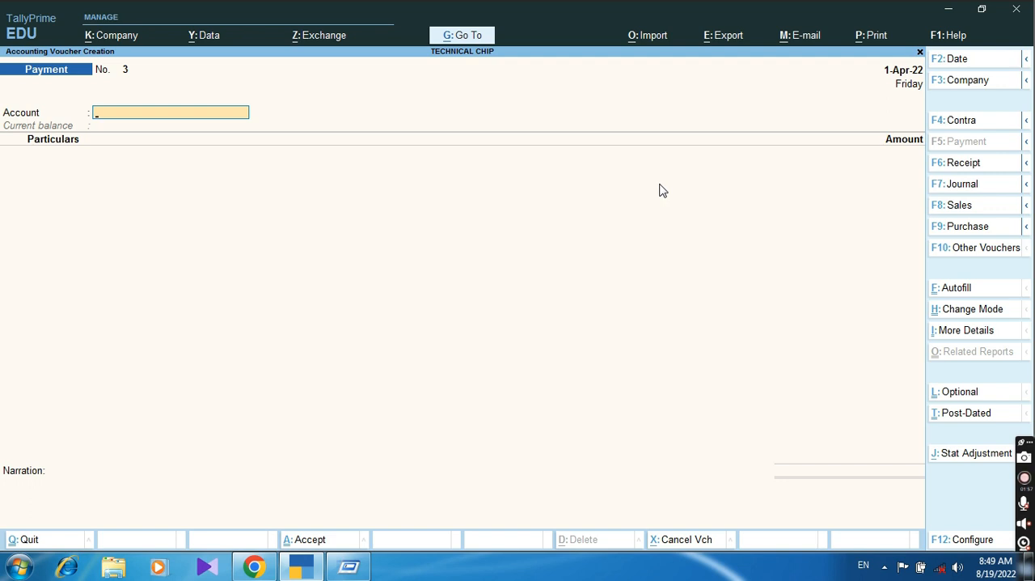
key("Escape")
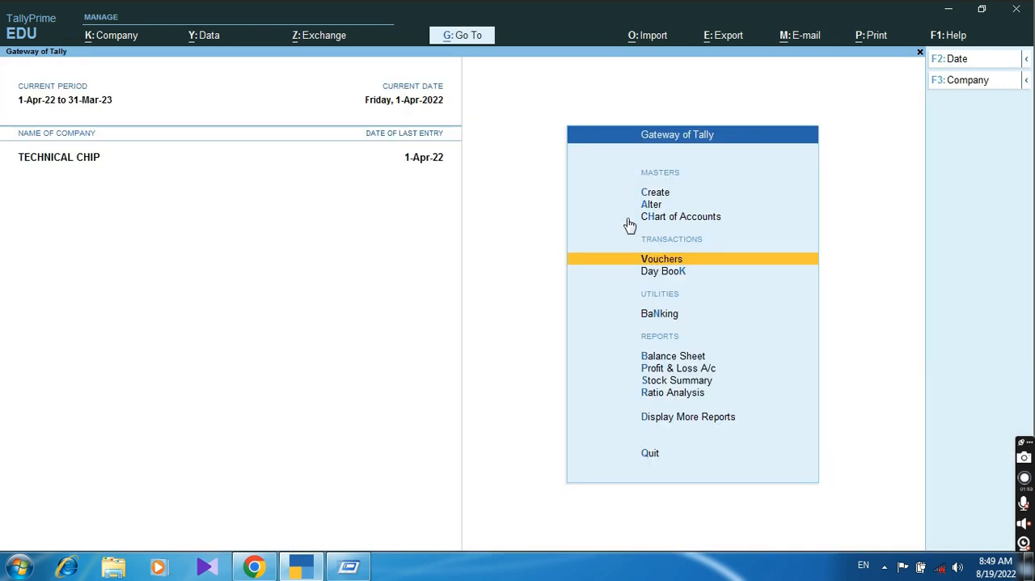
Step: Open the detailed Balance Sheet, check Sundry Creditors after the supplier payment, and return to the Gateway of Tally
key("Down")
key("Down")
key("Down")
key("Return")
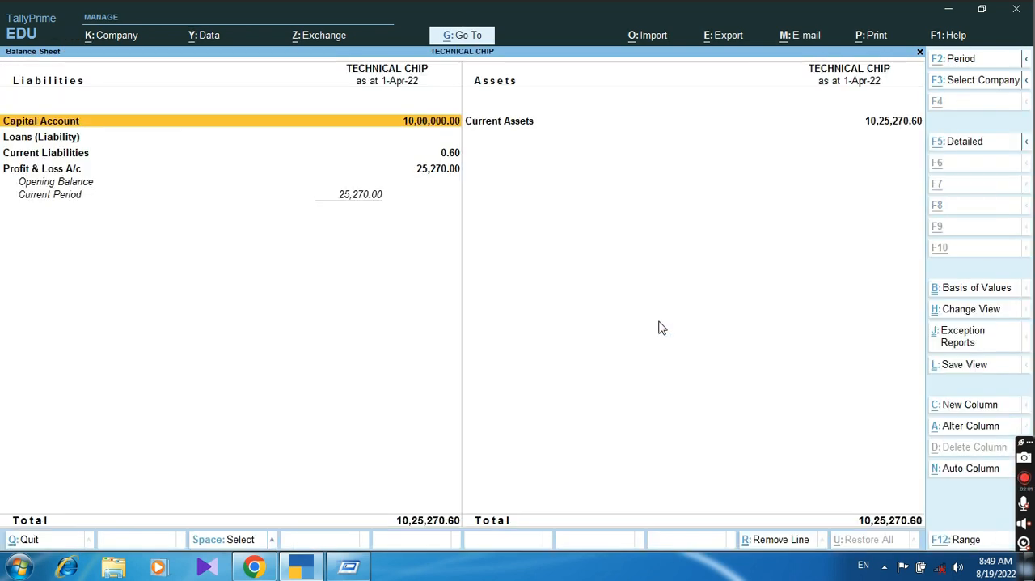
key("alt+F5")
key("Down")
key("Down")
key("Down")
key("Down")
key("Down")
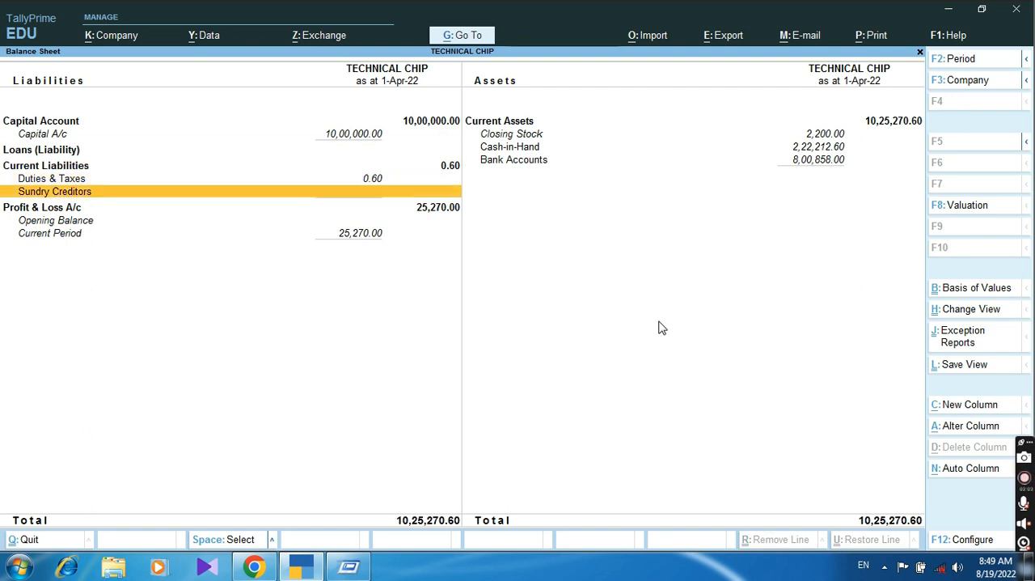
key("Right")
key("Escape")
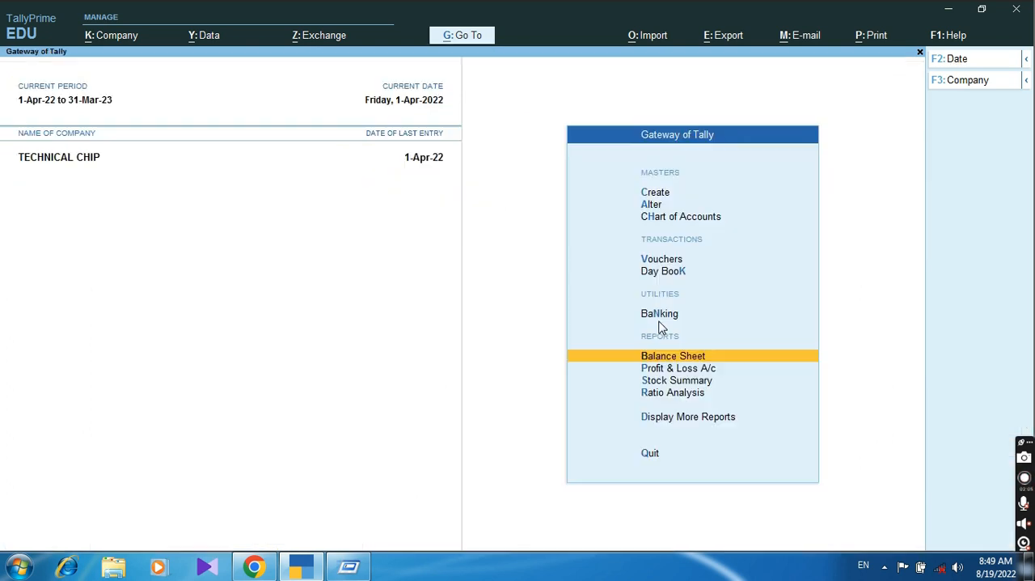
Step: Open the Profit & Loss A/c and go through its lines to the Nett Profit
key("Down")
key("Return")
key("Down")
key("Down")
key("Down")
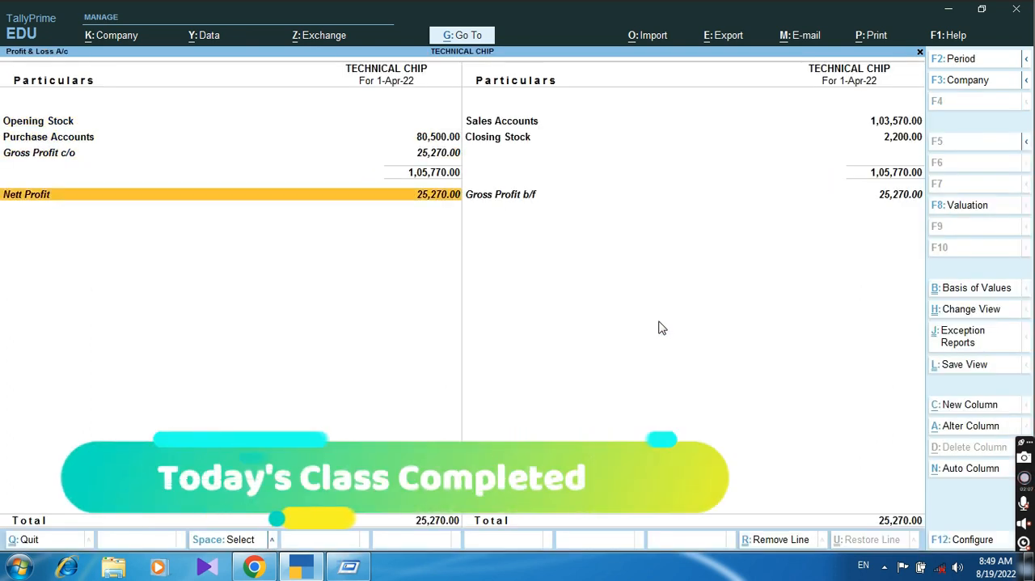